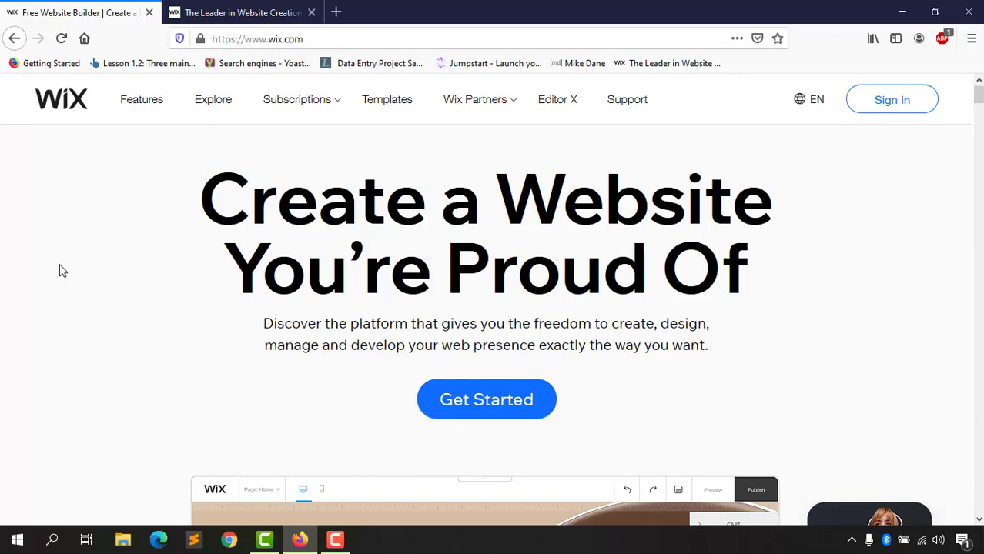
Step: Switch to the 'Leader in Website Creation' tab and scroll down to its Mobile Friendly section
left_click(222, 18)
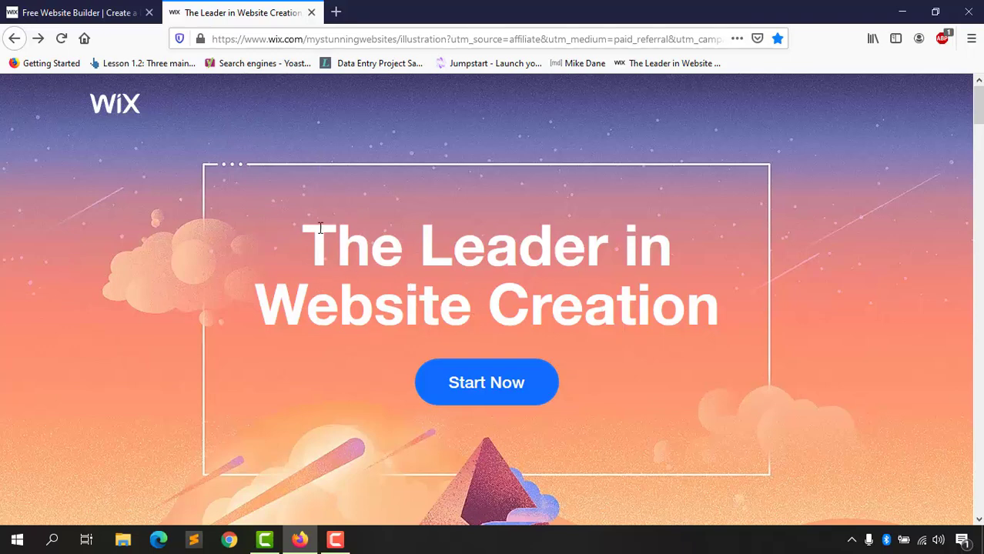
scroll(976, 119, "down", 1)
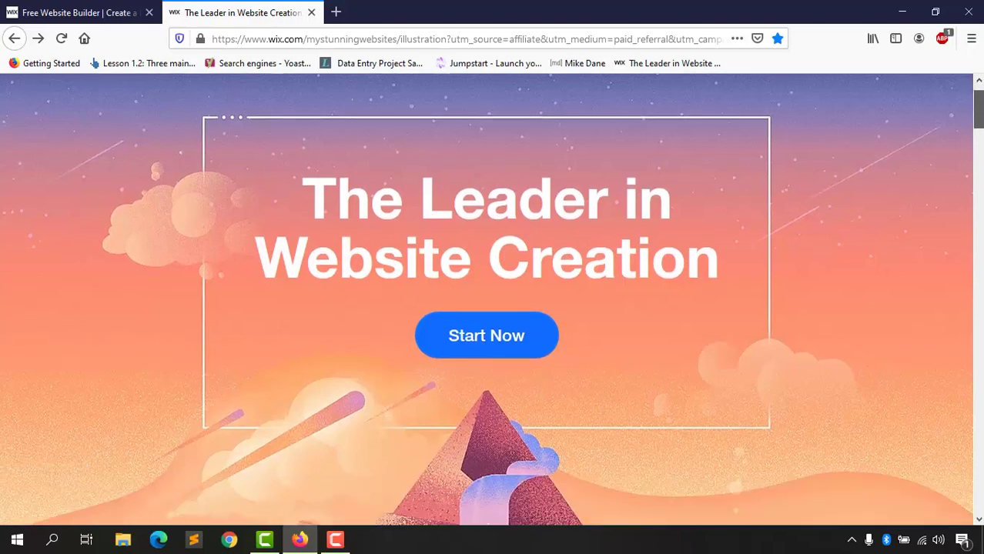
left_click_drag(977, 119, 980, 215)
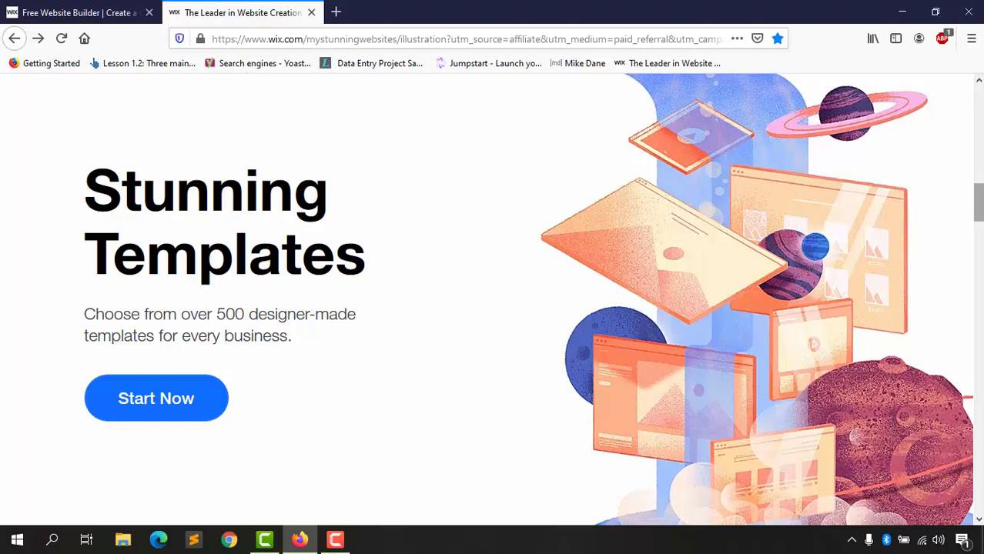
left_click_drag(981, 203, 981, 270)
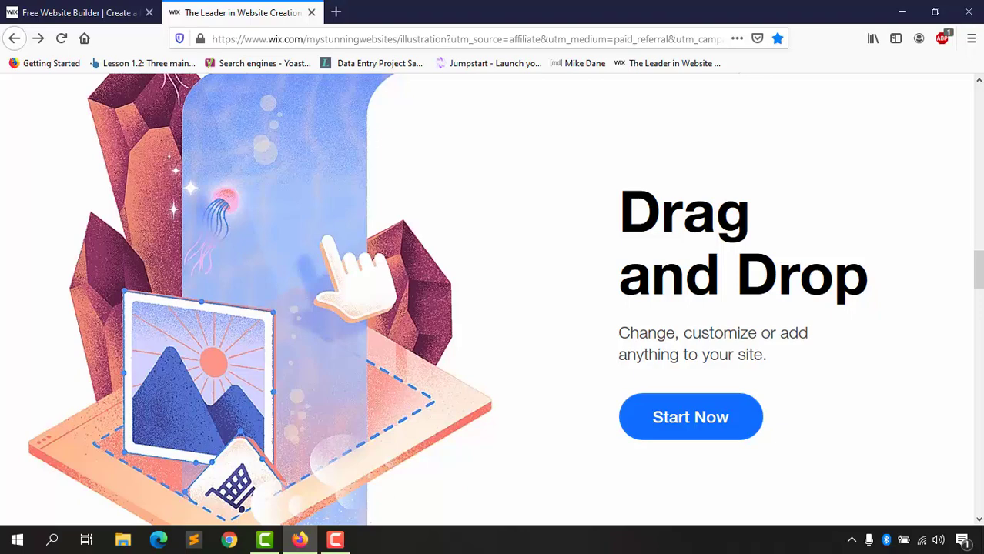
scroll(294, 410, "down", 10)
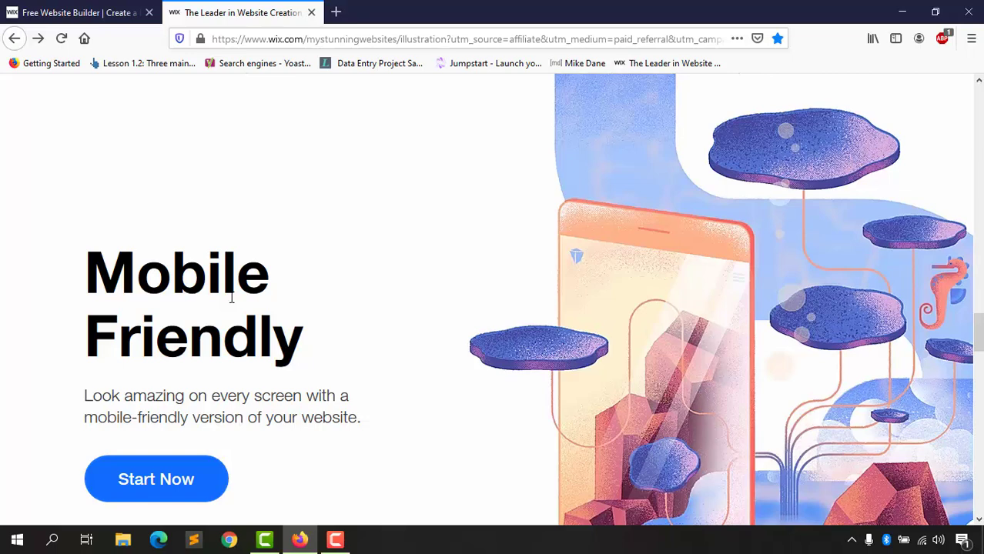
scroll(308, 247, "down", 2)
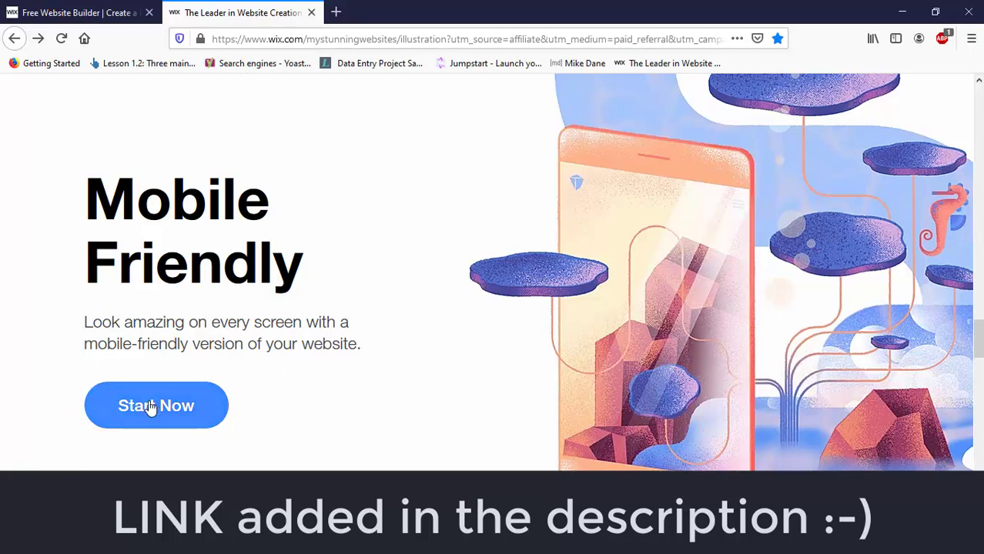
Step: Start Now from the landing page and sign in to Wix with a Google account
left_click(169, 414)
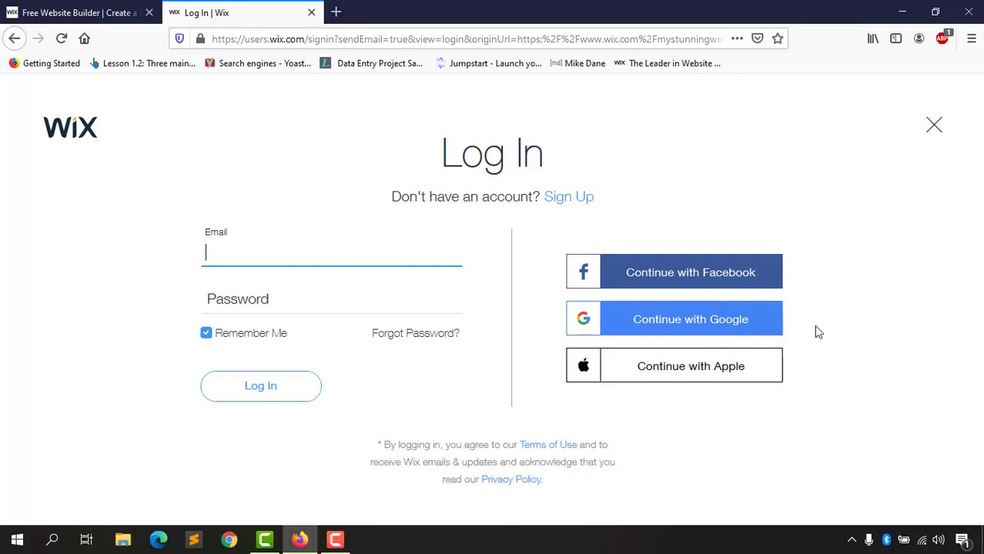
left_click(733, 331)
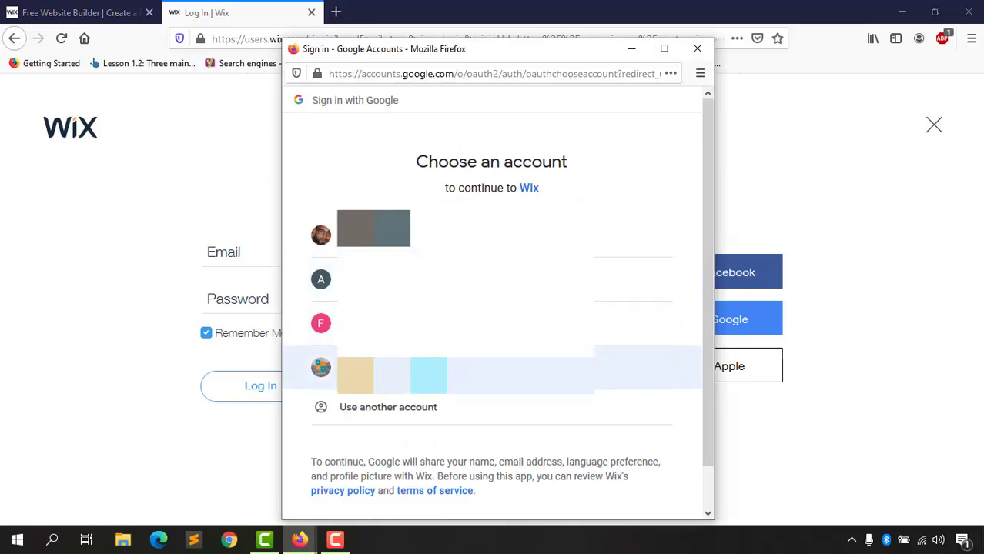
left_click(405, 378)
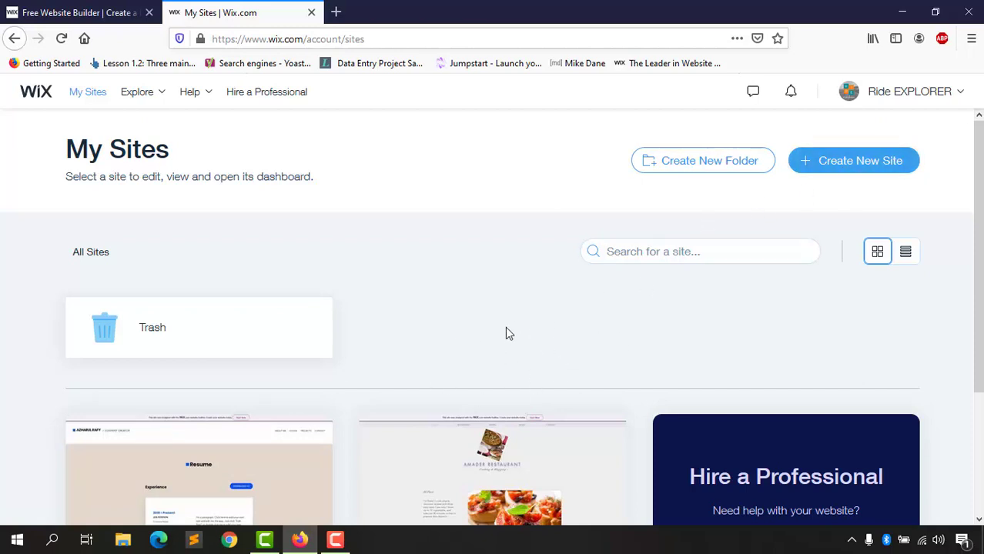
Step: Create a new site with Portfolio & CV as the website type
left_click(847, 171)
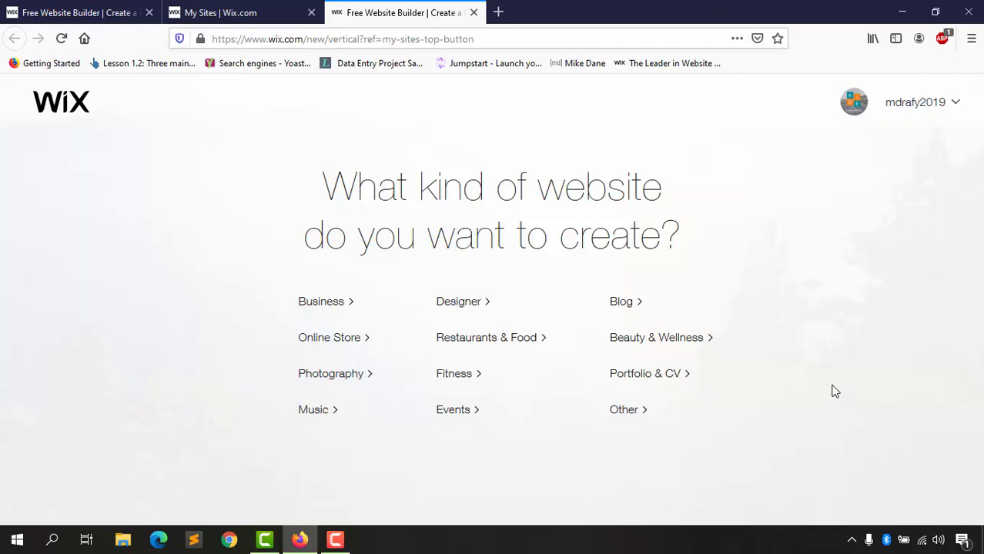
left_click(661, 380)
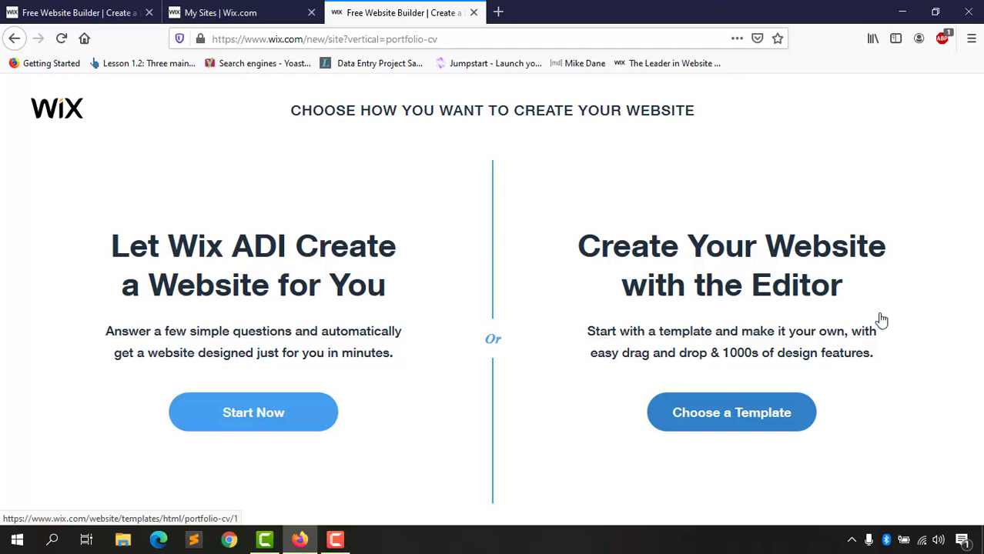
Step: Browse the Portfolio & CV template gallery and move to its page 2
left_click(763, 422)
scroll(476, 294, "down", 1)
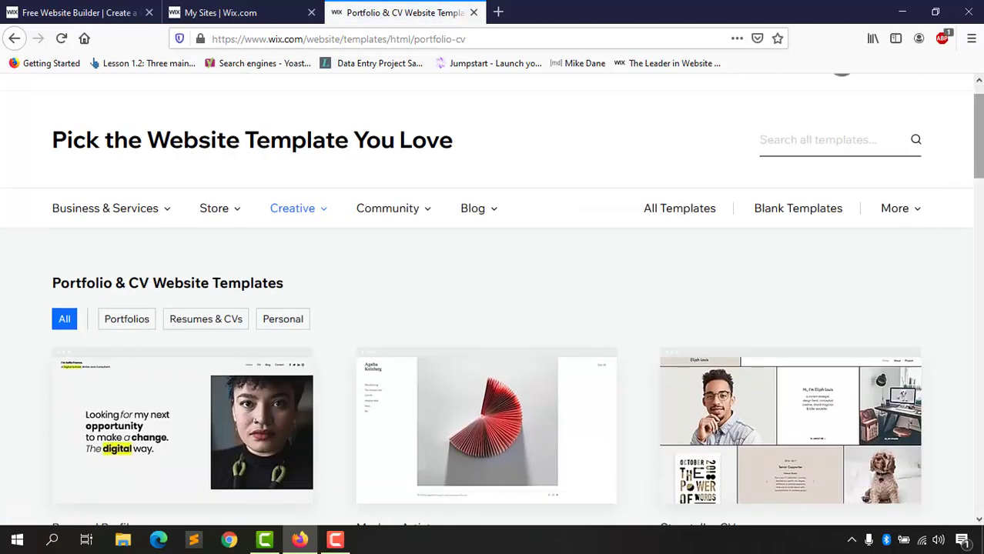
scroll(897, 233, "down", 5)
scroll(897, 233, "up", 5)
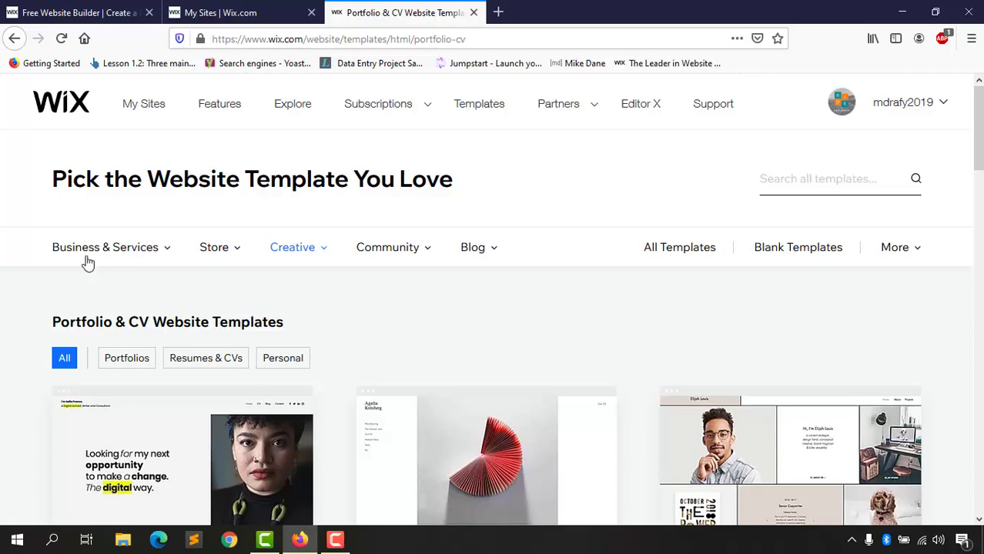
mouse_move(102, 261)
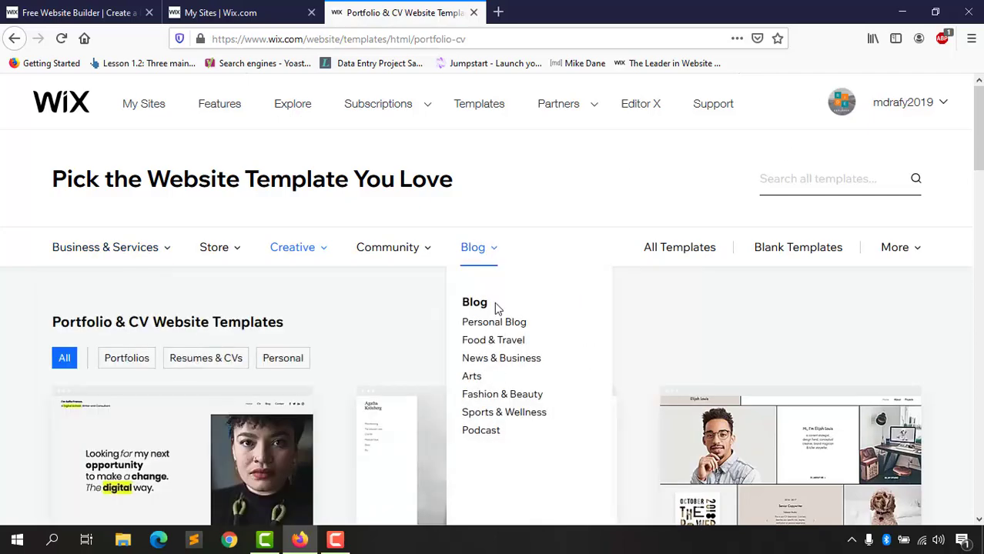
scroll(543, 349, "down", 2)
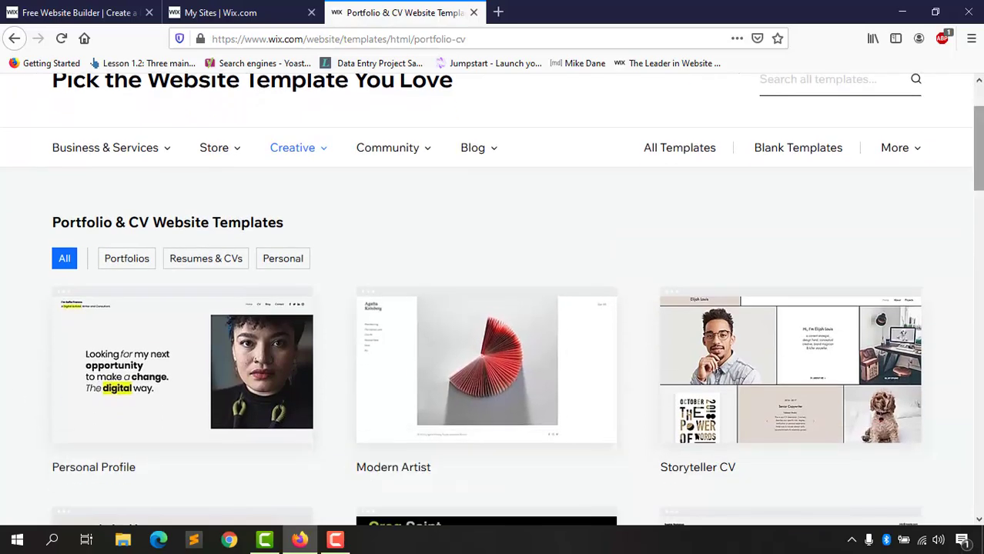
scroll(493, 323, "down", 6)
scroll(420, 380, "down", 4)
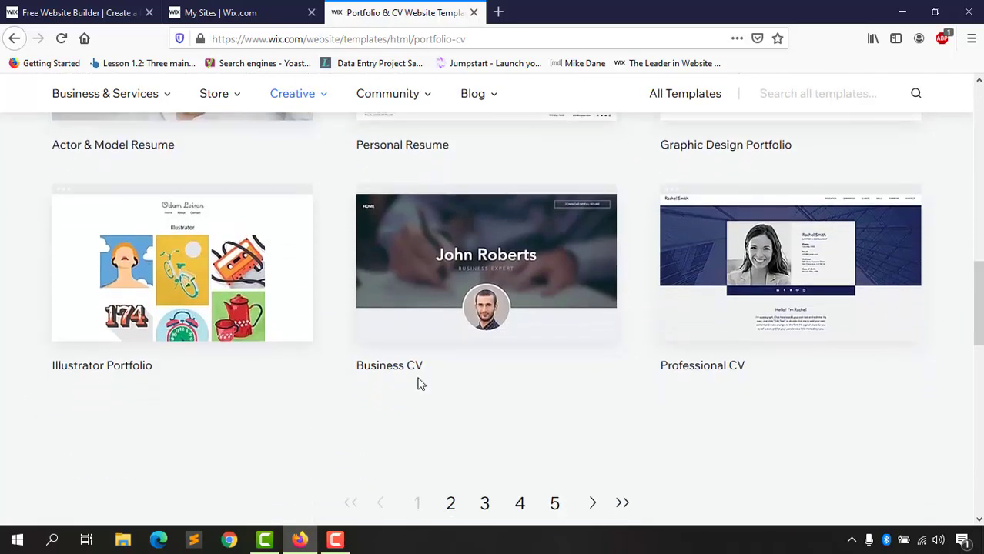
scroll(420, 380, "up", 3)
scroll(443, 385, "down", 3)
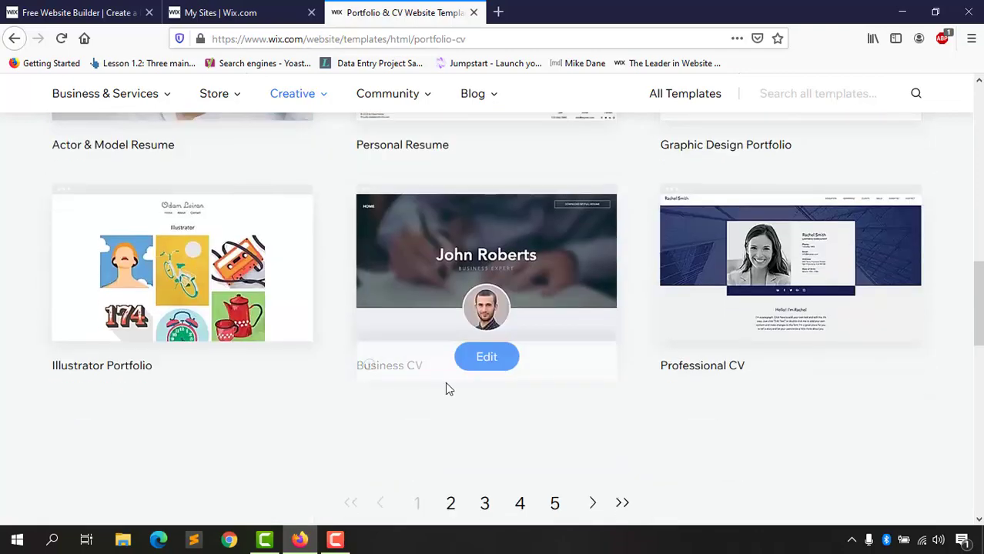
left_click(450, 505)
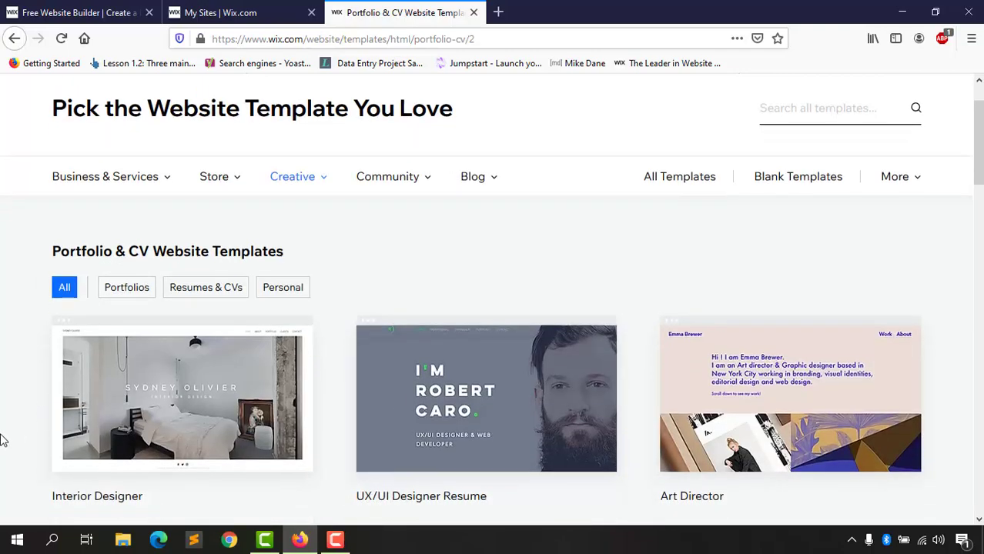
scroll(639, 336, "down", 2)
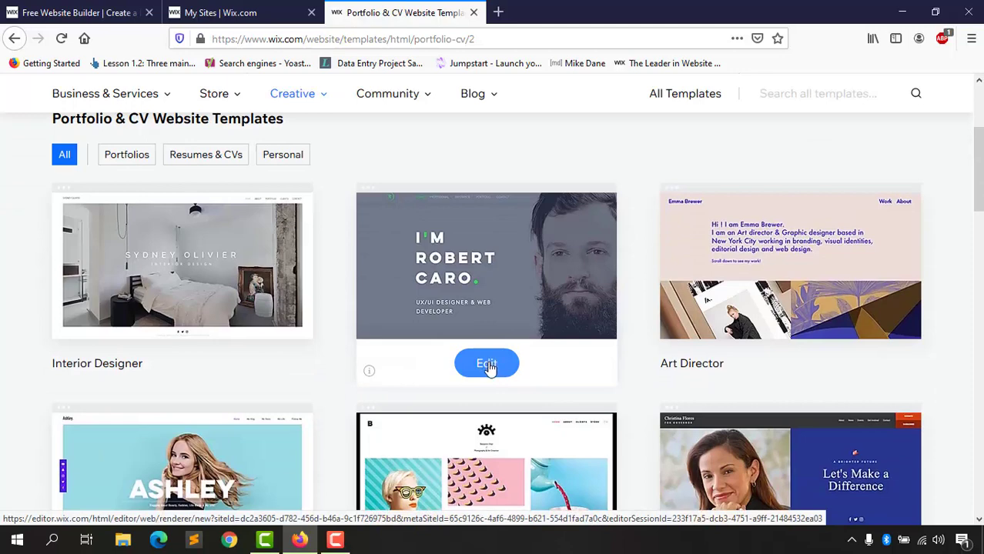
left_click(488, 365)
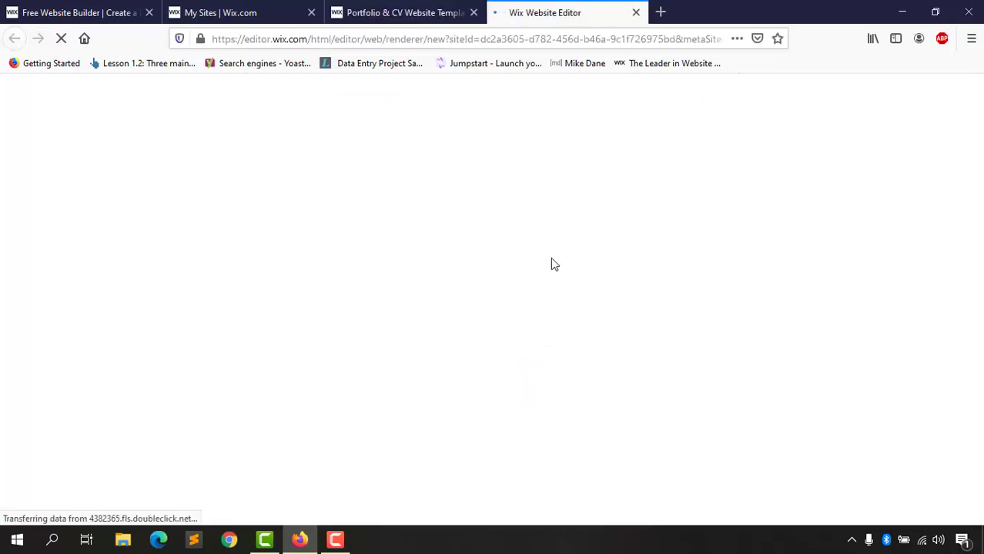
left_click(440, 11)
scroll(411, 371, "down", 3)
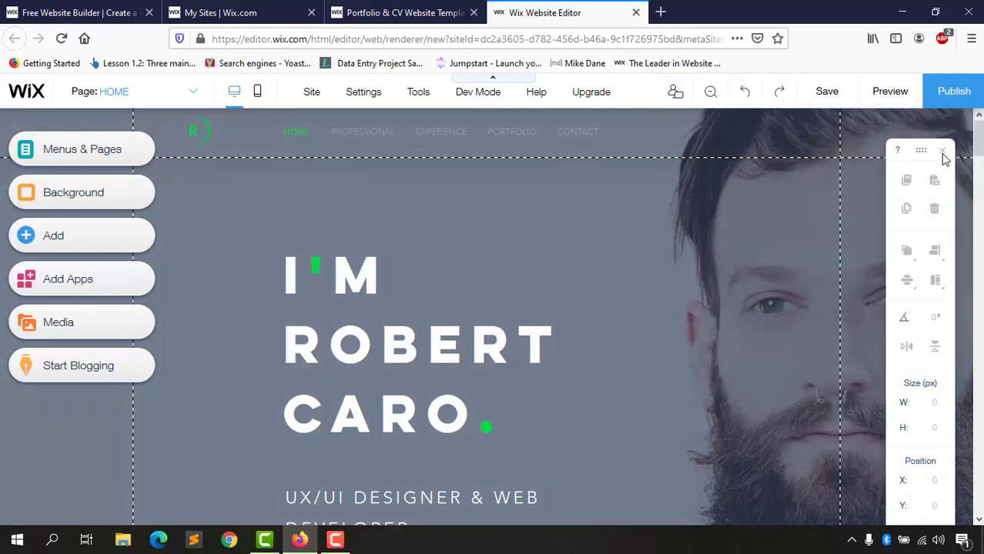
left_click(942, 151)
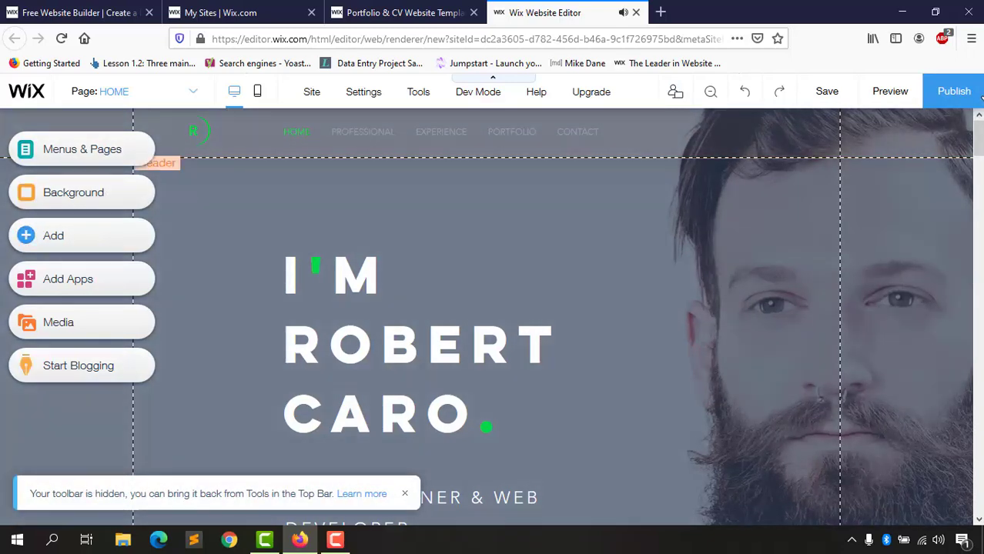
scroll(512, 387, "down", 5)
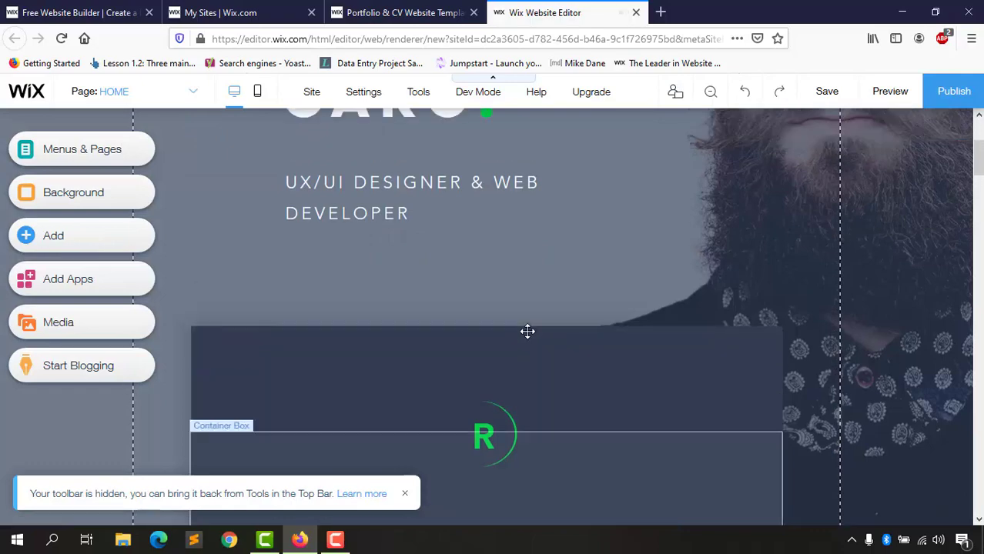
scroll(512, 303, "up", 2)
scroll(569, 351, "down", 10)
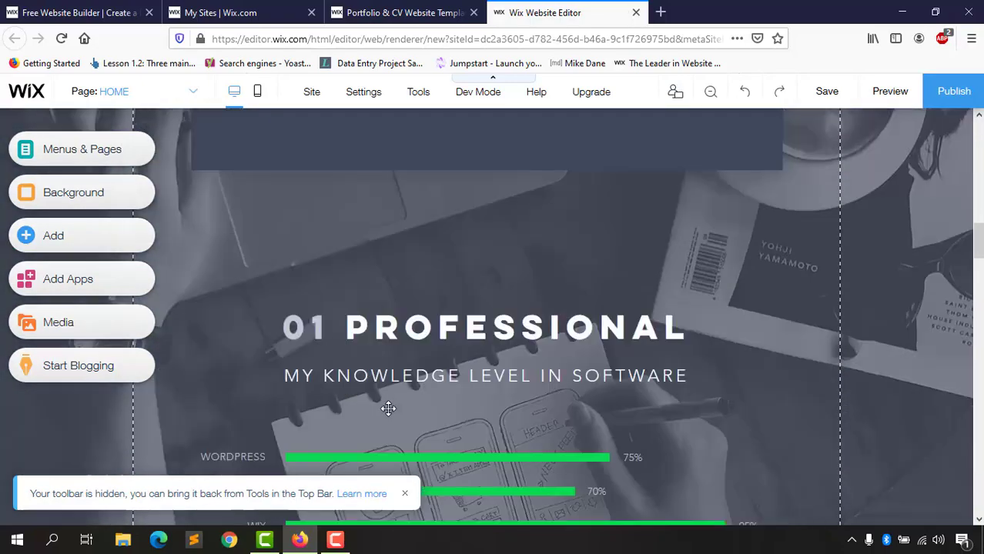
scroll(388, 409, "down", 15)
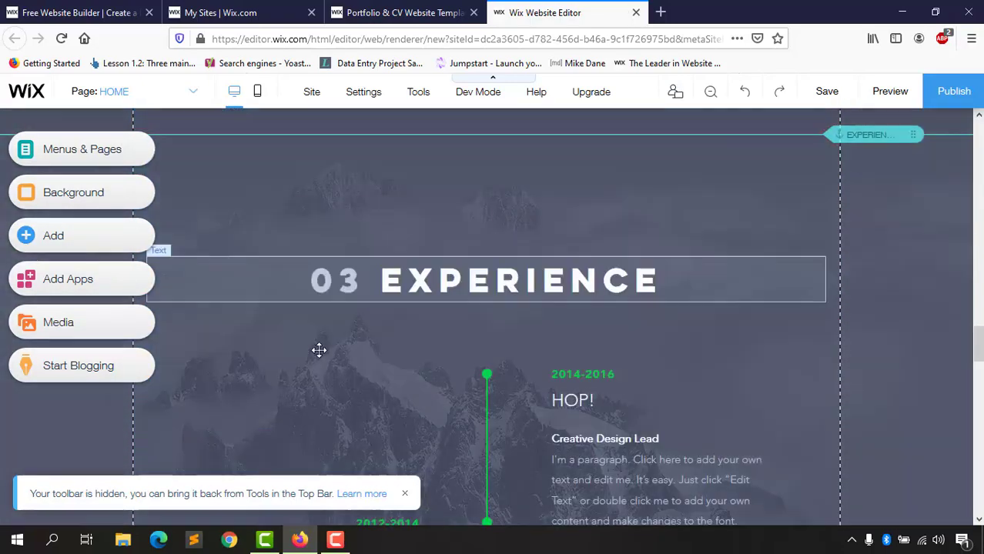
scroll(319, 351, "down", 12)
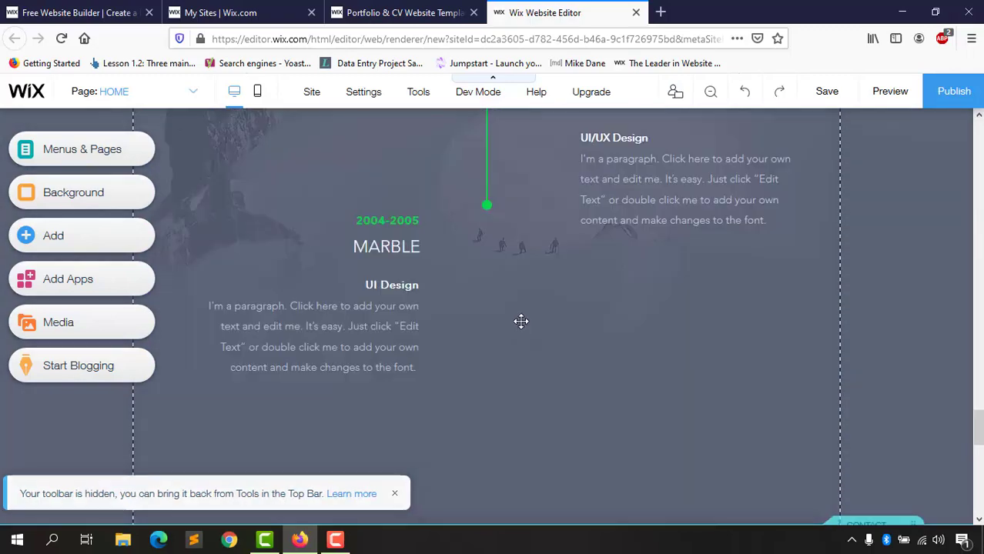
scroll(521, 321, "down", 12)
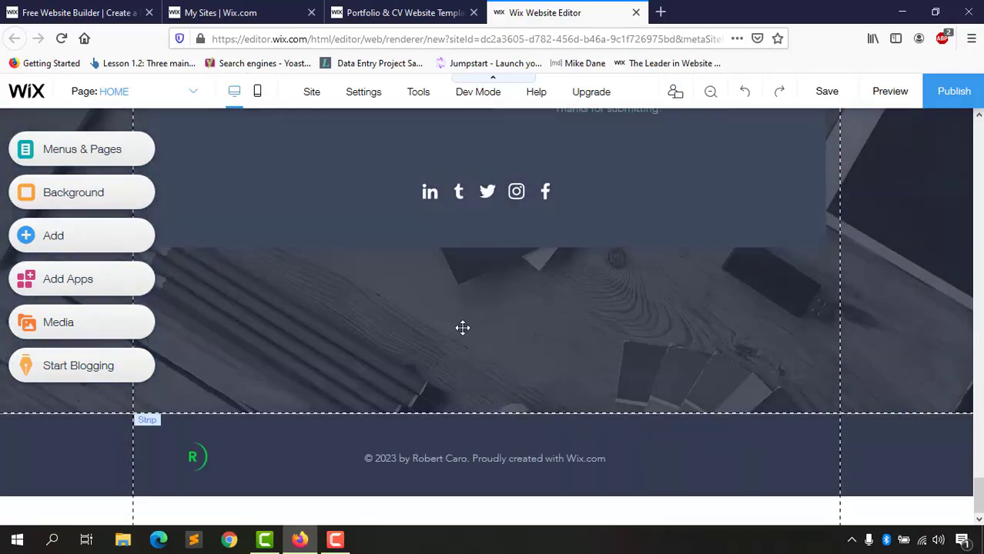
scroll(462, 328, "up", 18)
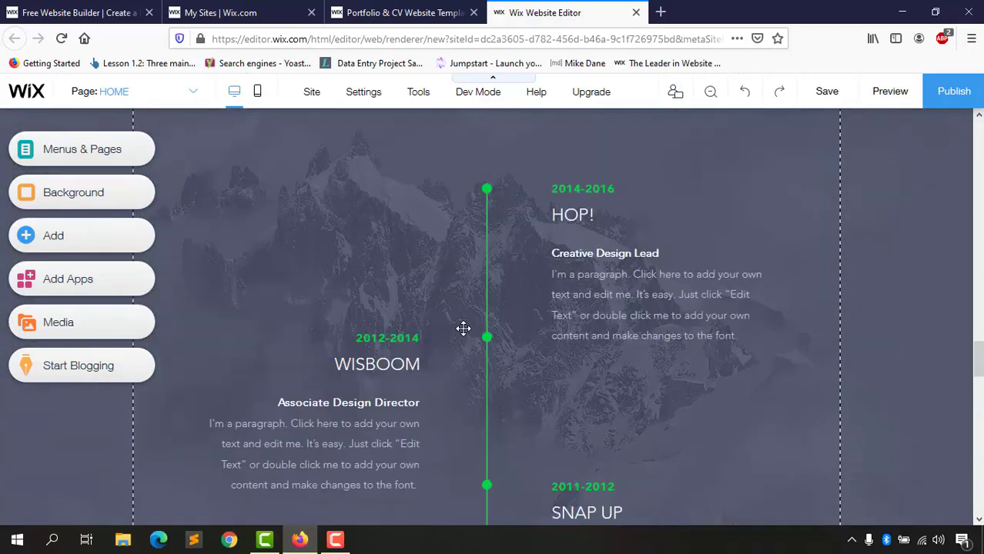
scroll(462, 328, "up", 8)
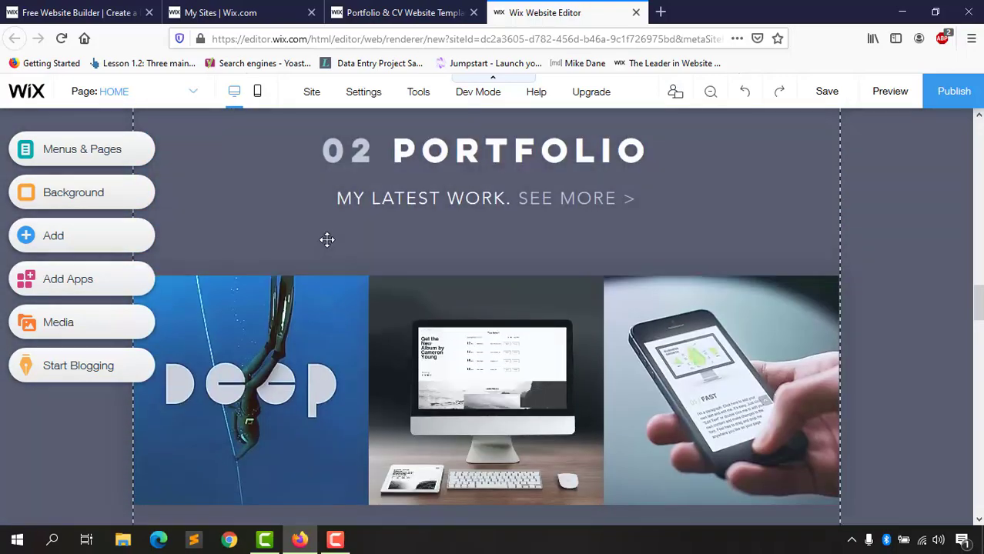
scroll(331, 236, "up", 10)
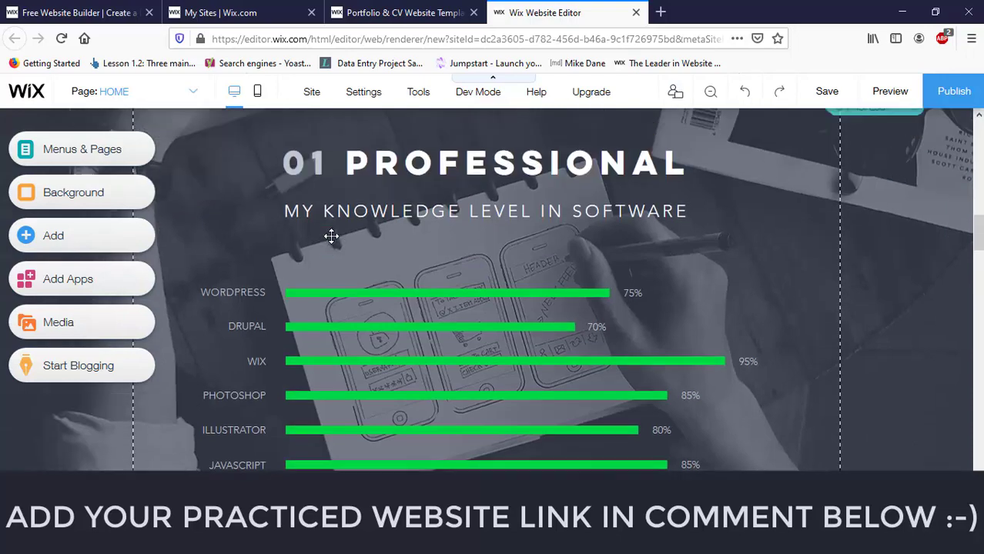
scroll(359, 237, "up", 5)
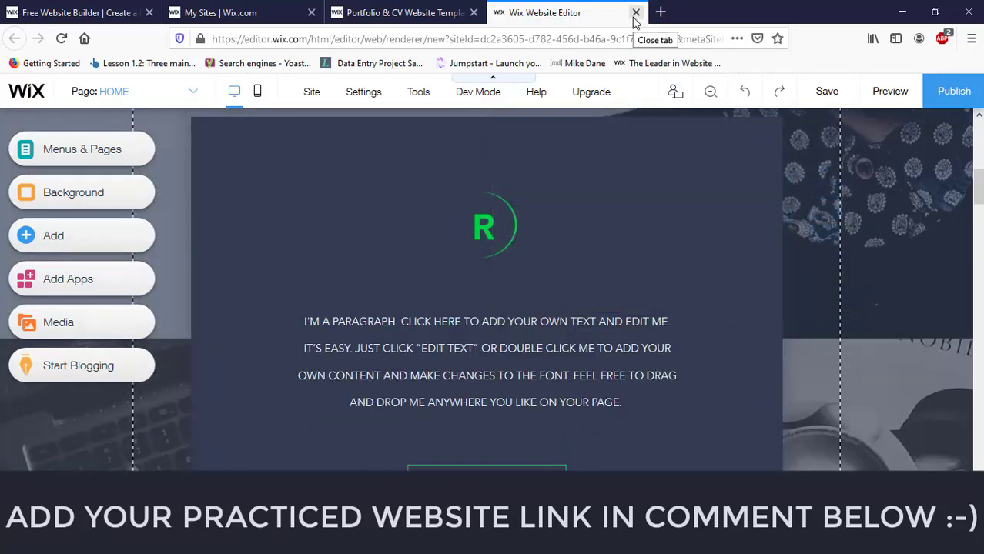
Step: Leave the portfolio editor tab and edit the project manager 'Hello' template from templates page 1
left_click(636, 13)
left_click(583, 281)
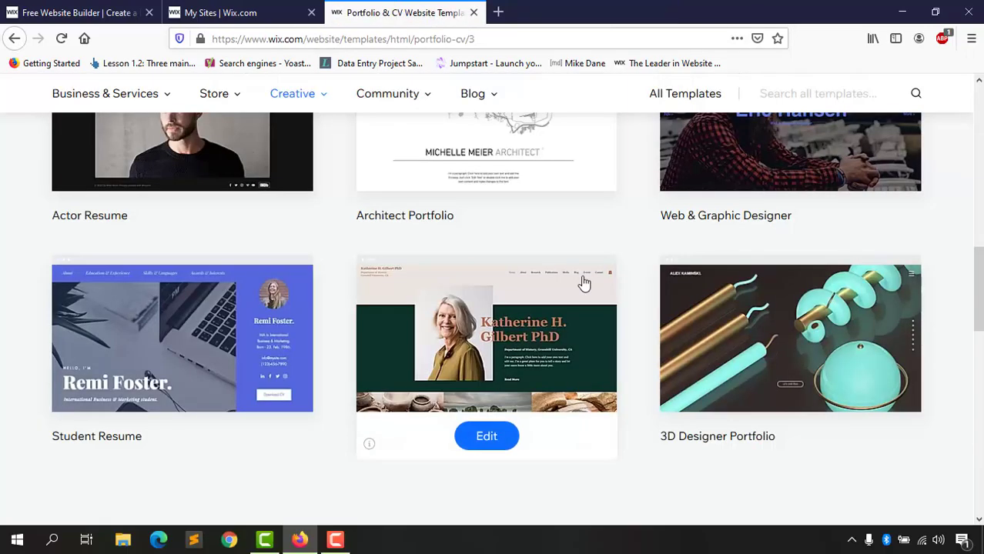
scroll(502, 367, "down", 8)
scroll(462, 377, "up", 4)
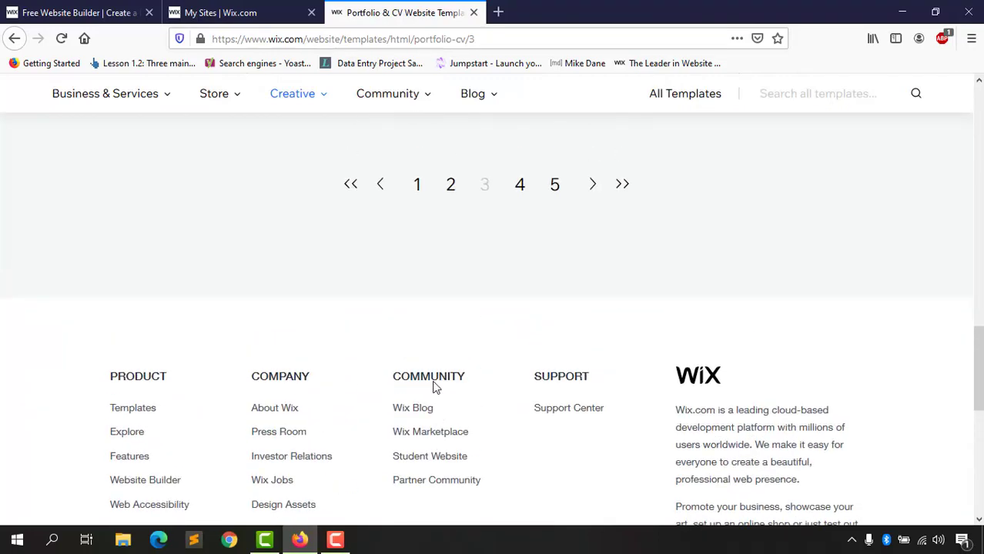
left_click(420, 221)
scroll(87, 453, "down", 5)
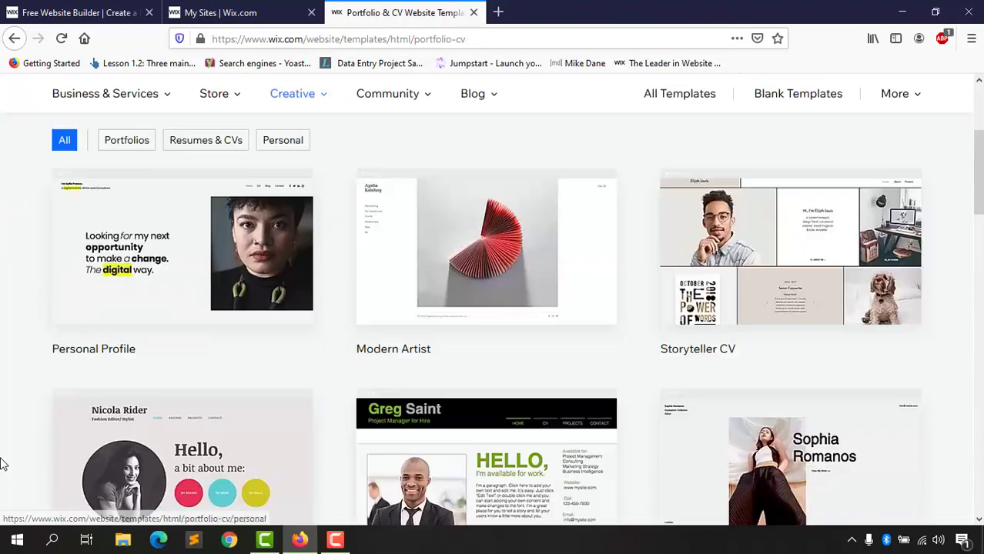
scroll(86, 453, "down", 3)
mouse_move(605, 304)
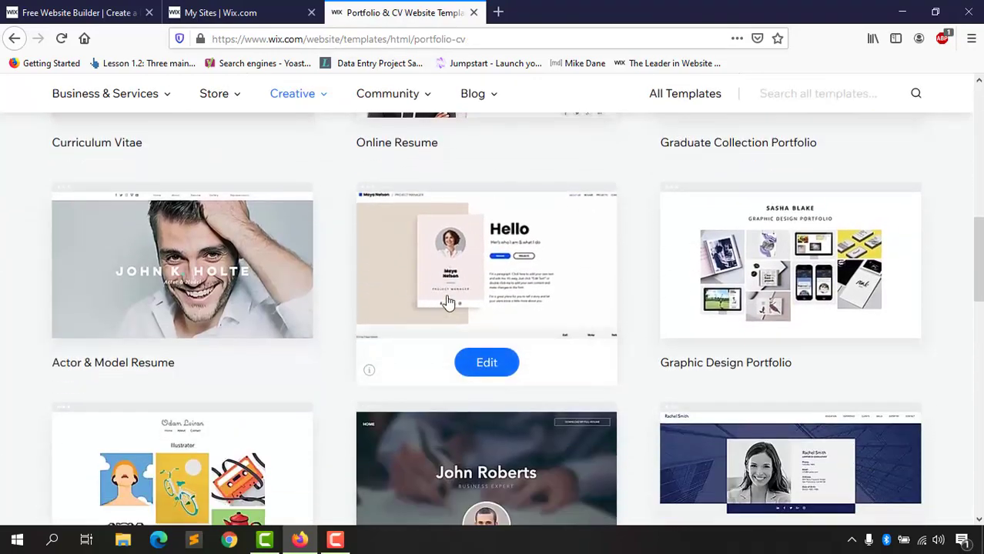
left_click(486, 365)
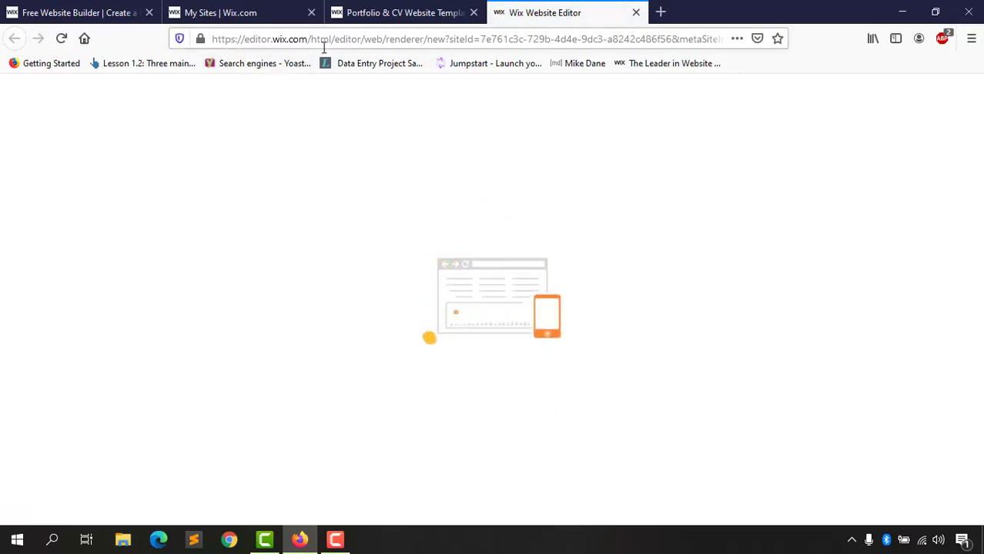
Step: Close the templates, My Sites and website builder tabs, leaving only the editor
left_click(474, 12)
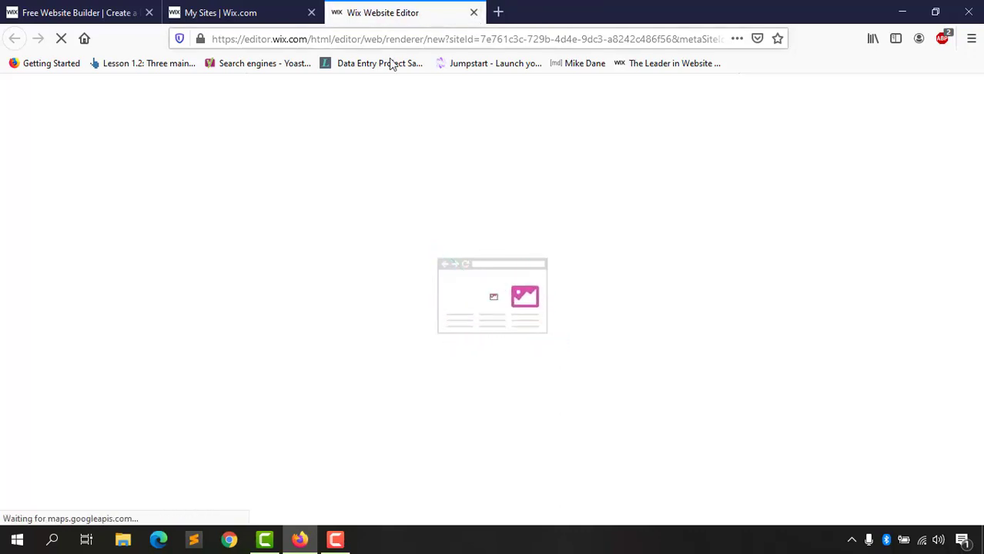
left_click(312, 13)
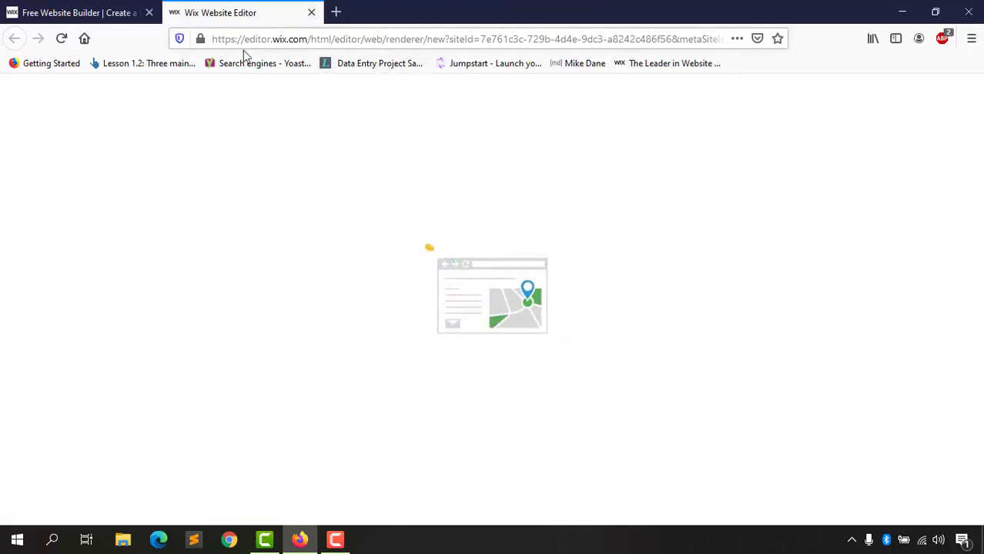
left_click(148, 12)
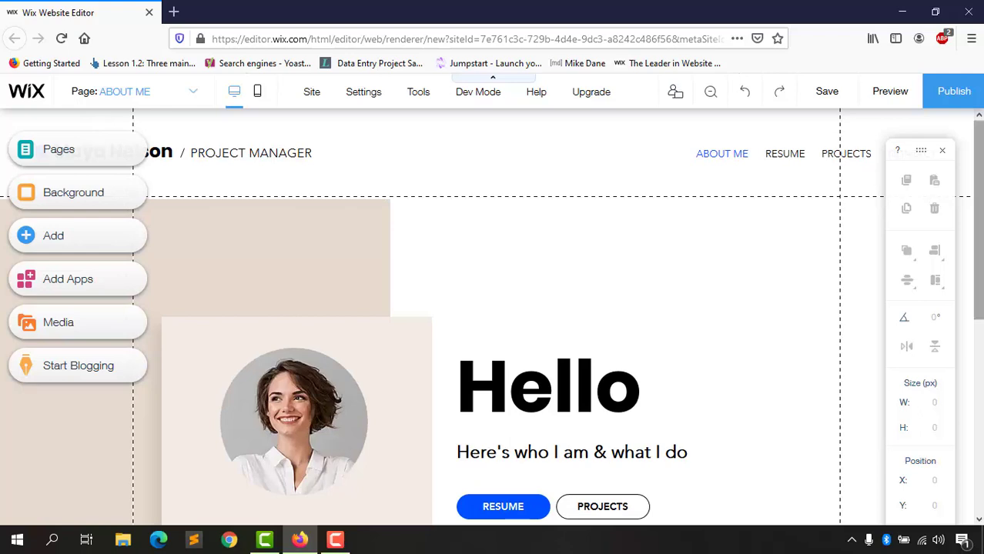
scroll(78, 423, "down", 6)
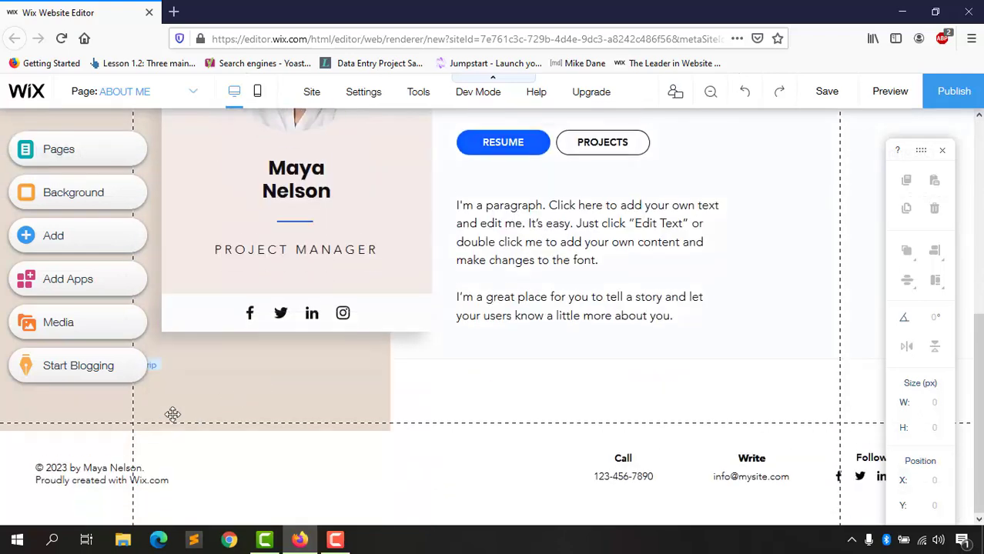
scroll(141, 413, "up", 1)
scroll(3, 461, "up", 5)
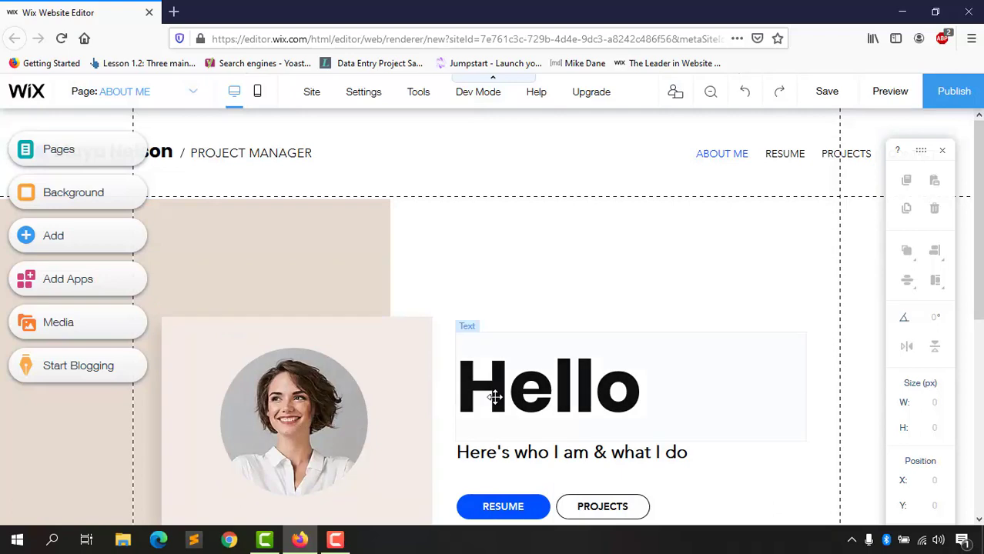
scroll(413, 440, "down", 3)
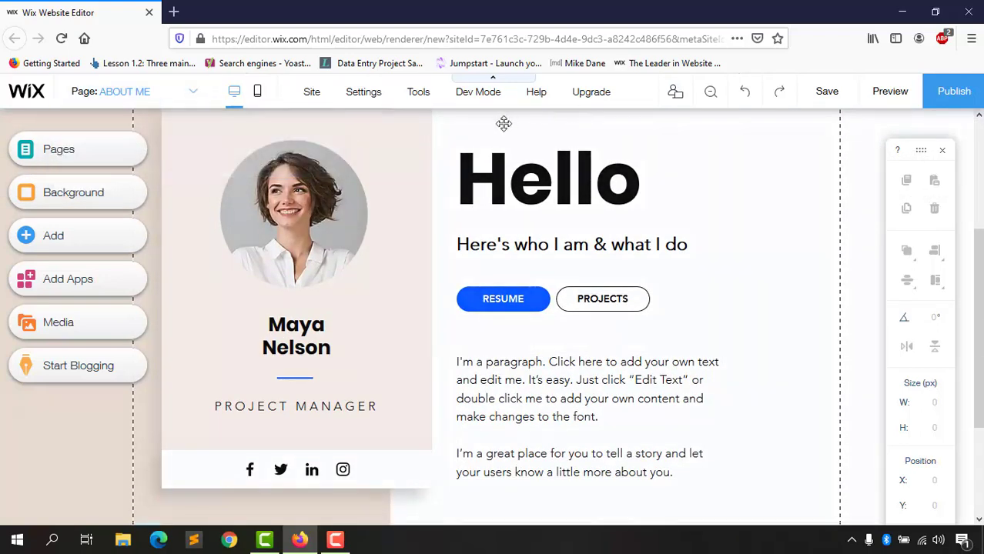
scroll(634, 288, "up", 2)
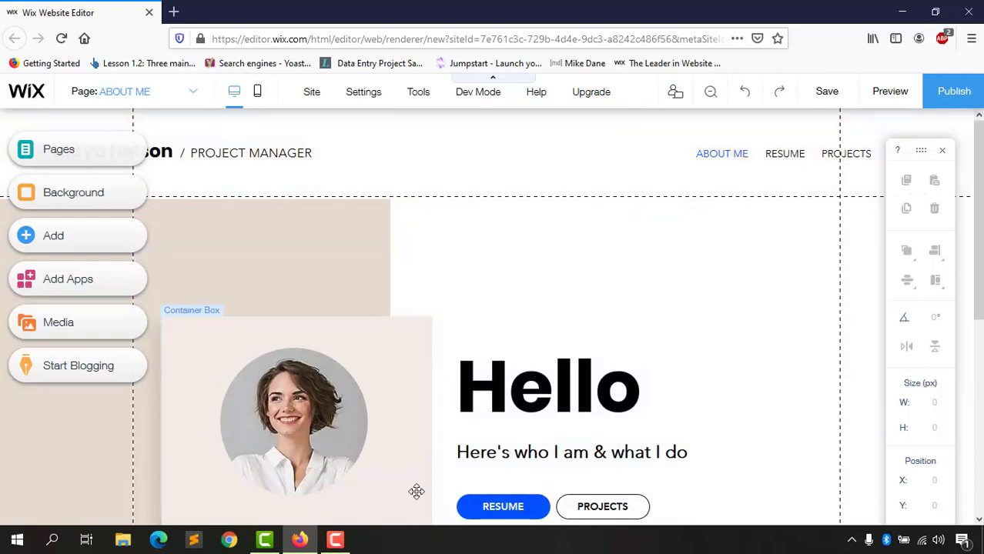
scroll(417, 462, "down", 3)
Step: Inspect the ABOUT ME paragraph, the 'Here's who I am & what I do' subheading and the profile photo
left_click(505, 362)
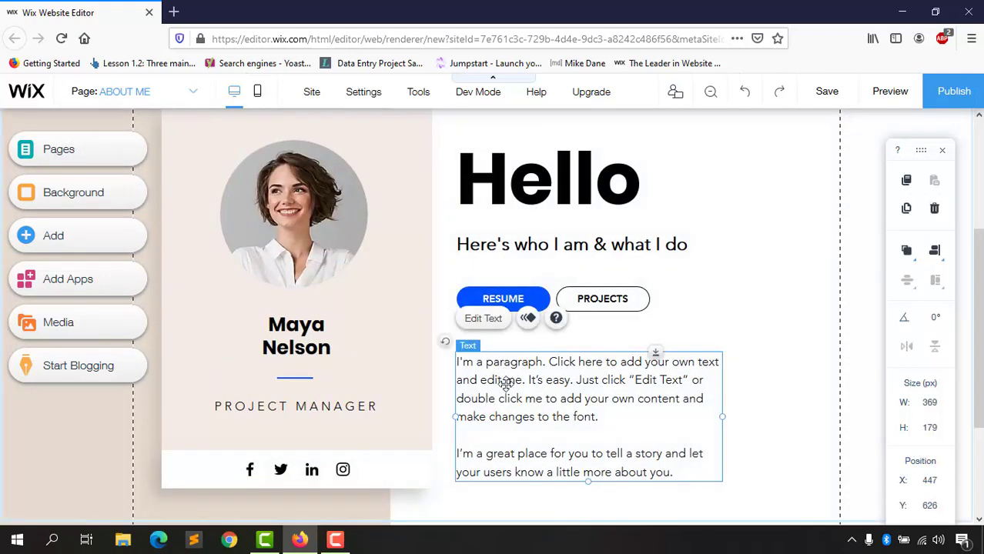
left_click(506, 377)
left_click(522, 235)
double_click(522, 235)
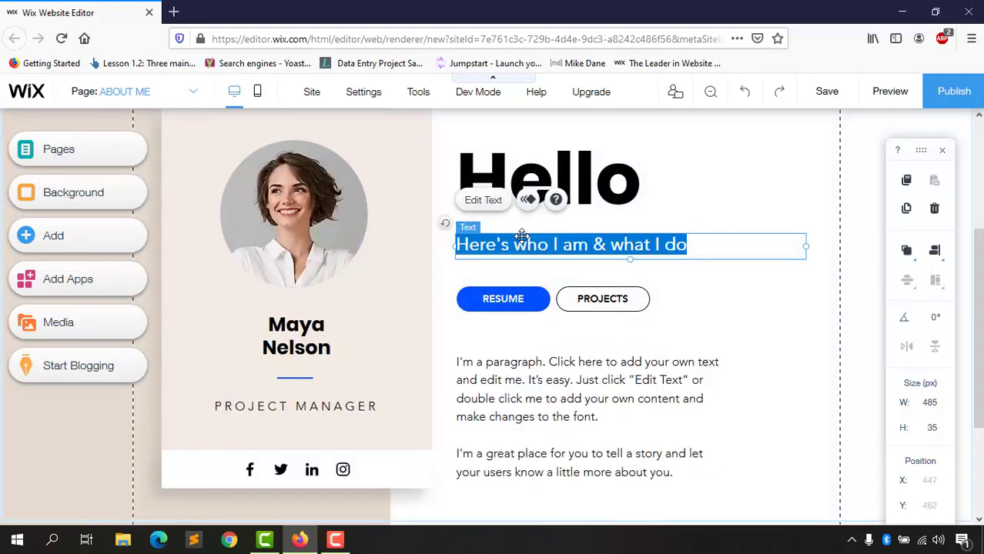
left_click(258, 161)
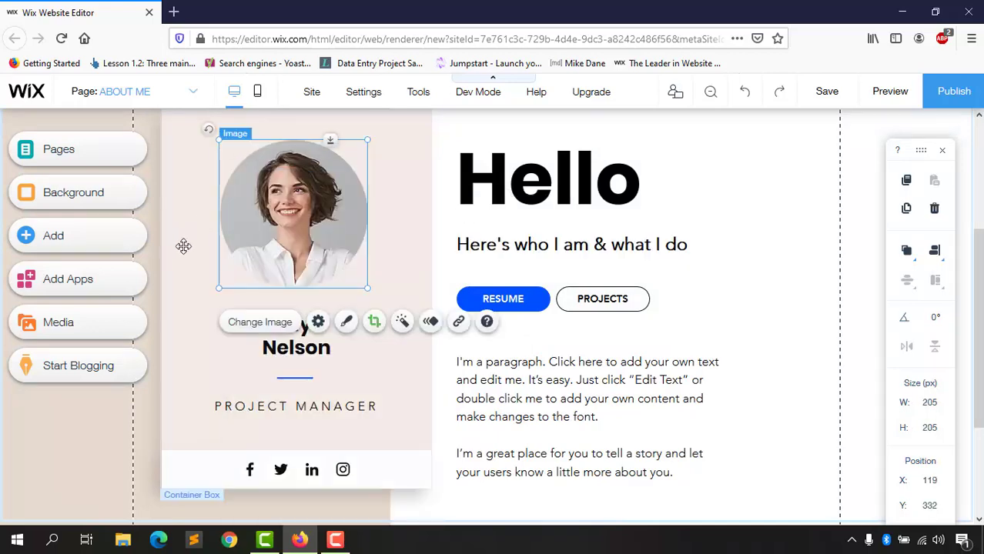
scroll(263, 241, "up", 3)
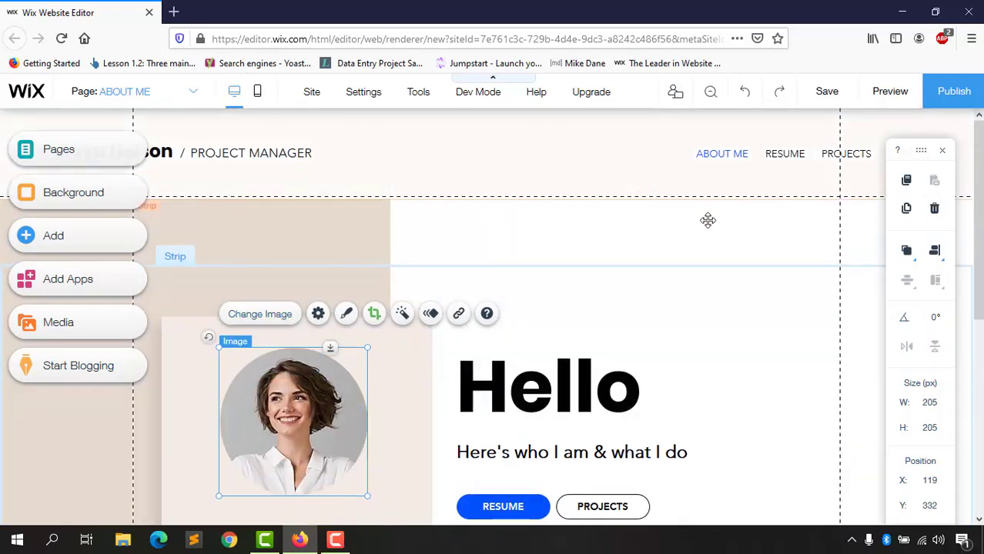
Step: Hide the floating layout toolbar and select the header strip and navigation menu
left_click(943, 151)
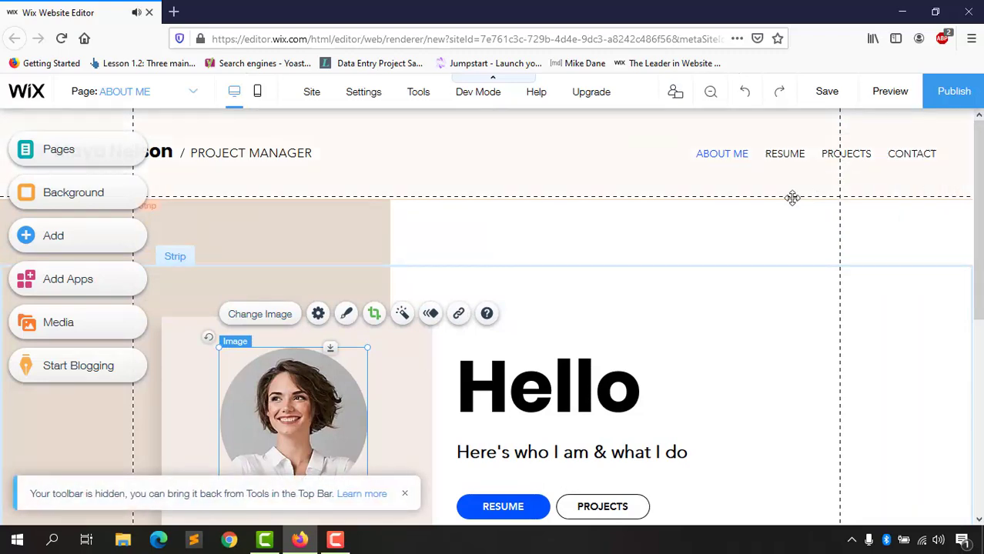
left_click(641, 175)
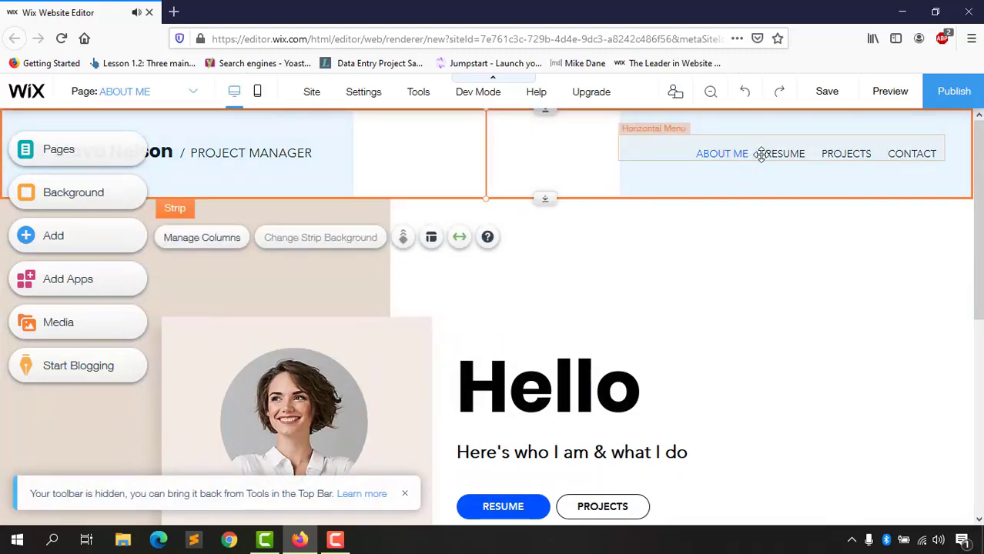
left_click(784, 156)
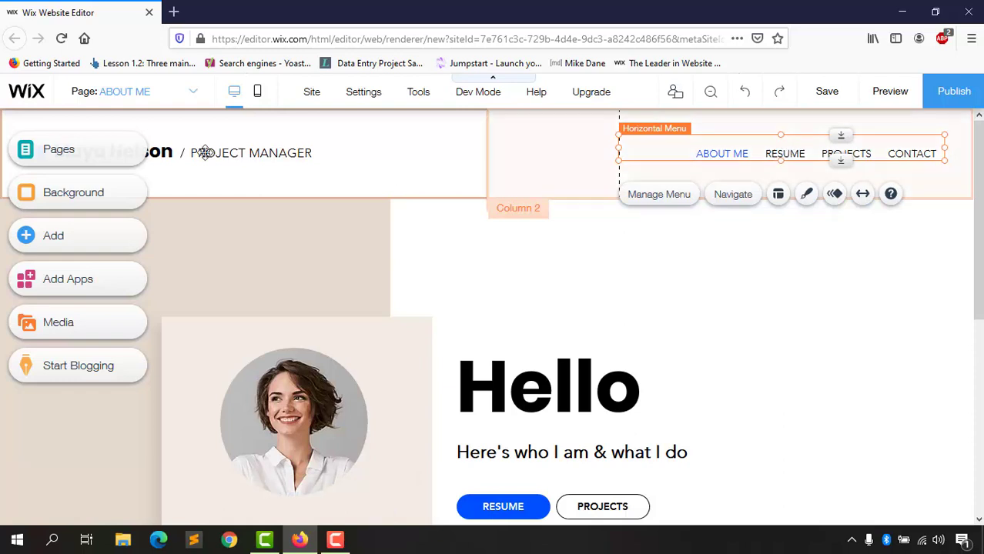
Step: Switch to the RESUME page and scroll through it
left_click(196, 97)
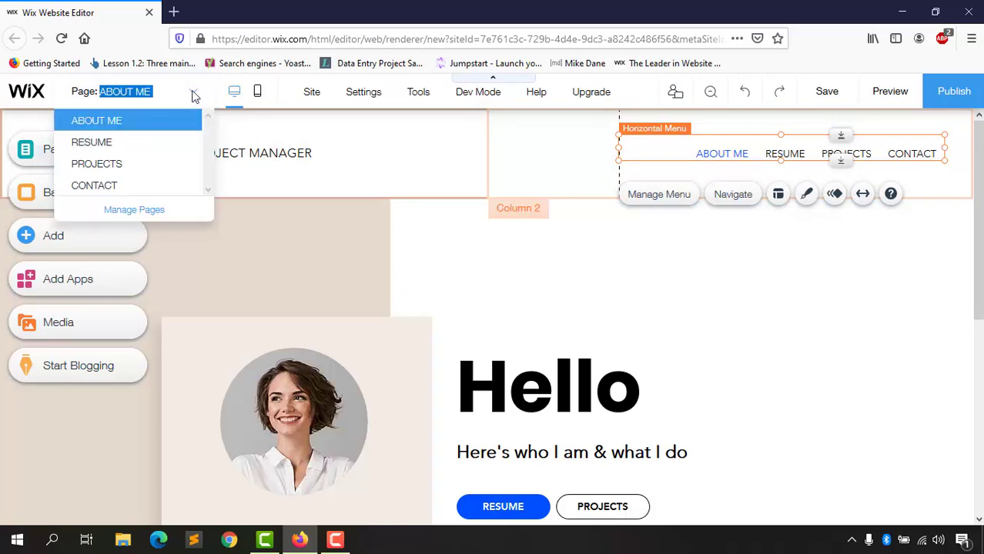
left_click(131, 147)
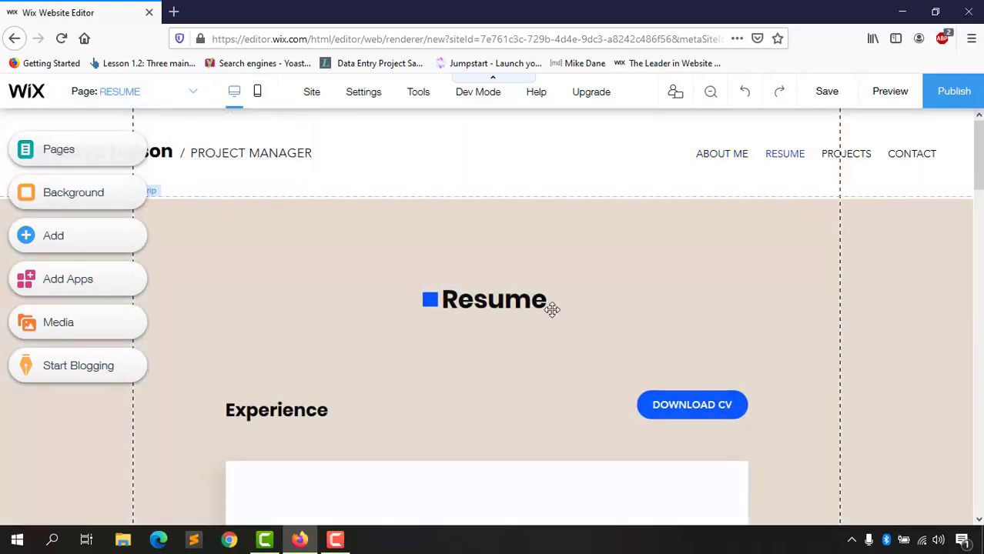
scroll(539, 370, "down", 10)
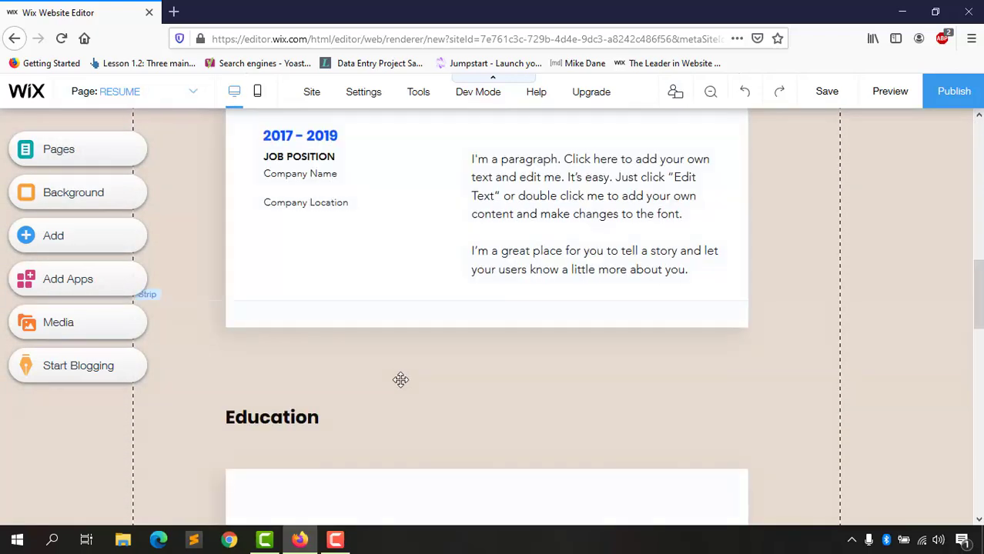
scroll(401, 379, "down", 12)
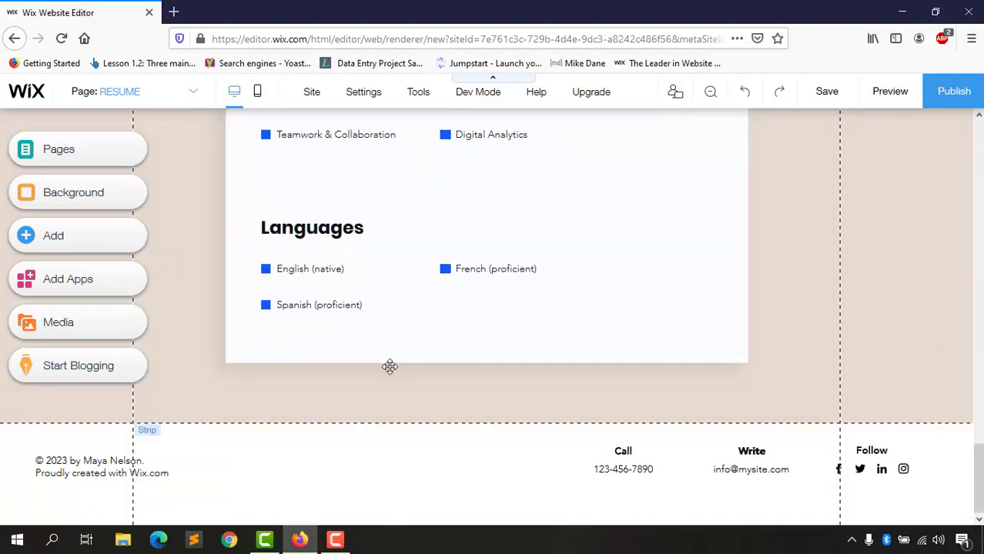
scroll(390, 367, "up", 20)
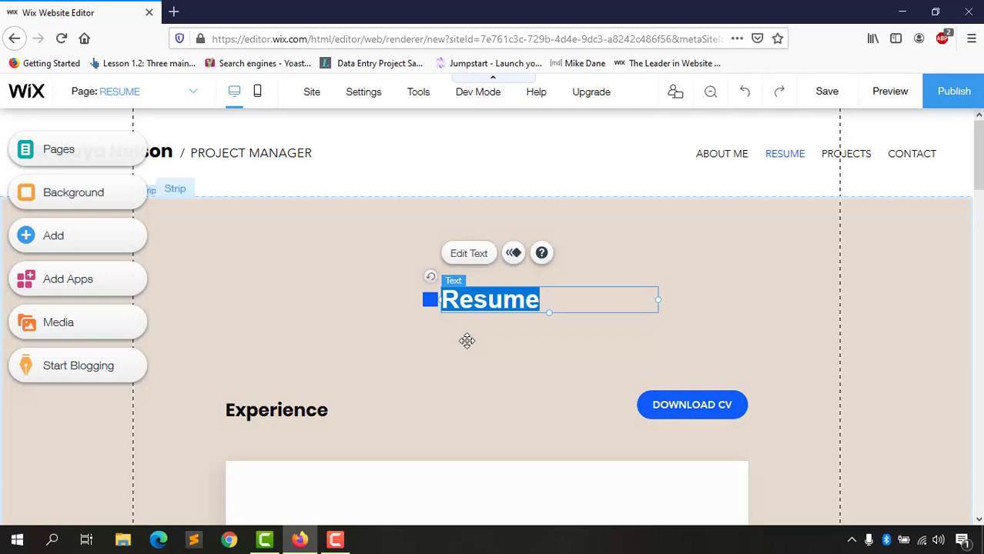
Step: Inspect the Resume strip's background settings, then close them and deselect the container
left_click(433, 300)
left_click(431, 300)
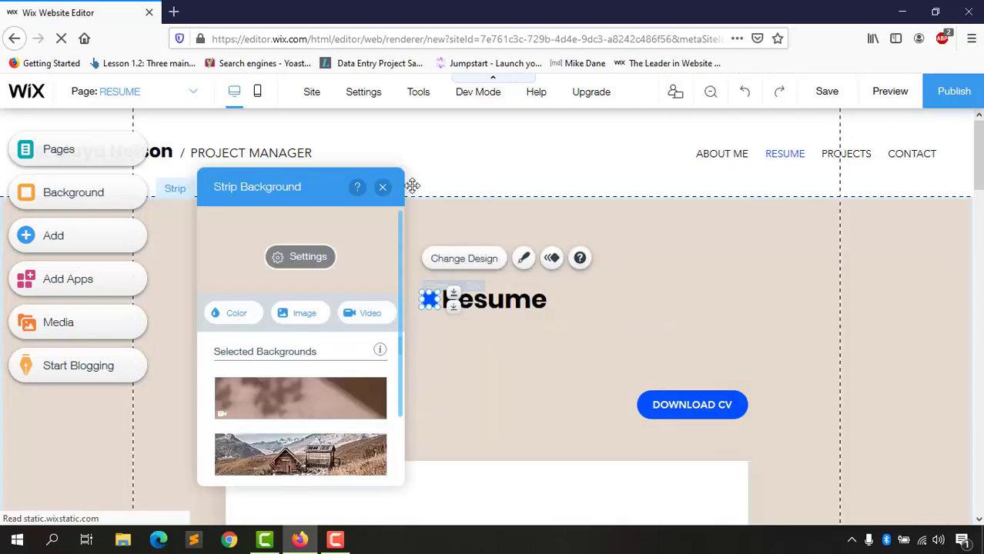
left_click(383, 188)
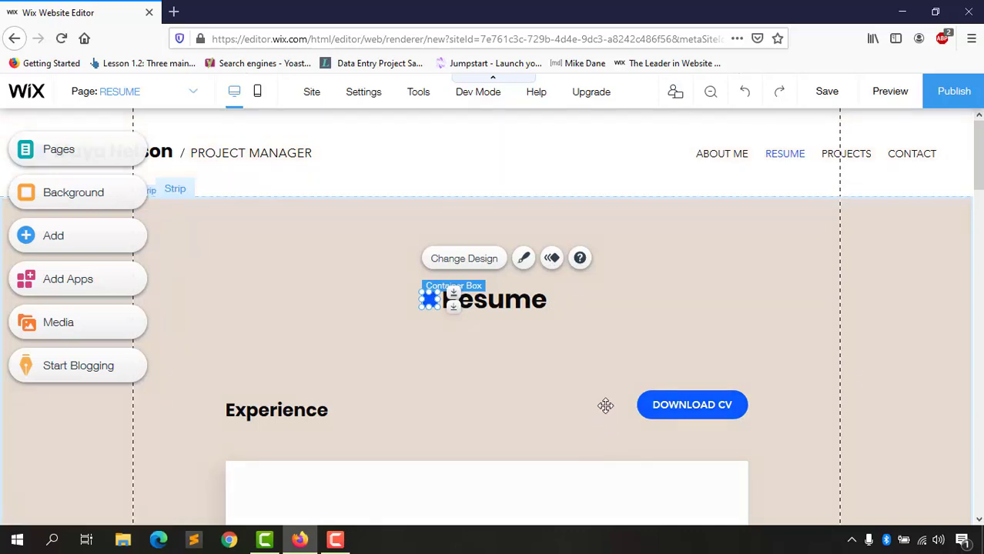
left_click(260, 97)
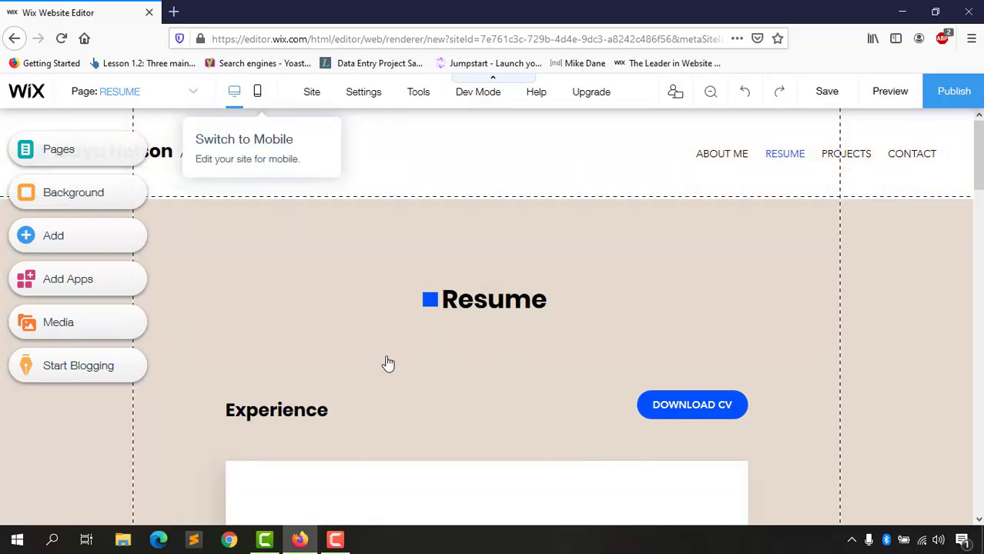
left_click(258, 92)
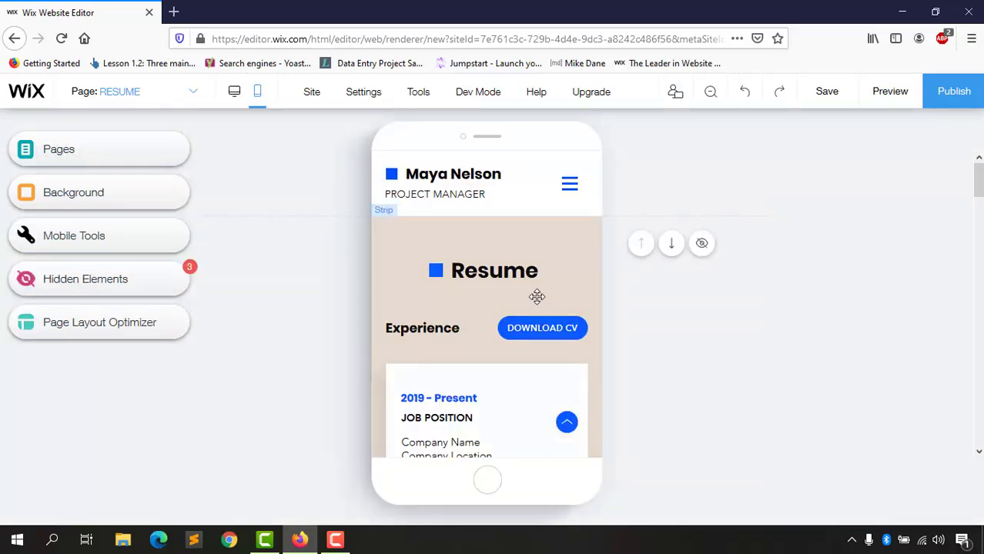
scroll(537, 297, "down", 5)
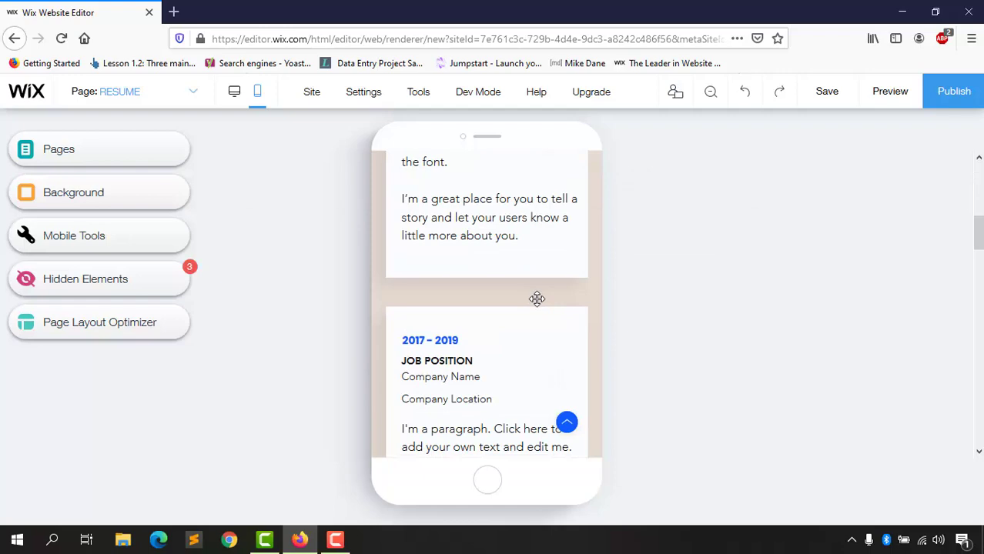
scroll(537, 298, "down", 6)
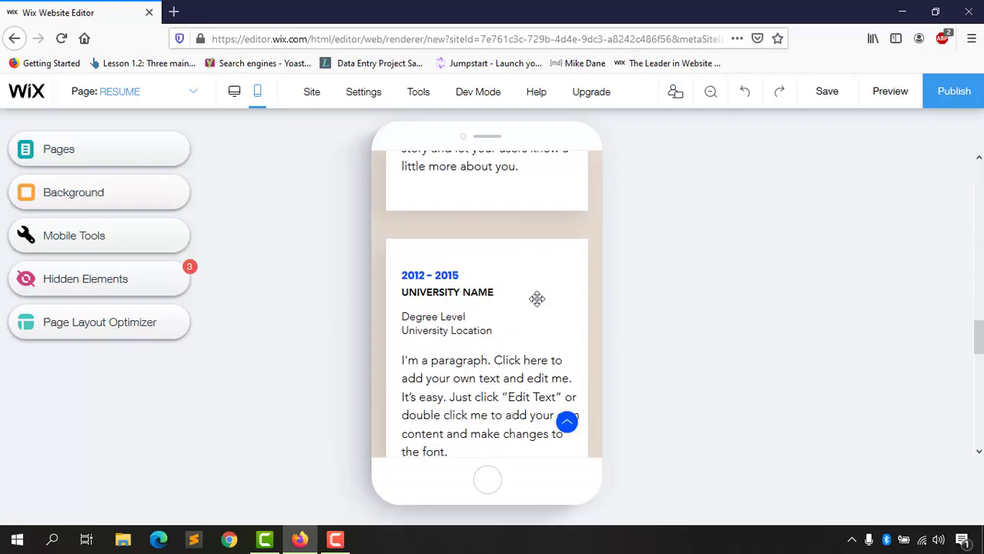
scroll(537, 299, "down", 3)
scroll(537, 299, "up", 5)
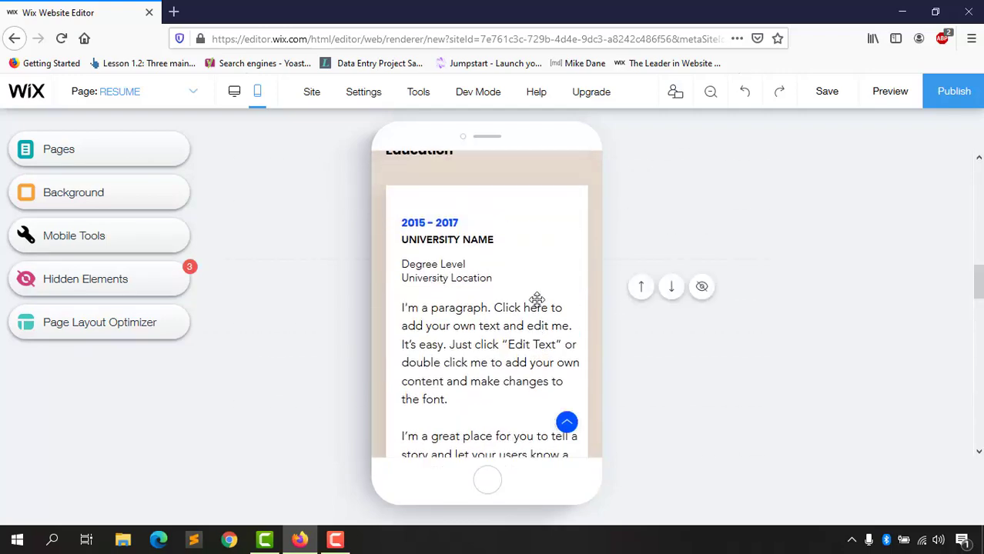
scroll(537, 299, "up", 10)
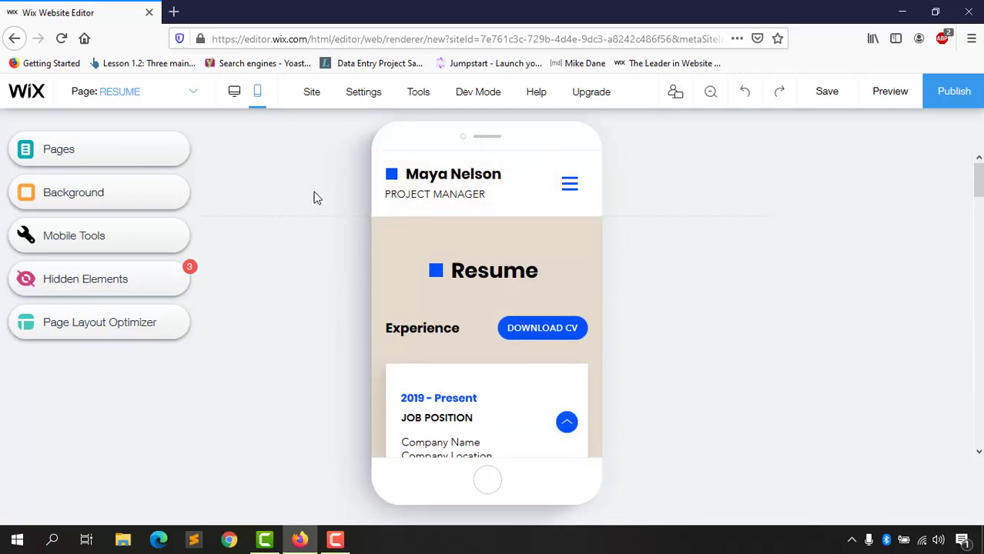
left_click(236, 92)
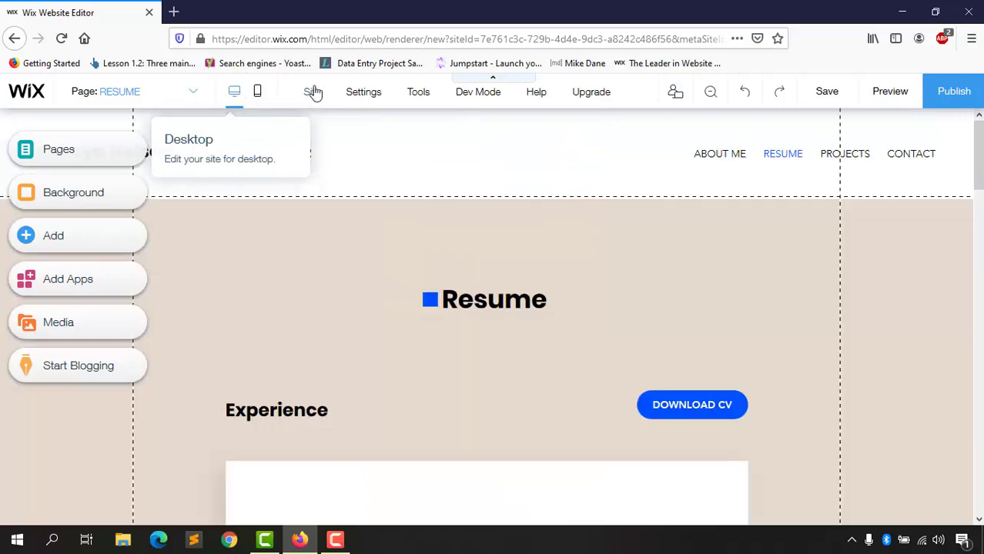
Step: Open the Site menu showing Save, Preview, Publish and Exit Editor
mouse_move(312, 95)
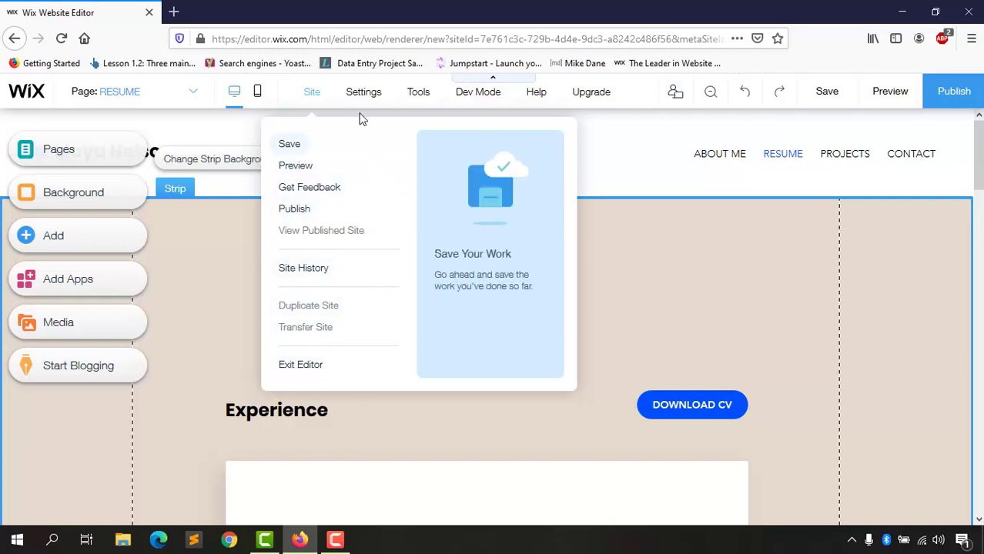
Step: Preview the Resume page as visitors see it, scroll through it, and return to the editor
mouse_move(363, 104)
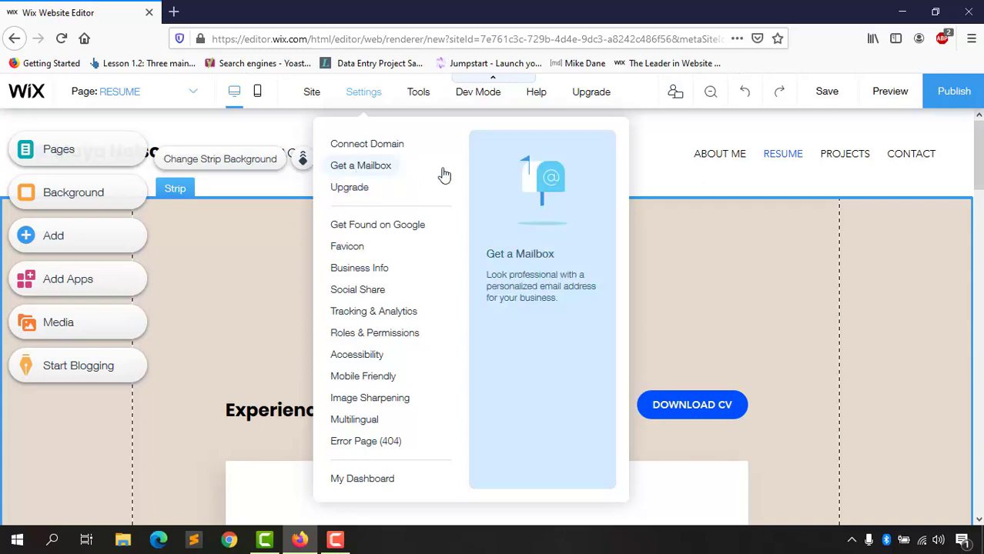
left_click(887, 94)
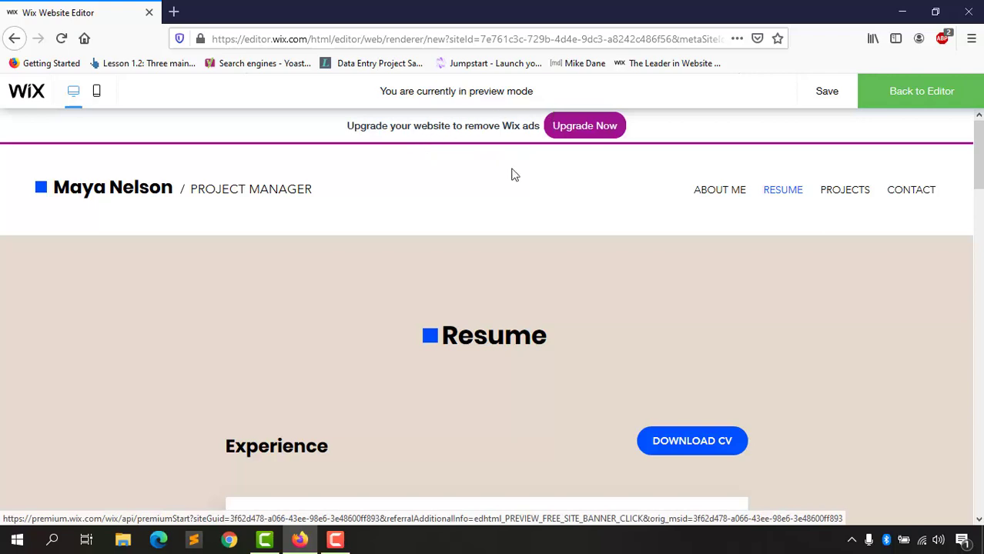
scroll(572, 314, "down", 3)
scroll(573, 314, "down", 7)
scroll(154, 387, "up", 8)
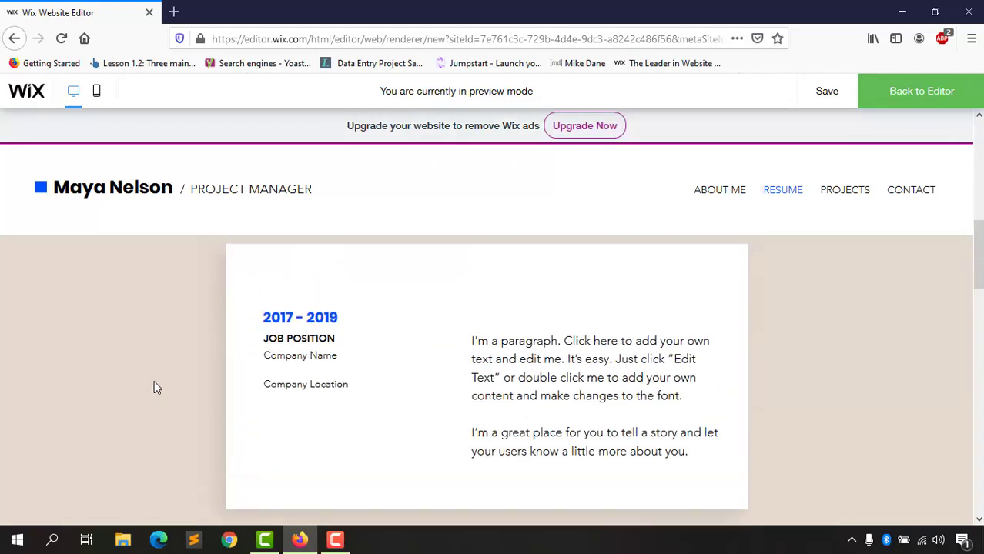
scroll(738, 189, "up", 2)
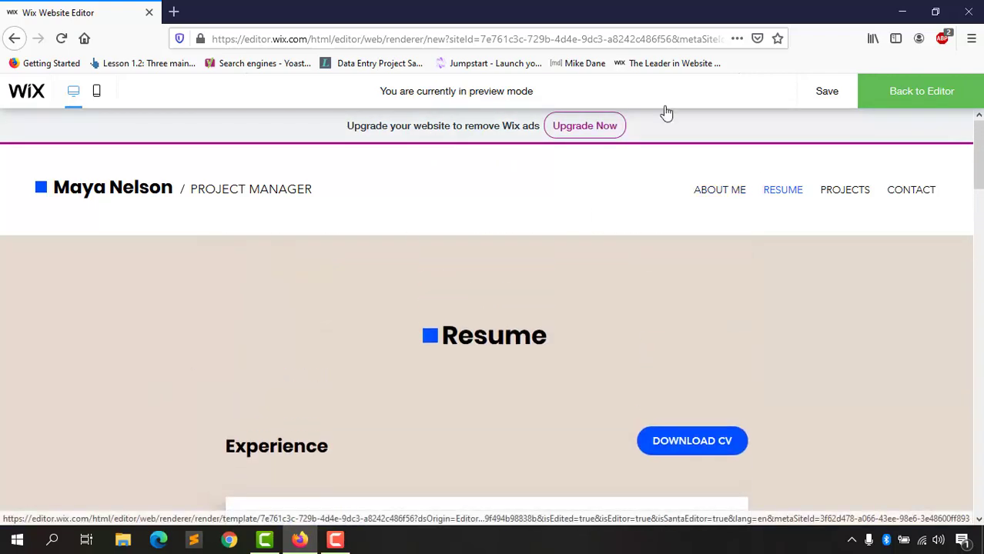
left_click(943, 92)
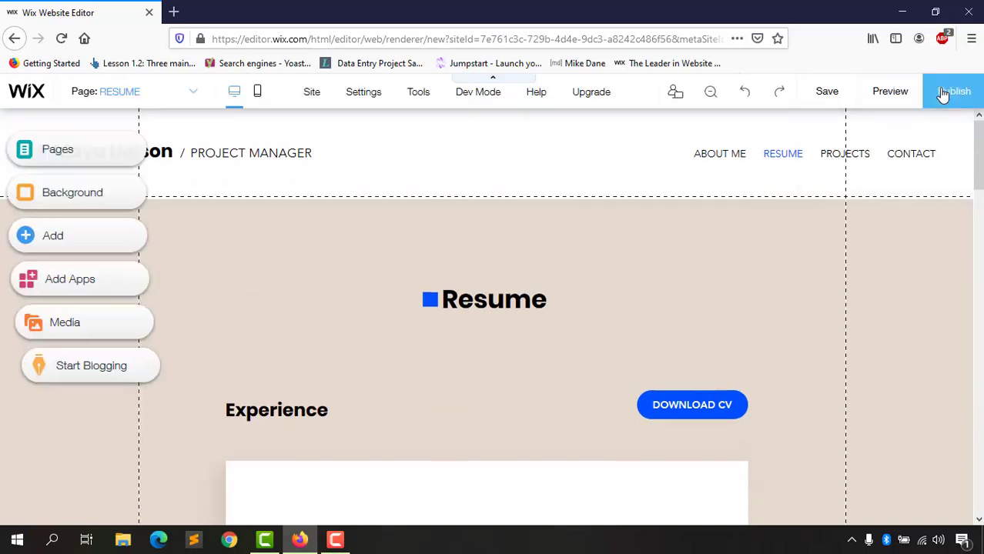
Step: Open the Settings menu listing Connect Domain through Error Page (404) and My Dashboard
mouse_move(412, 92)
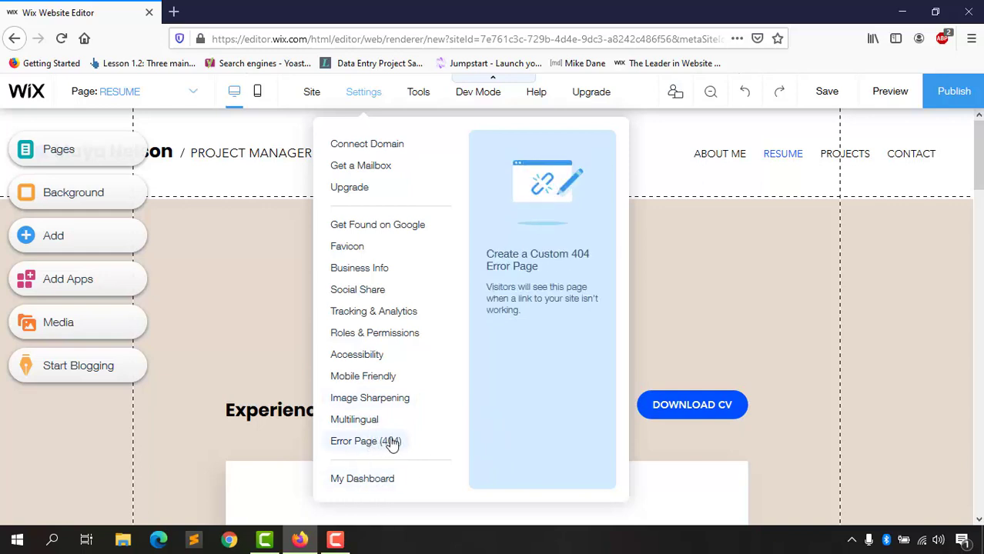
Step: Turn on the floating Toolbar from the Tools menu, then close it again
mouse_move(426, 97)
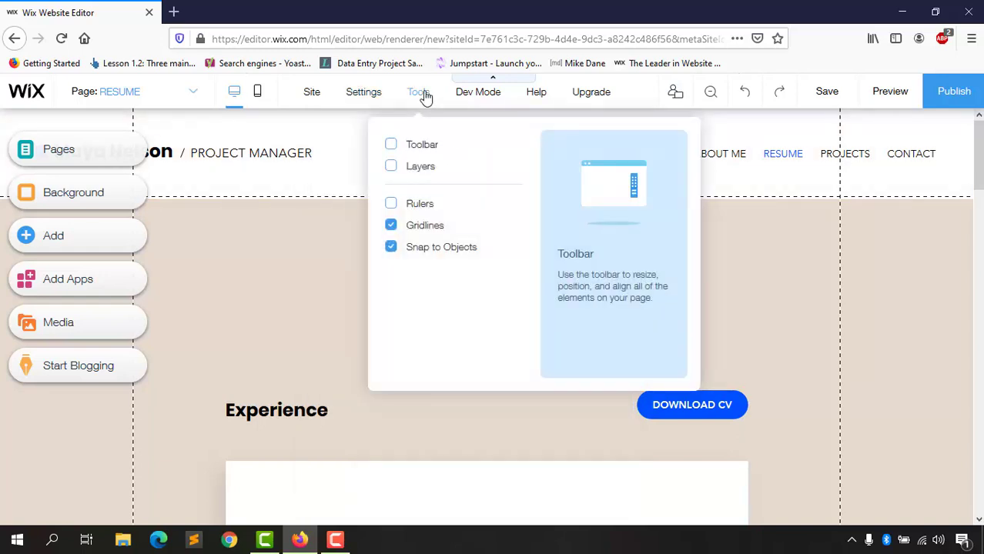
left_click(391, 147)
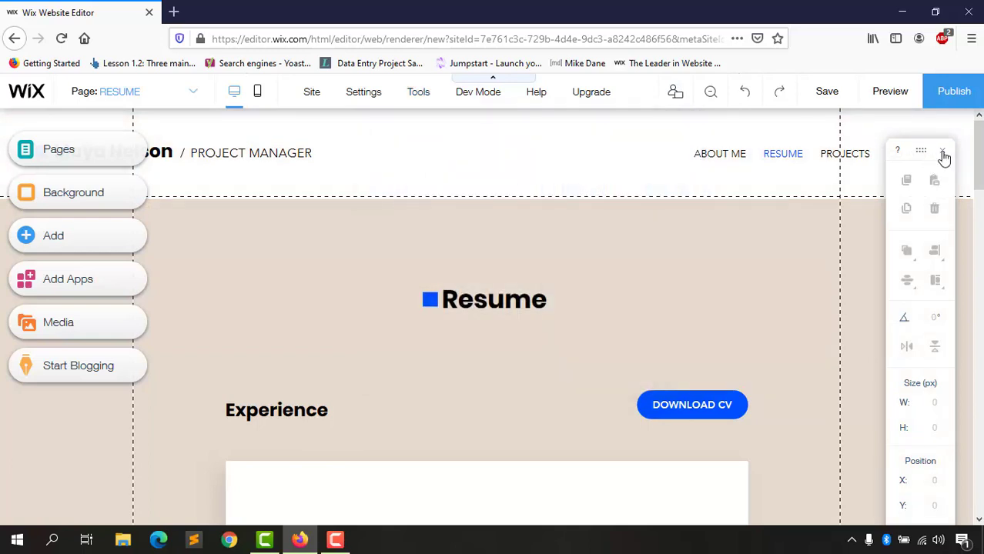
left_click(944, 151)
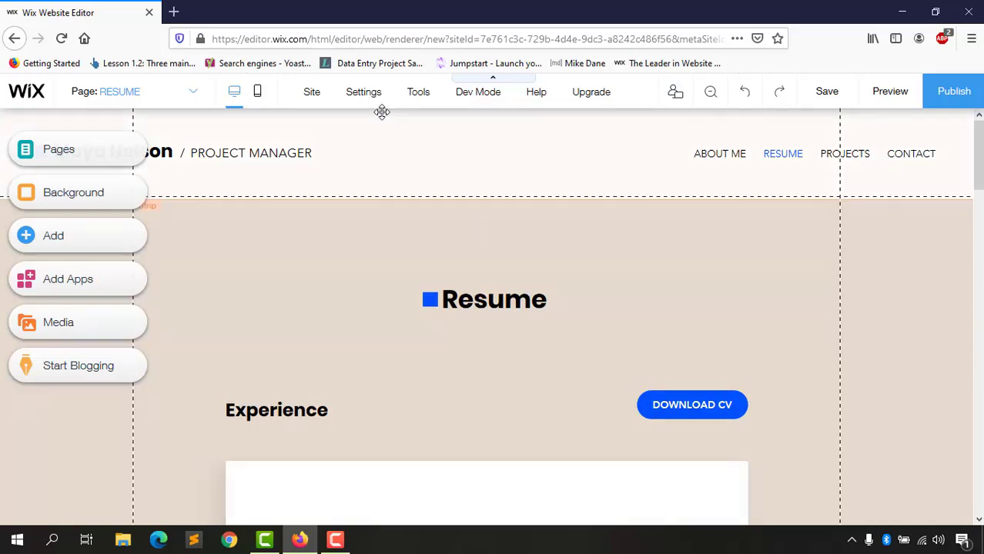
Step: Inspect the Layers panel with Page, Header and Footer groups expanded, then close it and return to Tools
mouse_move(418, 93)
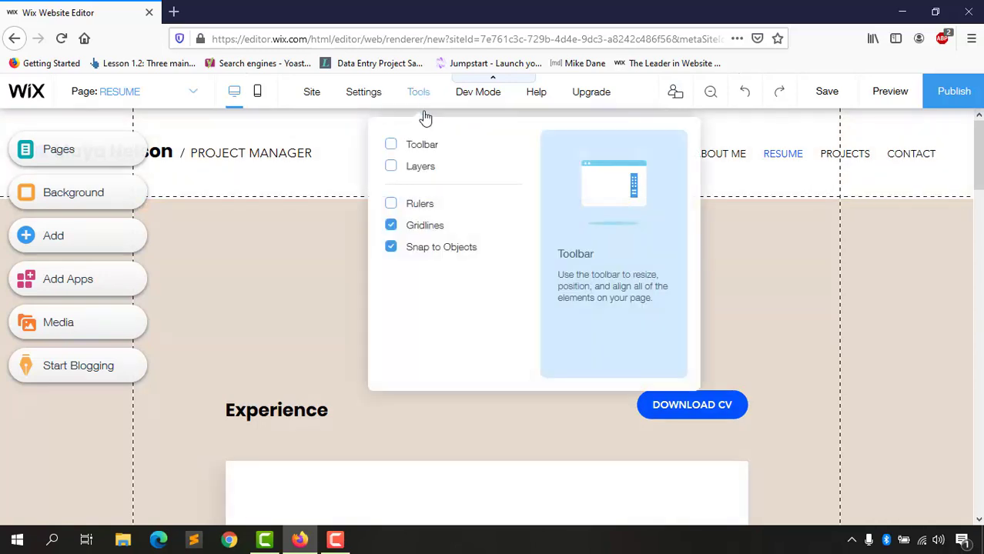
left_click(391, 168)
left_click(139, 279)
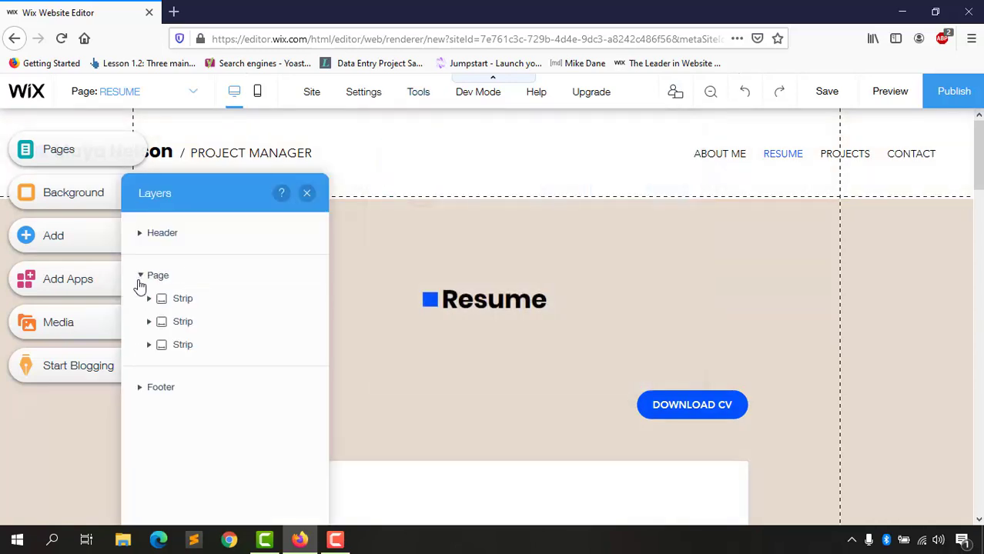
left_click(140, 235)
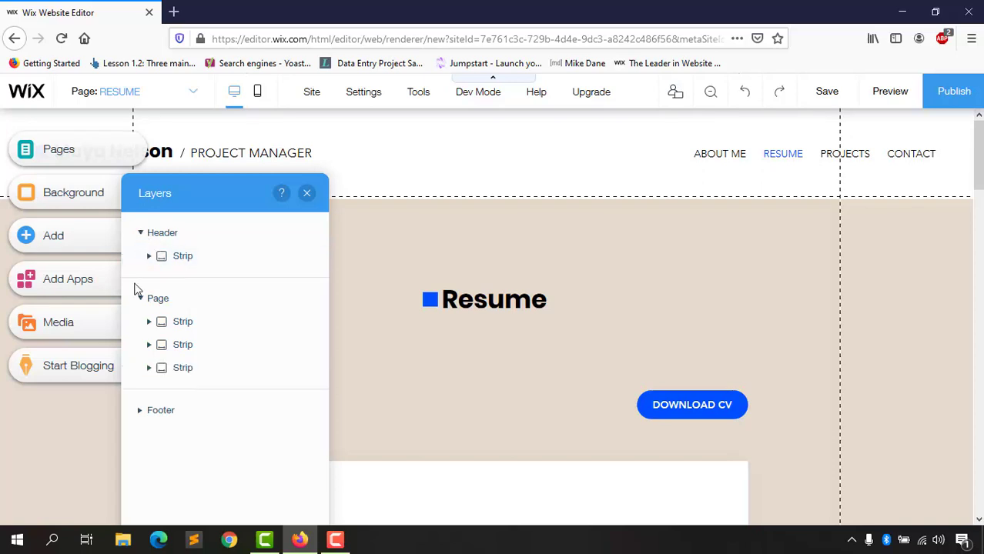
left_click(140, 411)
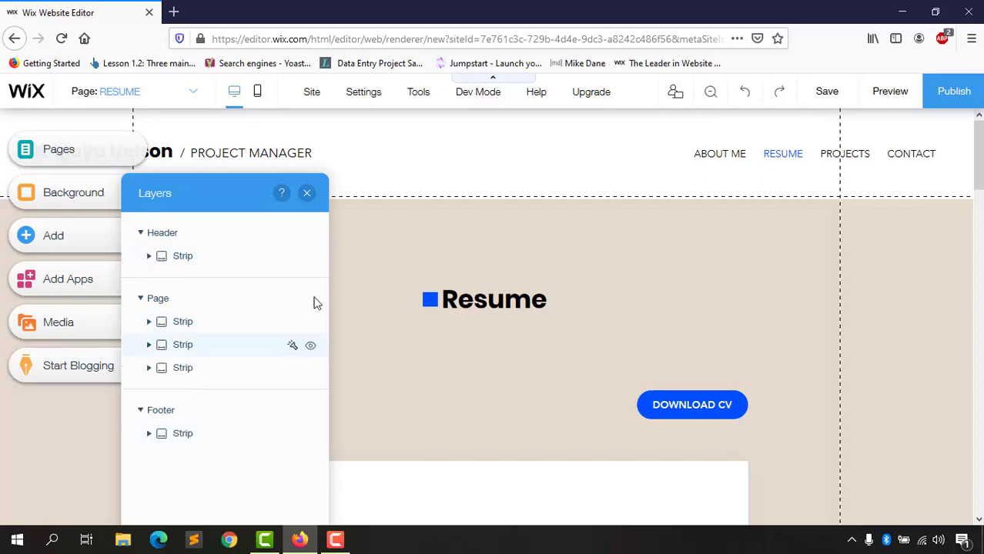
left_click(308, 193)
mouse_move(418, 100)
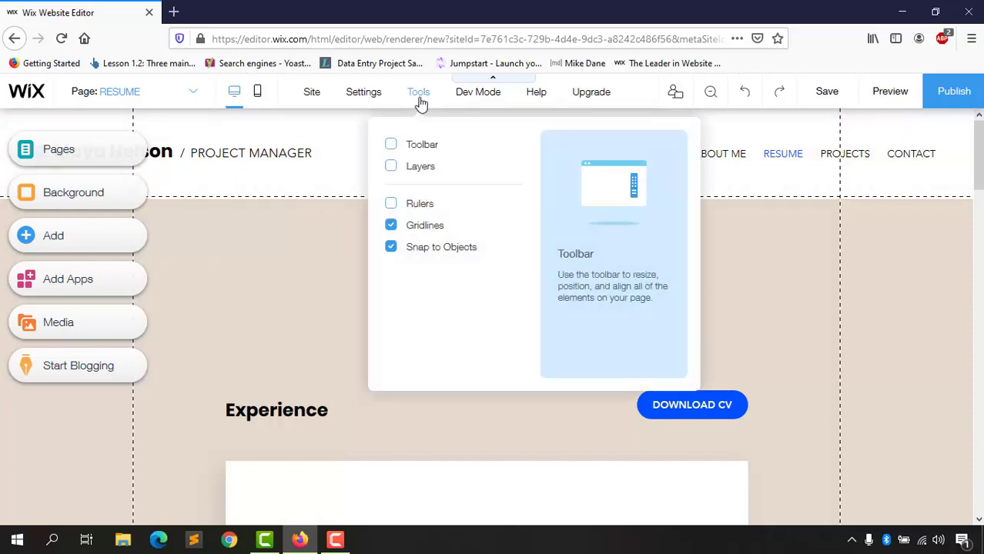
left_click(392, 204)
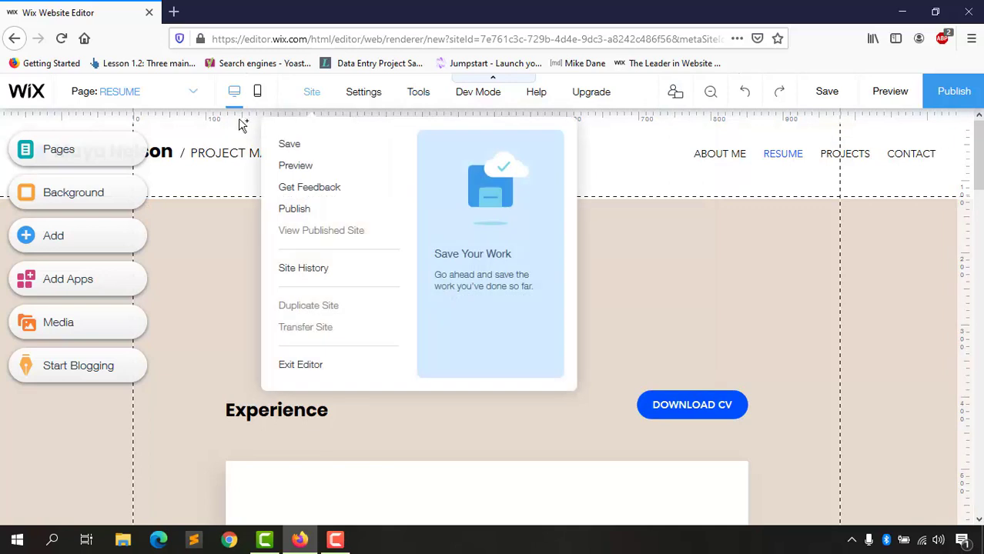
left_click(412, 118)
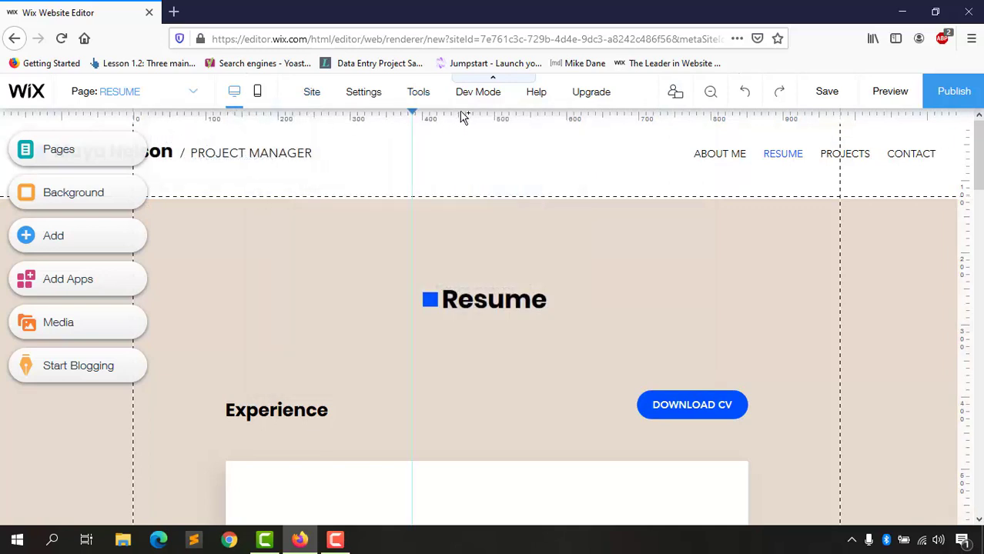
left_click(415, 111)
double_click(415, 112)
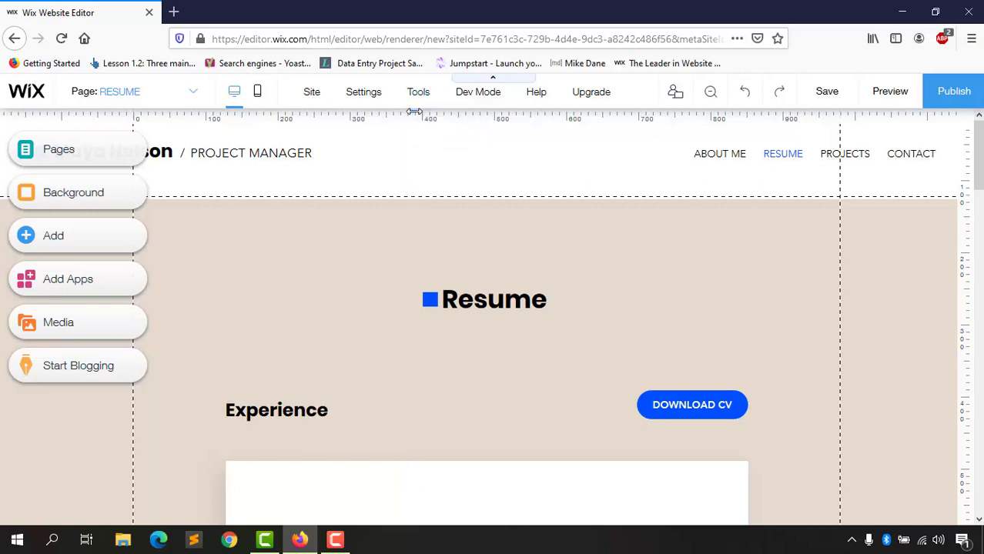
mouse_move(418, 98)
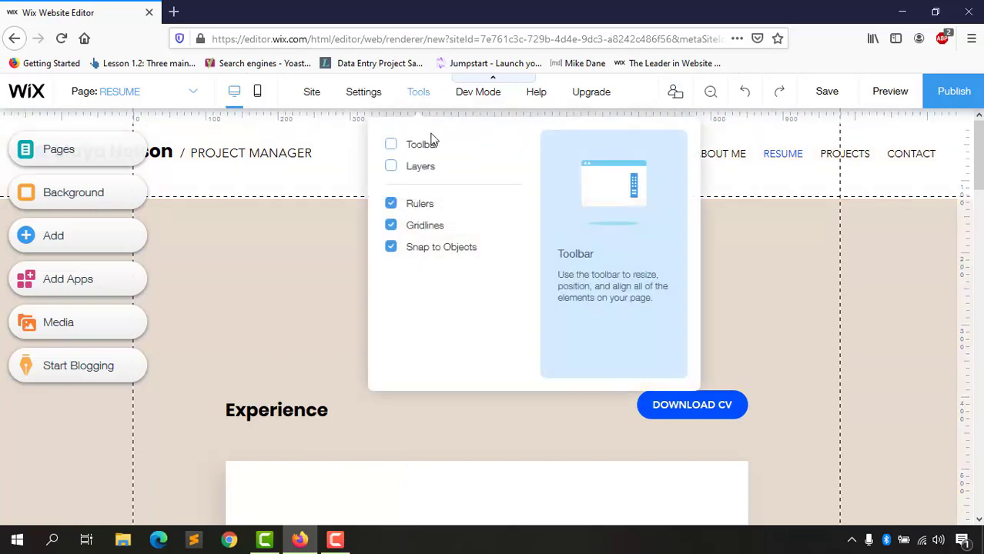
left_click(423, 207)
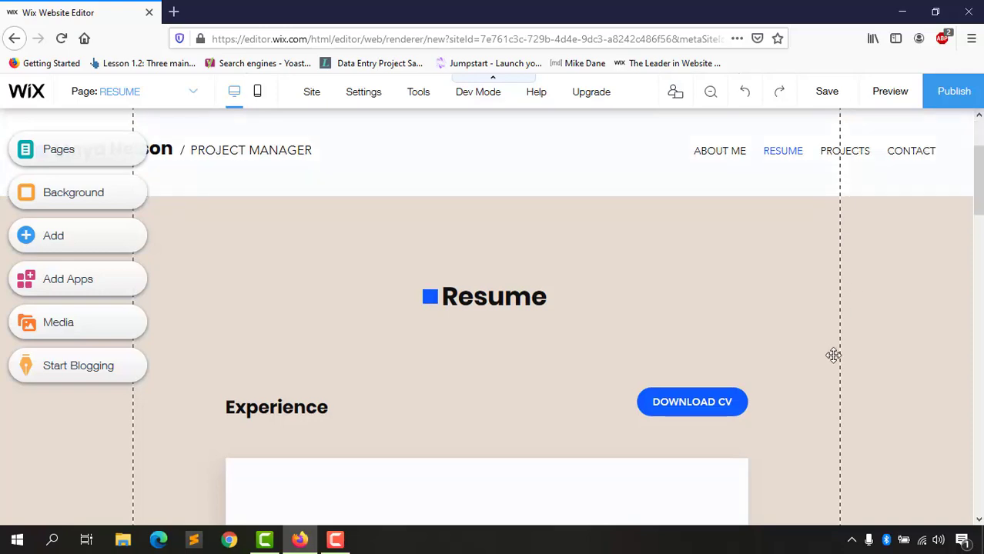
scroll(835, 366, "down", 4)
scroll(450, 400, "up", 4)
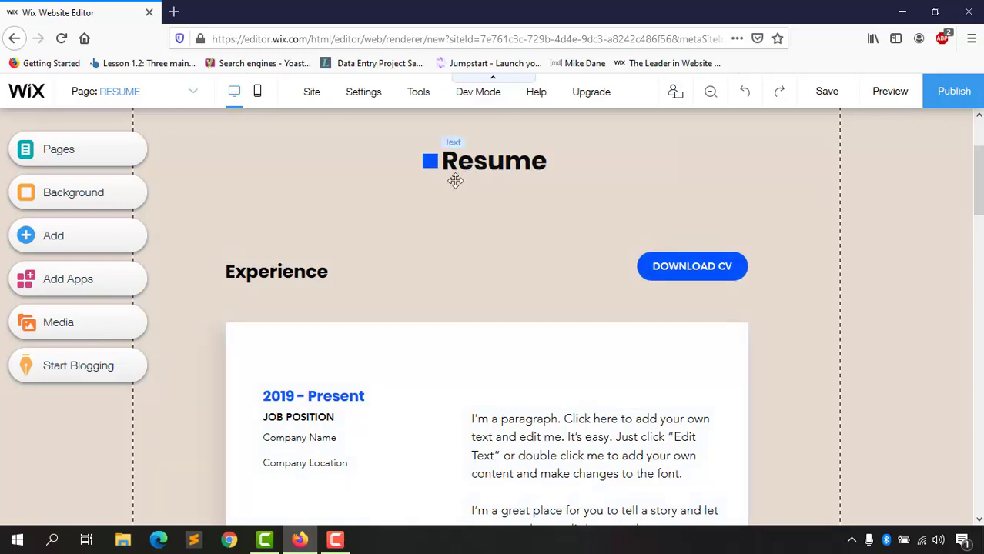
Step: Scroll down slightly and bring up the Corvid Dev Mode technical-preview panel from the top bar
scroll(770, 370, "down", 1)
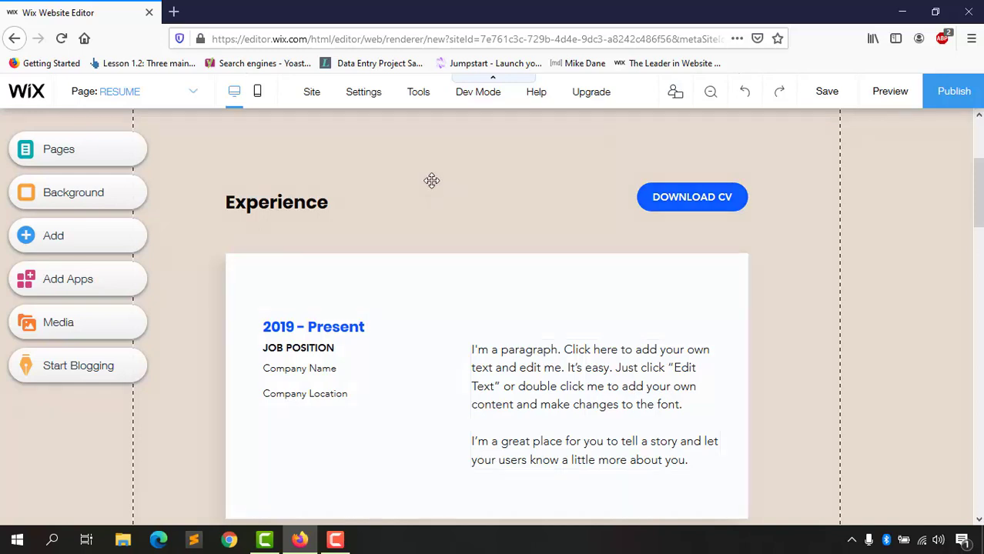
mouse_move(418, 92)
mouse_move(479, 100)
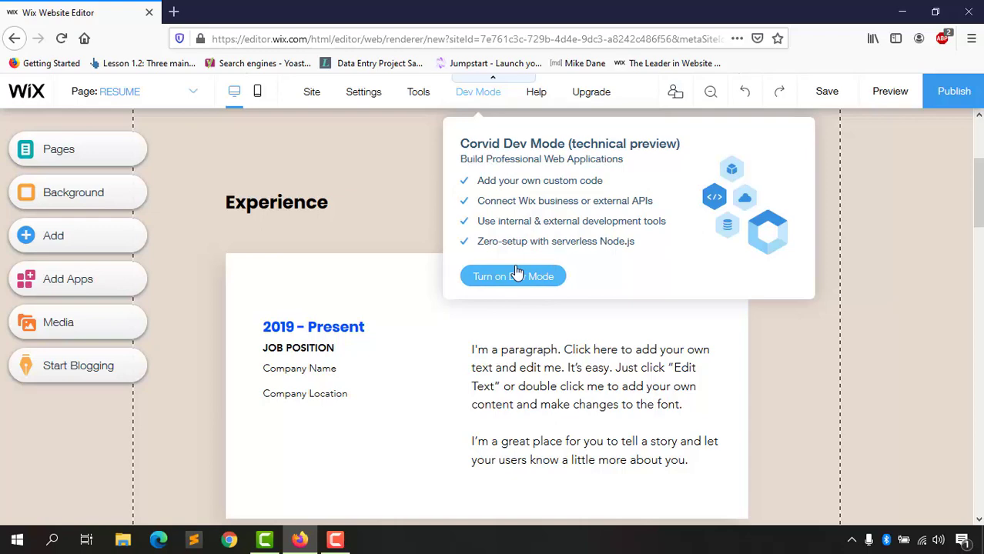
scroll(345, 167, "up", 3)
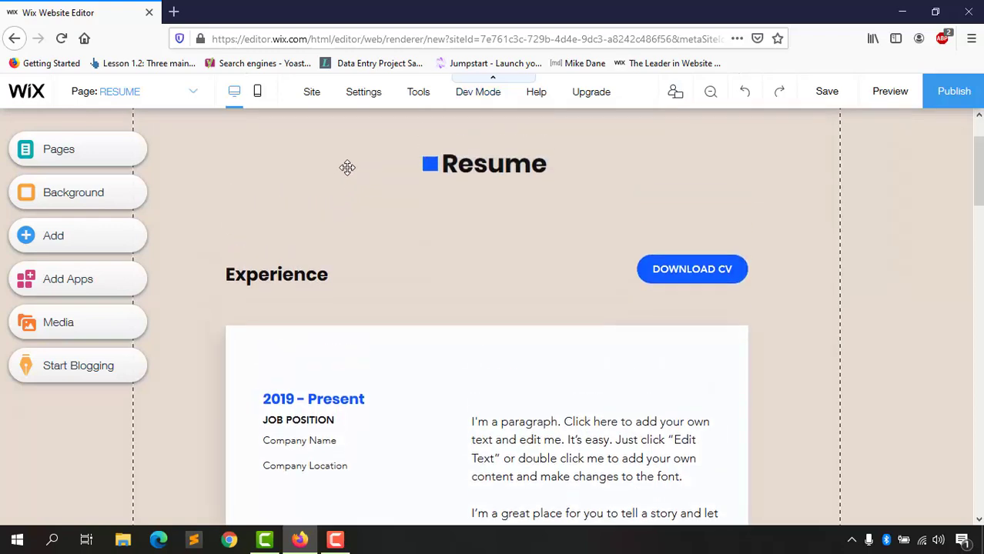
scroll(460, 273, "down", 2)
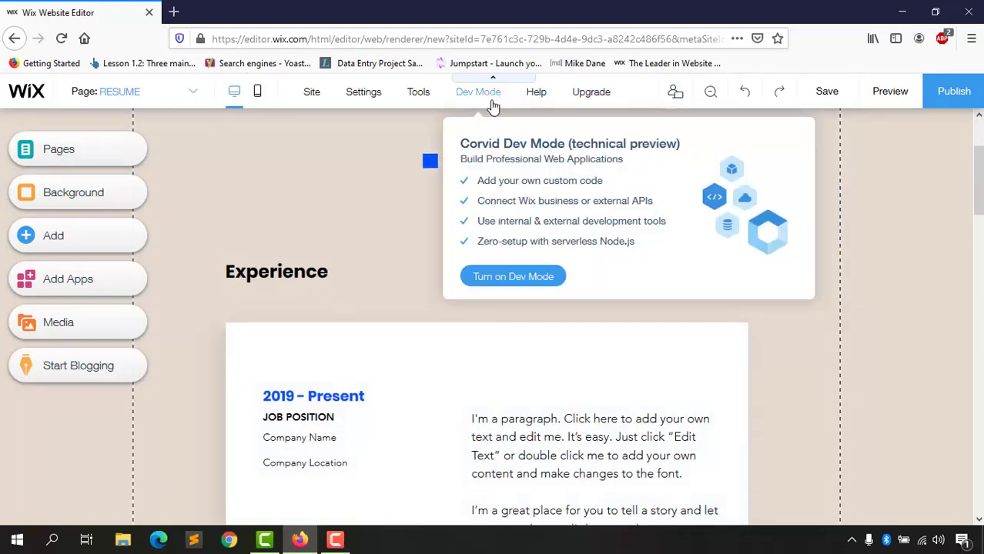
mouse_move(542, 94)
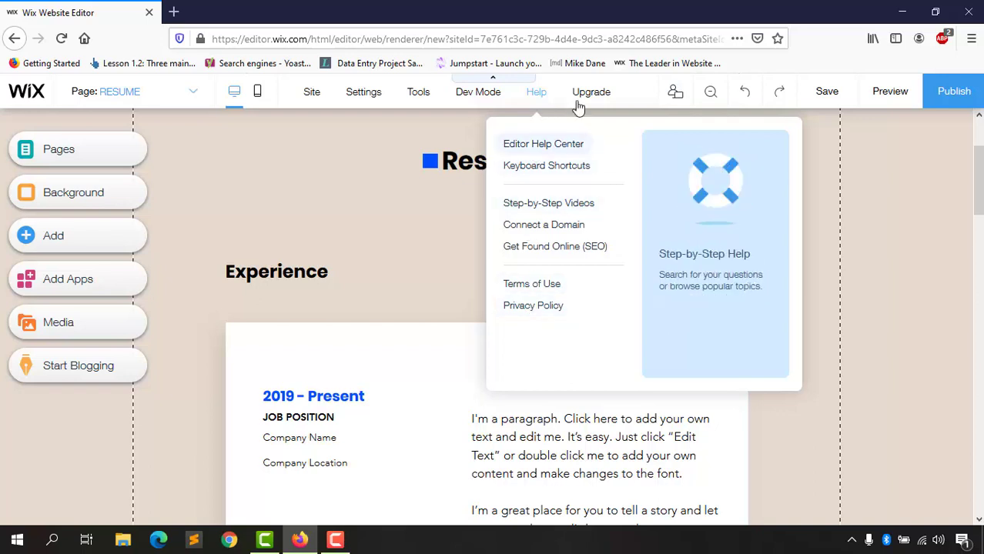
mouse_move(600, 100)
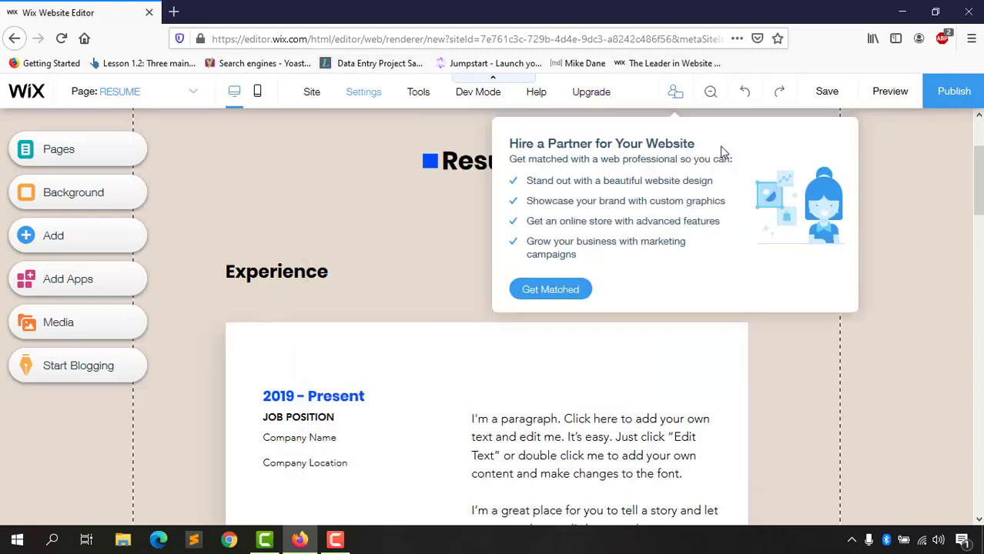
scroll(507, 89, "up", 2)
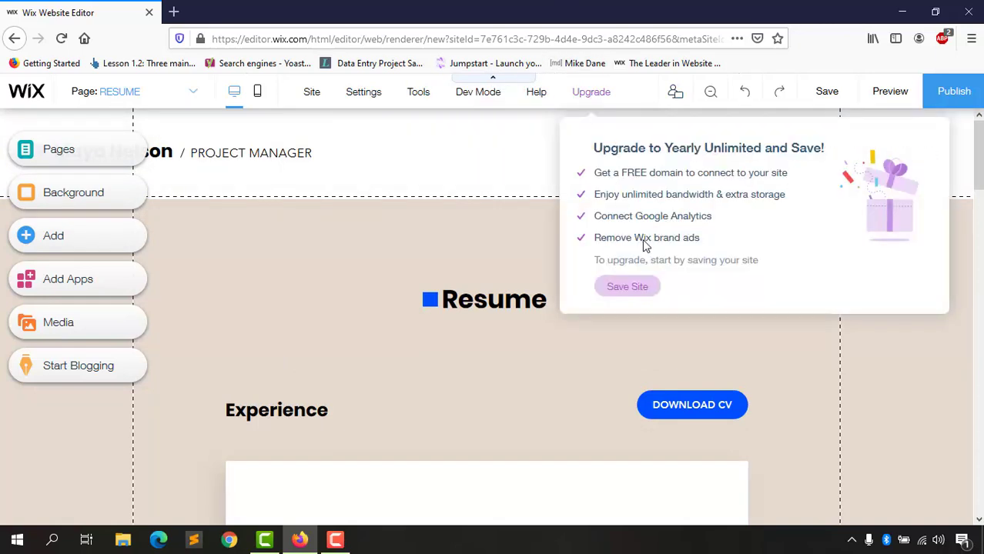
mouse_move(675, 91)
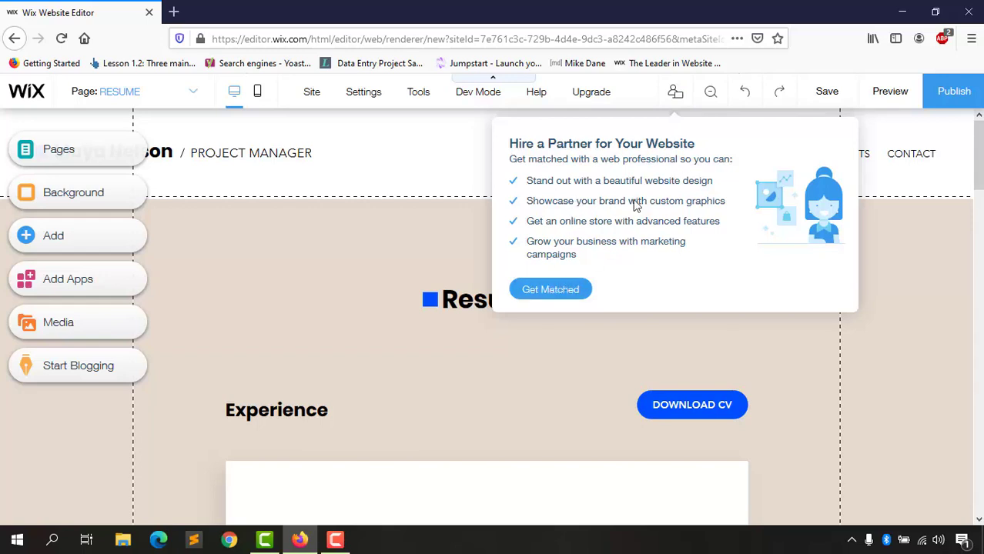
left_click(715, 93)
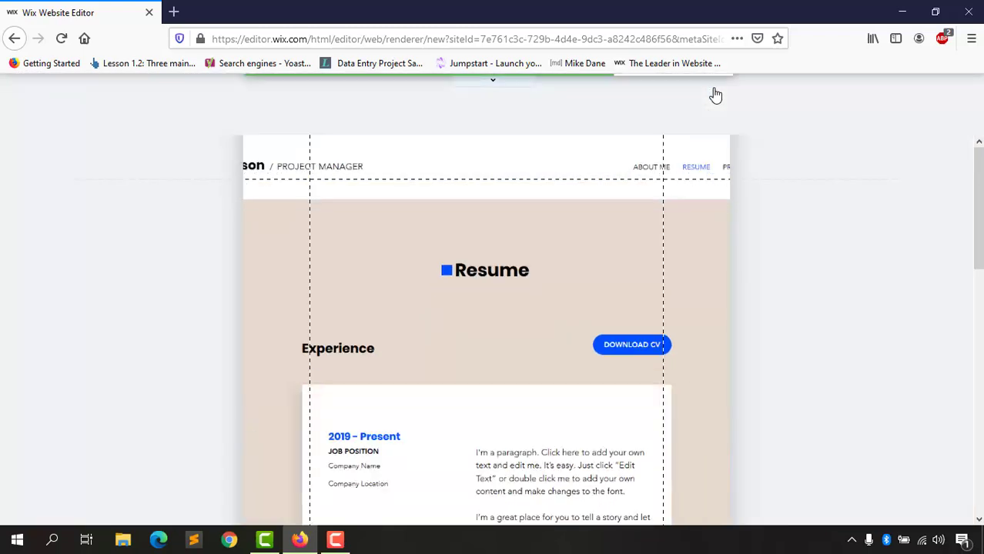
scroll(650, 325, "down", 10)
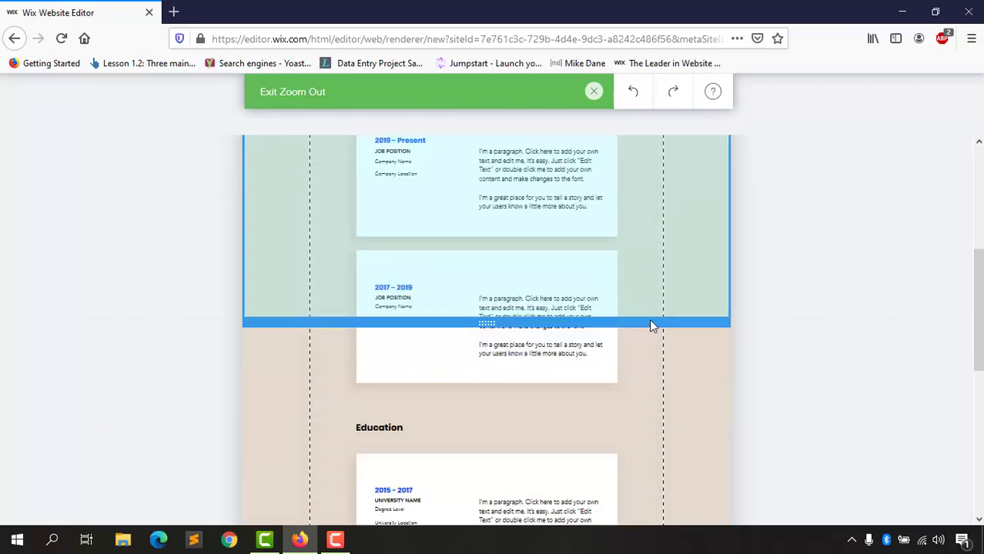
scroll(477, 397, "up", 2)
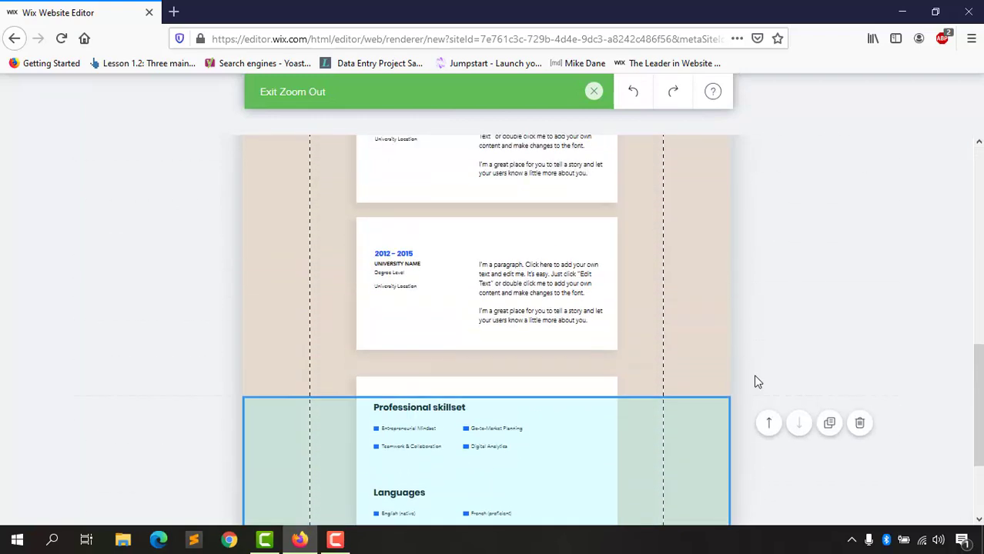
scroll(755, 380, "down", 1)
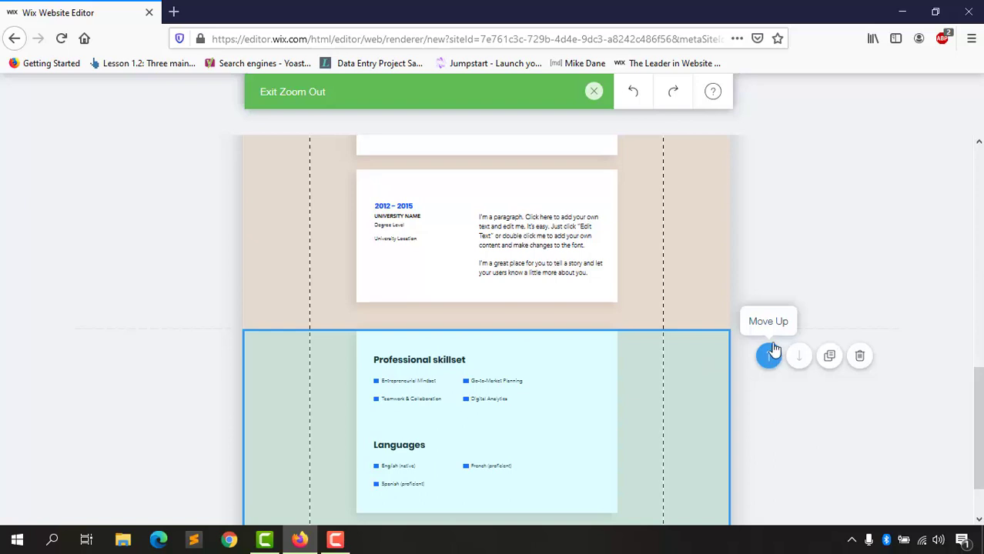
scroll(449, 377, "down", 2)
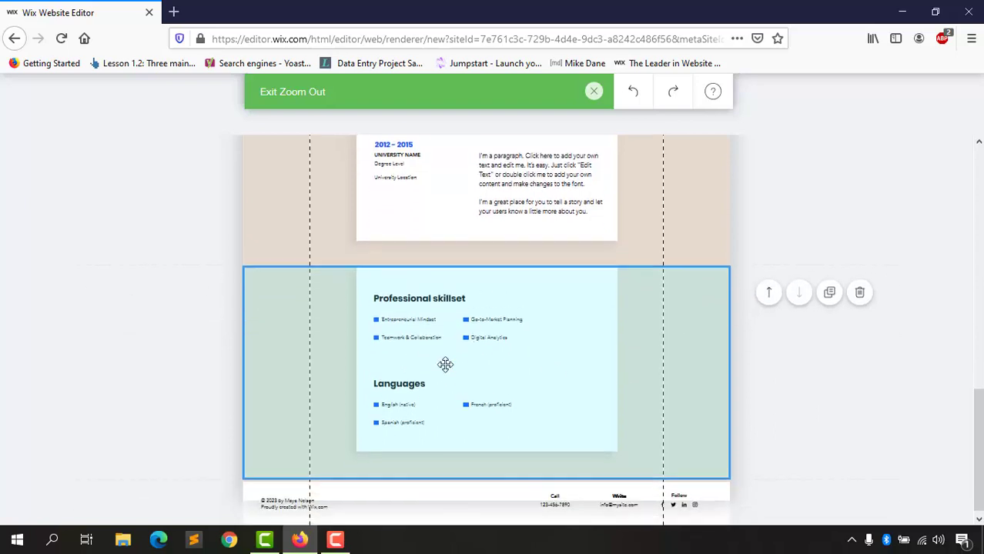
scroll(384, 371, "up", 4)
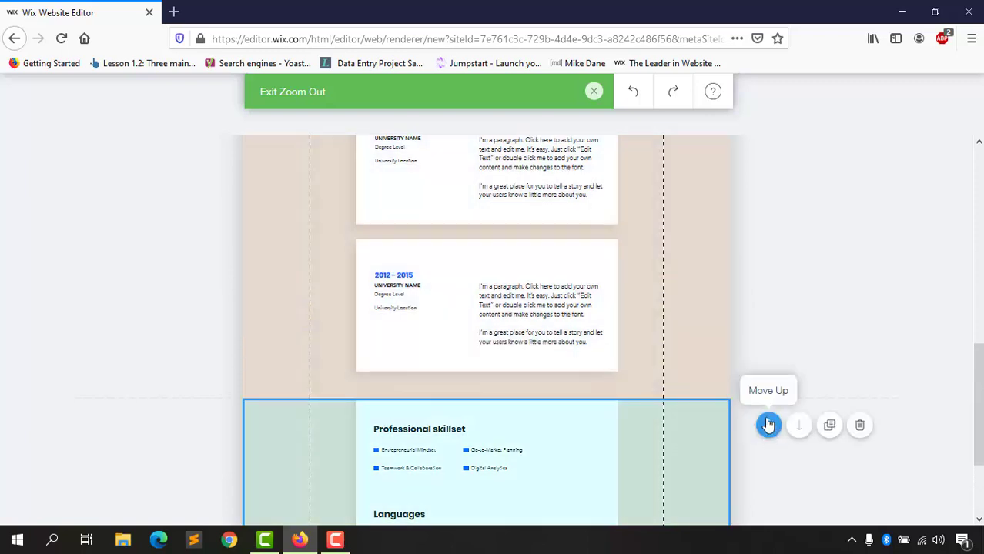
left_click(770, 429)
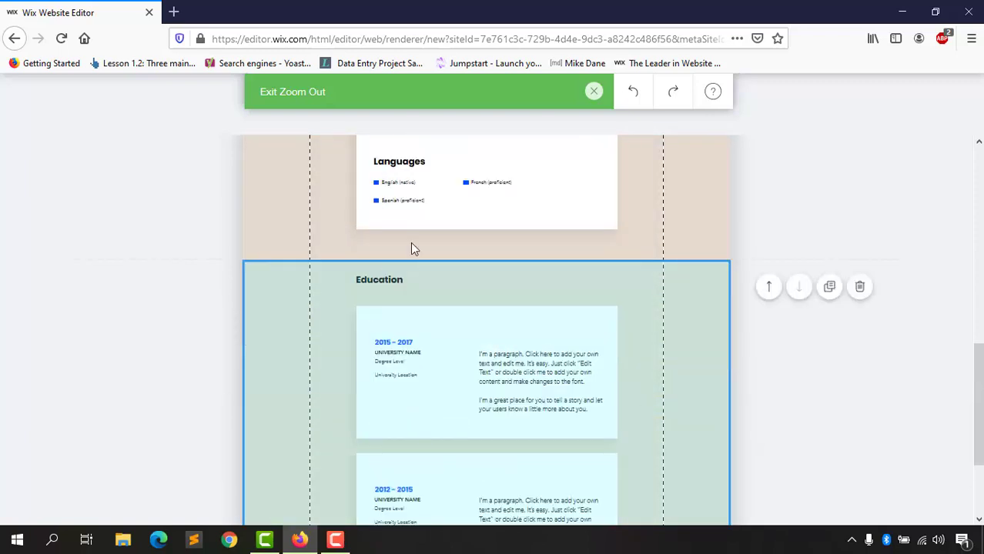
scroll(494, 237, "up", 4)
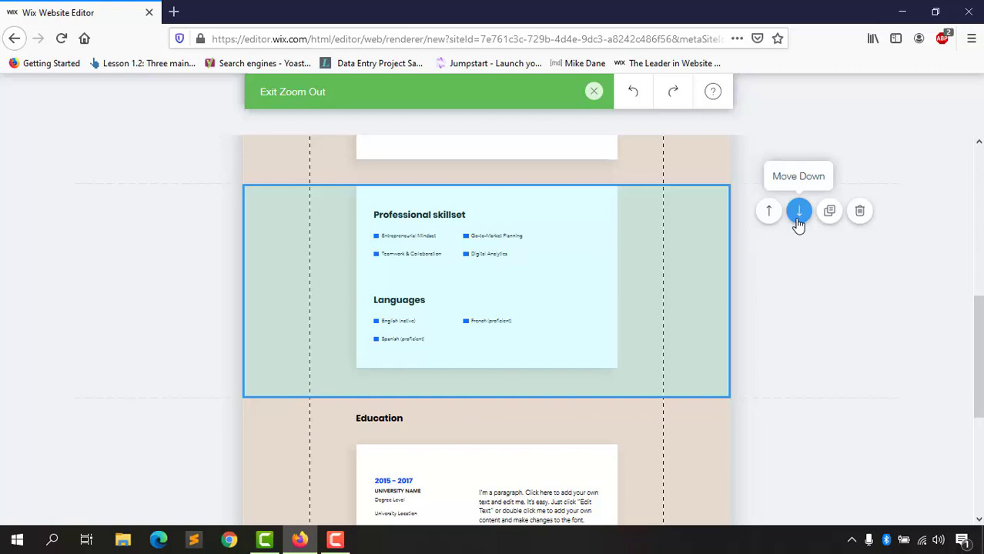
left_click(799, 217)
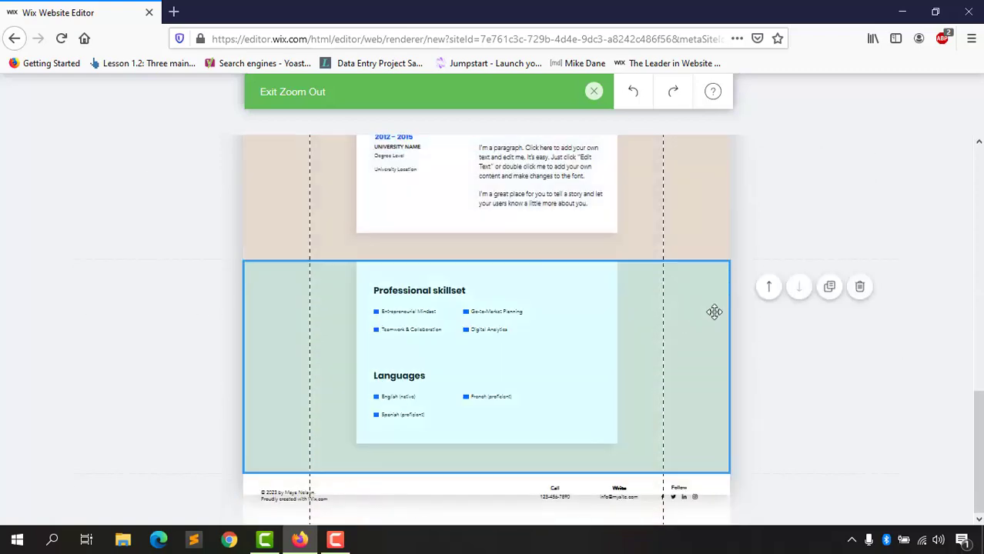
scroll(575, 336, "up", 10)
left_click(554, 341)
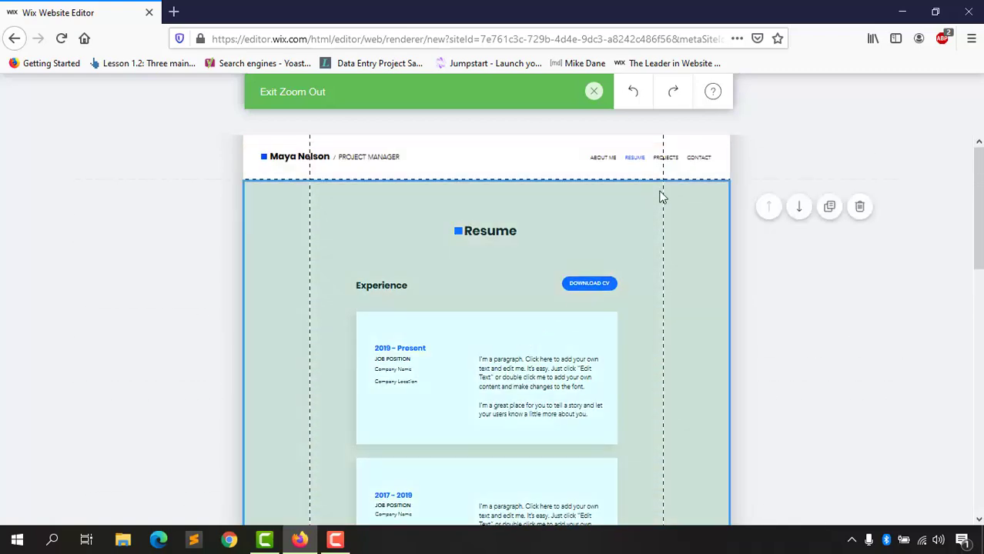
left_click(593, 93)
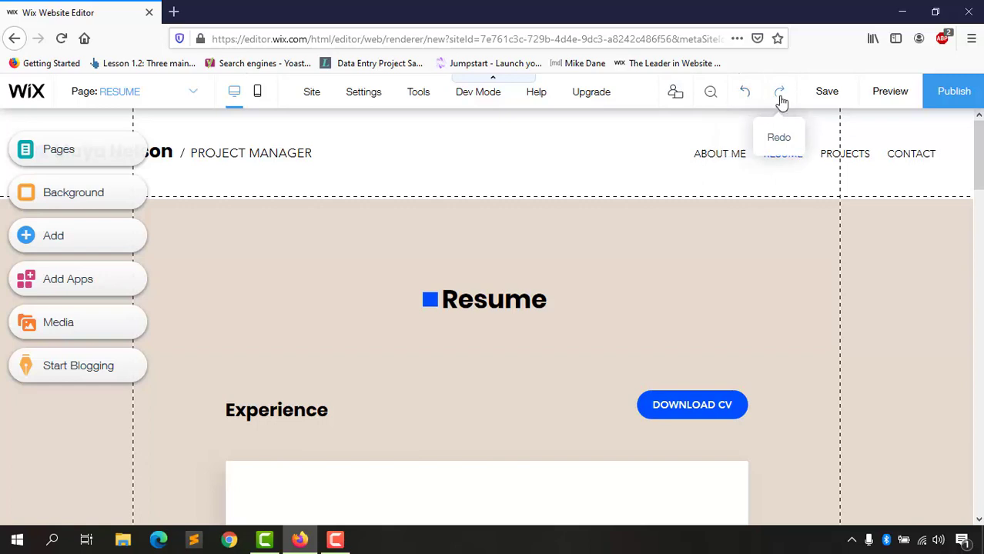
left_click(503, 307)
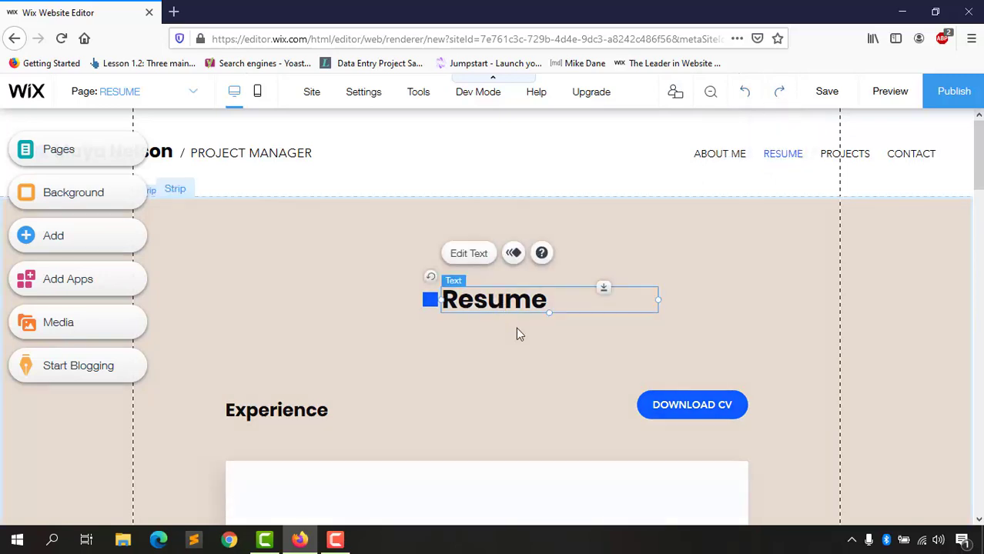
key("Delete")
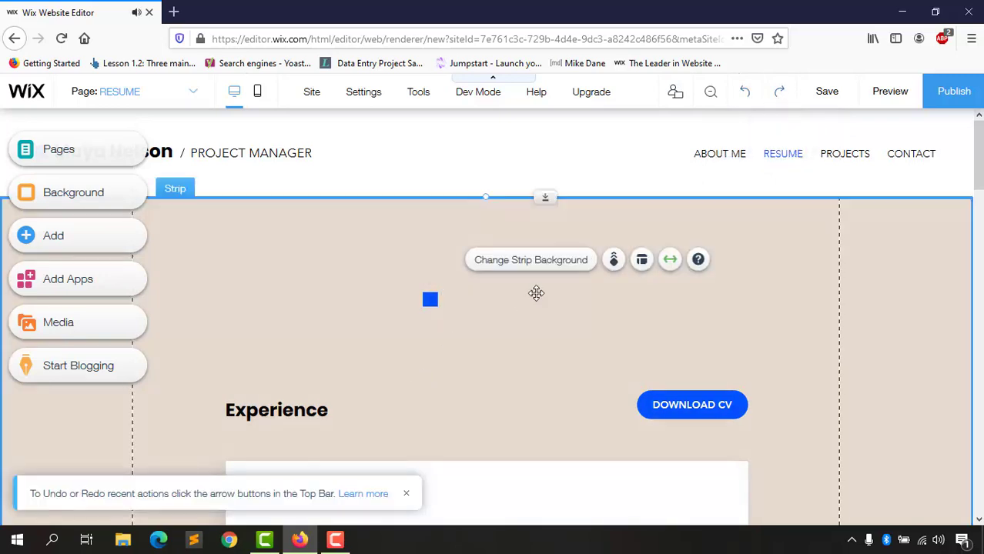
left_click(746, 93)
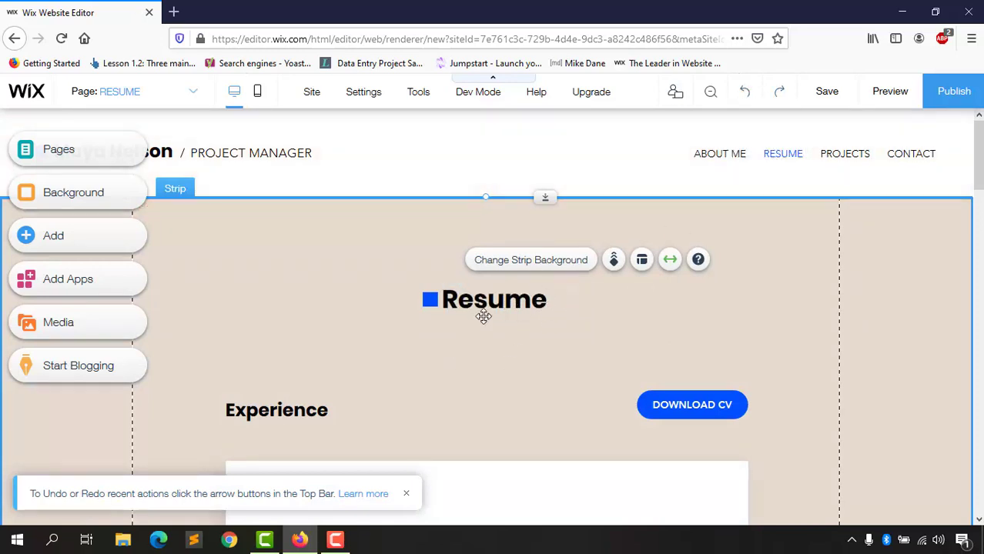
left_click(779, 99)
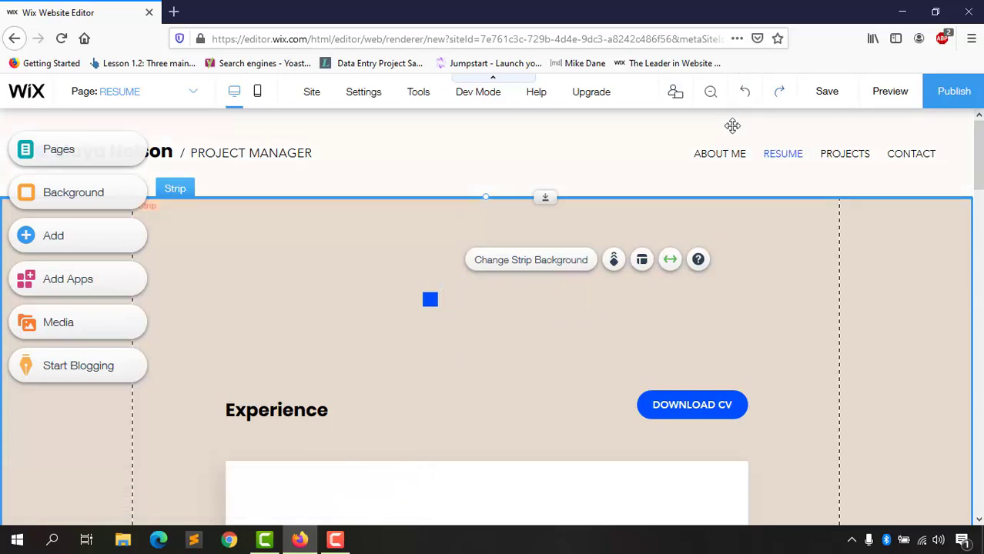
left_click(746, 95)
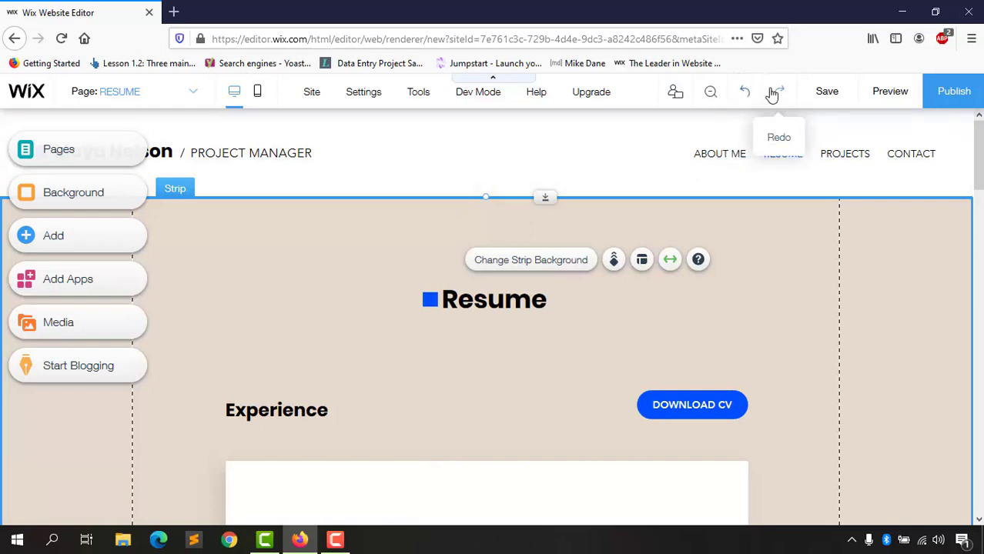
Step: Save the site under the free Wix domain name mysites1 and dismiss the saved confirmation
left_click(828, 92)
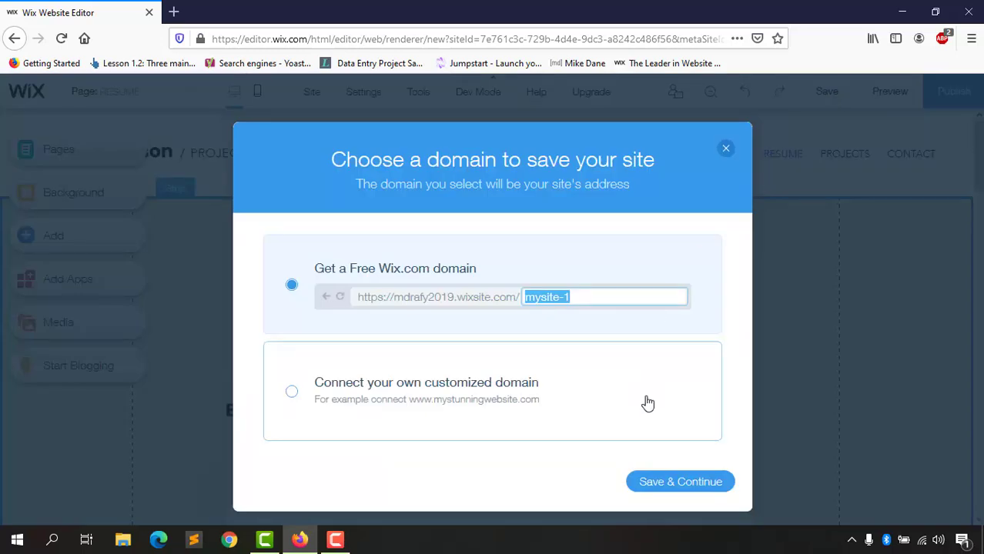
left_click(564, 297)
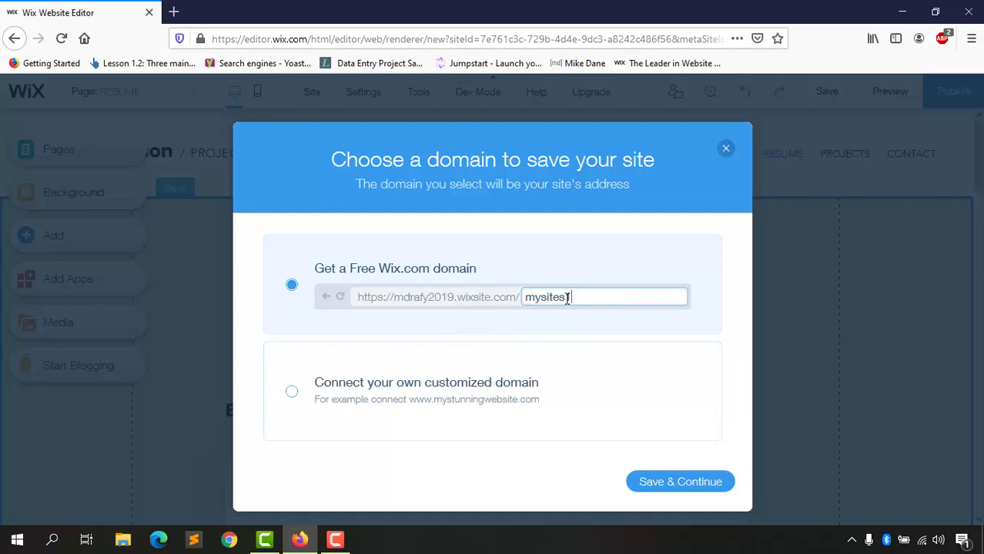
left_click(661, 485)
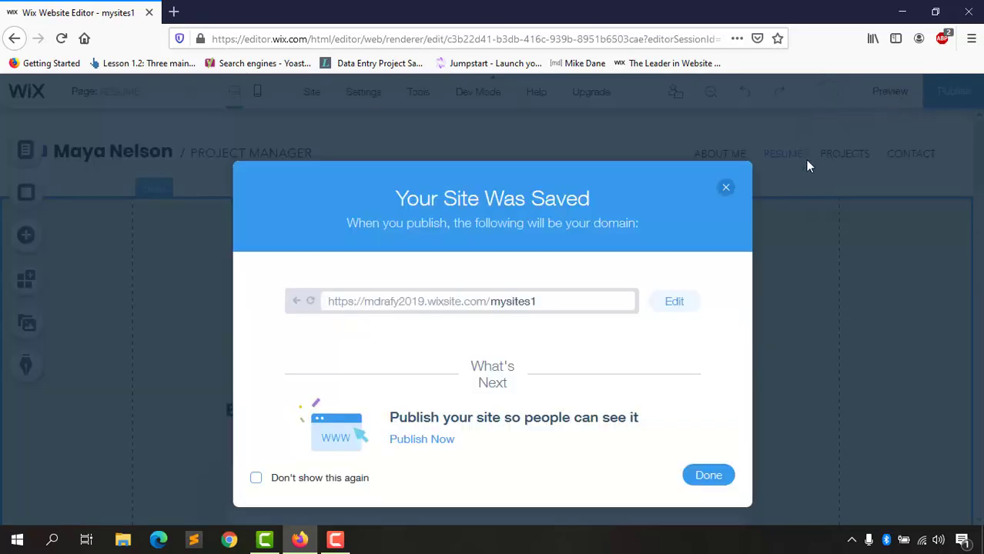
left_click(727, 189)
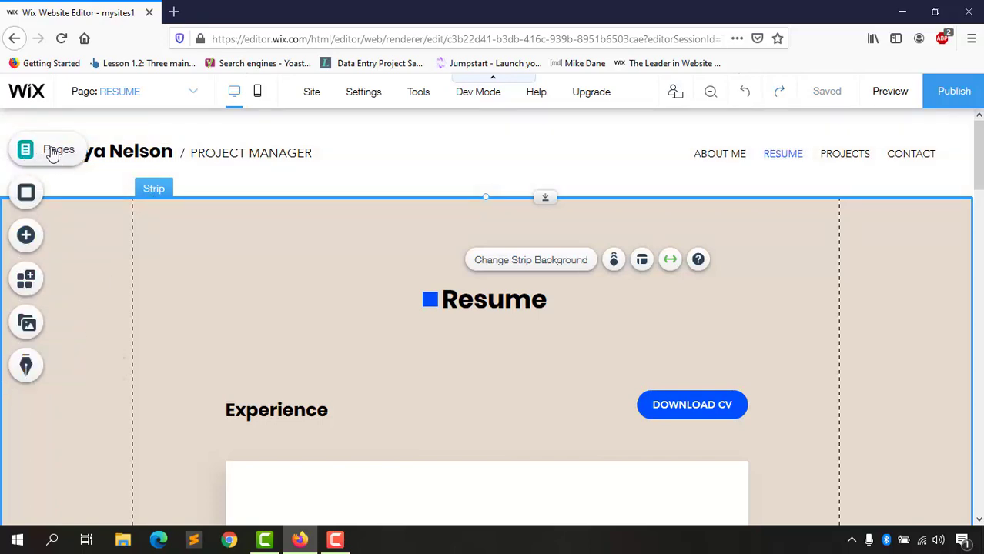
Step: Add a new page named COURSES and bring up its Page Transitions options
left_click(59, 152)
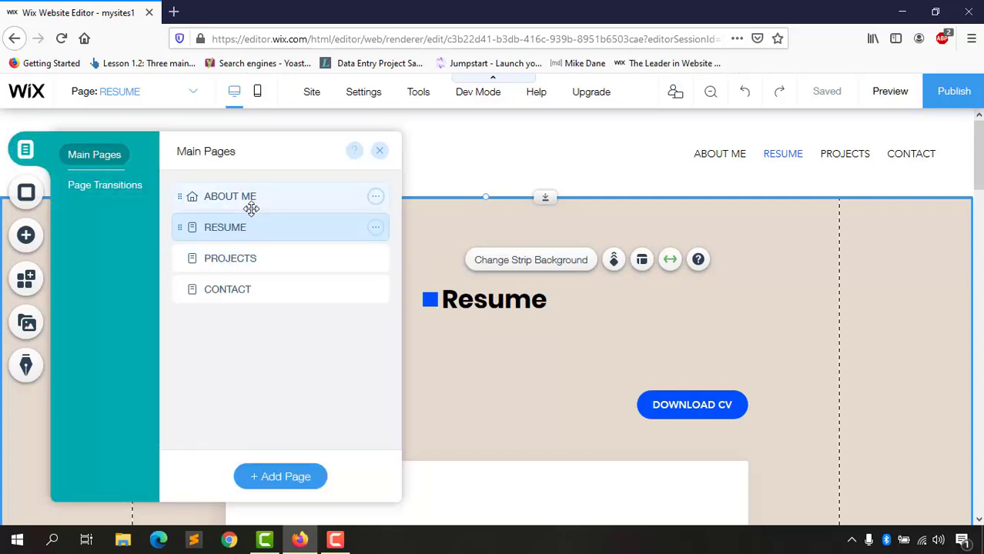
left_click(283, 481)
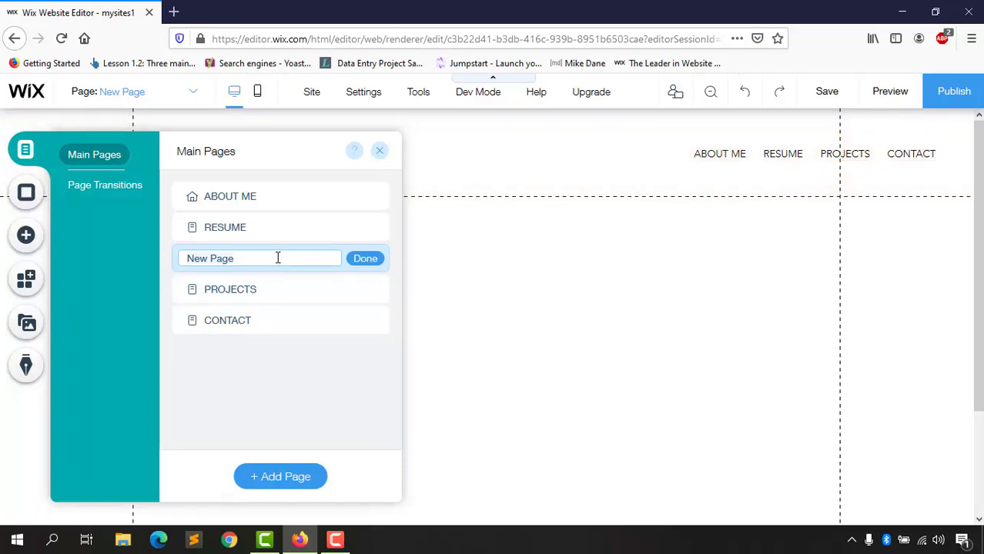
type("COURSES")
left_click(369, 260)
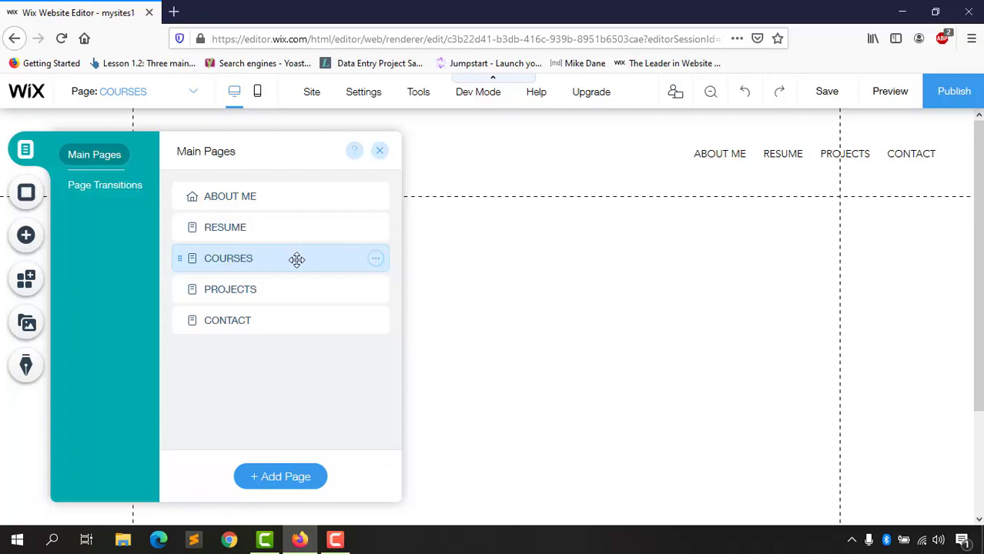
left_click(115, 200)
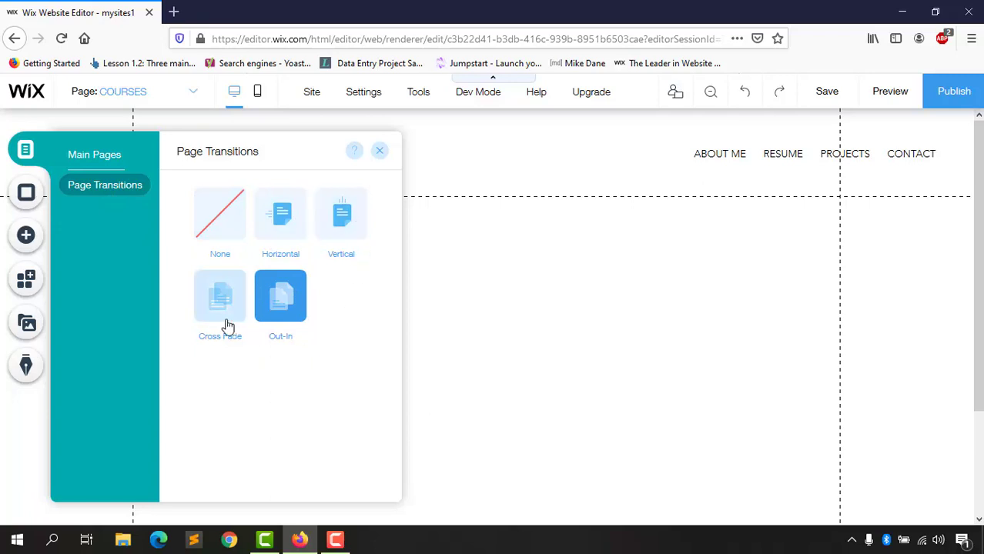
Step: Close the Page Transitions settings, leaving the empty COURSES page with Out-In transition
left_click(381, 152)
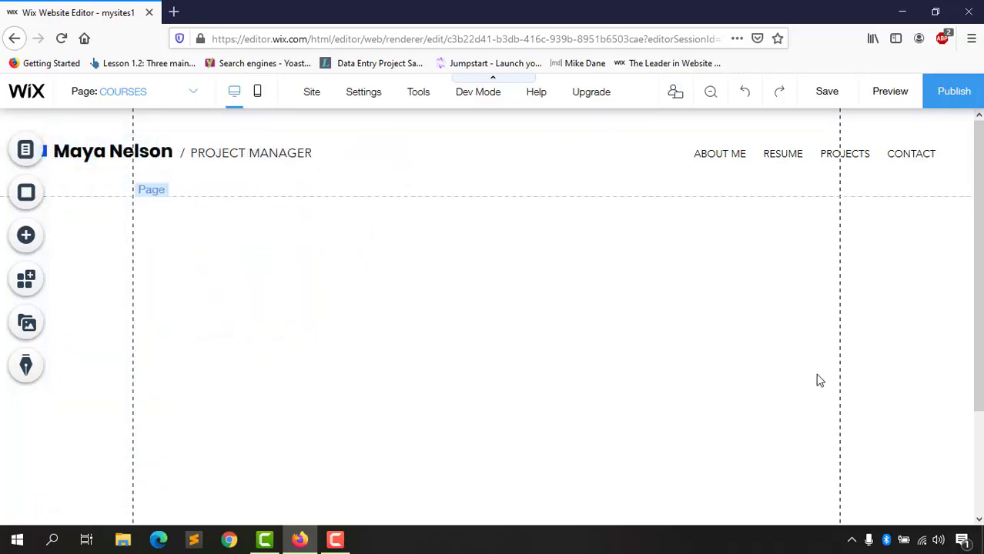
Step: Try the Wooden Hut photo, then make the COURSES background solid beige #E6DACE
left_click(27, 199)
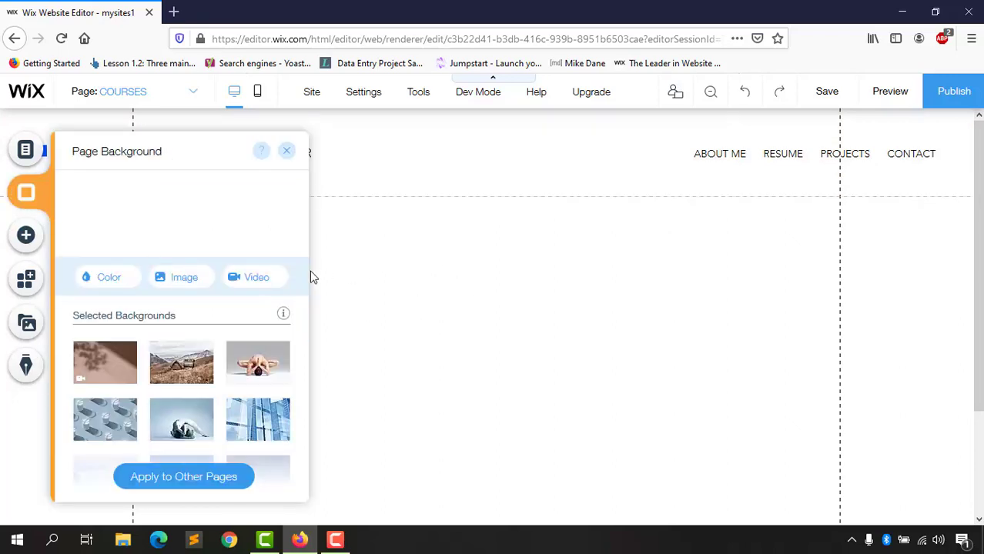
left_click(286, 151)
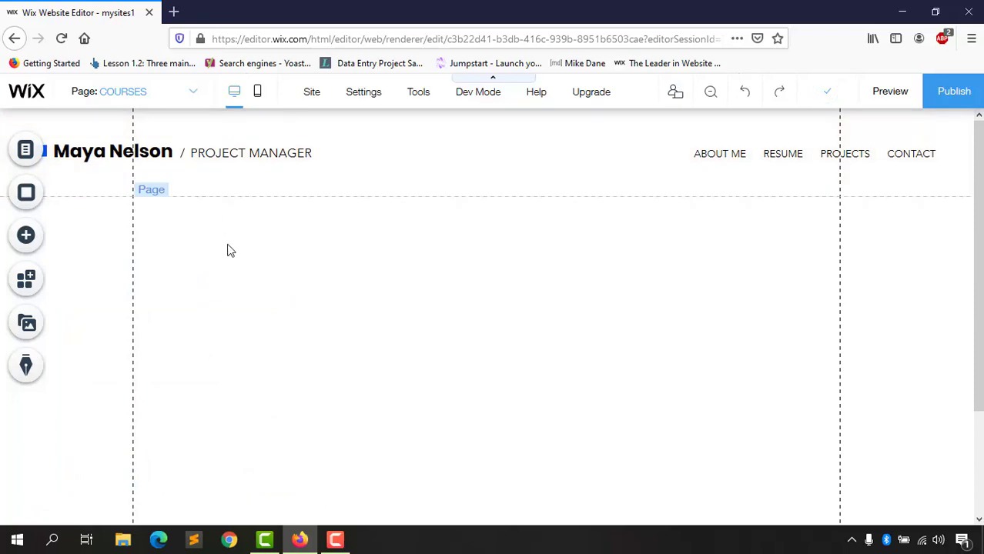
left_click(26, 198)
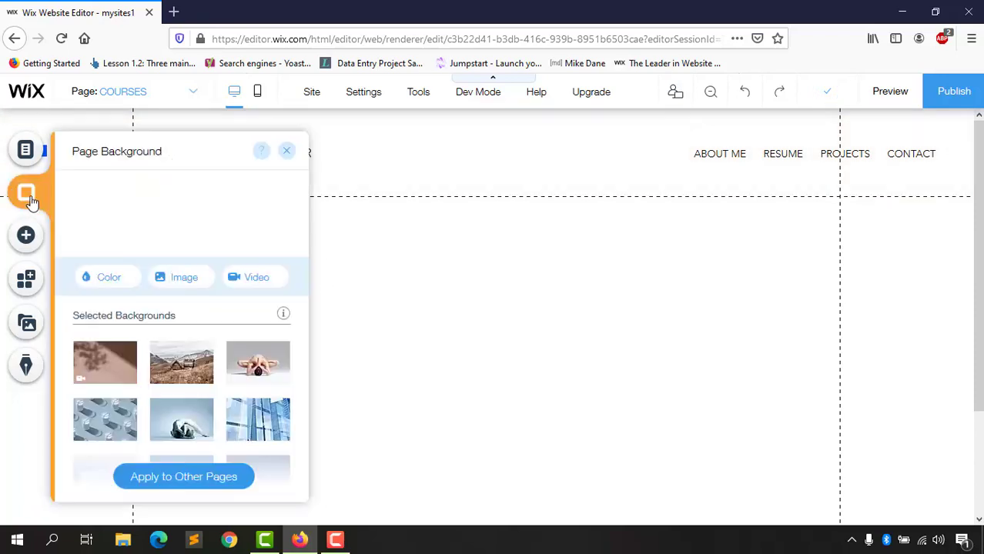
left_click(185, 368)
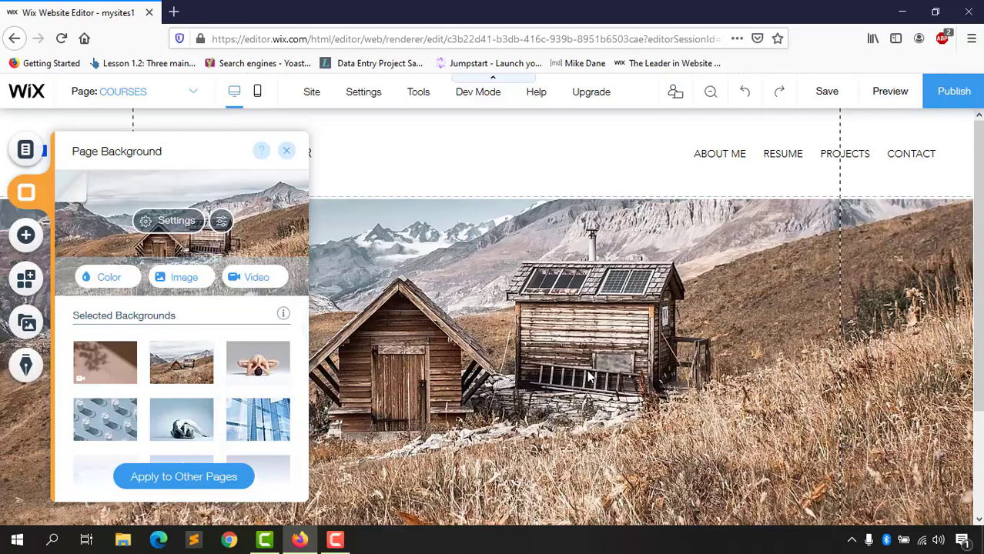
scroll(223, 385, "down", 5)
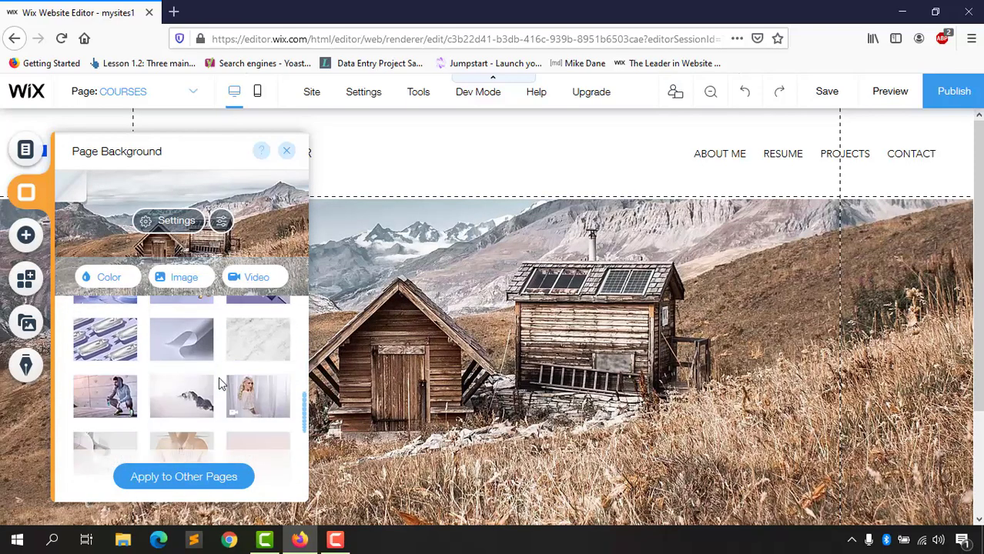
scroll(223, 385, "up", 5)
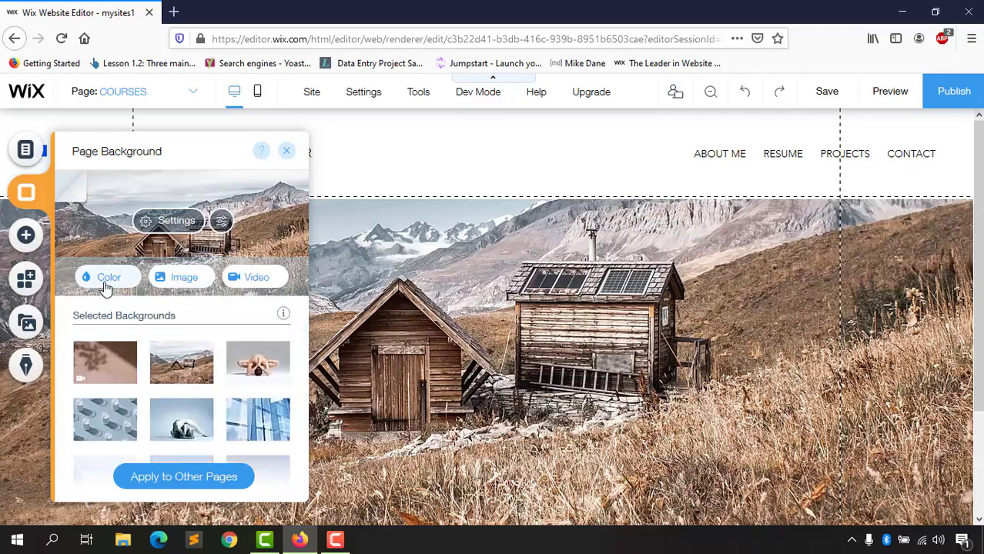
left_click(110, 282)
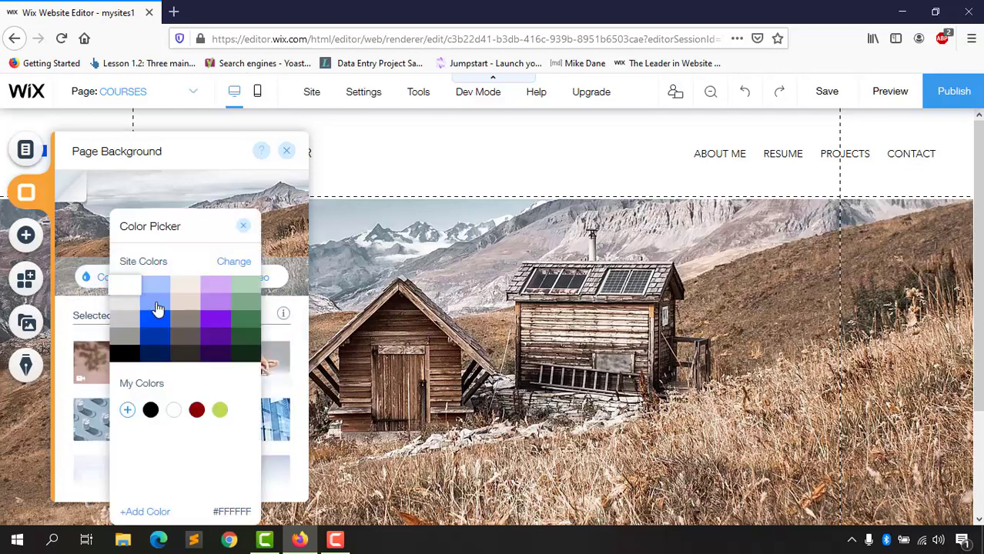
left_click(197, 306)
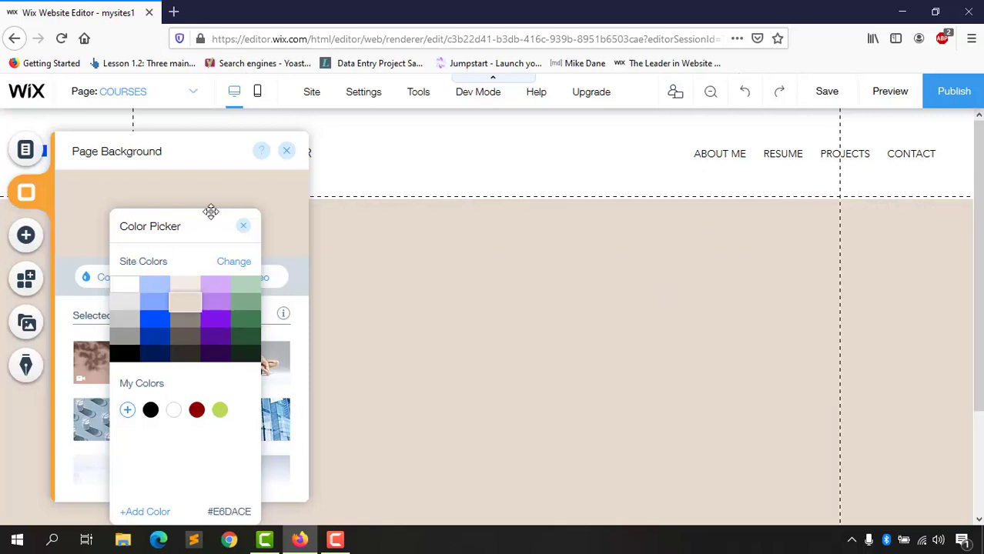
left_click(245, 228)
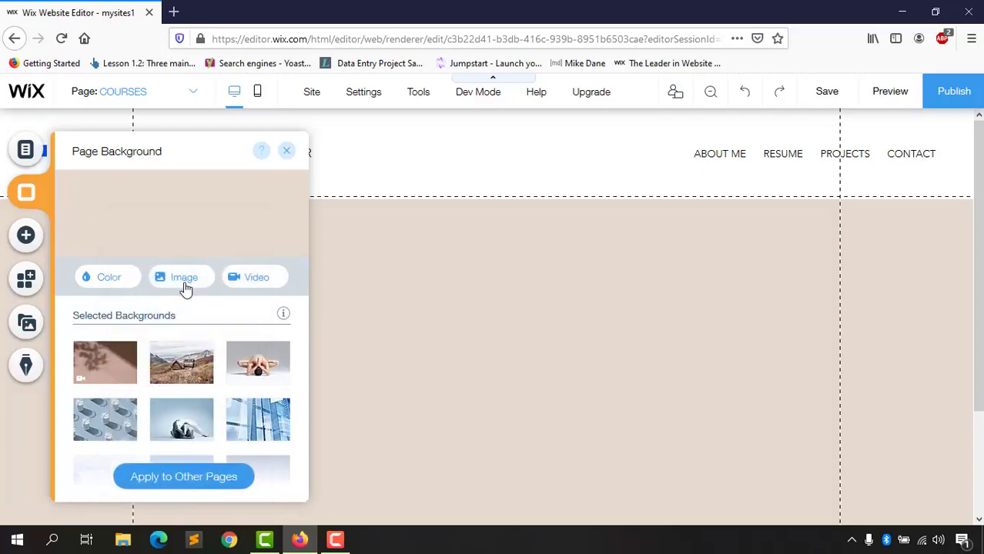
Step: Replace the beige background with the Sunset hillside photo from Media from Wix
left_click(186, 286)
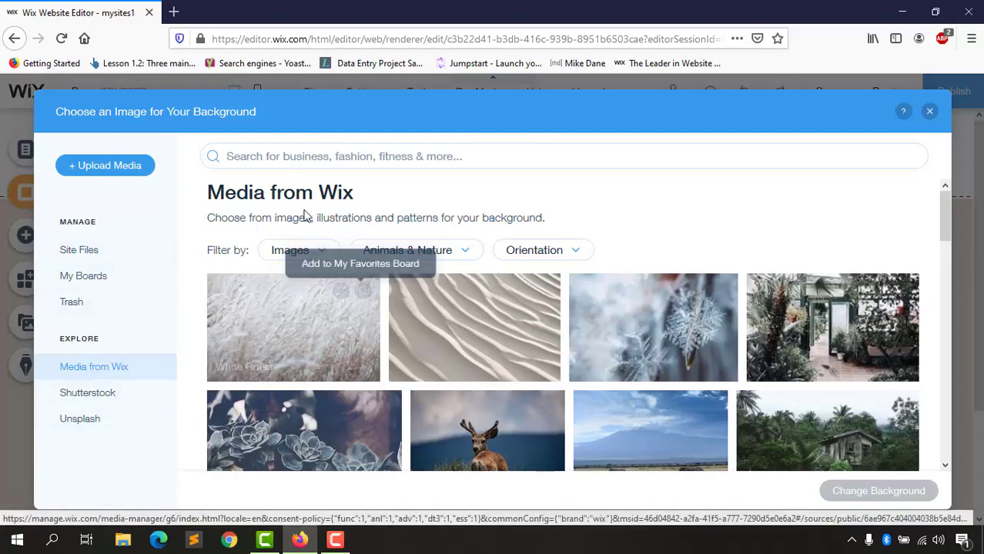
scroll(521, 309, "down", 10)
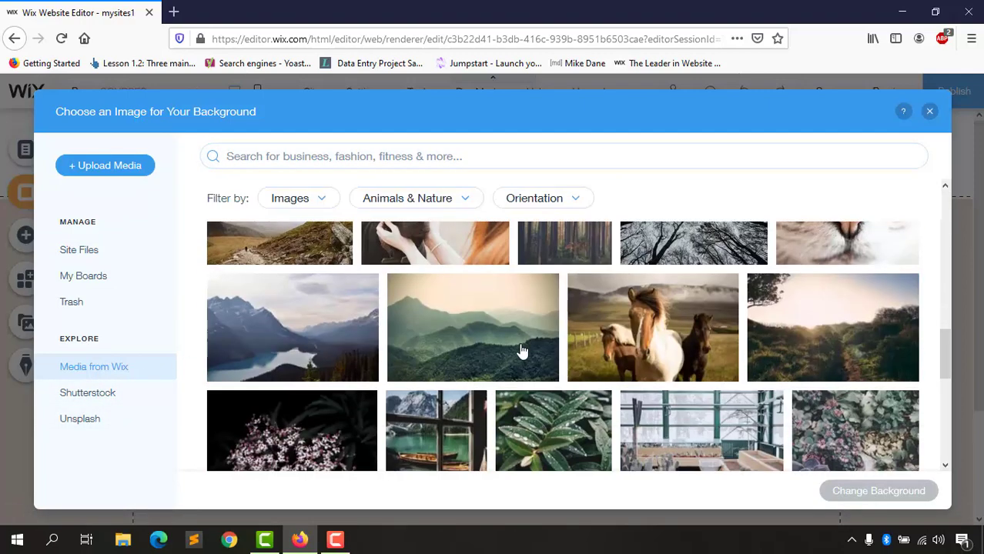
scroll(462, 361, "down", 1)
scroll(478, 370, "up", 2)
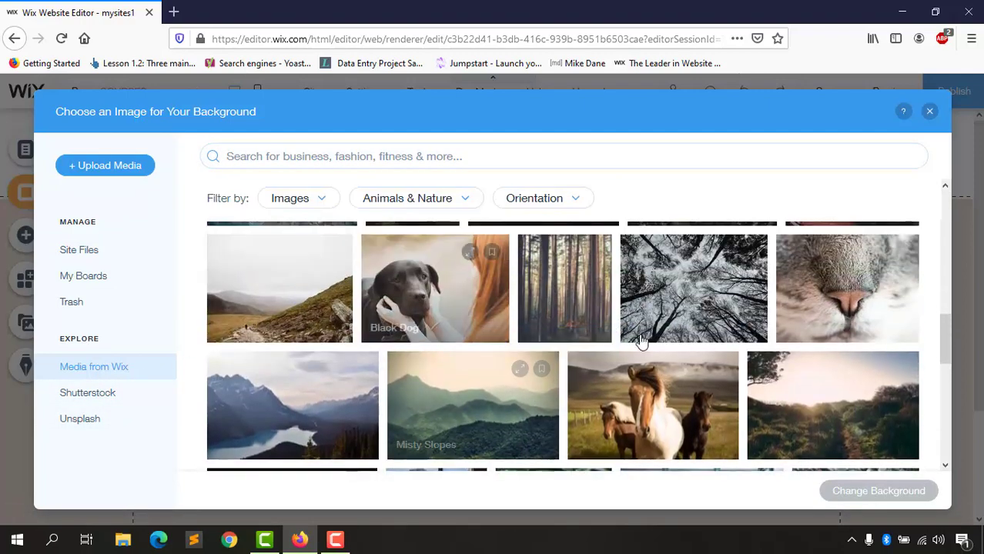
scroll(732, 316, "down", 2)
scroll(805, 301, "up", 1)
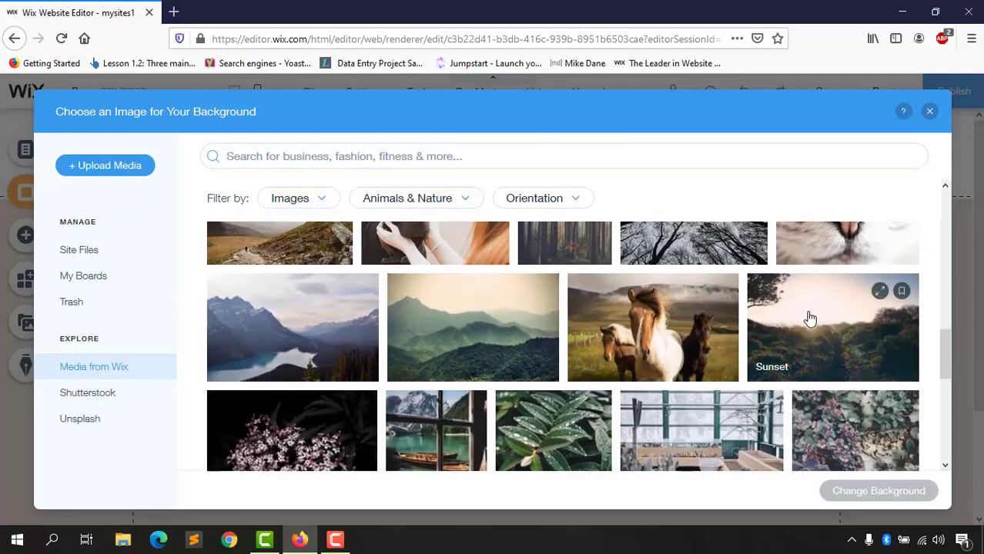
left_click(810, 318)
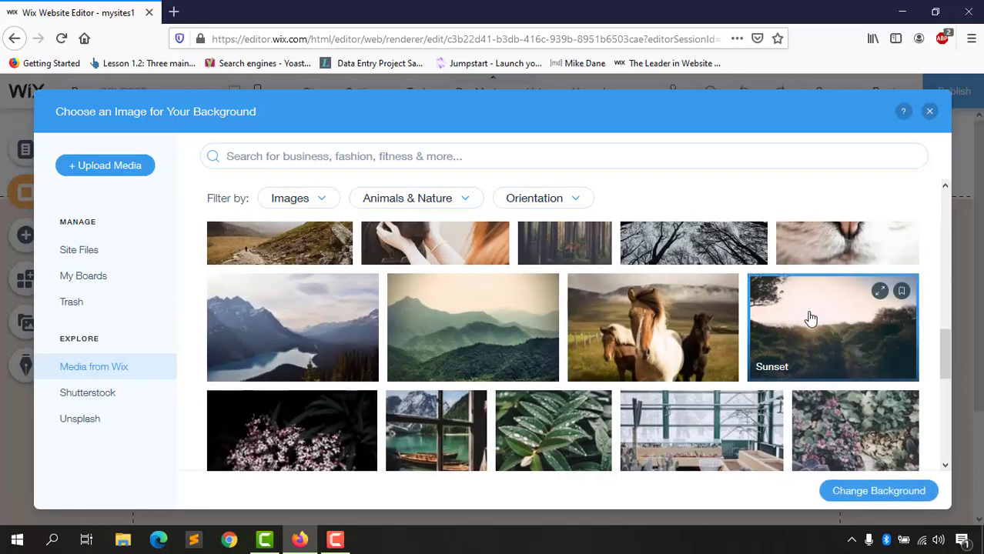
left_click(883, 494)
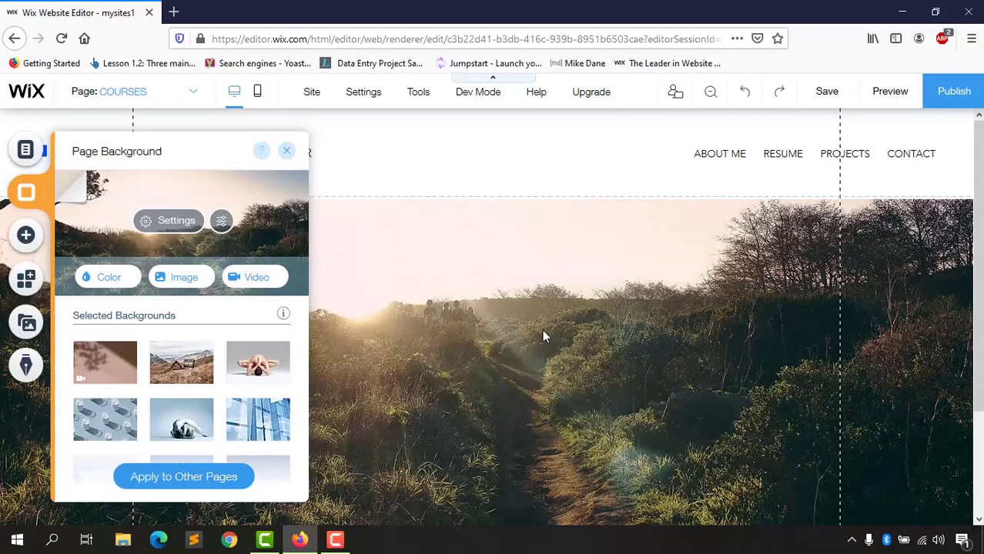
Step: Browse the free Unsplash background photos, then close the chooser without changing anything
left_click(185, 279)
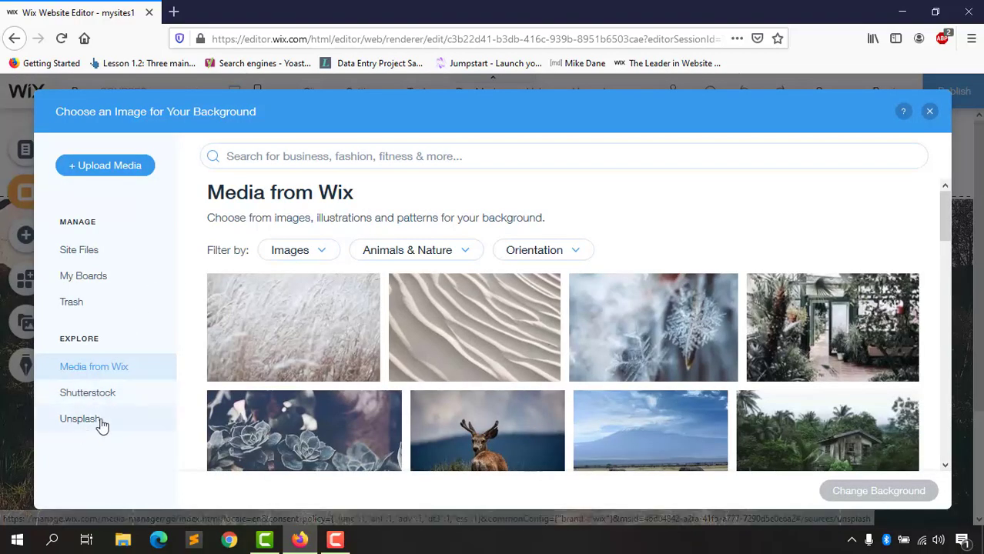
left_click(102, 424)
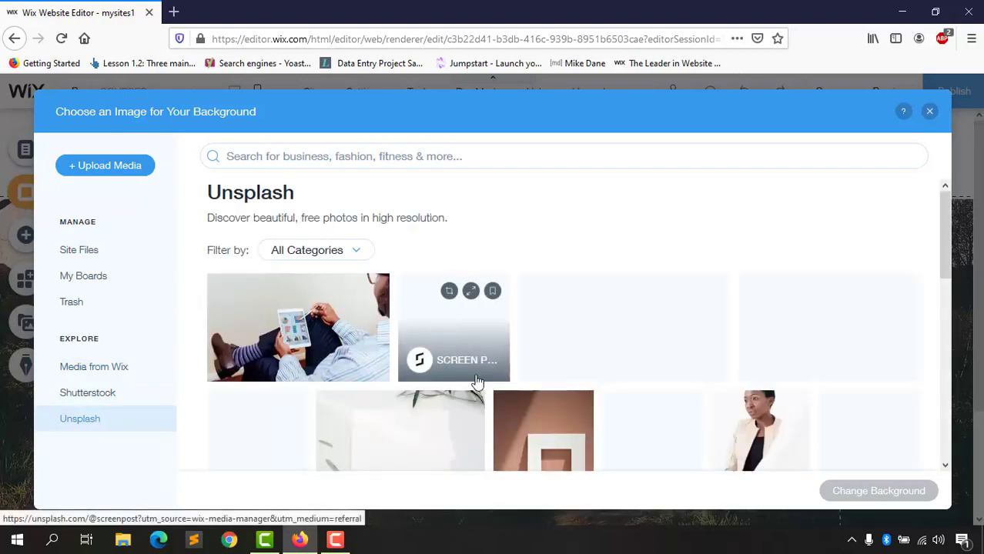
scroll(629, 406, "down", 5)
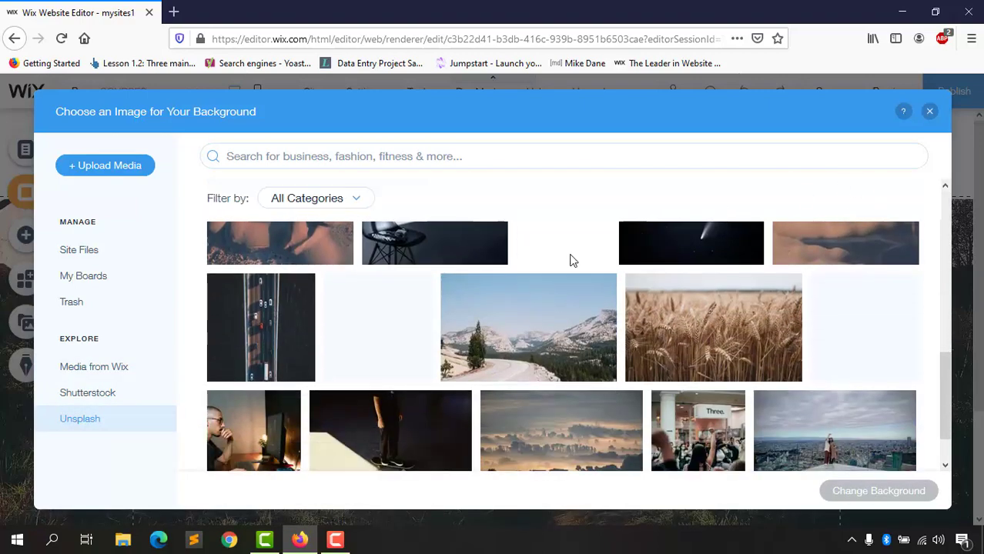
left_click(930, 112)
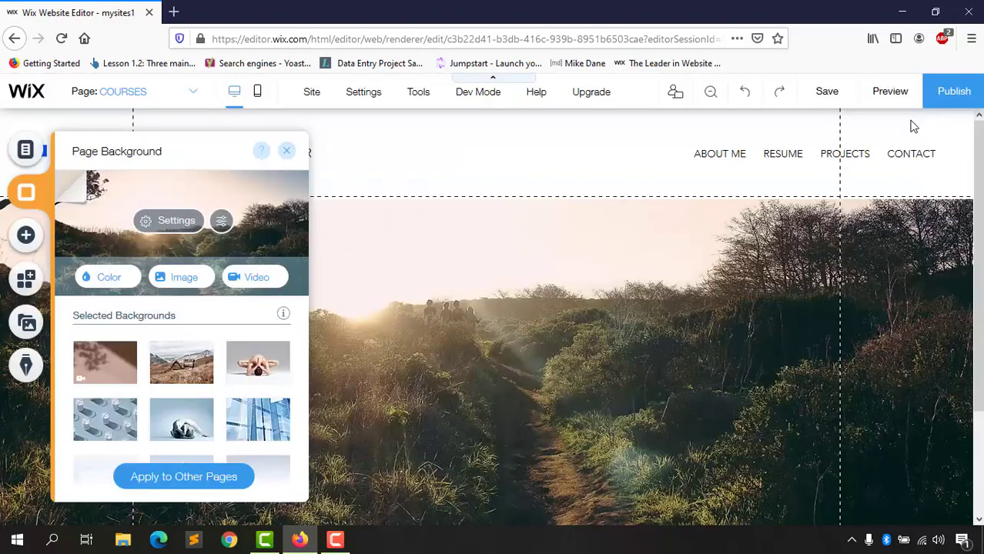
Step: Set the Smoke and Rainbow stock video as the COURSES page background
left_click(258, 278)
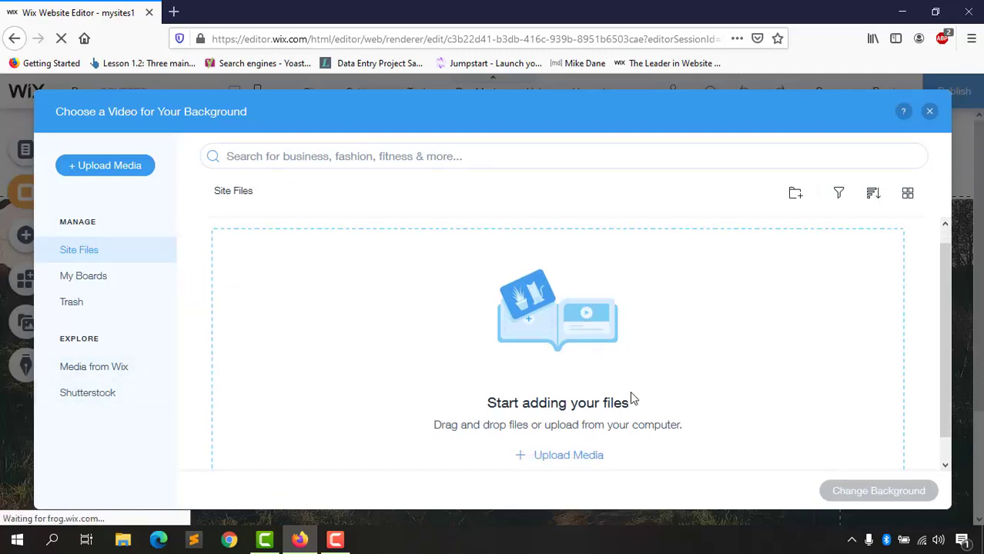
left_click(116, 373)
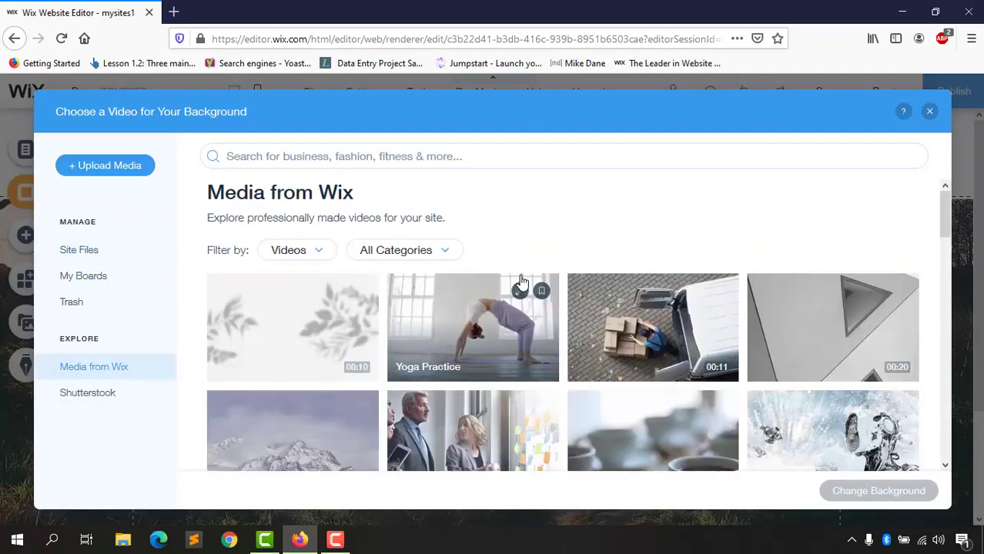
scroll(273, 347, "down", 3)
scroll(450, 351, "up", 2)
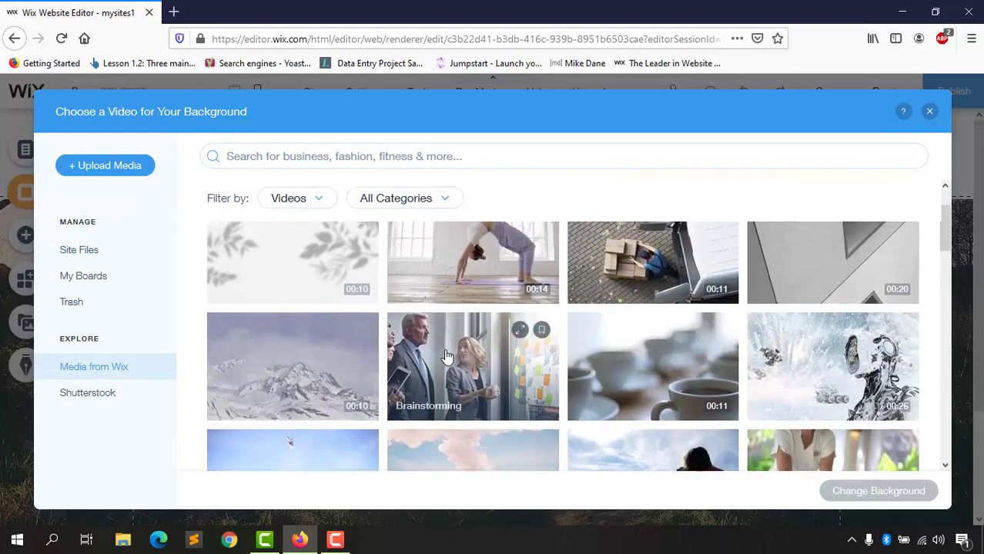
scroll(500, 288, "down", 3)
left_click(492, 264)
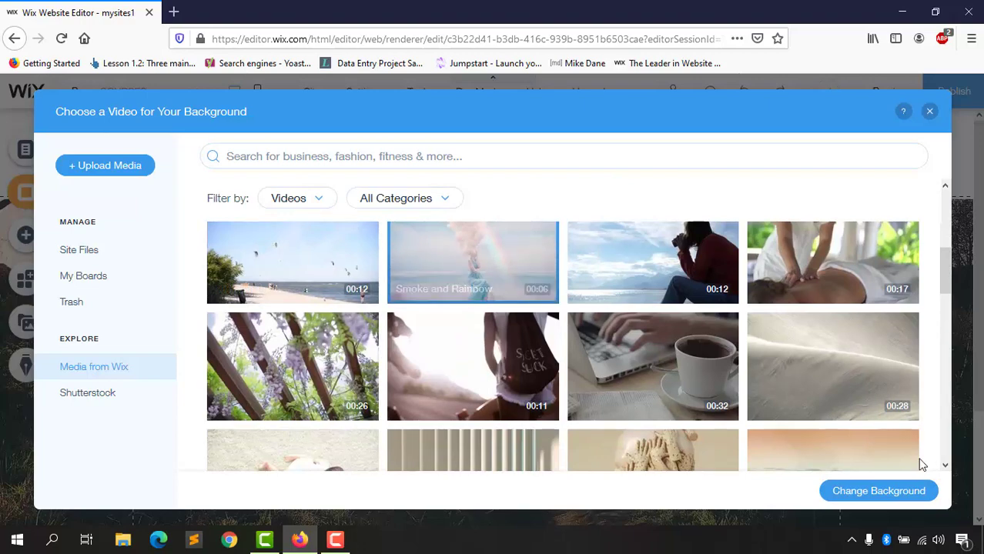
left_click(880, 492)
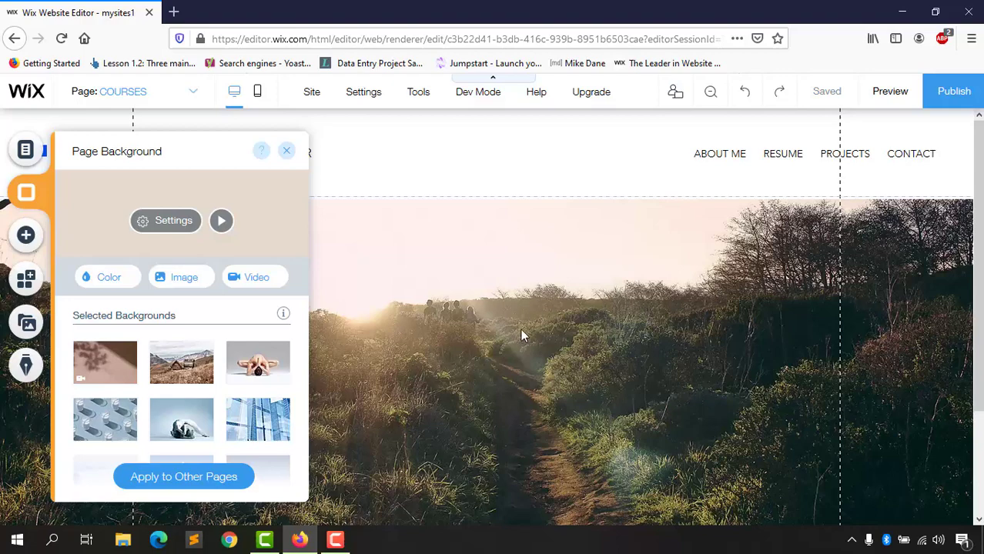
Step: Close the Page Background settings and scroll the page to check the new background
scroll(564, 370, "down", 5)
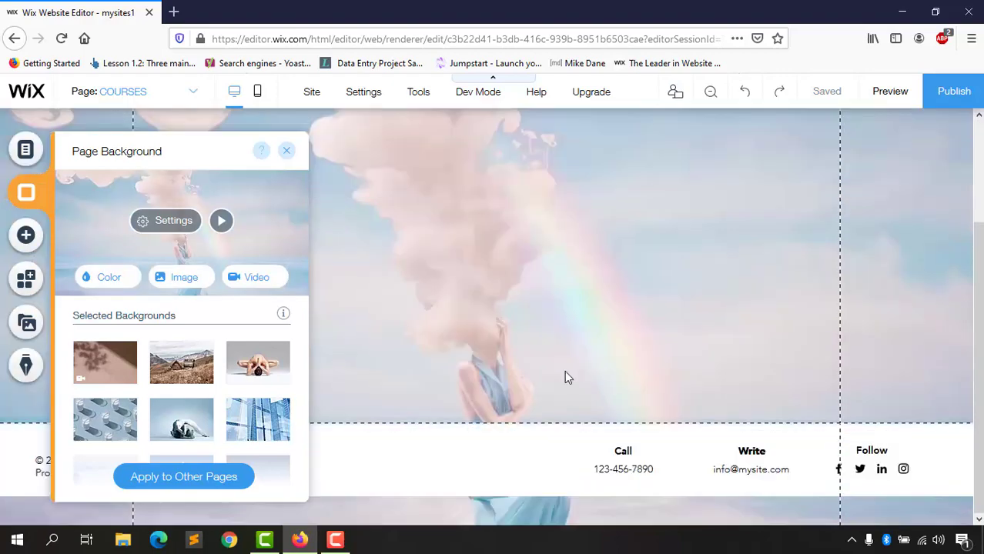
scroll(584, 377, "up", 5)
scroll(560, 409, "down", 3)
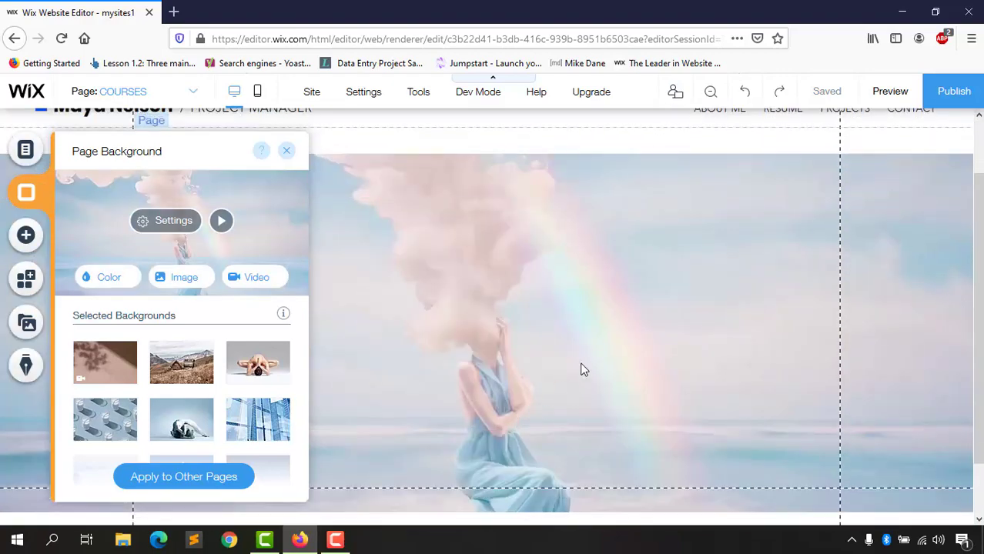
scroll(539, 366, "up", 2)
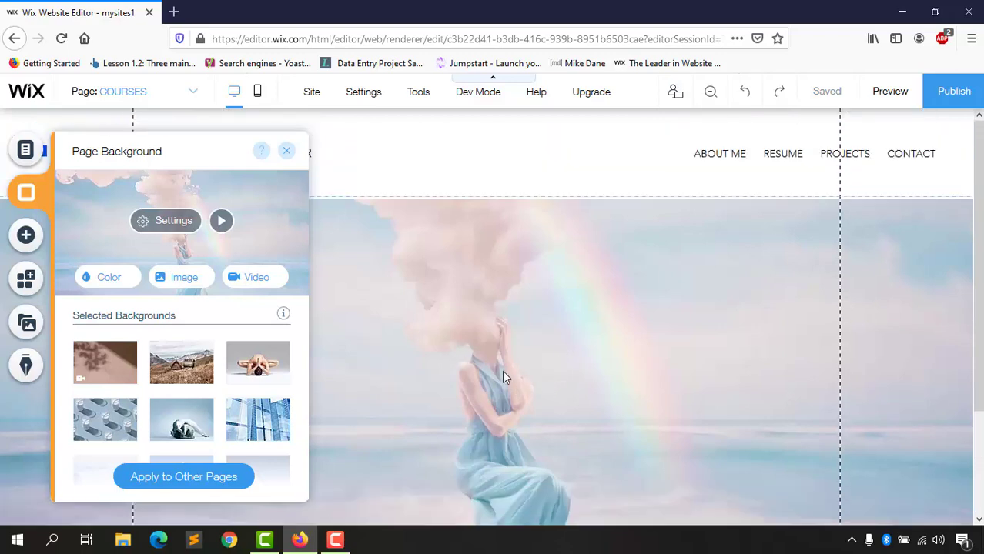
left_click(286, 150)
scroll(496, 341, "down", 3)
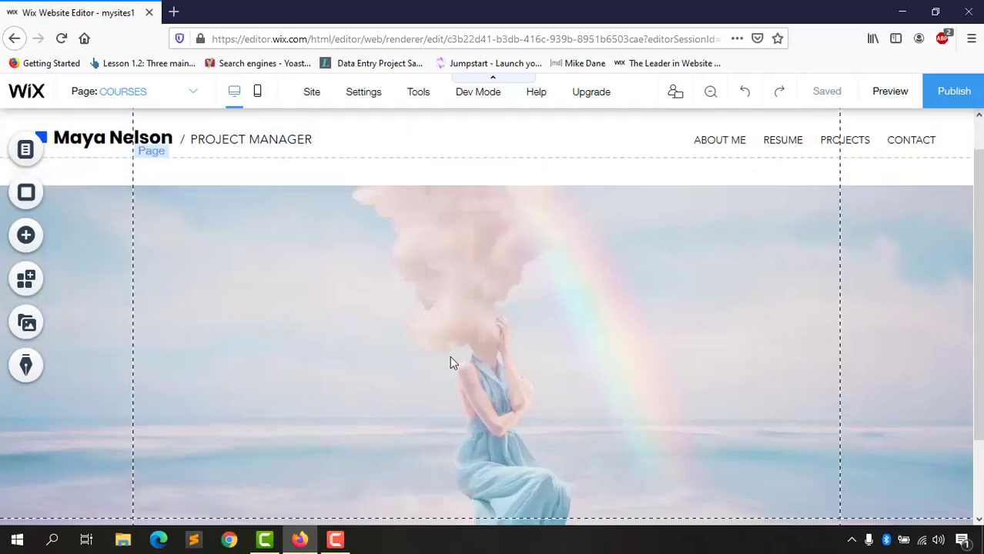
scroll(485, 322, "up", 3)
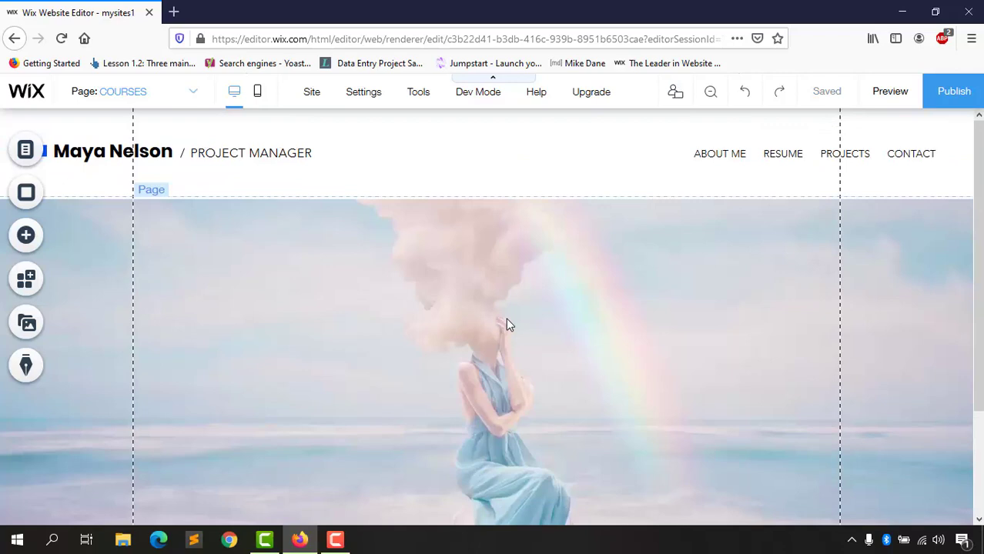
Step: Restore the beige #E6DACE background and add a Heading 3 text box to the COURSES page
mouse_move(318, 281)
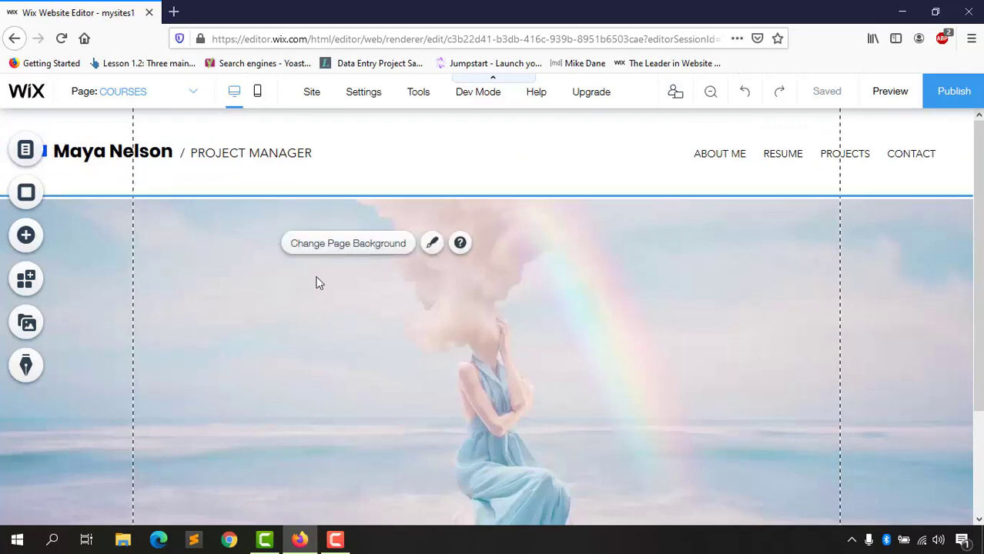
left_click(213, 168)
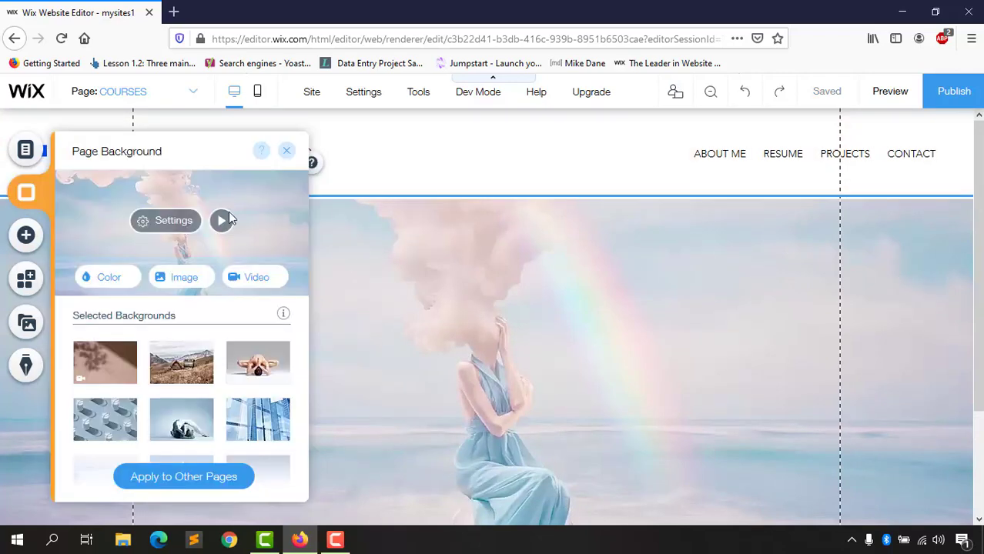
left_click(103, 281)
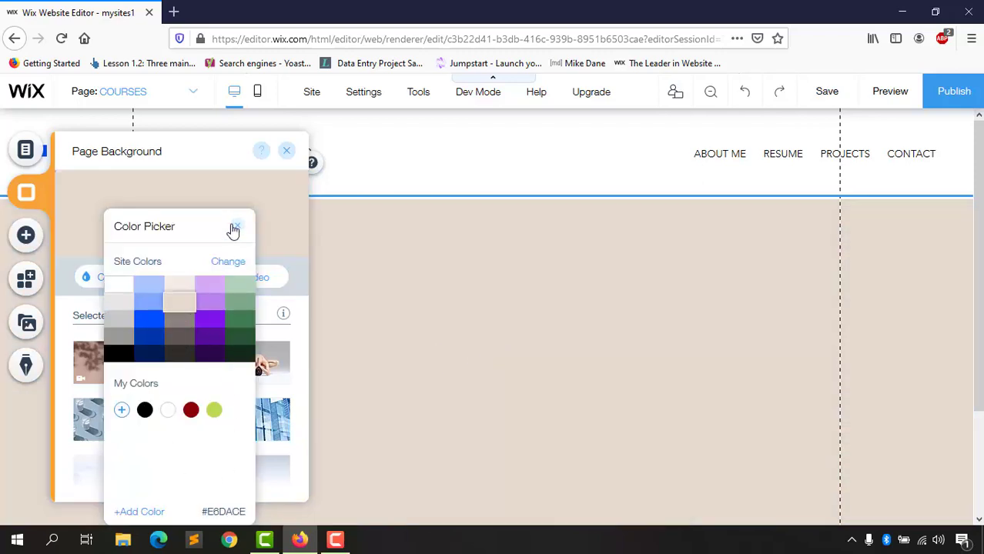
left_click(281, 189)
left_click(286, 151)
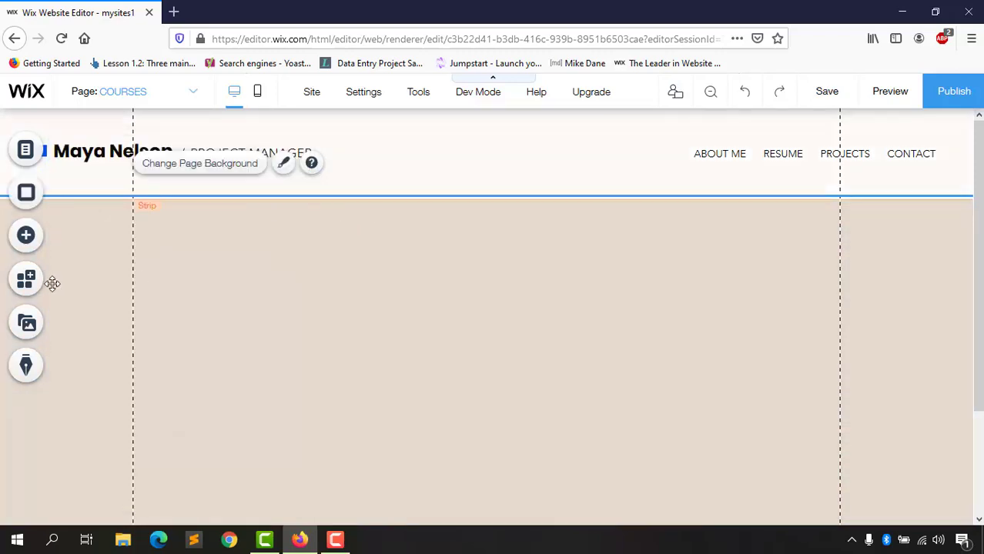
left_click(28, 239)
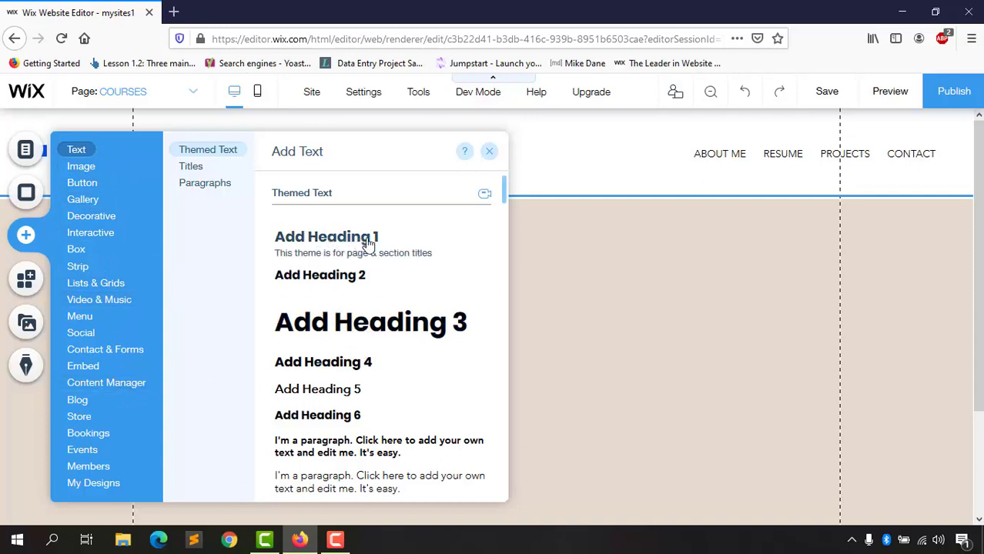
left_click(357, 339)
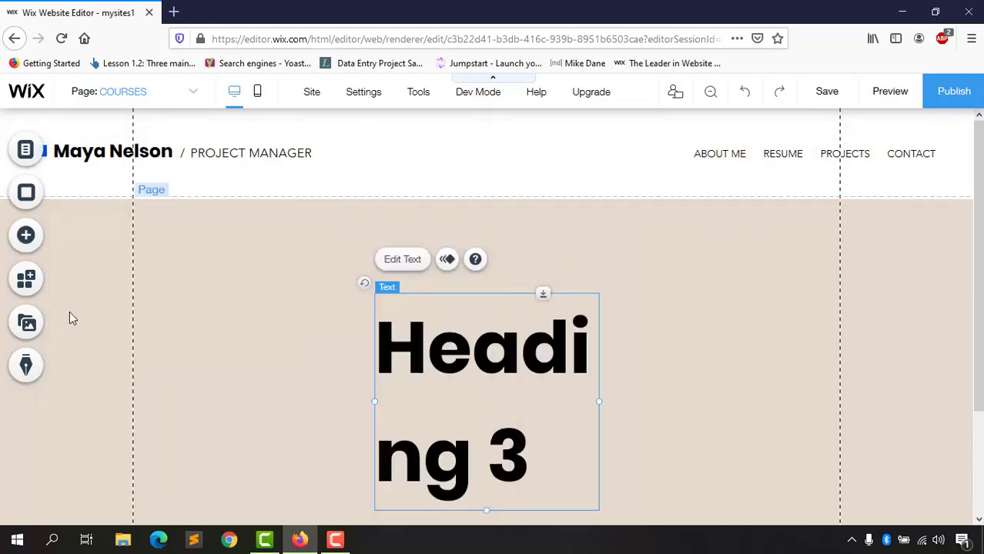
Step: Replace the placeholder heading with HTML TUTORIALS and set its font size to 20
double_click(457, 353)
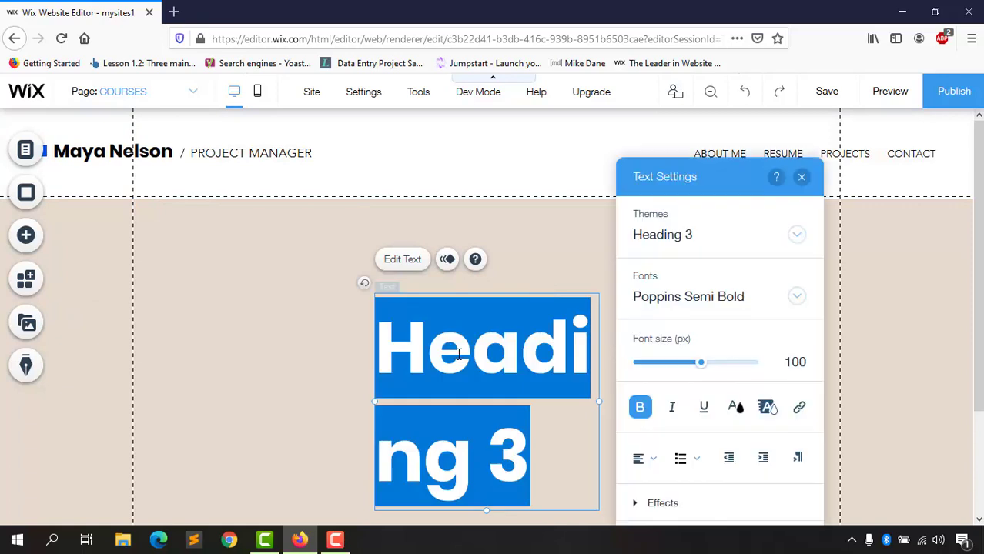
key("BackSpace")
type("HTML")
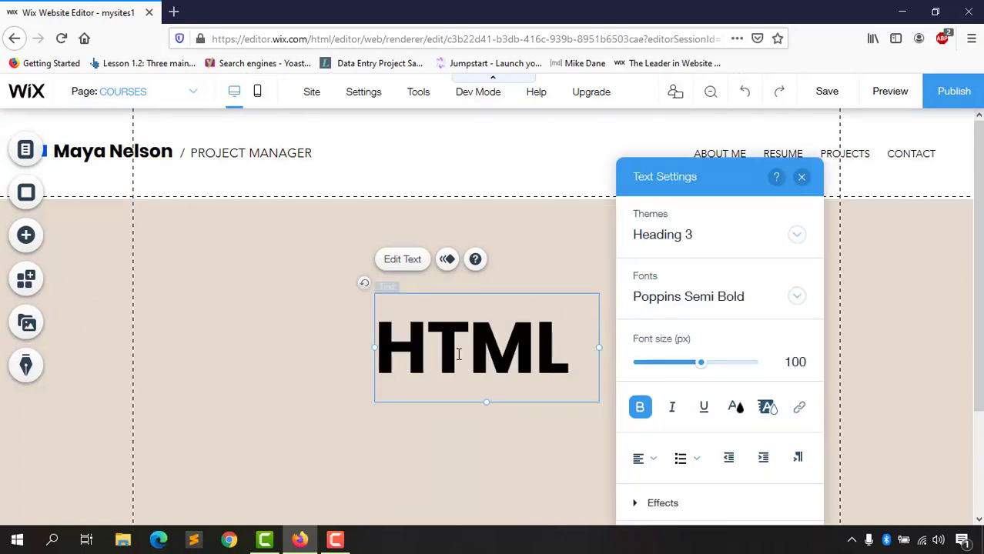
type(" TUTORIALS")
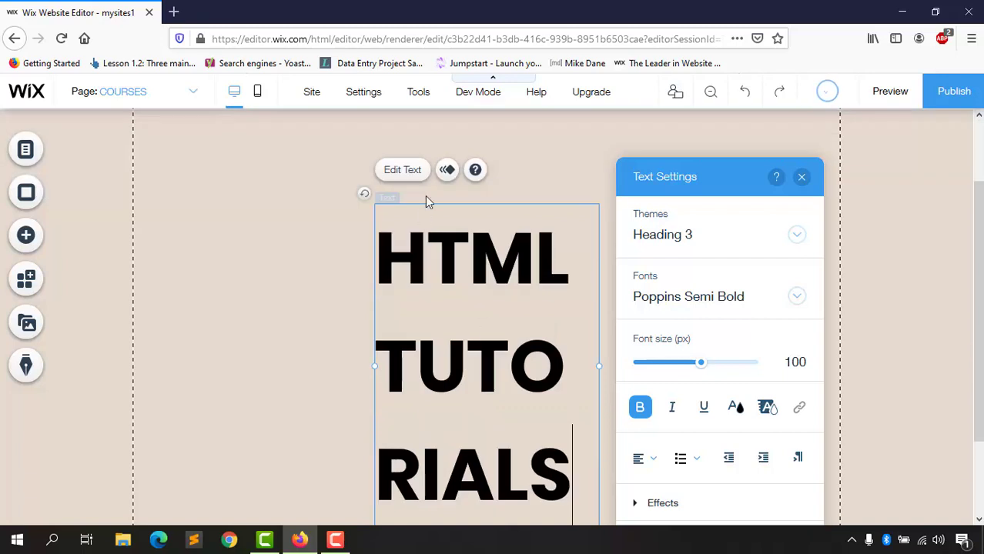
double_click(794, 353)
type("20")
key("Return")
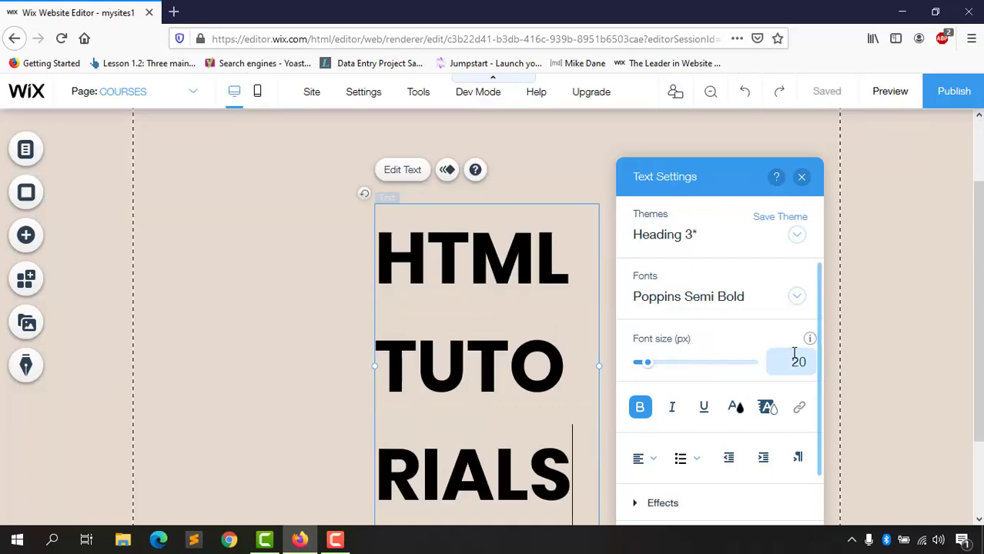
double_click(500, 391)
key("ctrl+a")
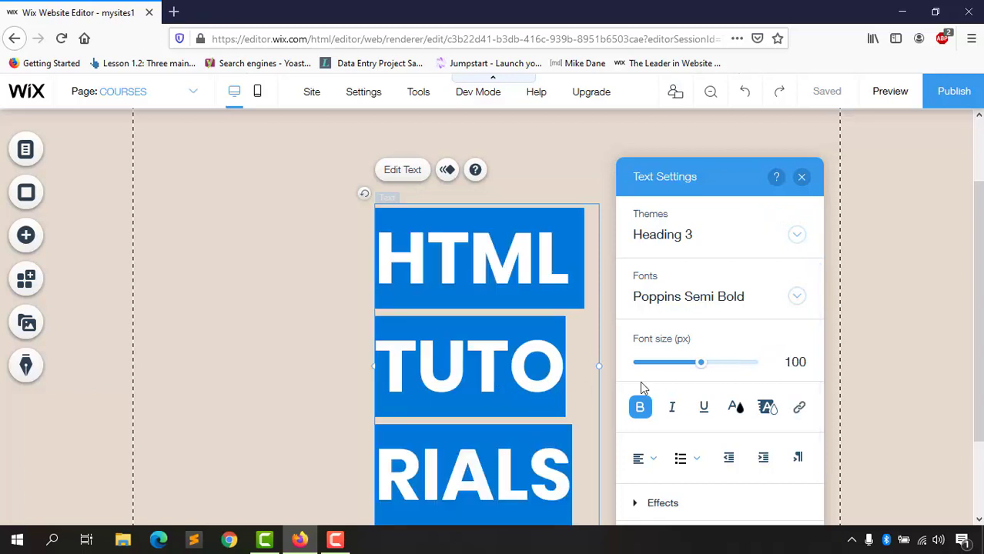
left_click(789, 364)
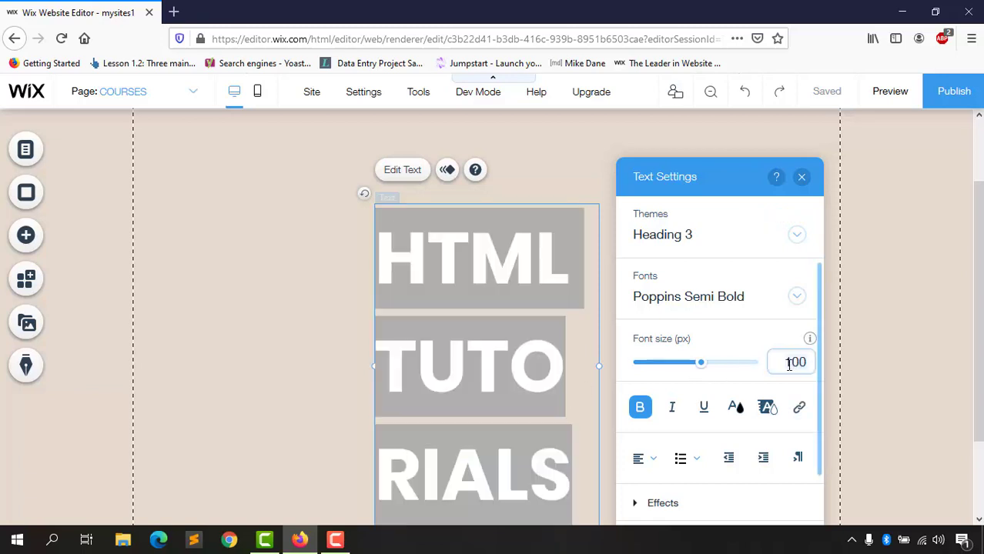
type("20")
key("Return")
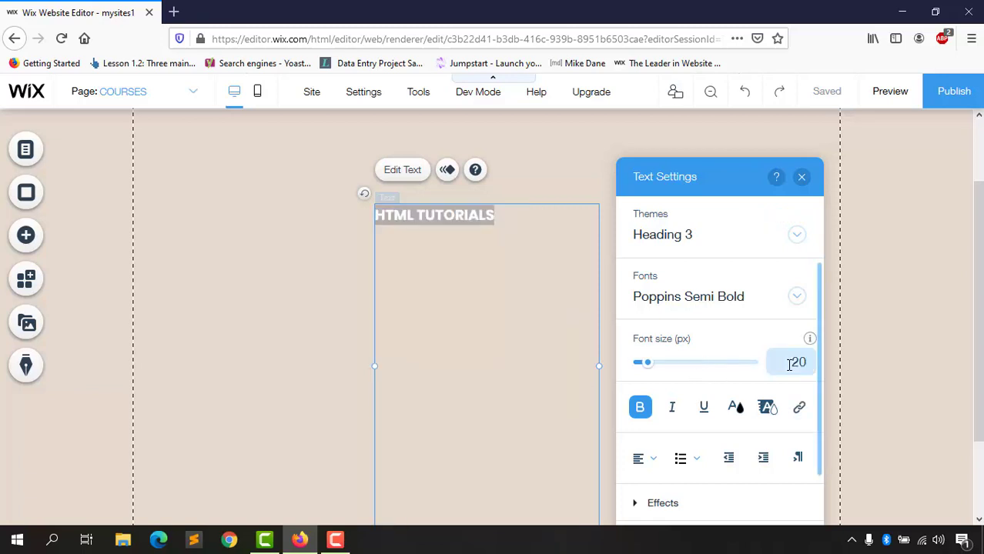
scroll(401, 314, "up", 2)
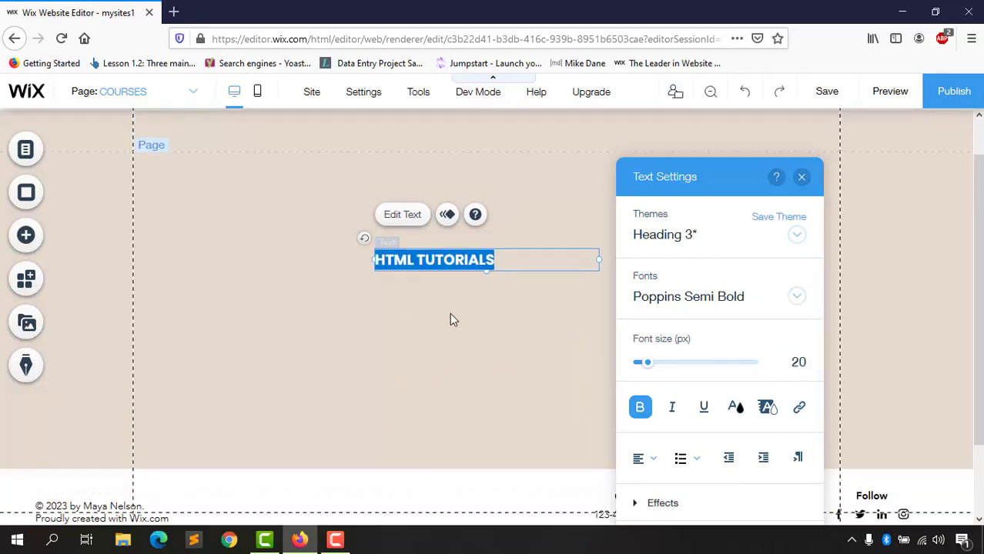
left_click(288, 362)
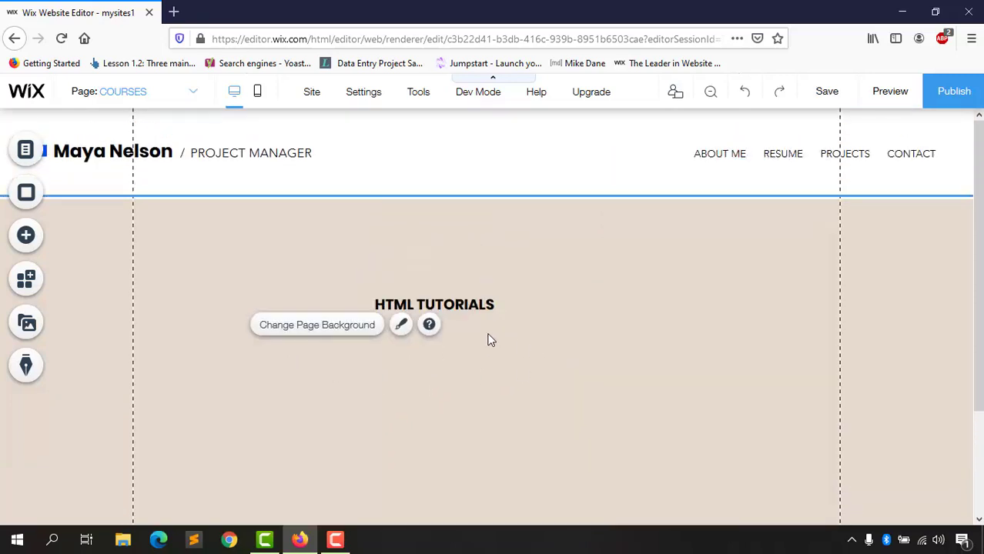
Step: Narrow the HTML TUTORIALS text box and move it to the top centre below the header
left_click(433, 308)
left_click_drag(587, 304, 497, 307)
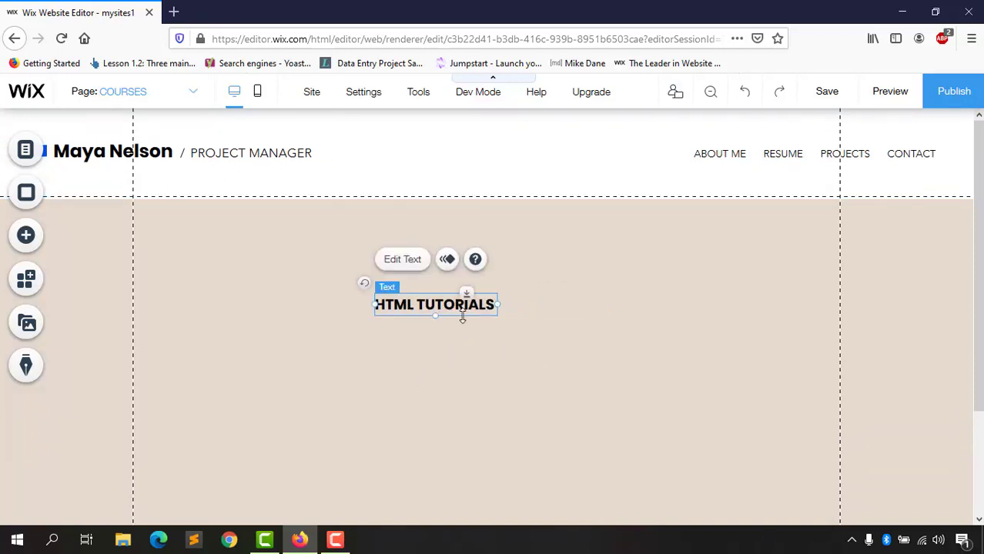
left_click(510, 333)
left_click_drag(435, 305, 501, 222)
left_click(378, 333)
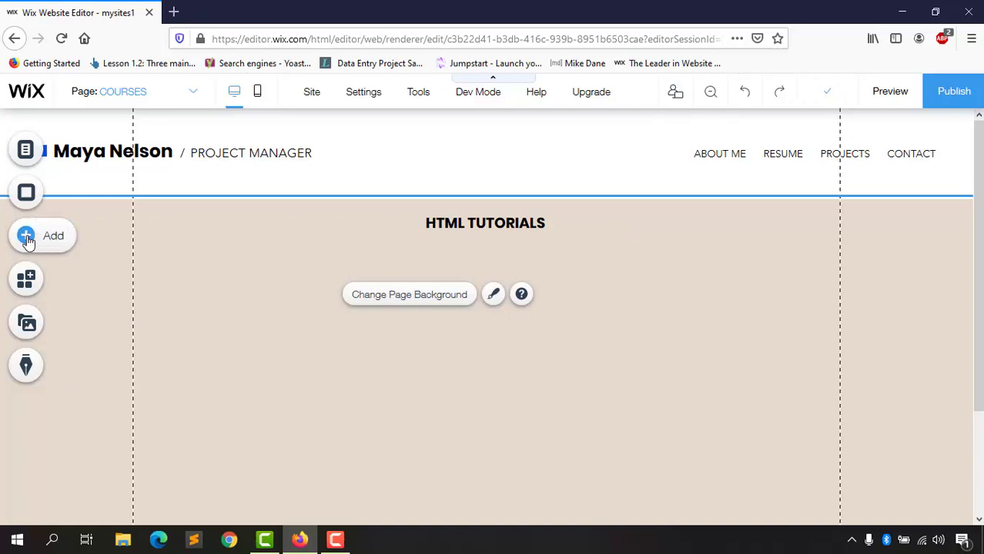
Step: Add a bold paragraph text box from the Add panel, then delete it
left_click(27, 239)
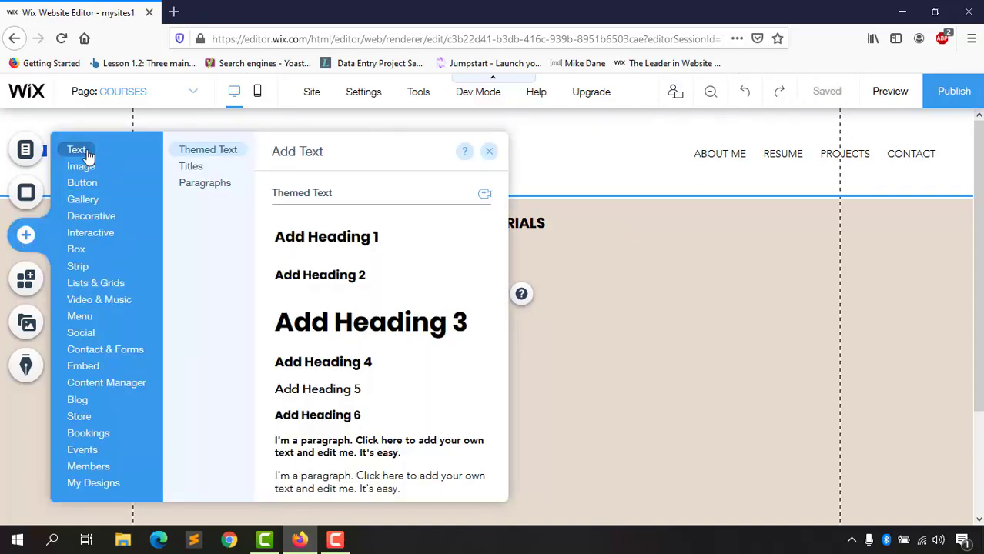
scroll(369, 412, "down", 2)
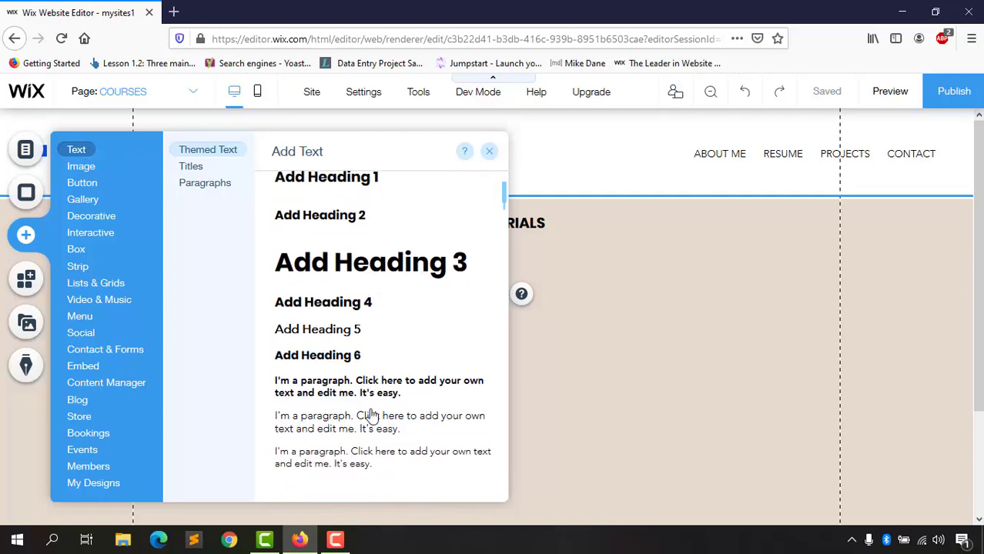
left_click(339, 383)
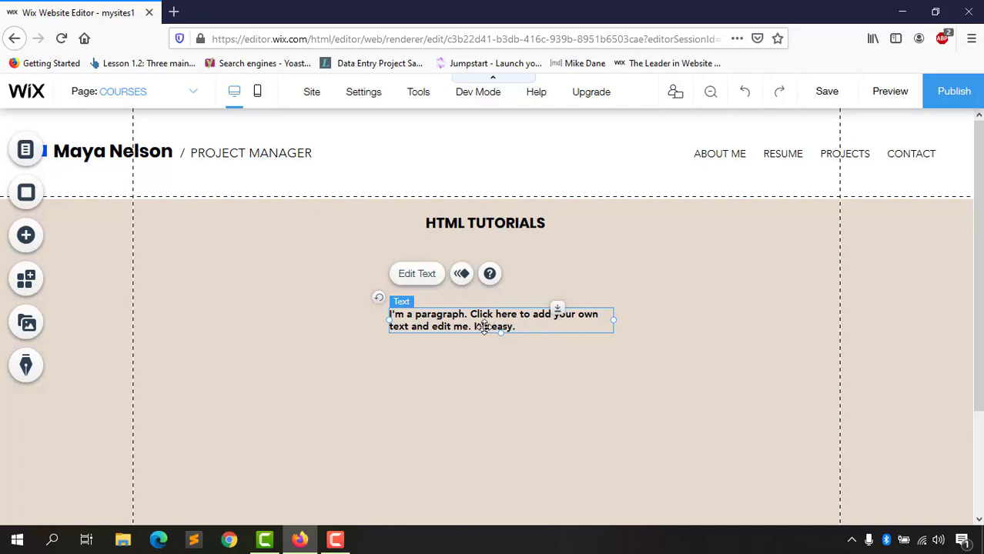
key("Delete")
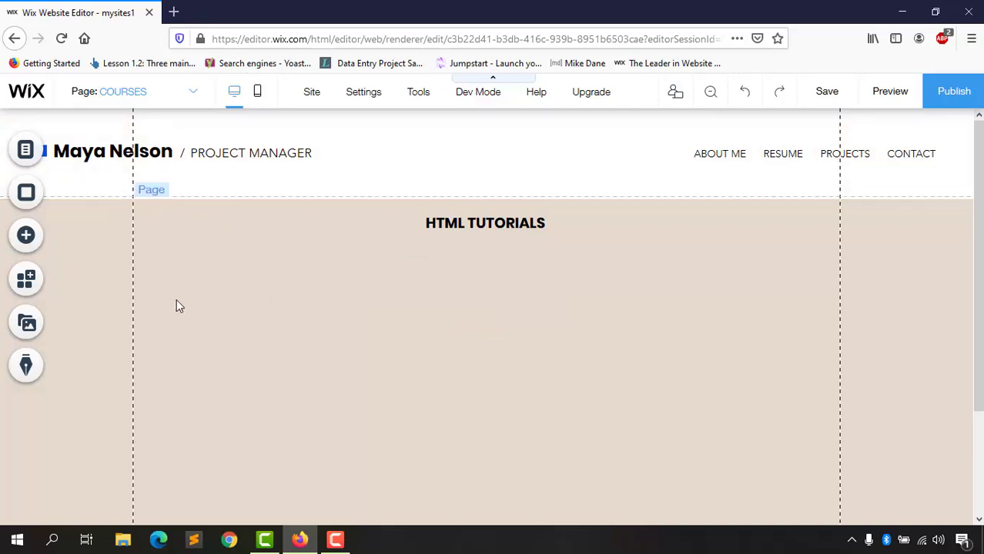
Step: Look through the image elements, then add a light paragraph text box to the page
left_click(25, 235)
scroll(263, 222, "down", 1)
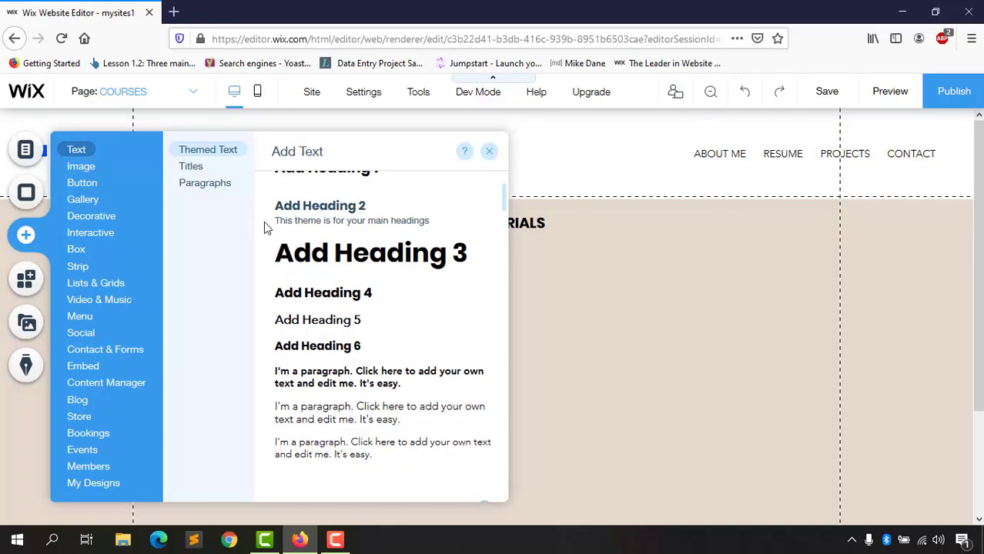
left_click(93, 170)
scroll(378, 324, "down", 3)
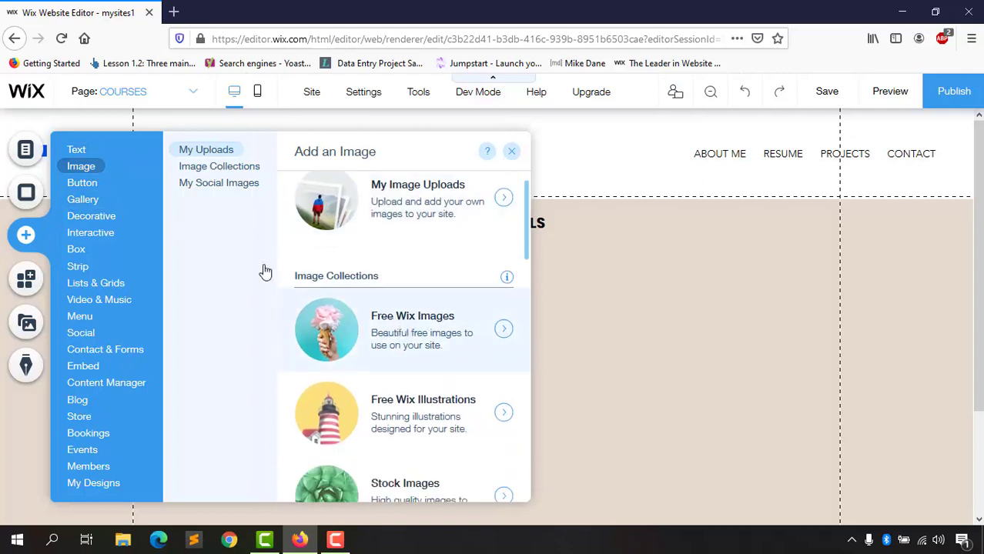
left_click(79, 151)
scroll(293, 400, "down", 2)
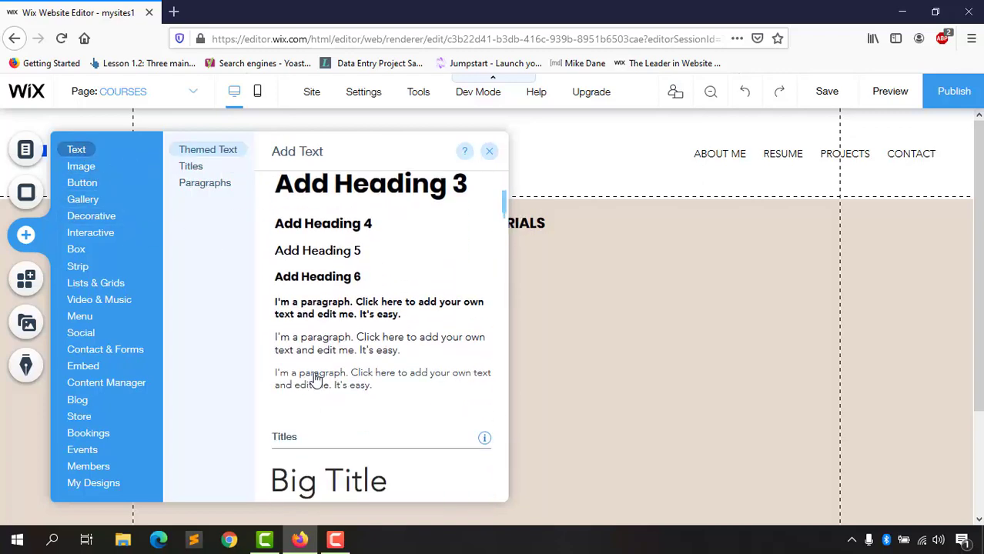
left_click(332, 353)
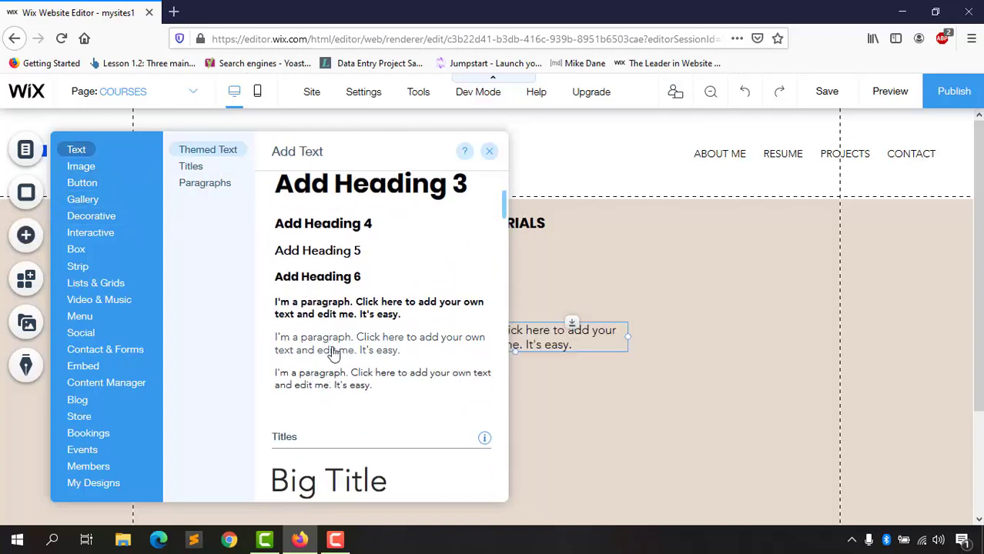
Step: Undo the partial 'The' typing and move the paragraph just under the HTML TUTORIALS heading
double_click(482, 333)
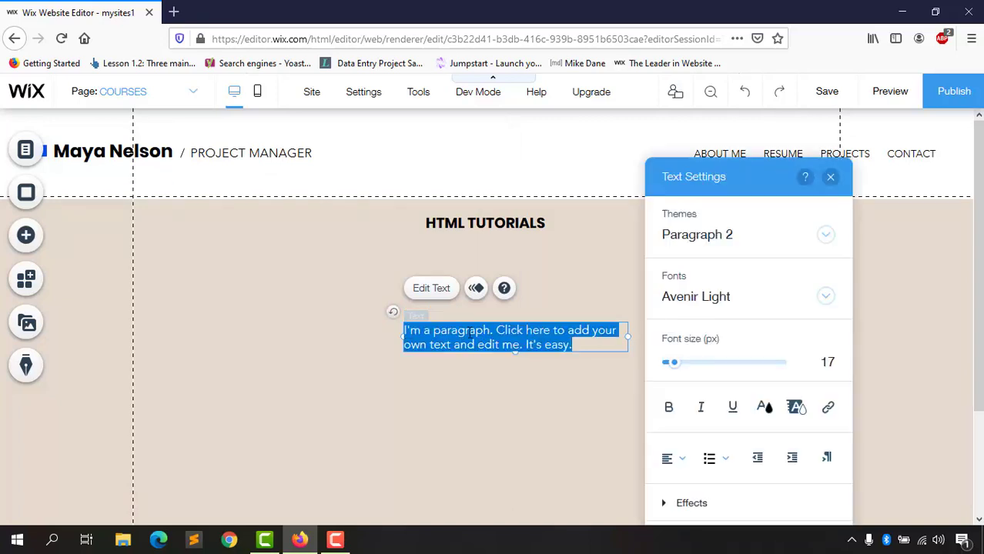
type("The")
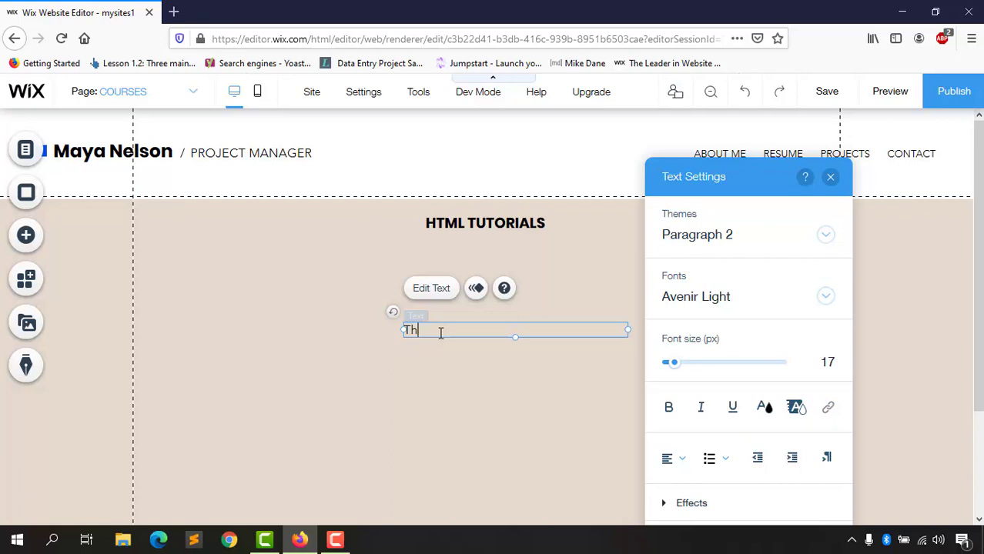
left_click(459, 368)
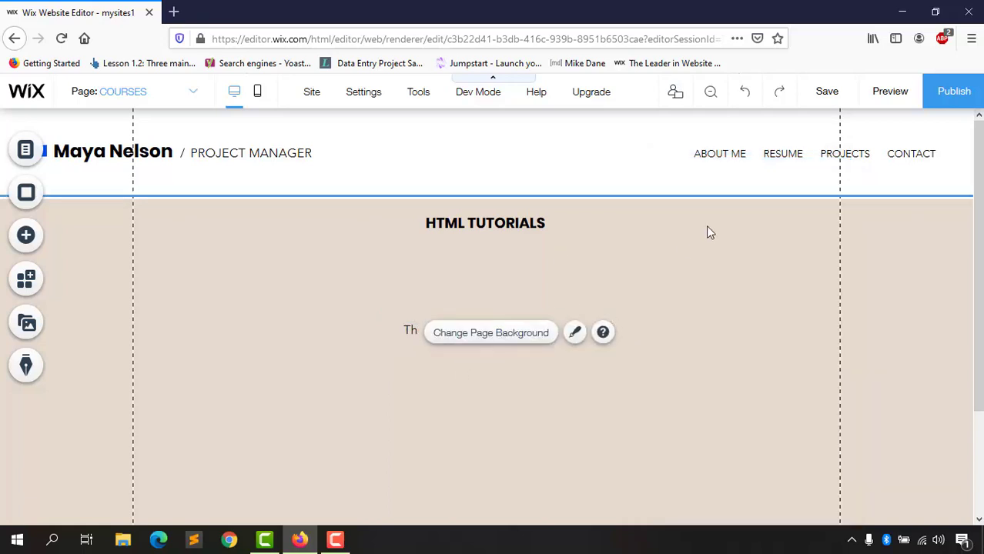
left_click(746, 100)
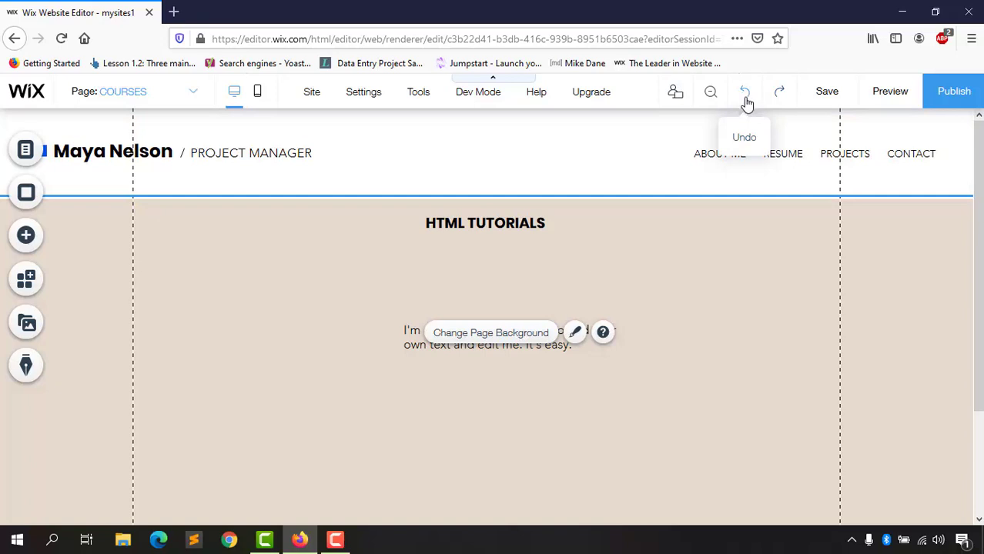
left_click(407, 345)
left_click_drag(408, 340, 406, 267)
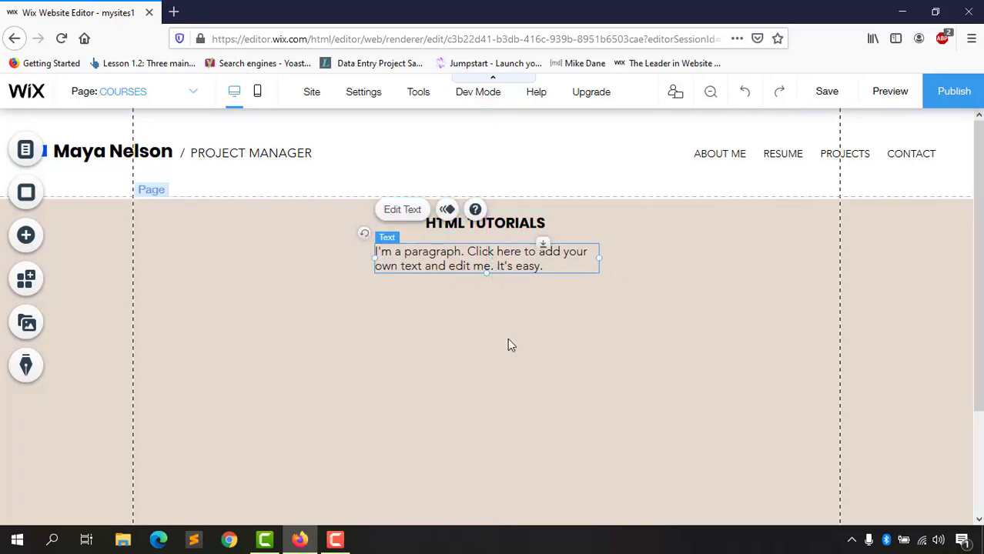
Step: Set the paragraph's font size to 22 px, keeping the existing font
double_click(502, 266)
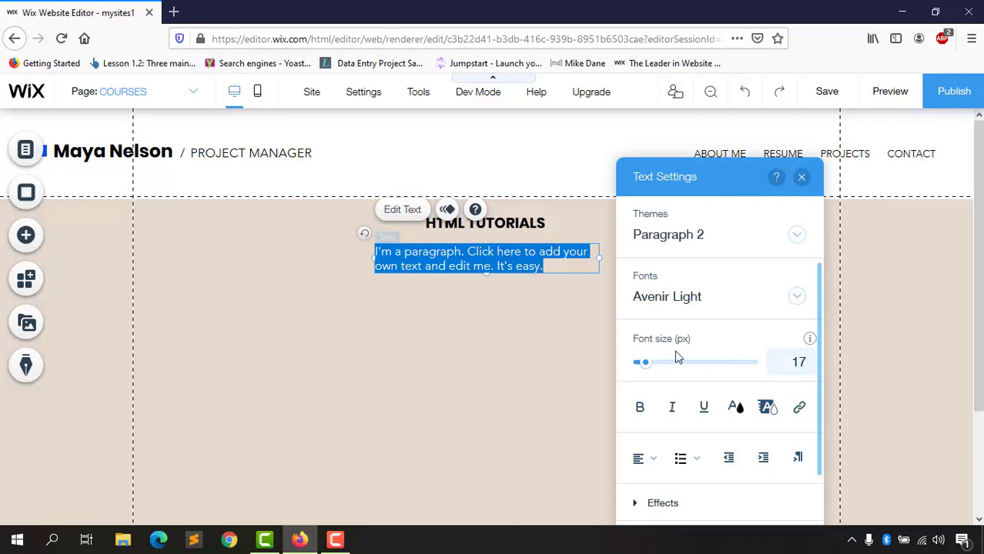
left_click(789, 364)
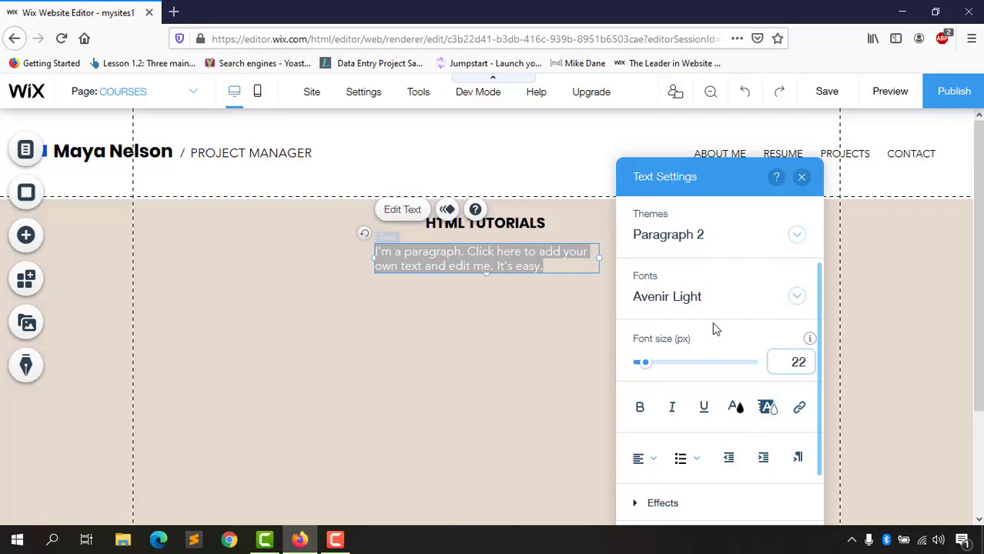
left_click(688, 306)
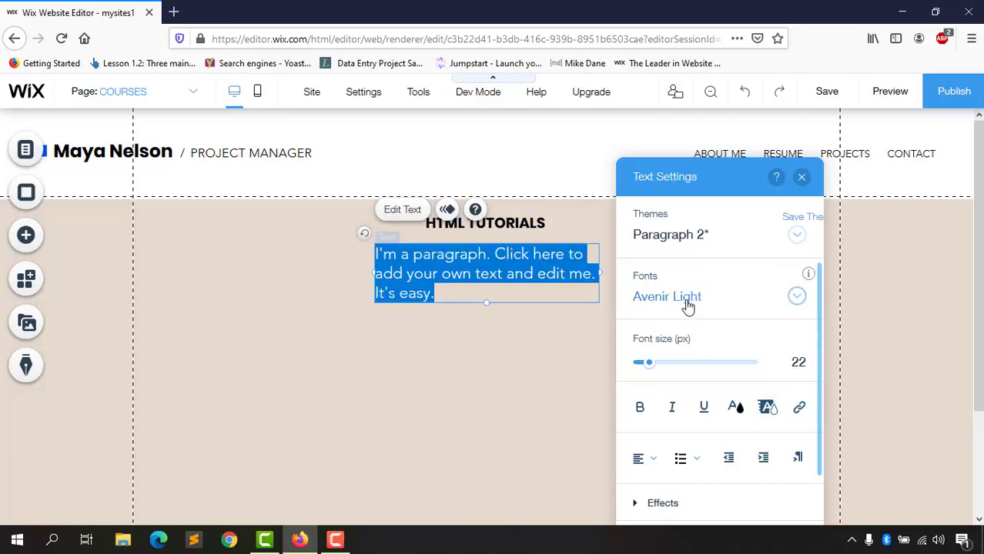
scroll(682, 412, "down", 3)
scroll(683, 422, "down", 5)
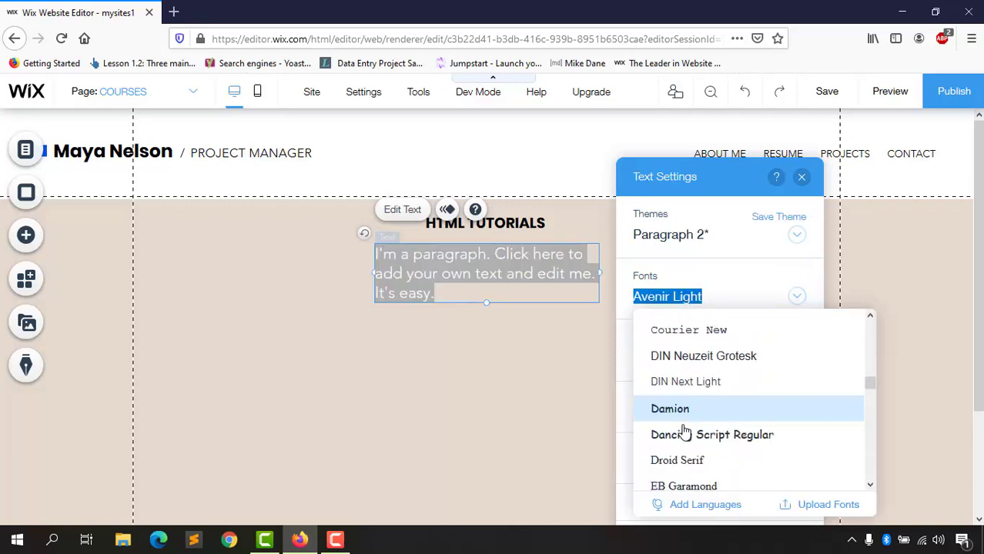
left_click(669, 297)
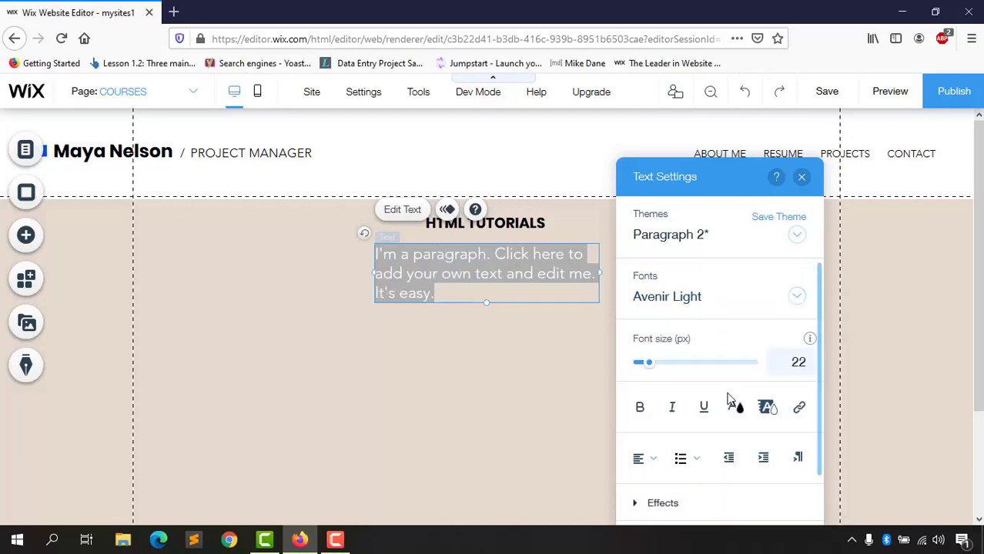
scroll(657, 343, "down", 2)
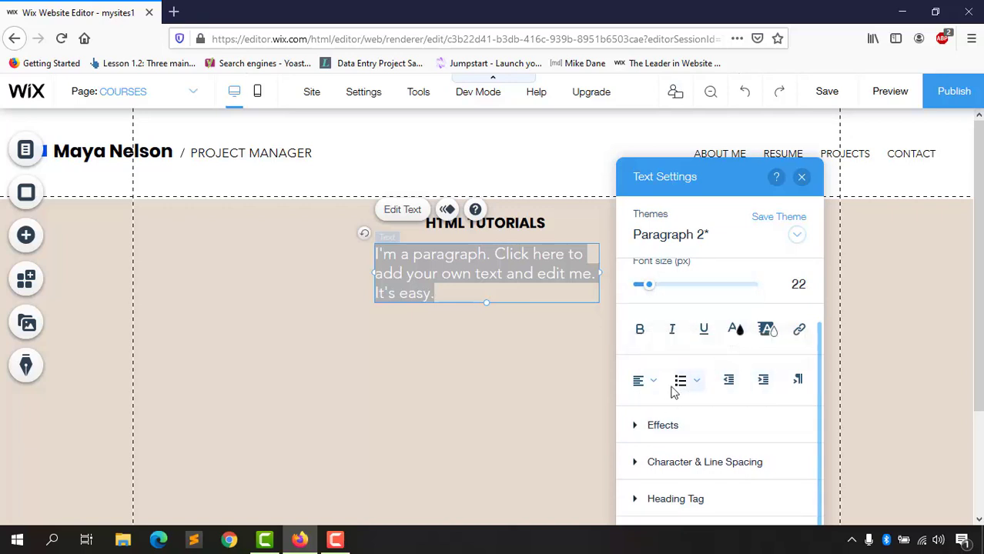
Step: Centre-align the paragraph text, widen its box and centre it beneath the heading
left_click(640, 381)
left_click(653, 413)
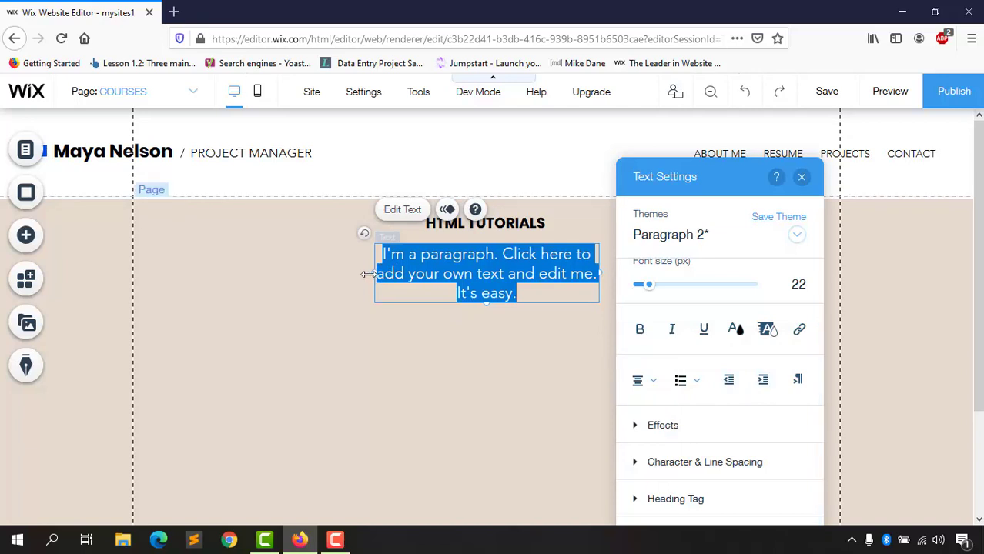
left_click_drag(370, 274, 312, 275)
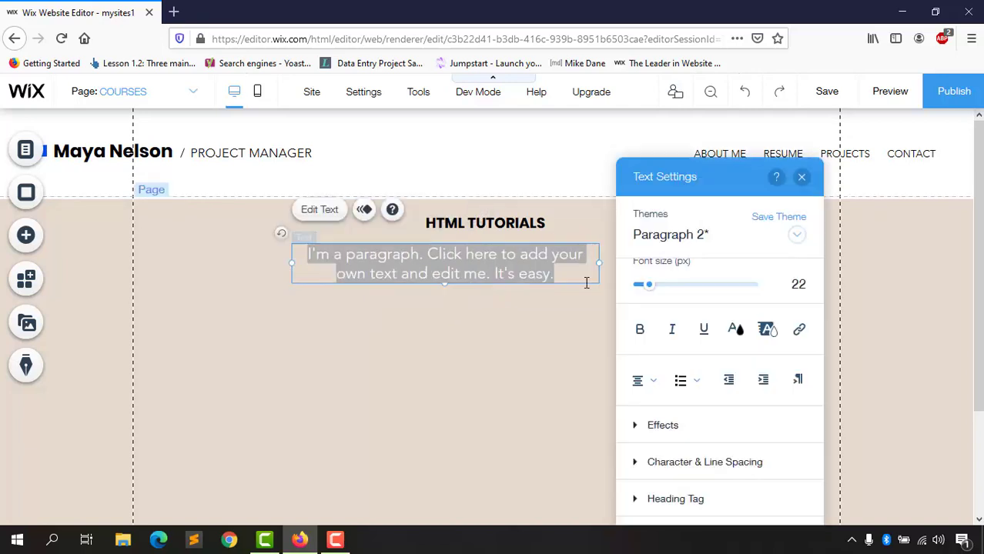
left_click(486, 345)
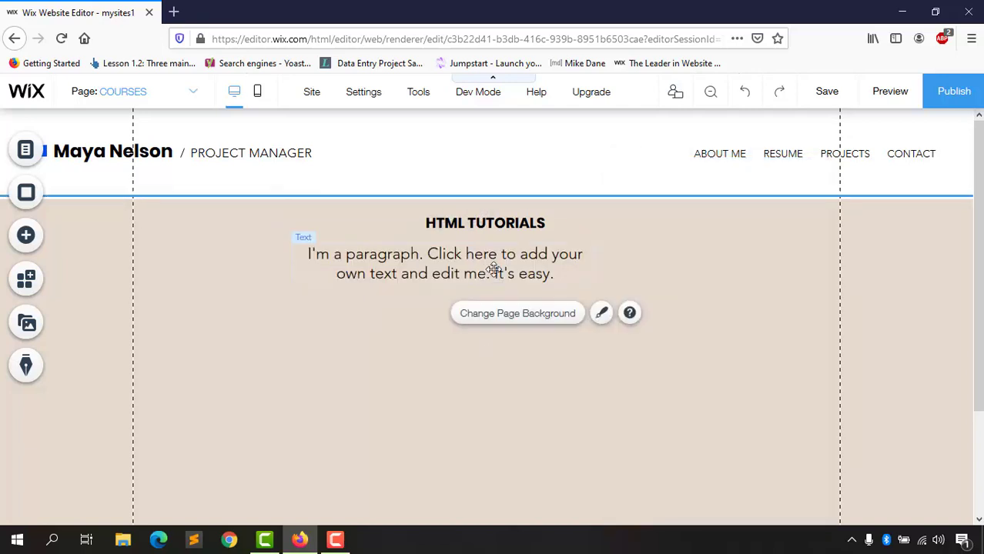
left_click_drag(481, 272, 524, 274)
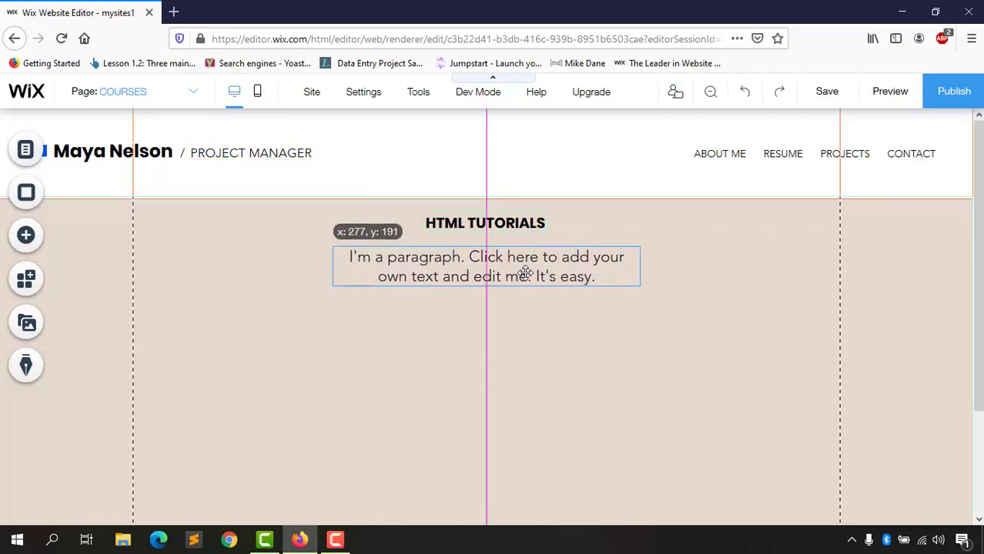
left_click(511, 348)
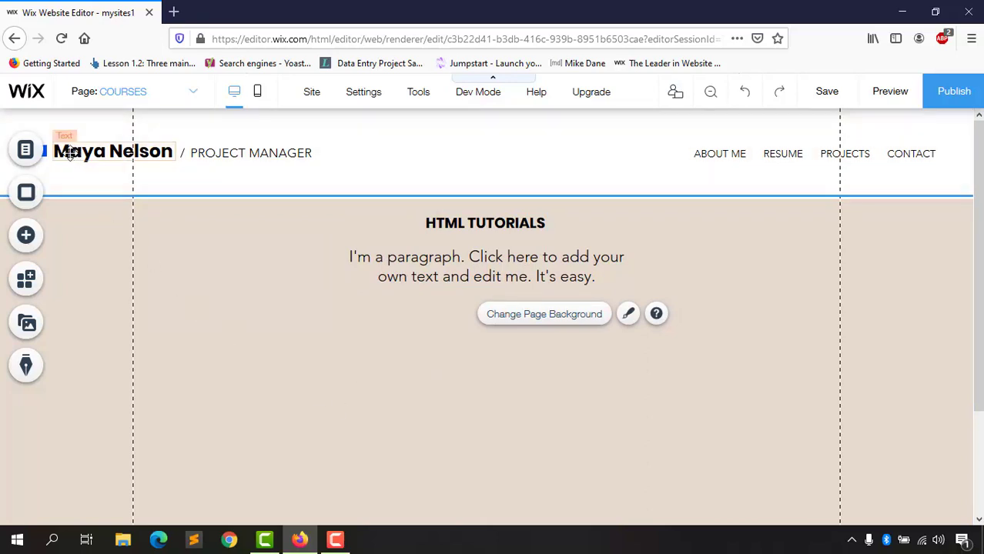
left_click(164, 98)
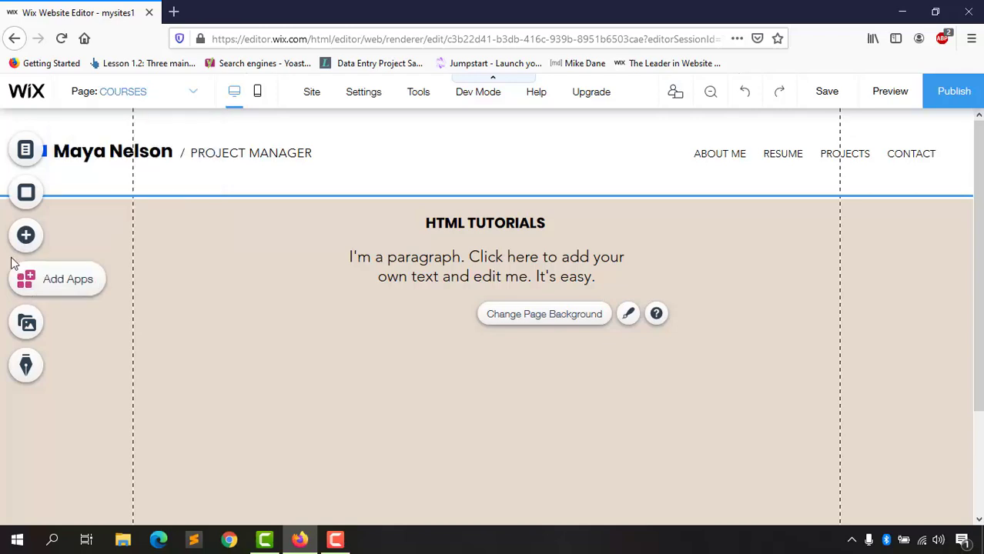
Step: Browse the Image sections: own uploads, free image collections and social accounts
left_click(25, 235)
left_click(81, 165)
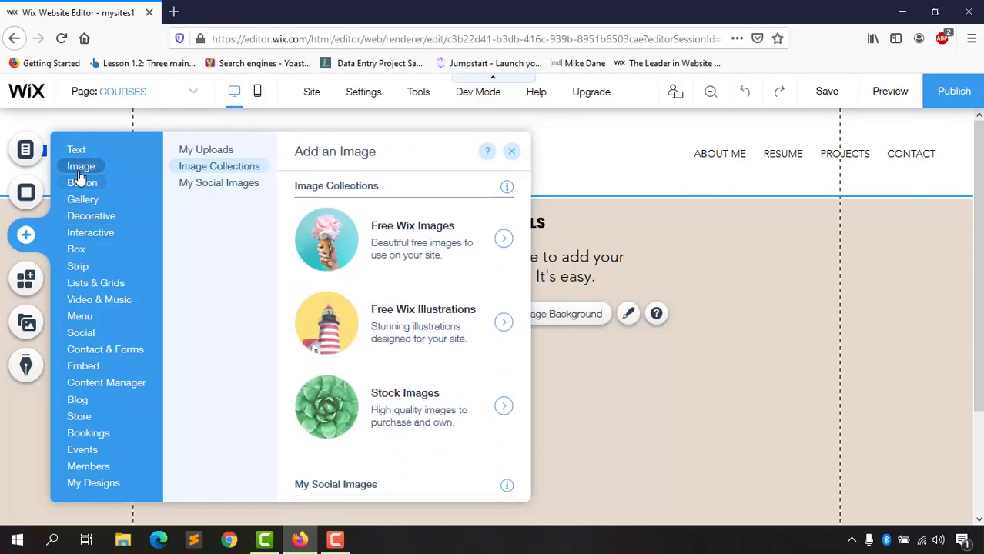
left_click(80, 170)
left_click(90, 183)
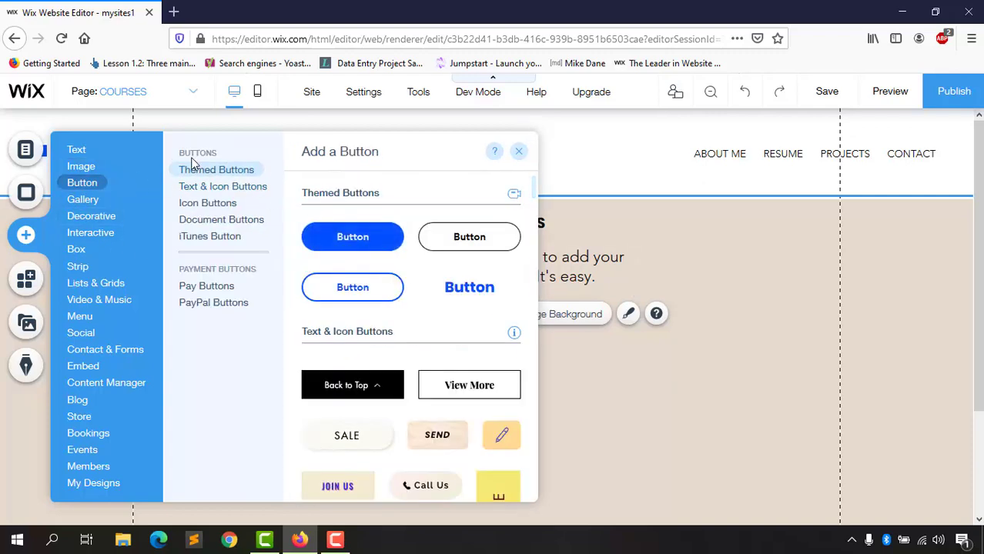
left_click(85, 167)
left_click(219, 153)
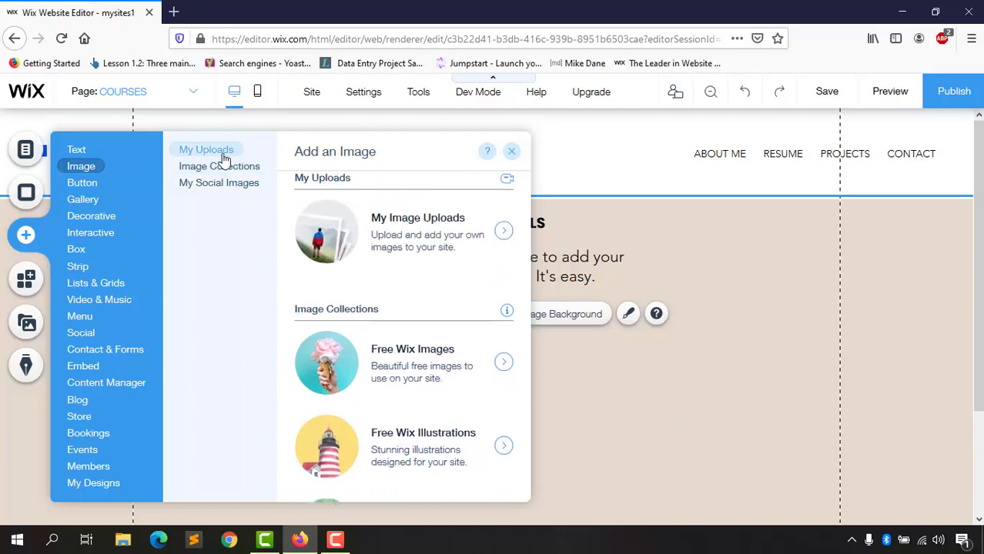
left_click(221, 166)
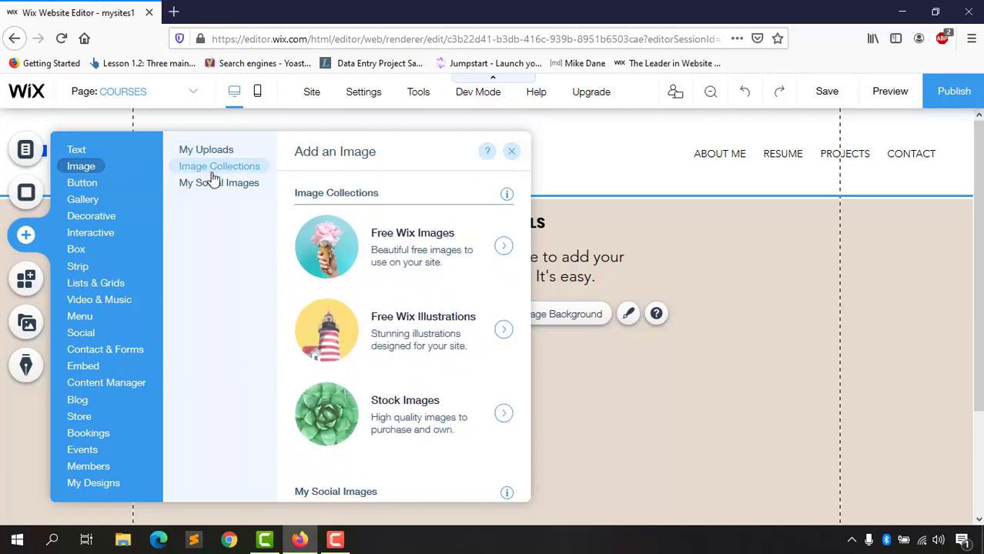
left_click(212, 191)
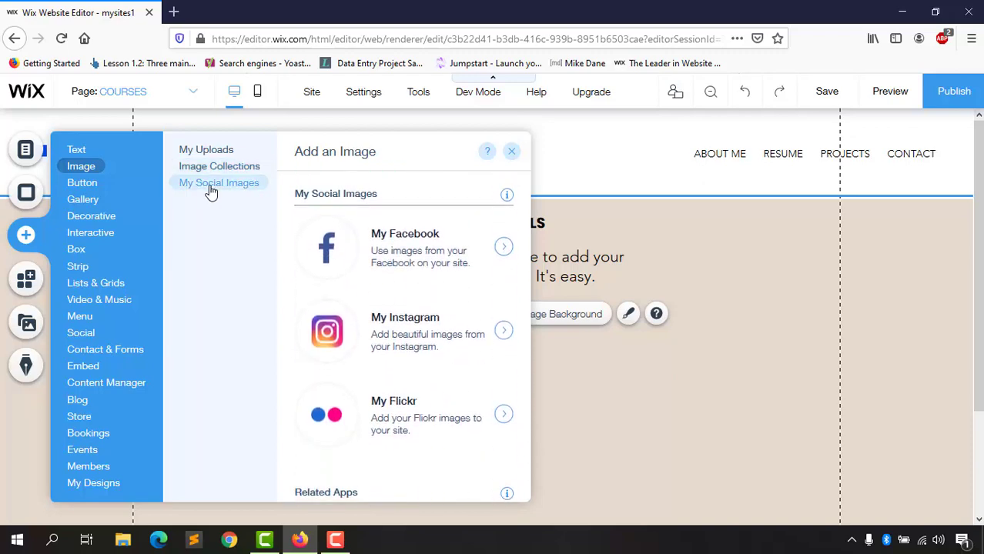
scroll(425, 347, "down", 5)
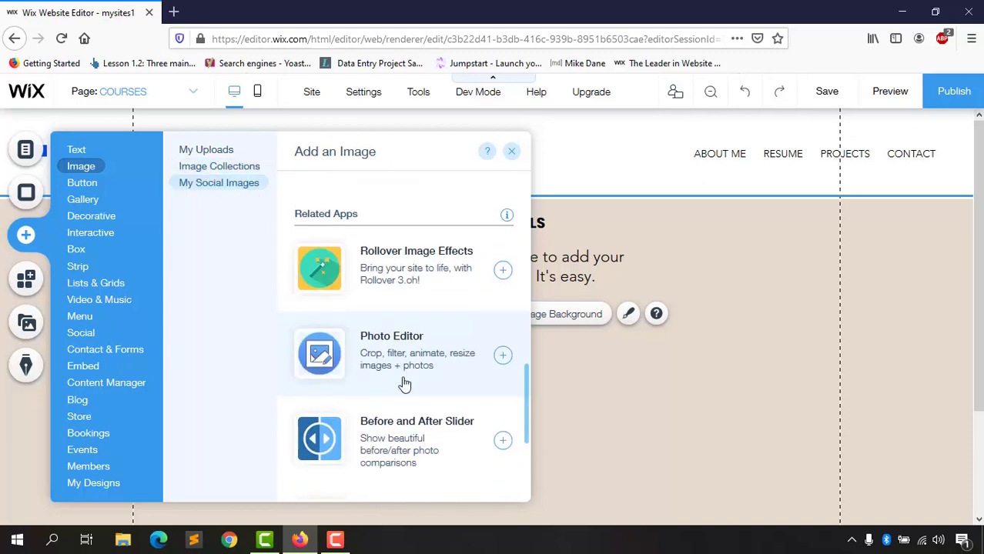
scroll(308, 331, "up", 5)
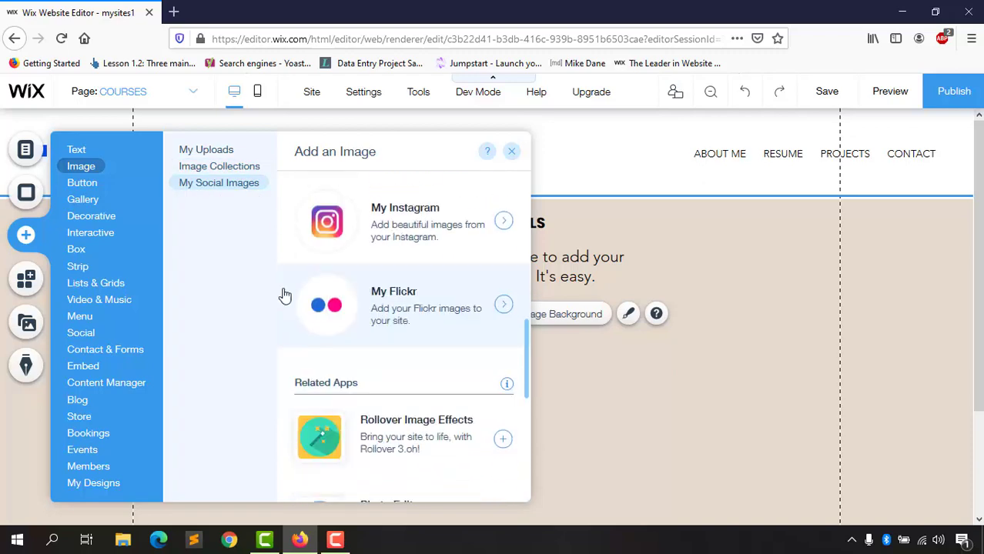
Step: Place a yellow CLICK ME Text & Icon button below the paragraph
left_click(96, 186)
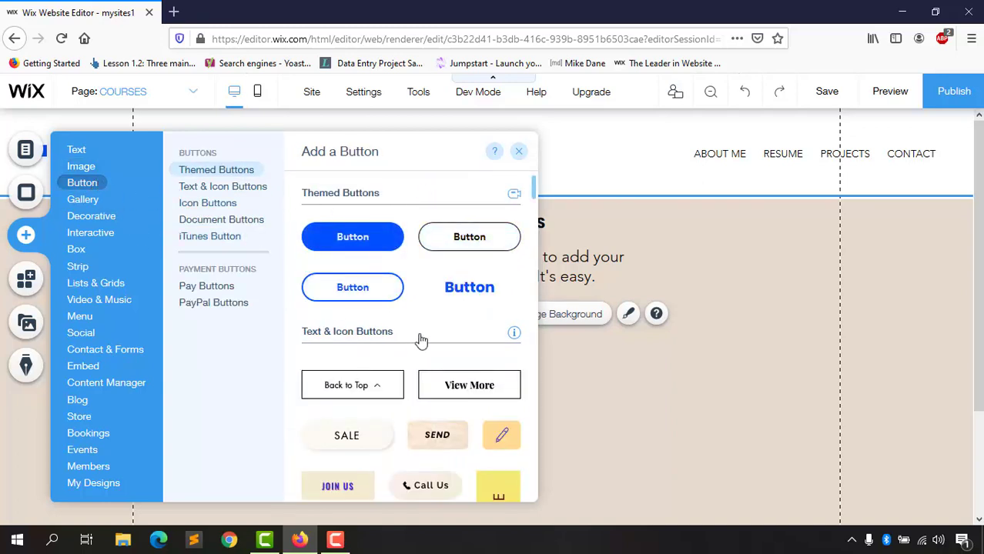
scroll(355, 362, "down", 3)
scroll(347, 354, "up", 2)
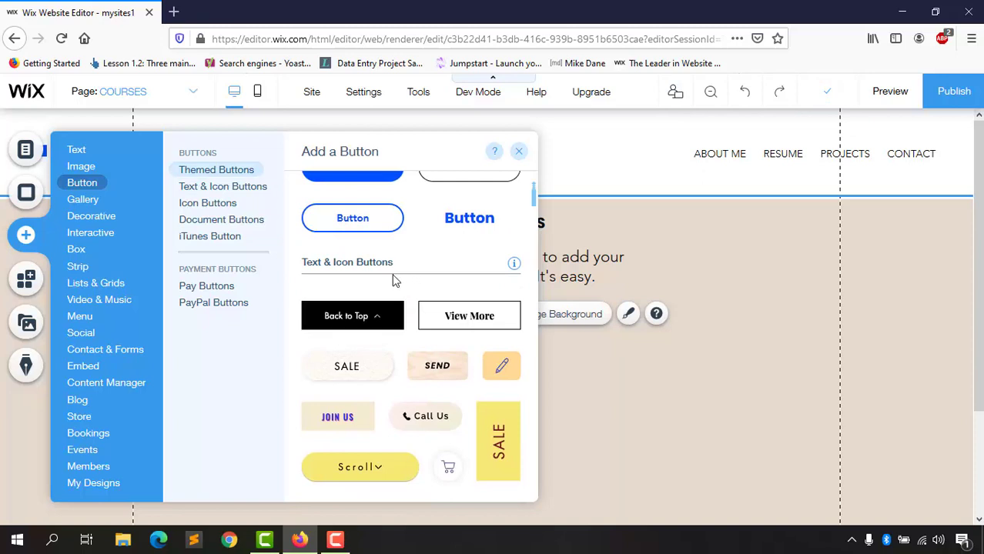
scroll(396, 369, "down", 3)
scroll(422, 391, "down", 2)
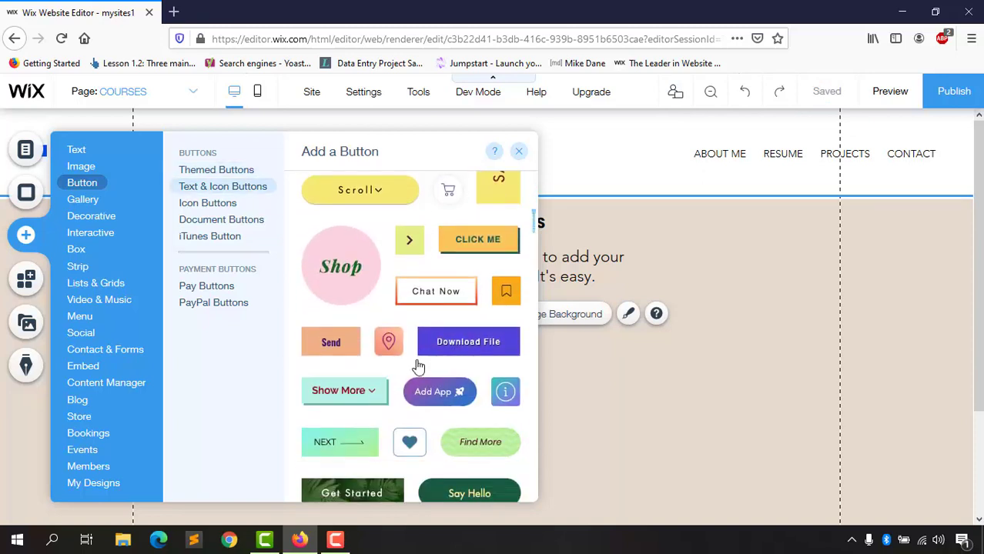
scroll(418, 367, "down", 4)
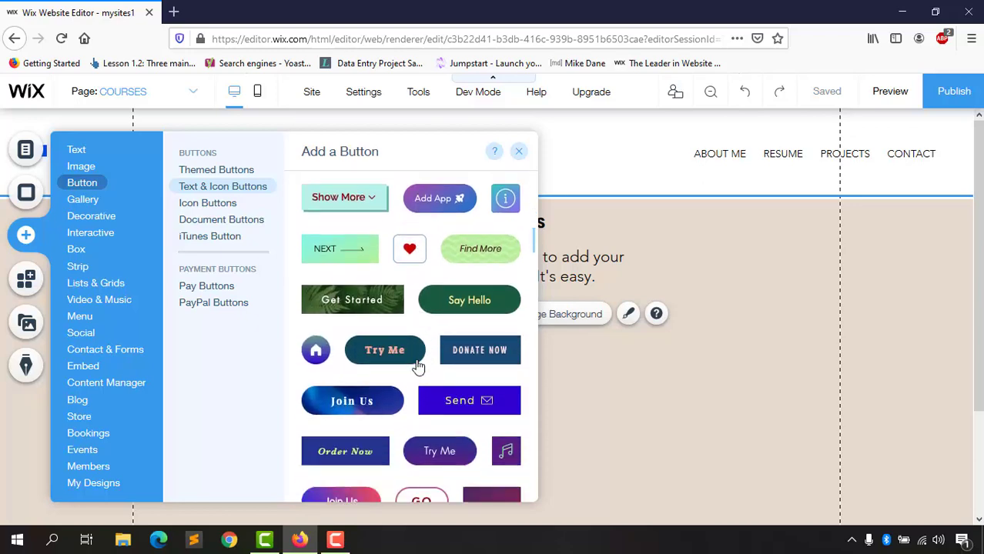
scroll(348, 402, "down", 3)
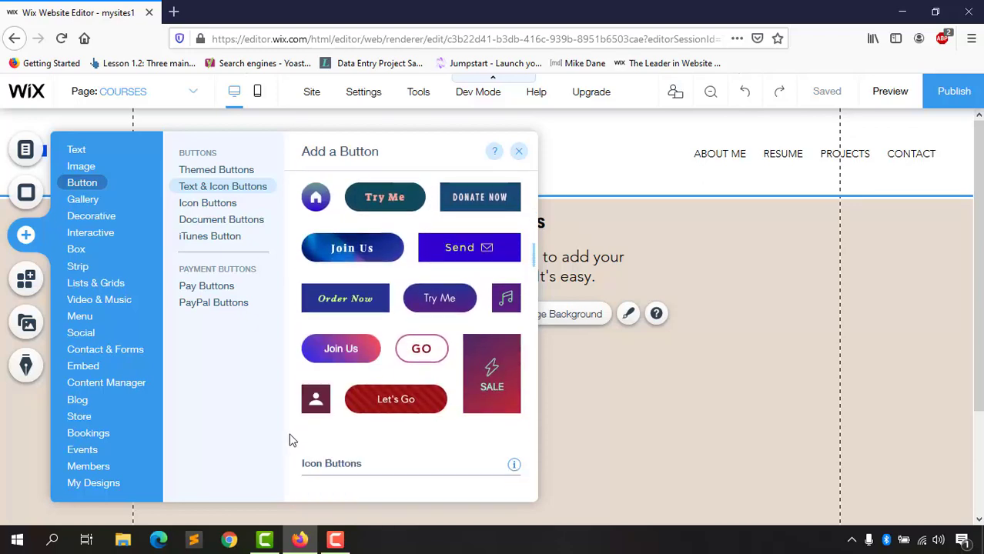
scroll(341, 416, "up", 12)
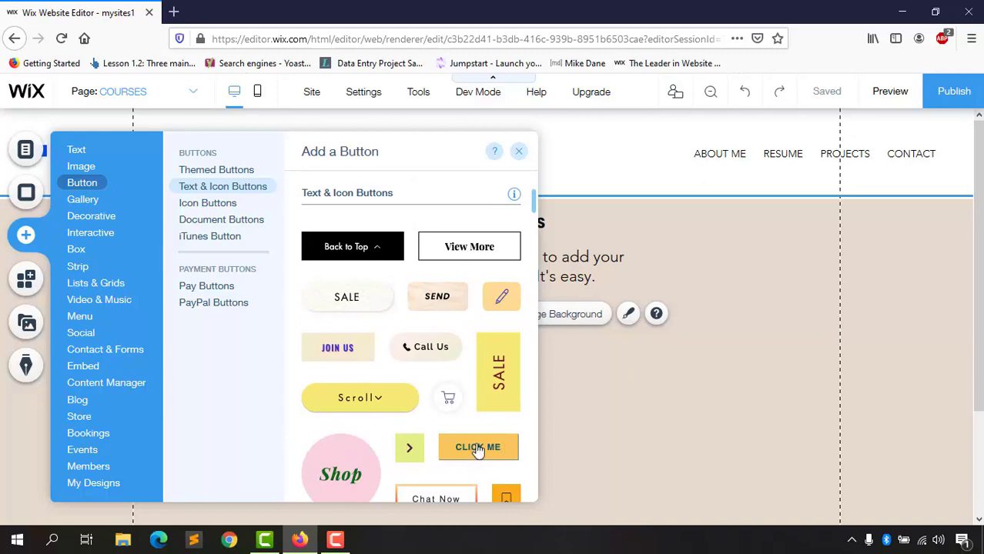
left_click_drag(473, 456, 465, 335)
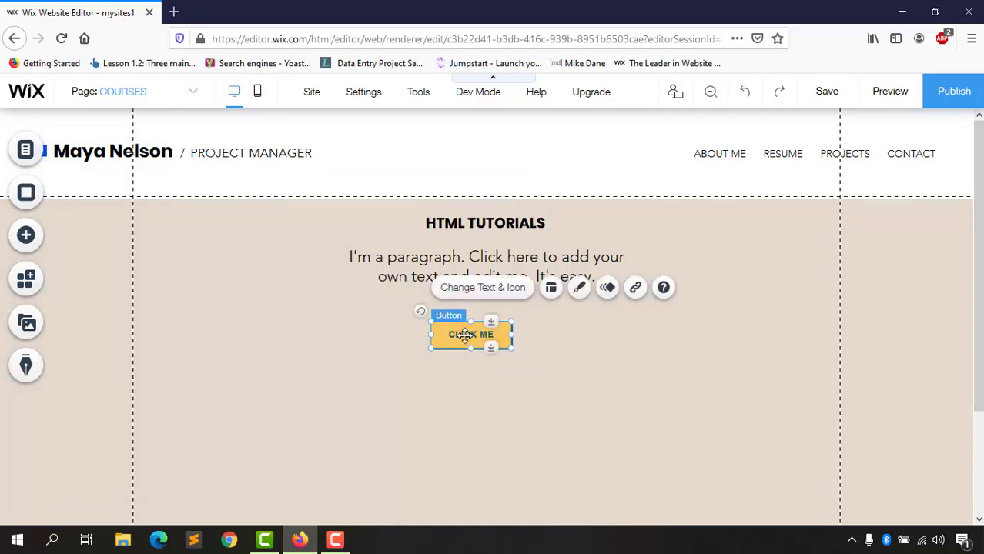
Step: Open the CLICK ME button's settings and start replacing its label, typing 'V'
double_click(465, 335)
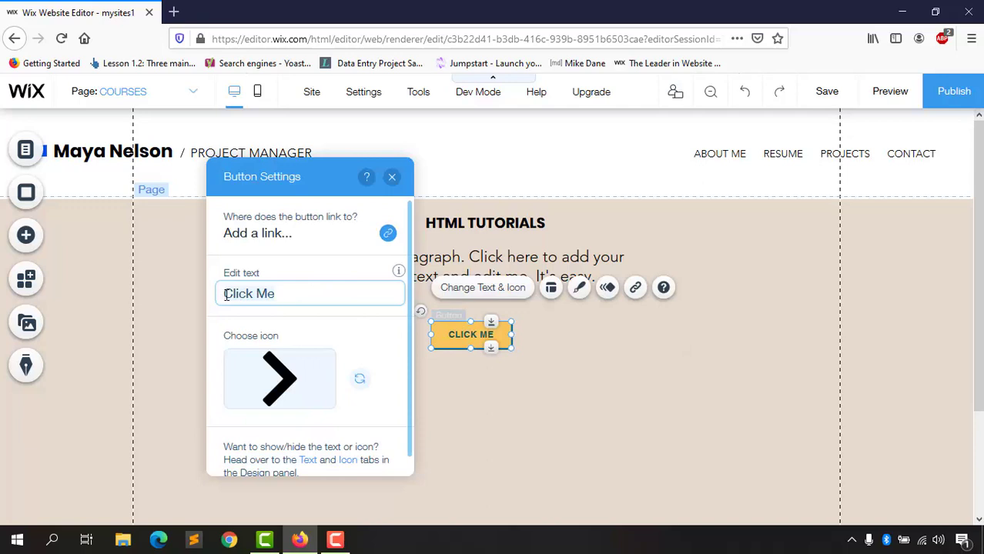
type("VISIT NOW")
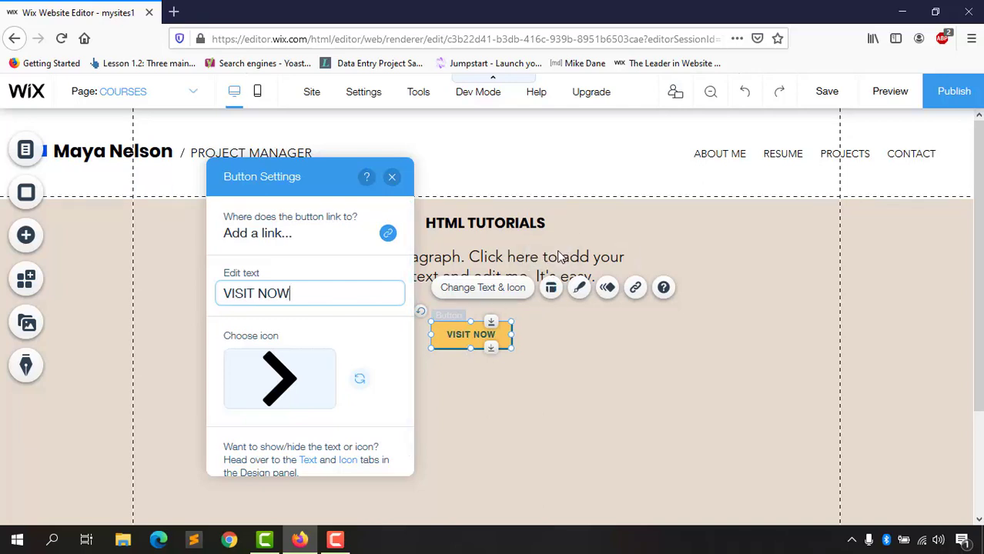
Step: Apply the Bounce-In entrance animation to the button
left_click(608, 296)
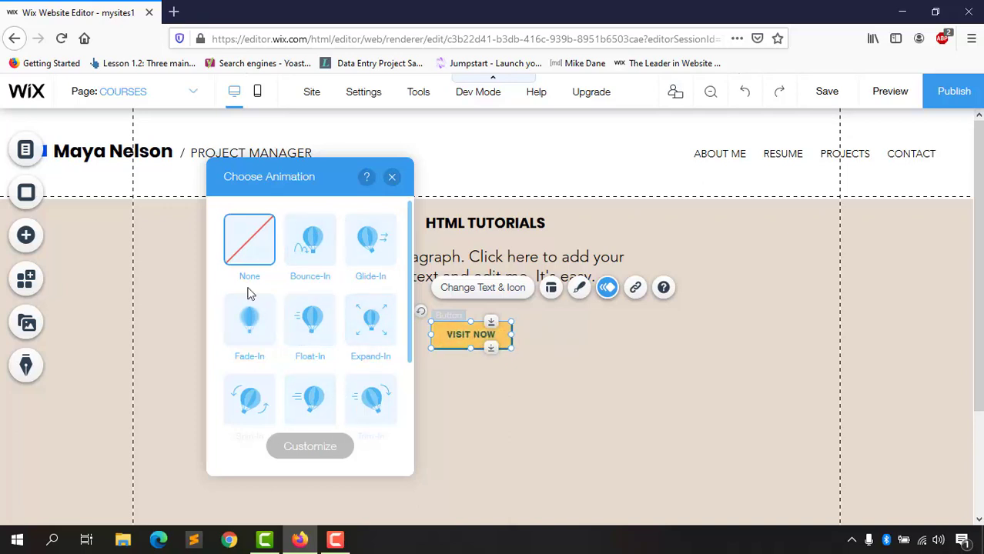
left_click(319, 259)
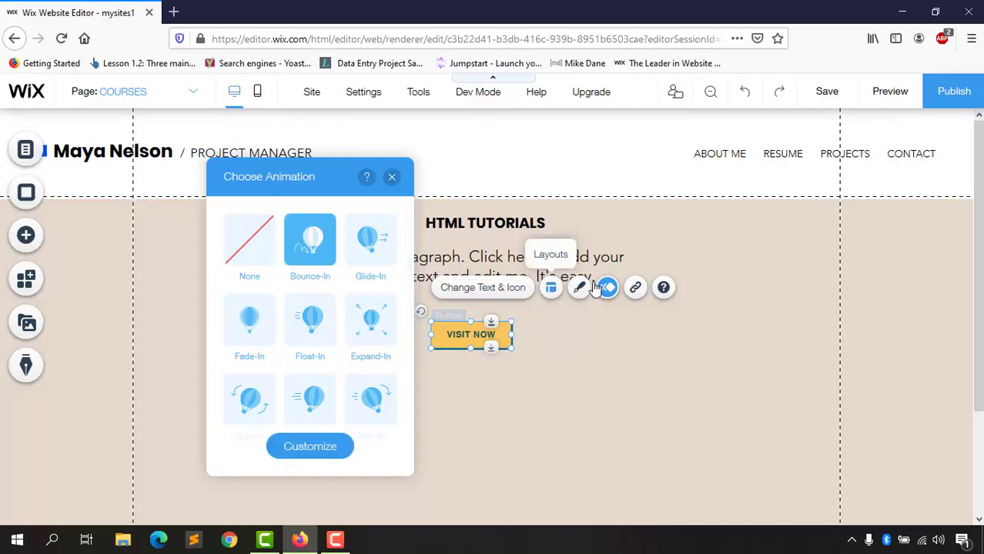
left_click(507, 289)
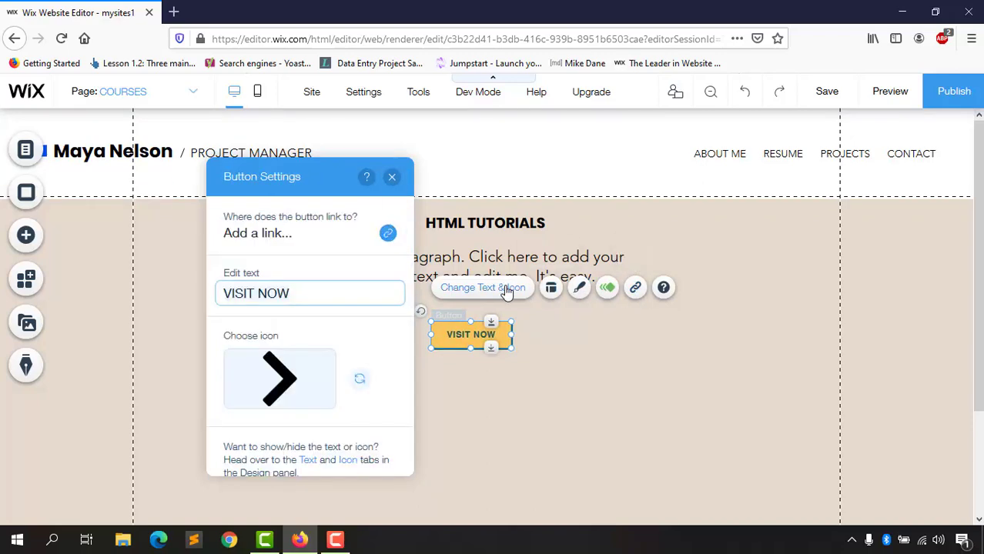
scroll(339, 392, "down", 1)
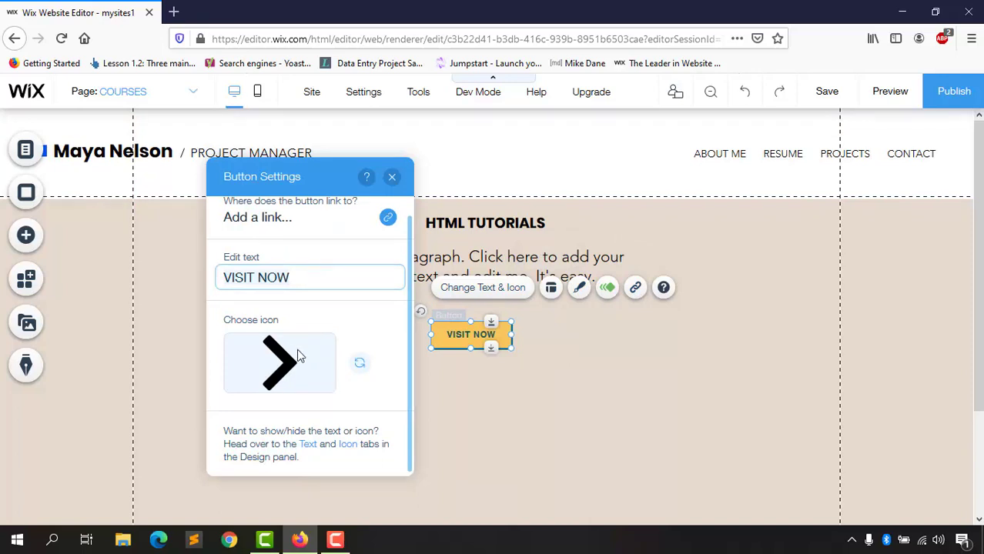
scroll(314, 242, "up", 1)
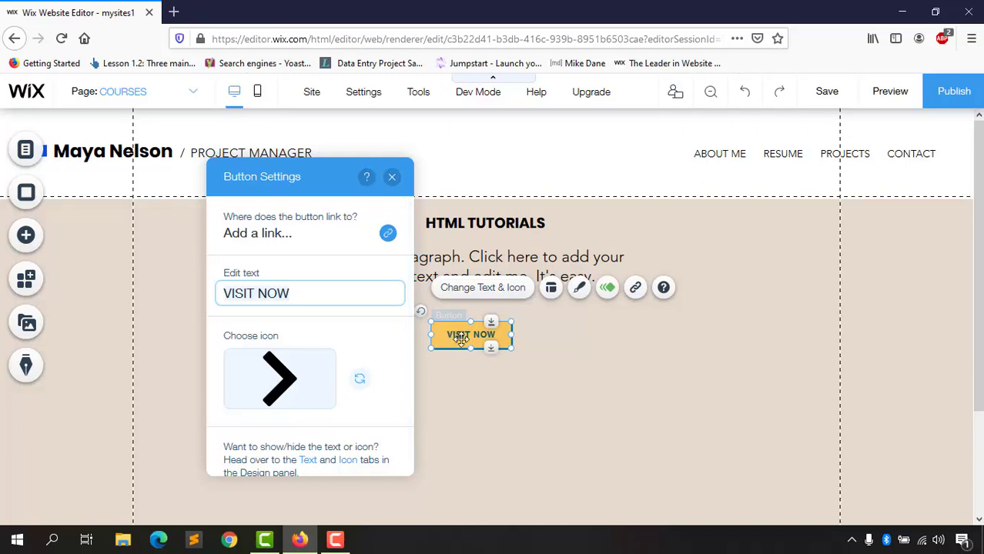
Step: Pick a Web Address link for the button, then cancel without linking and close the panels
left_click(389, 239)
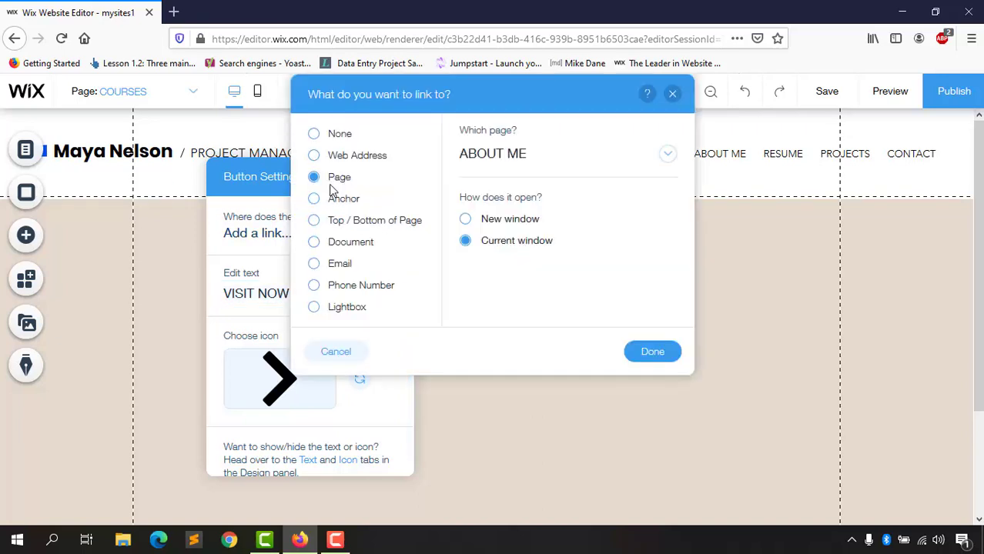
left_click(339, 158)
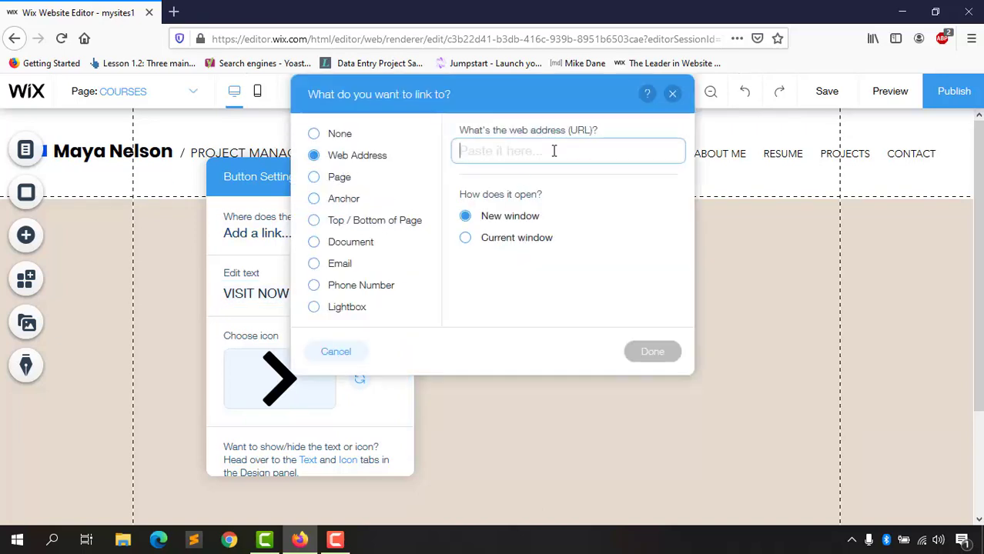
left_click(673, 94)
left_click(392, 177)
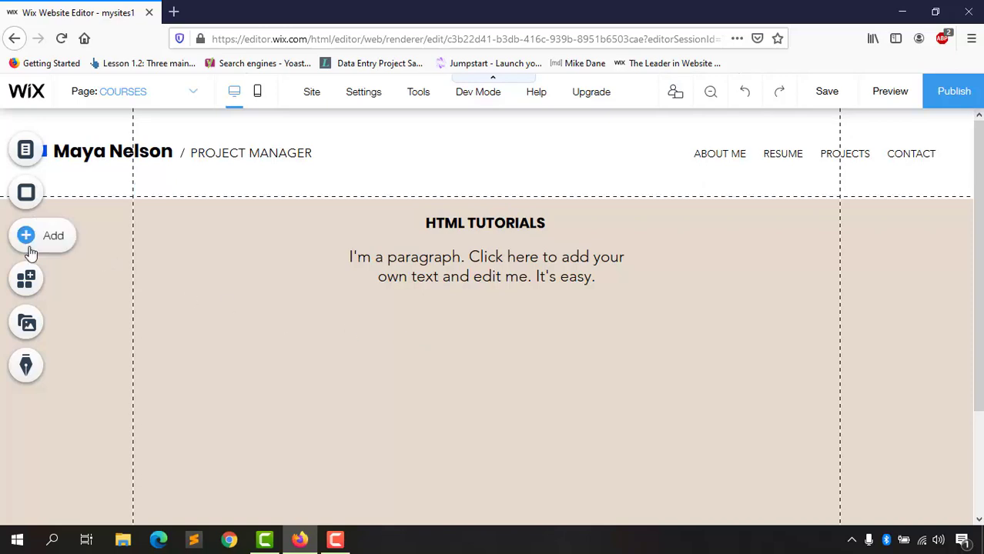
Step: Browse the Gallery options, including Grid Galleries and More Galleries
left_click(53, 236)
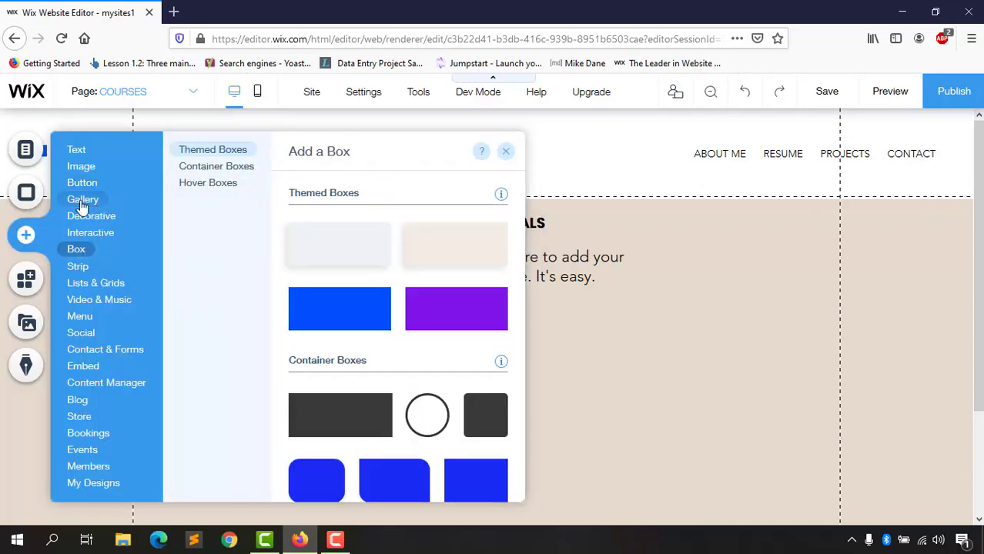
mouse_move(77, 199)
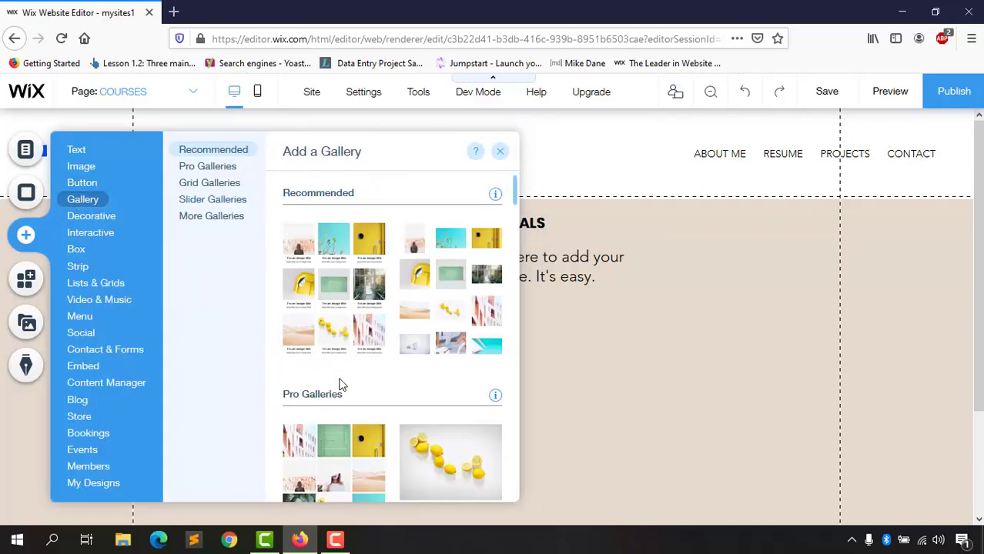
scroll(366, 416, "down", 5)
scroll(366, 400, "down", 10)
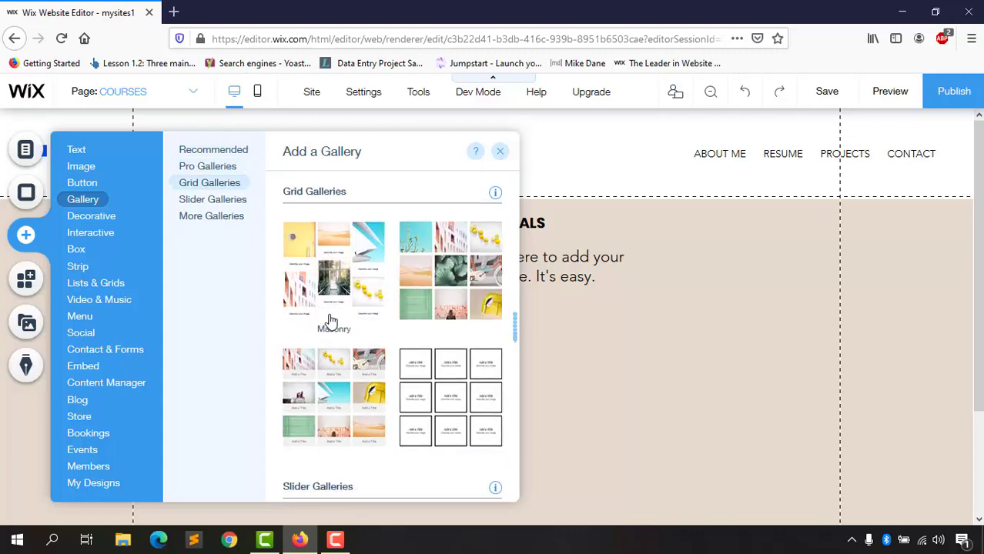
left_click(224, 185)
left_click(226, 218)
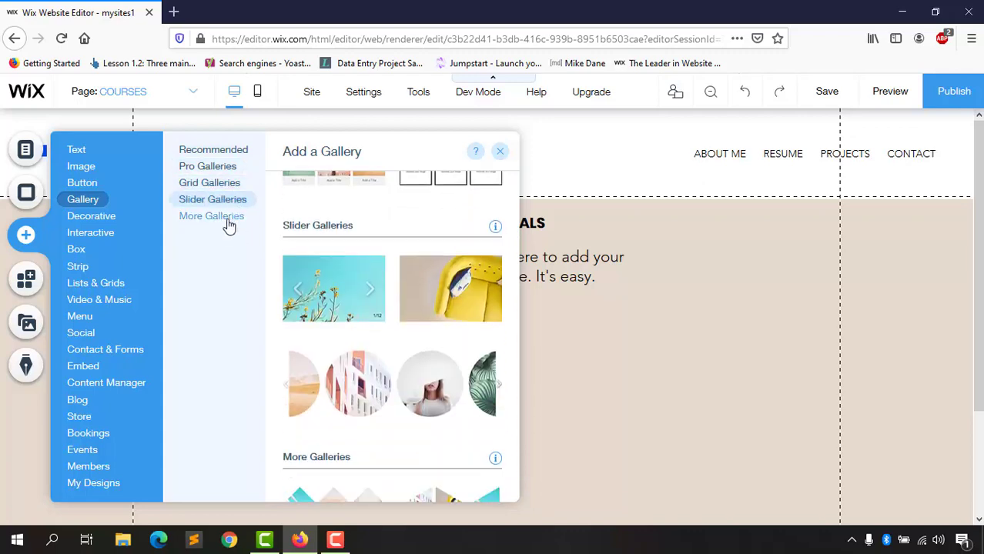
scroll(347, 347, "up", 12)
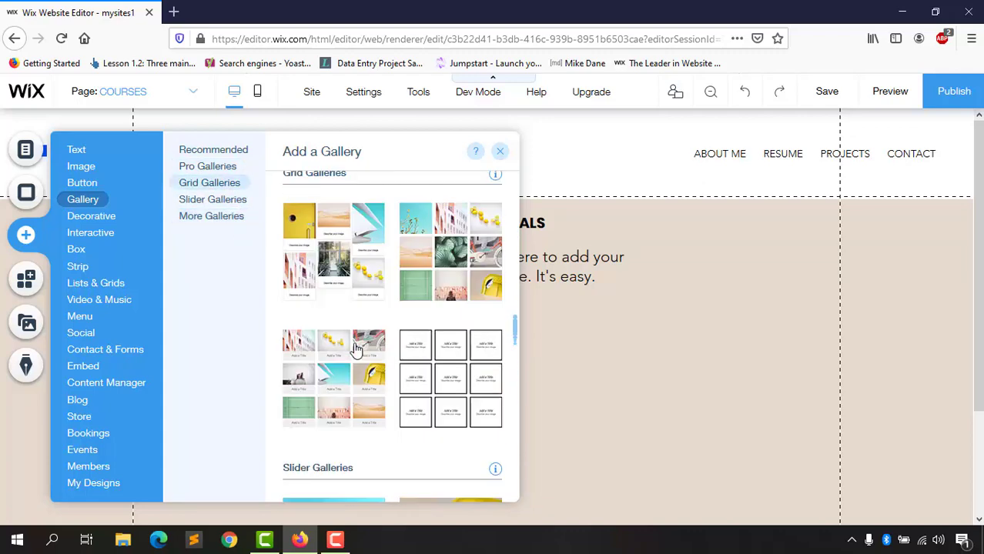
scroll(335, 246, "up", 6)
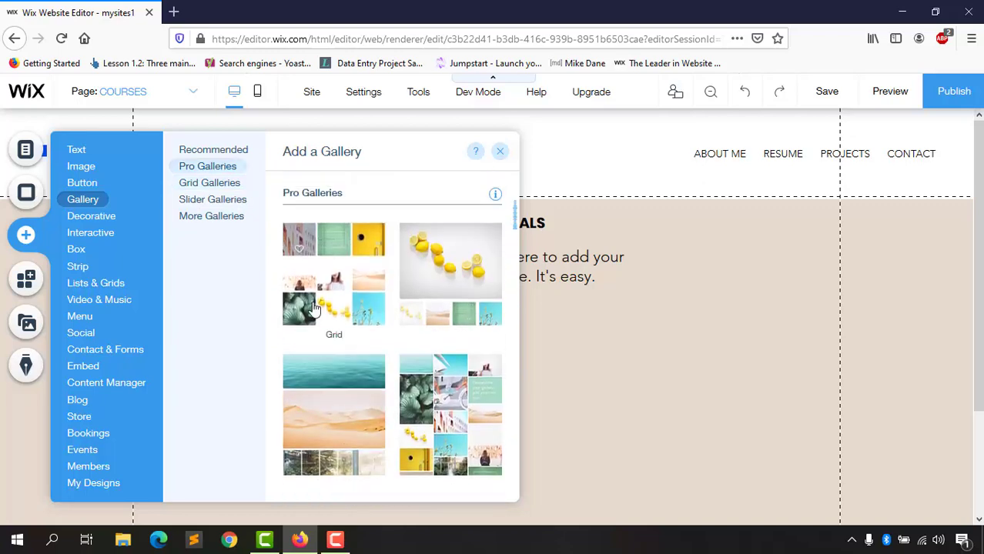
scroll(430, 314, "down", 6)
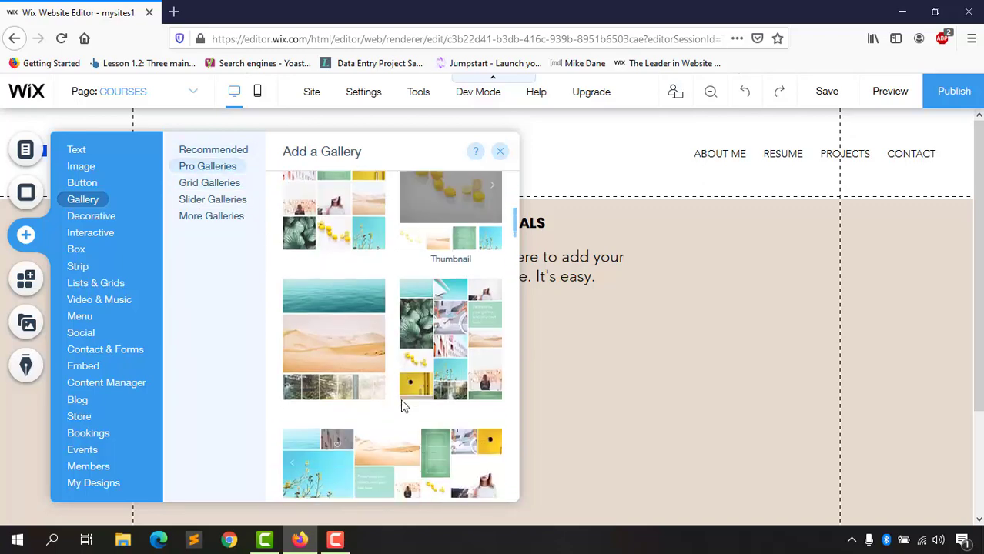
scroll(435, 356, "down", 5)
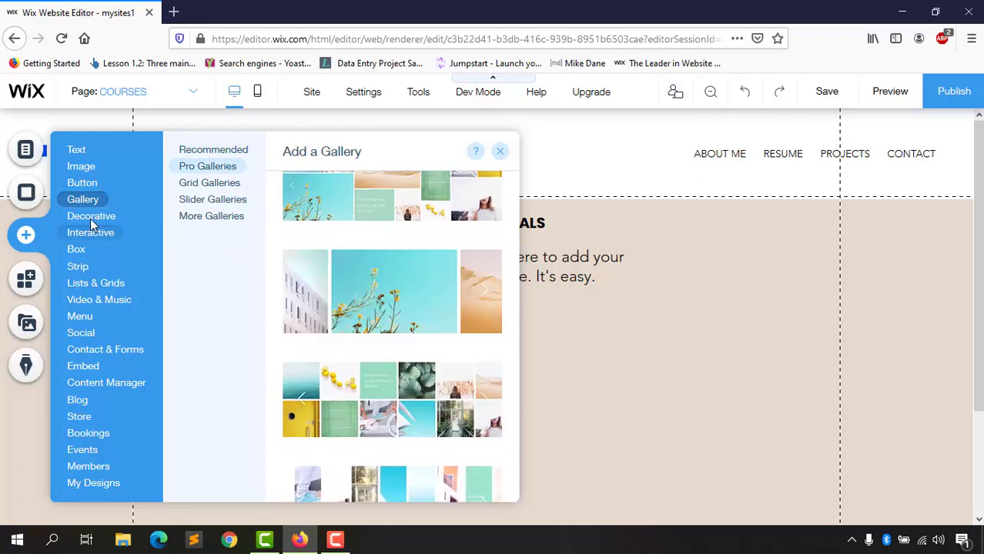
Step: Scroll through the Decorative and Interactive element designs without adding anything
mouse_move(91, 218)
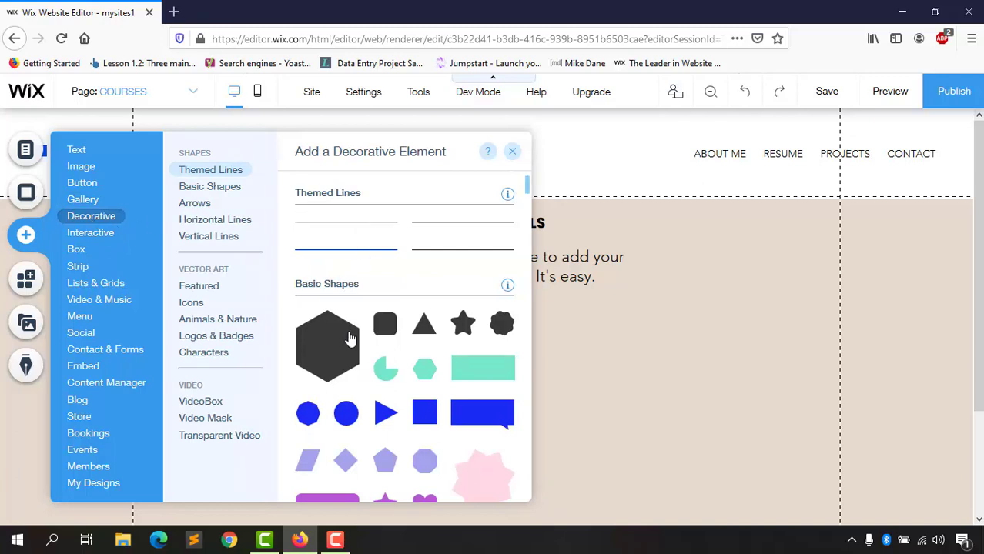
scroll(399, 393, "down", 10)
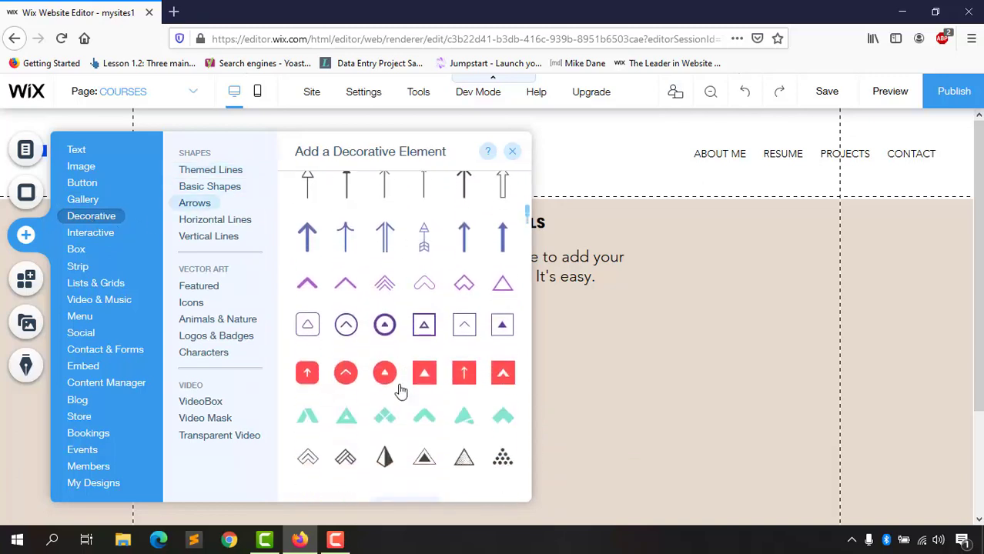
scroll(401, 393, "up", 1)
scroll(333, 299, "down", 10)
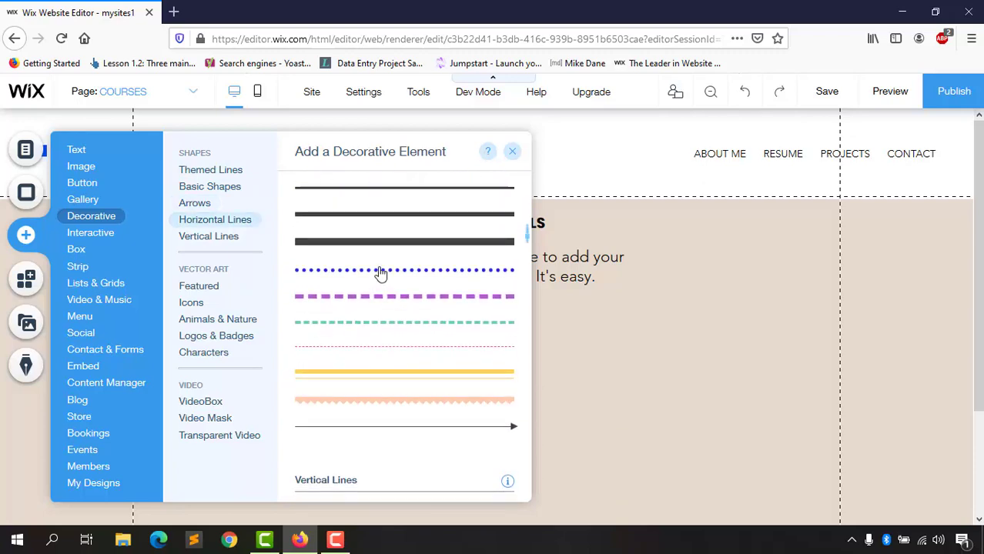
scroll(375, 324, "down", 5)
scroll(369, 368, "down", 5)
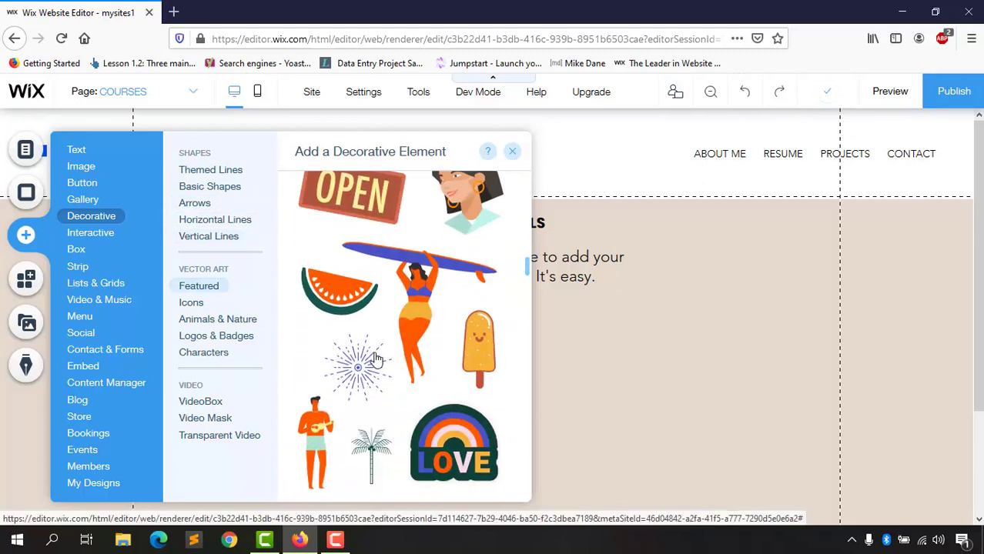
scroll(345, 352, "up", 3)
scroll(410, 412, "down", 3)
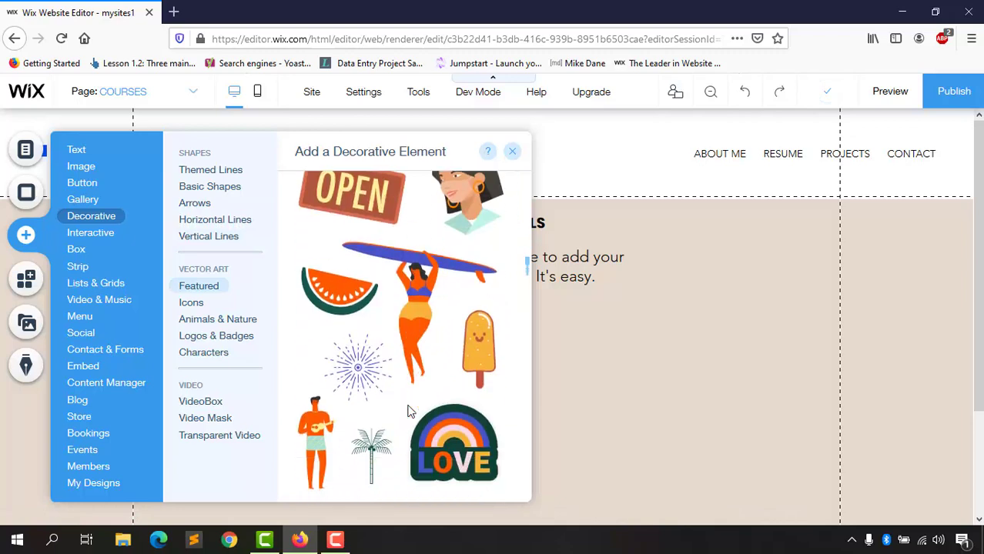
scroll(460, 315, "down", 5)
scroll(391, 377, "down", 5)
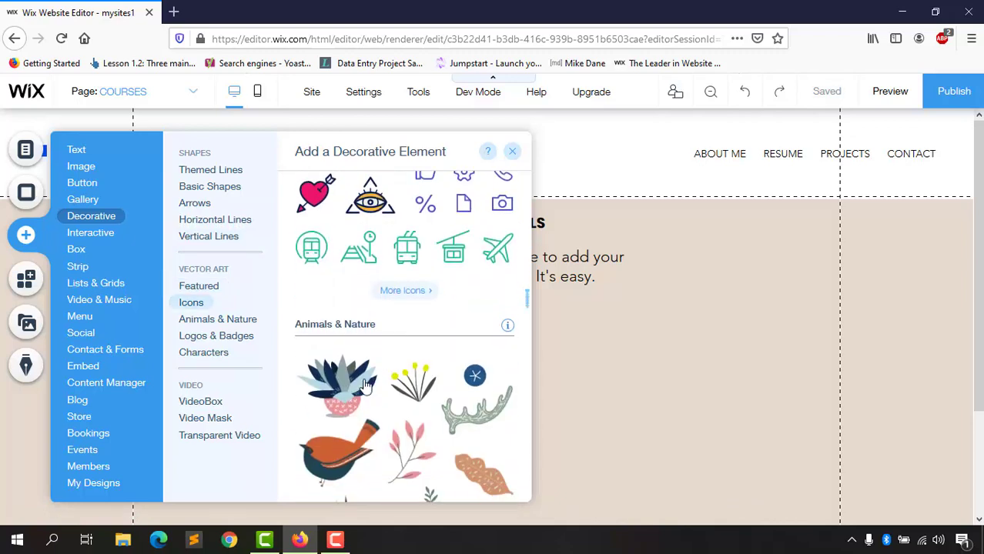
scroll(355, 408, "down", 5)
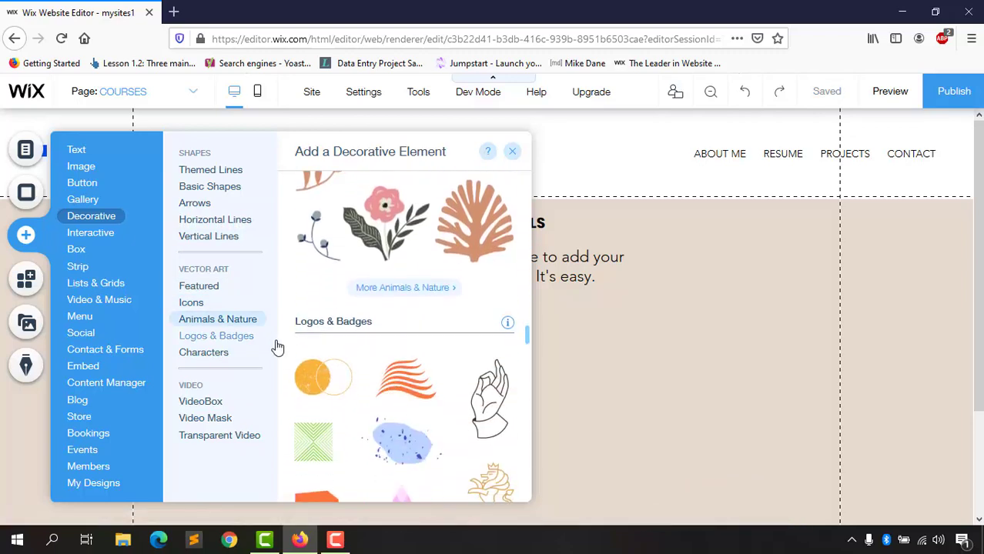
scroll(386, 385, "down", 4)
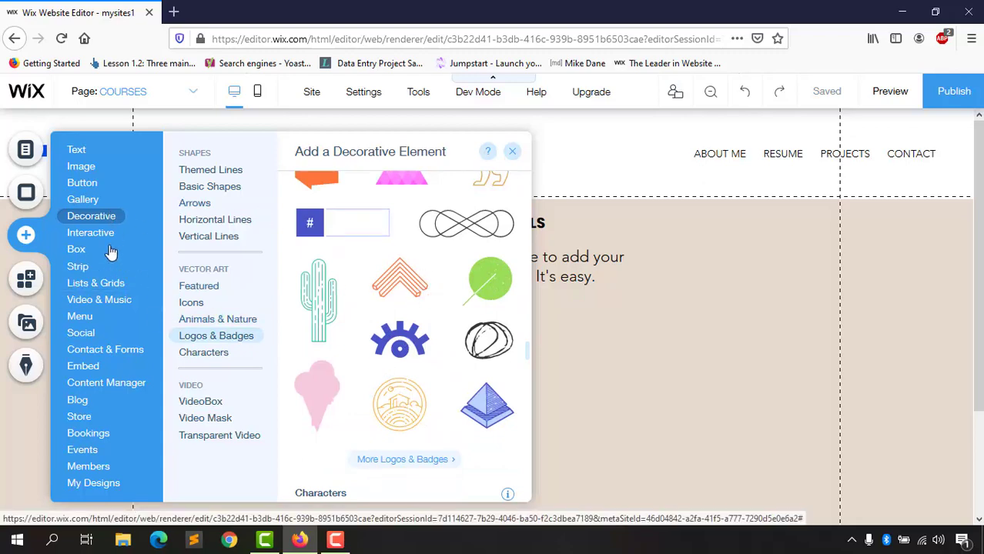
mouse_move(97, 235)
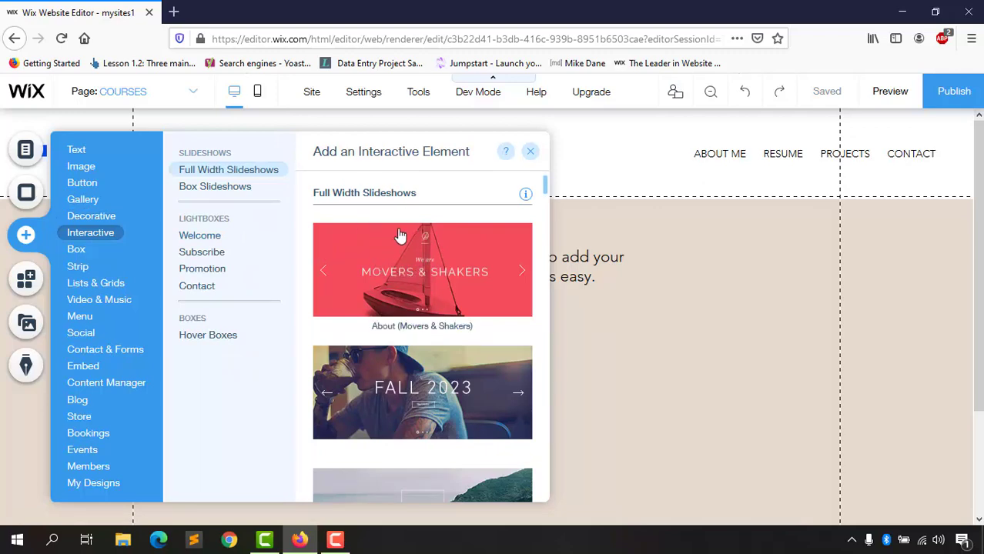
Step: Drag the quote-style hover box from the Interactive designs onto the COURSES page and reposition it
scroll(399, 308, "down", 3)
scroll(399, 312, "up", 3)
scroll(222, 235, "down", 5)
left_click(220, 235)
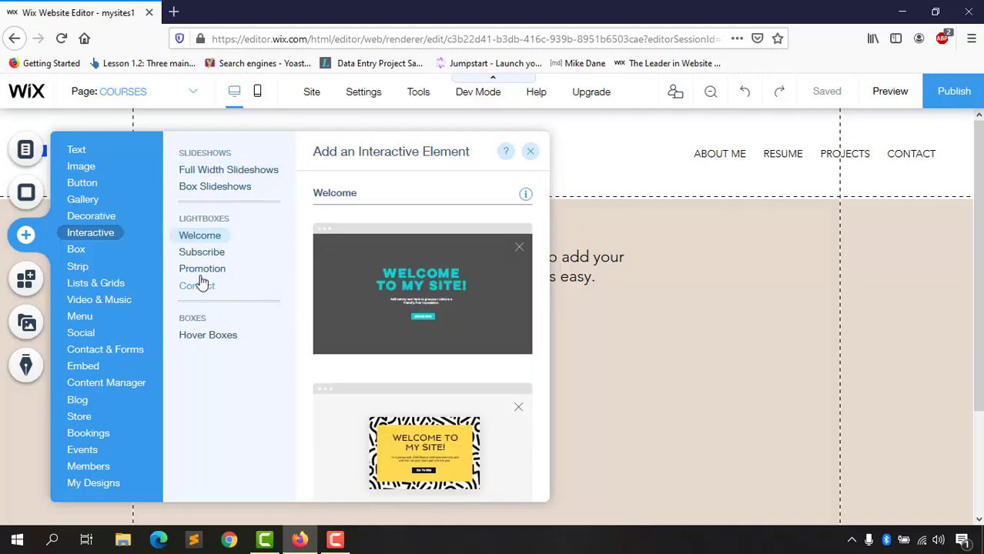
scroll(393, 387, "down", 3)
scroll(396, 396, "down", 10)
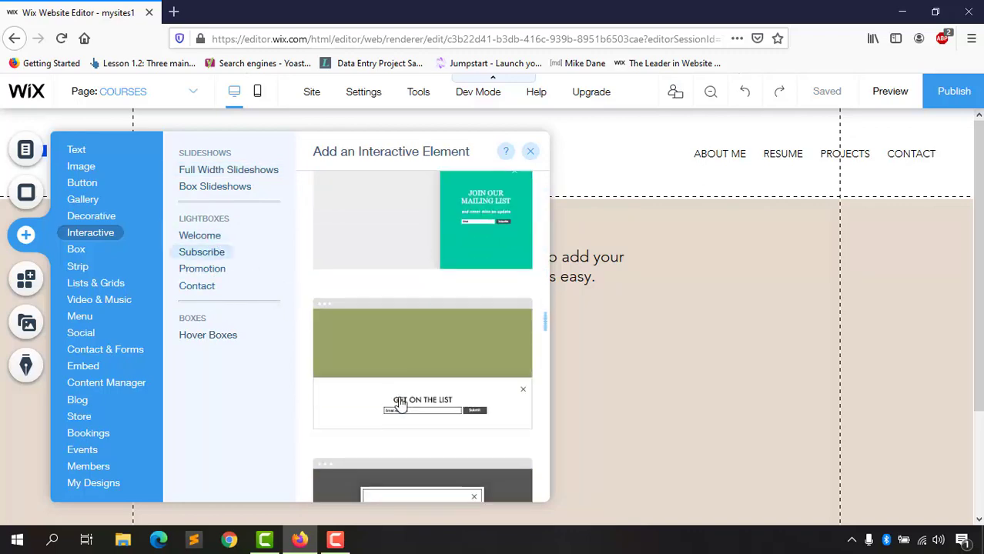
scroll(400, 405, "down", 10)
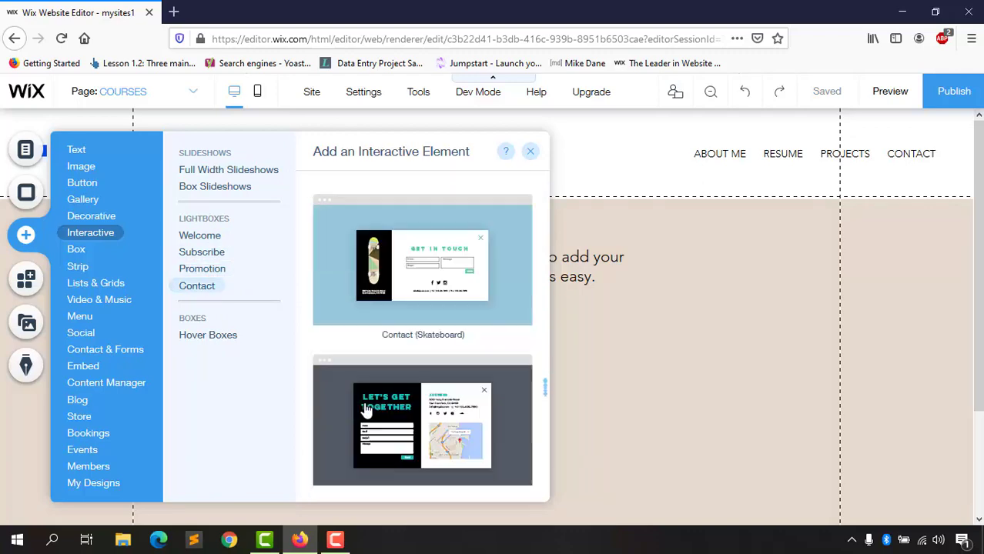
scroll(441, 341, "up", 2)
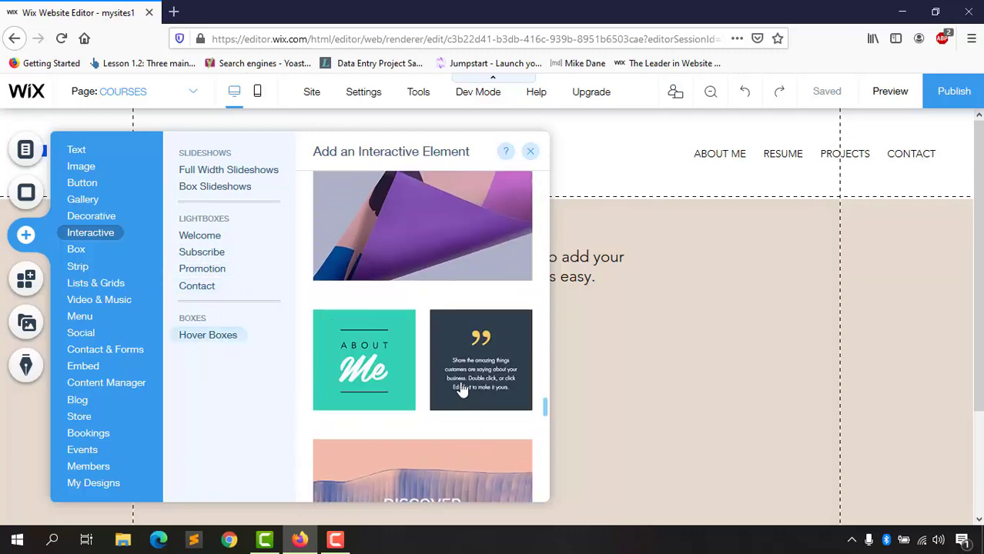
left_click_drag(459, 383, 619, 416)
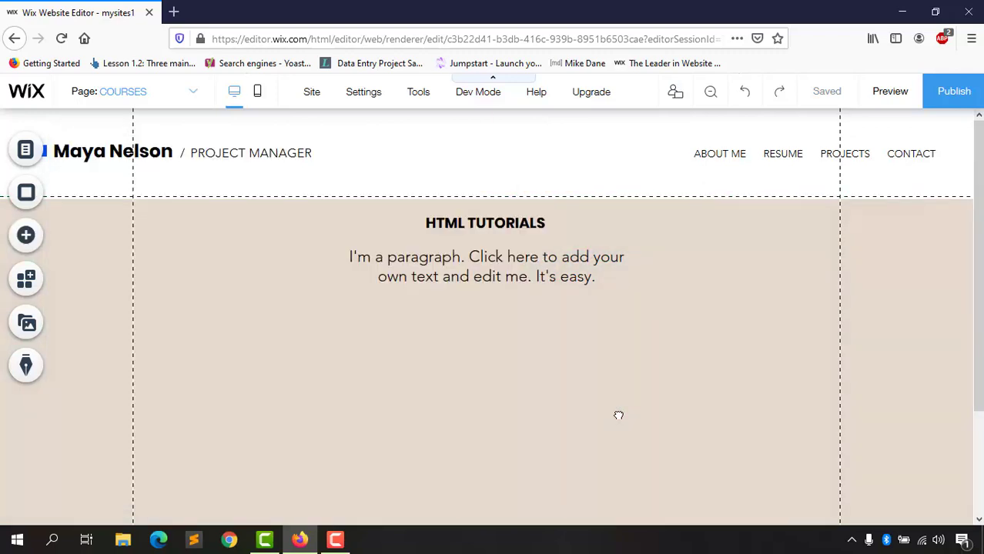
left_click_drag(555, 445, 478, 456)
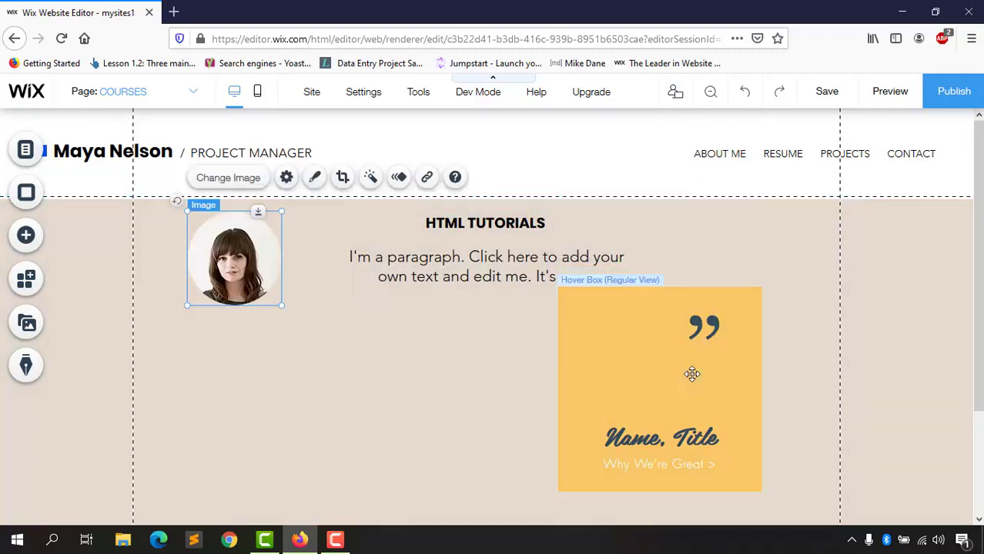
Step: Put the portrait back inside the hover box and move the box under the paragraph
key("ctrl+z")
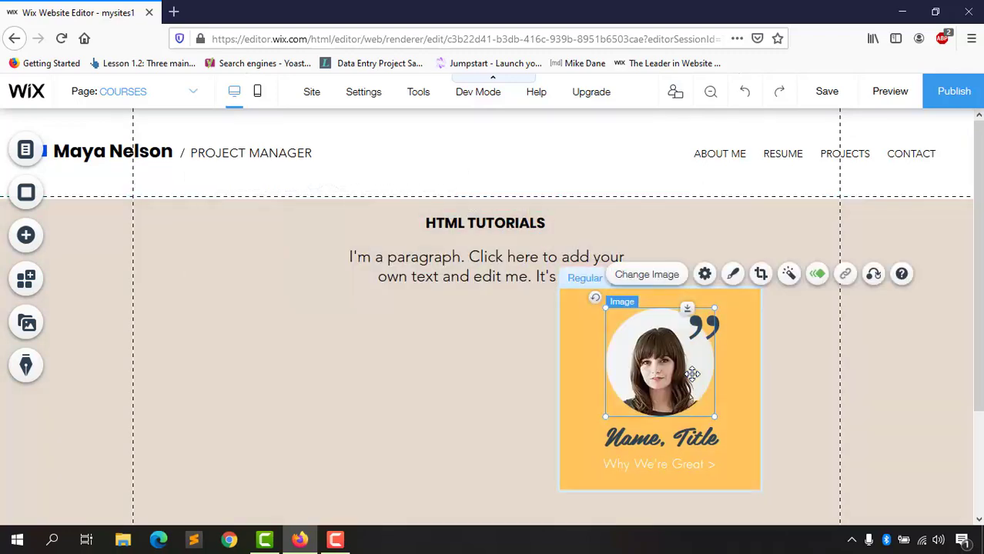
left_click(759, 368)
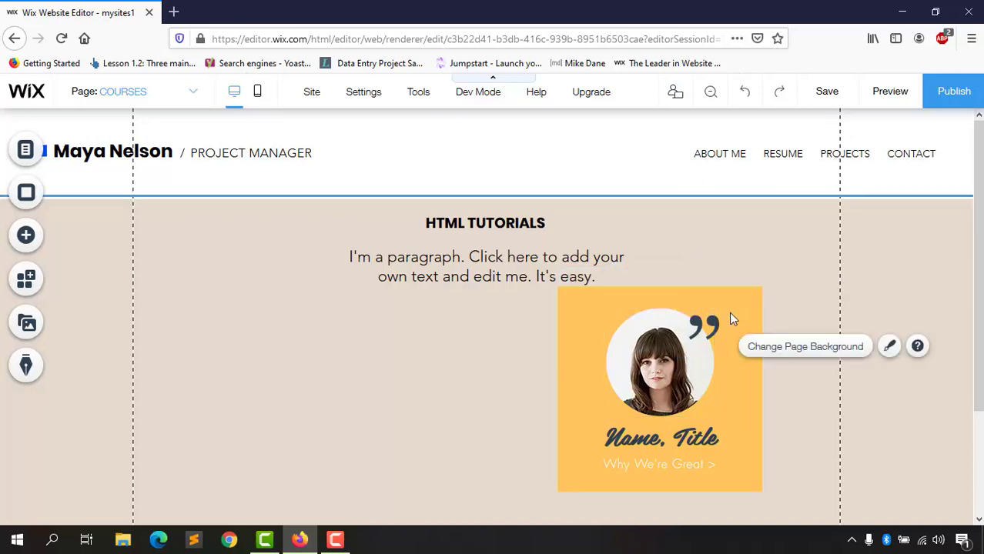
left_click(730, 312)
left_click_drag(730, 313, 550, 341)
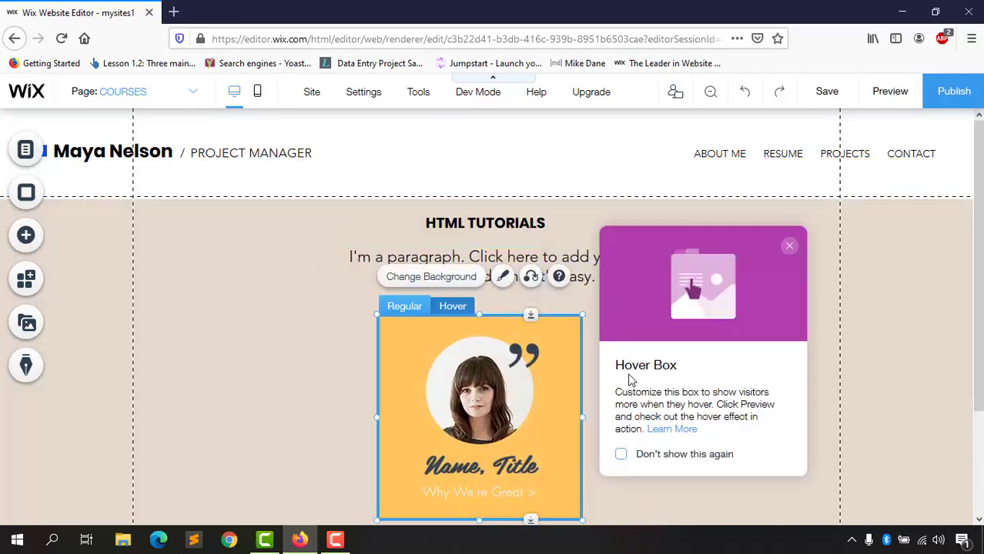
left_click(459, 465)
Step: Change the caption's Title to 'adasd', save the site and preview it
double_click(514, 465)
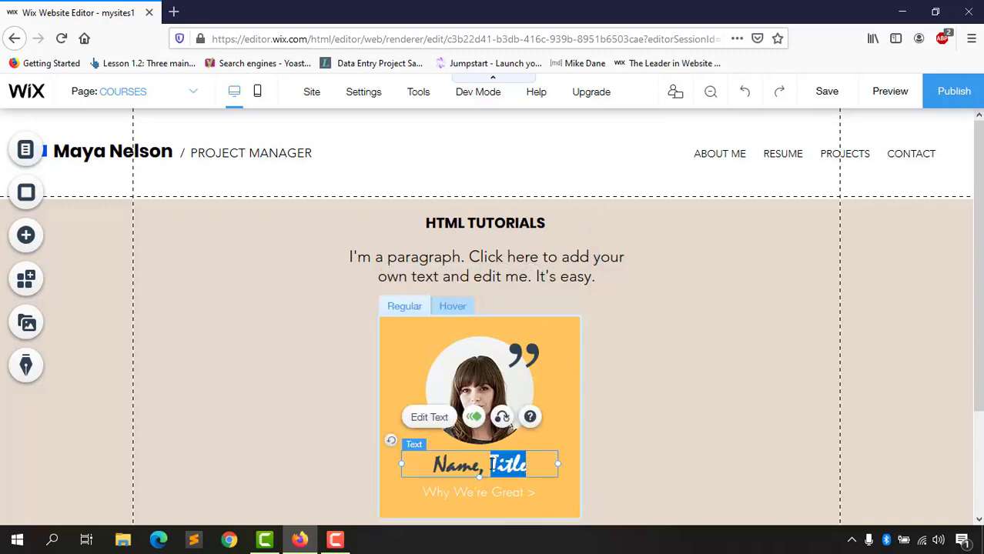
type("adasd")
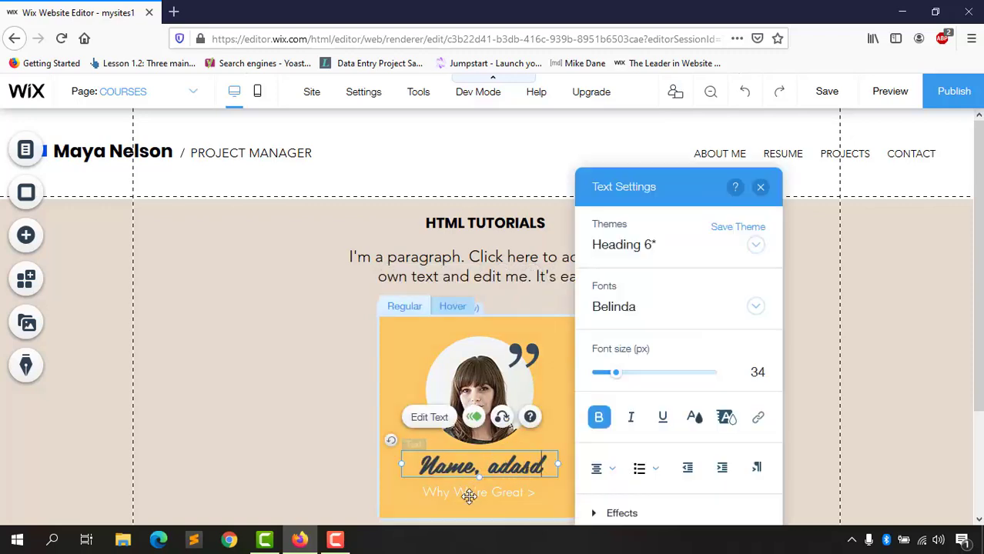
double_click(478, 493)
left_click(322, 447)
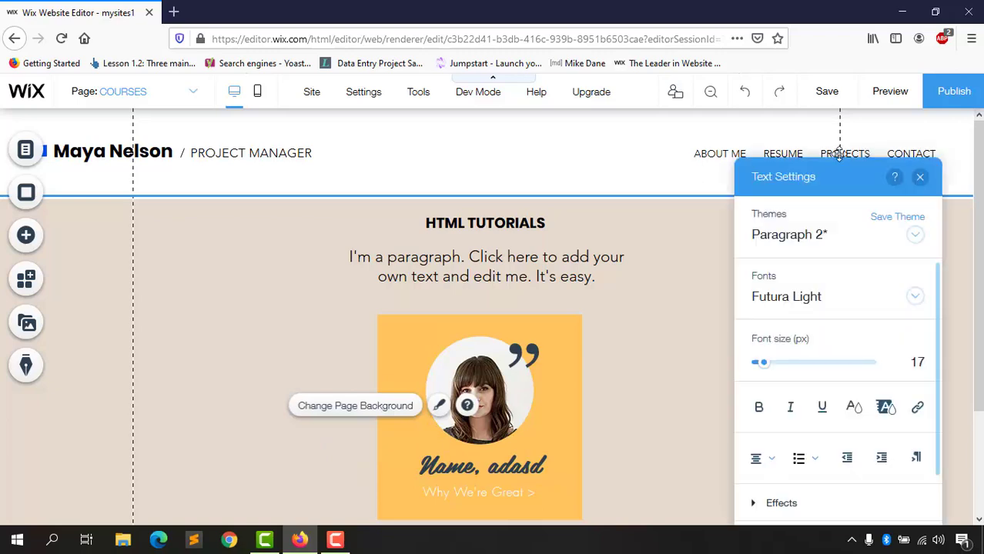
left_click(828, 91)
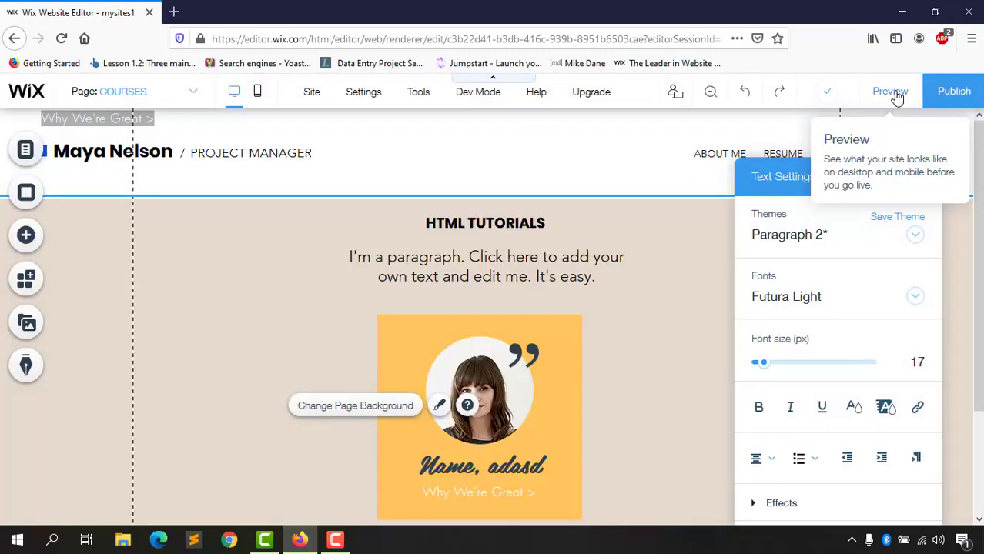
left_click(891, 92)
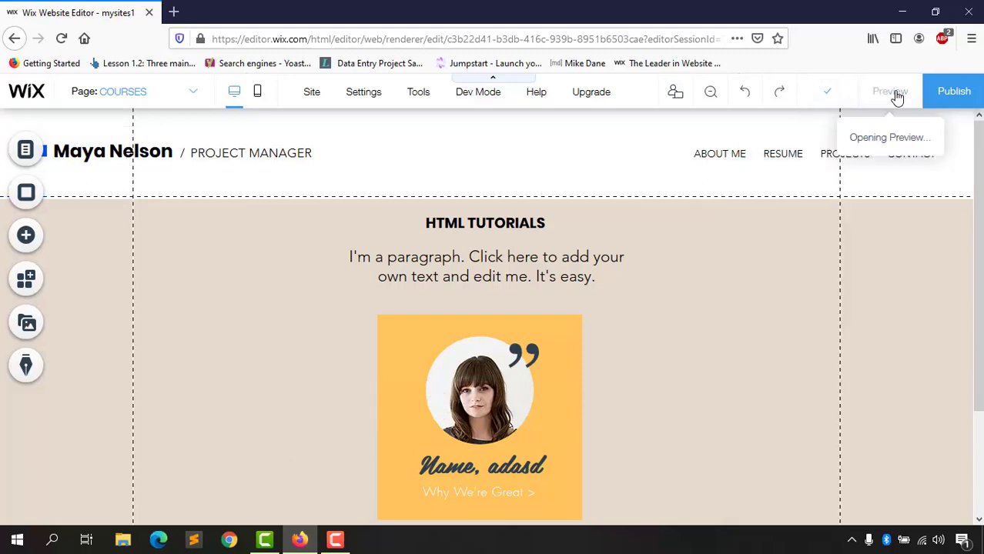
scroll(257, 457, "down", 3)
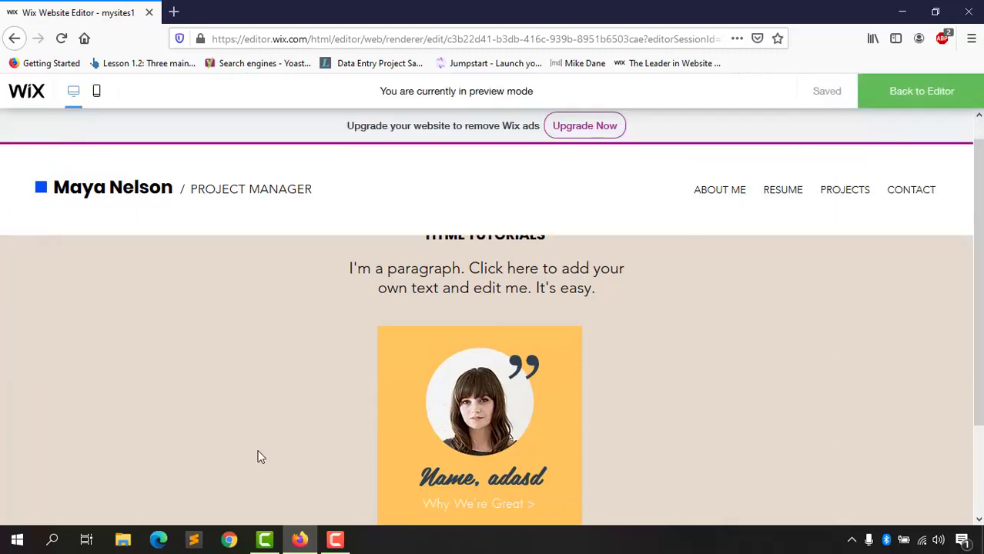
scroll(143, 466, "up", 2)
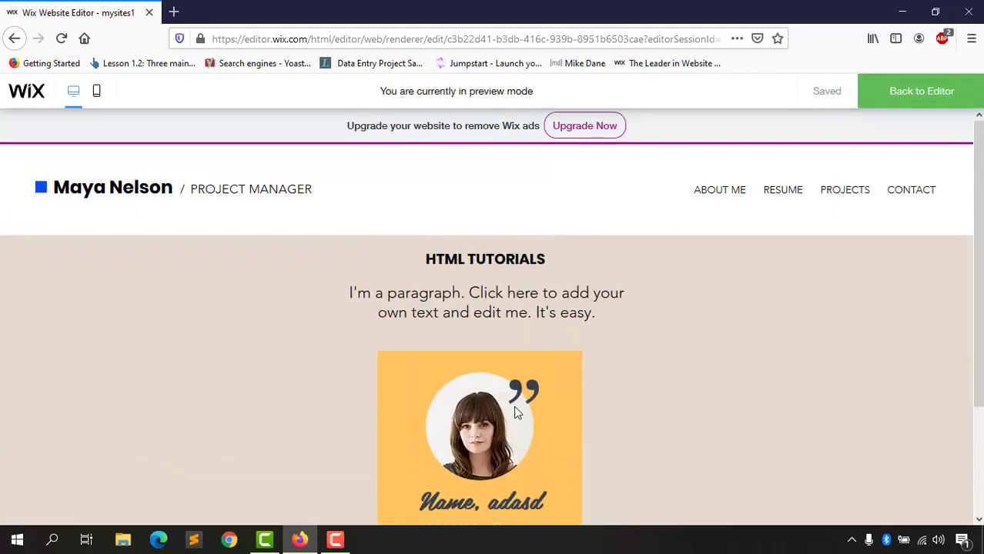
scroll(493, 420, "down", 2)
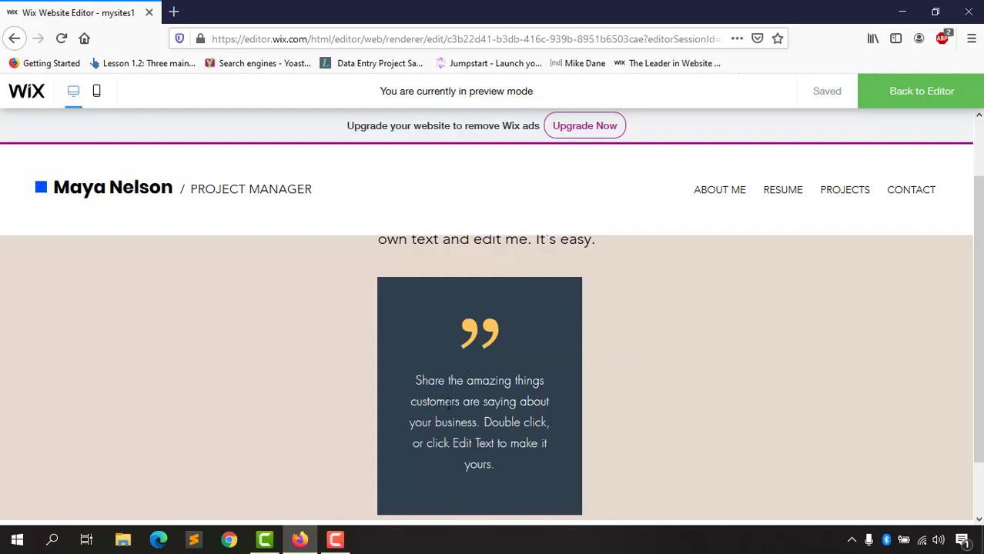
scroll(663, 385, "up", 2)
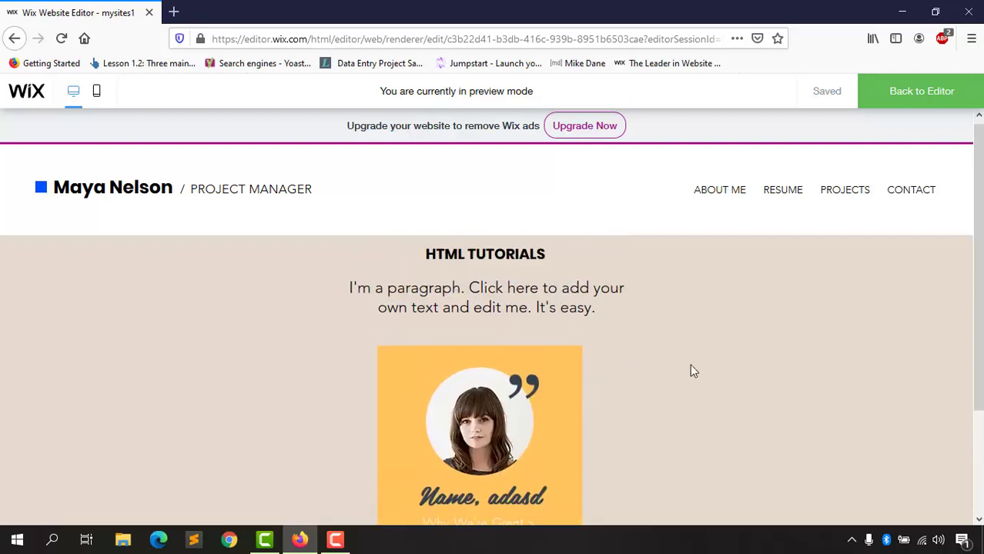
left_click(940, 90)
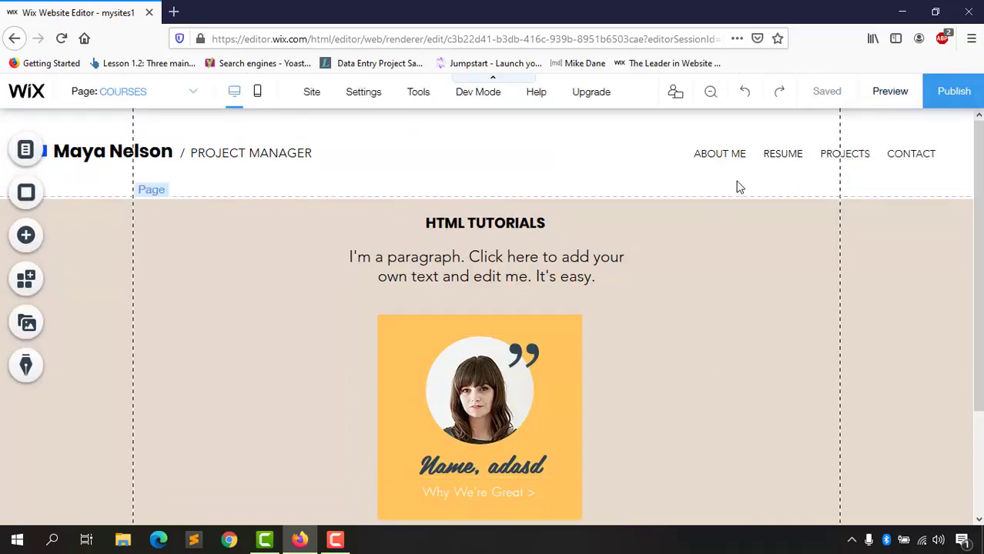
Step: Undo three times to revert the caption edit, the move and the hover box addition
left_click(751, 96)
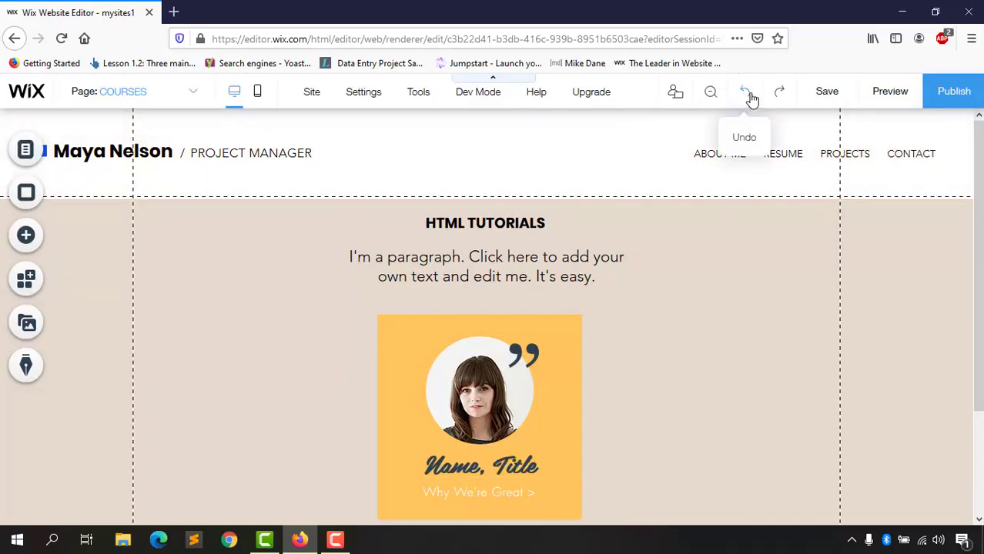
left_click(753, 98)
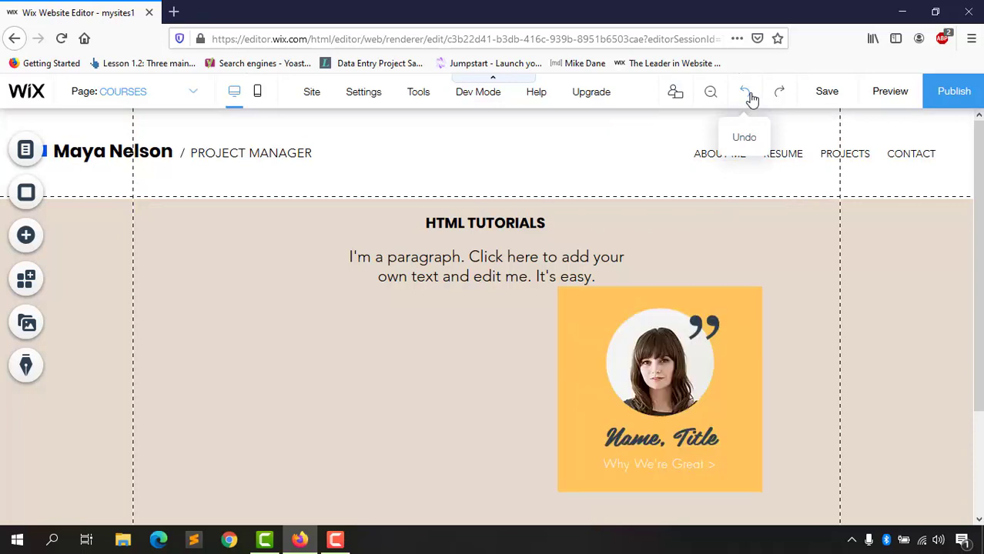
left_click(753, 97)
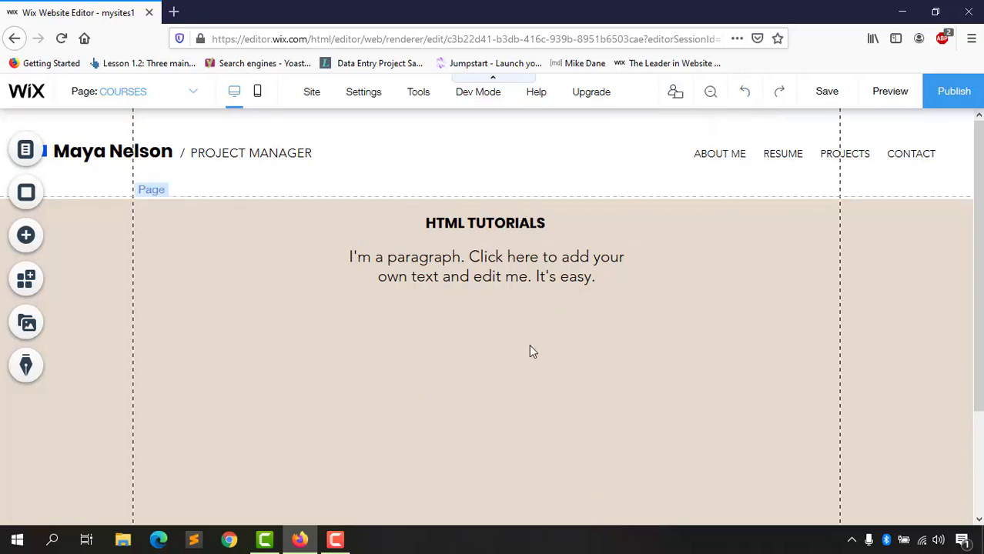
left_click(30, 243)
Step: Browse the Box elements, then scroll to the Contact strip designs such as Get in Touch
left_click(77, 249)
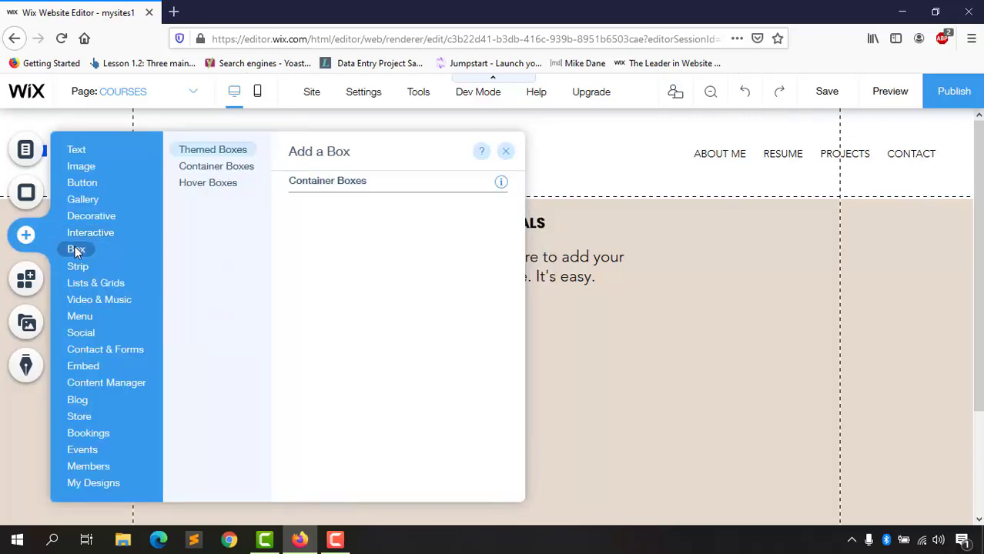
scroll(355, 308, "down", 10)
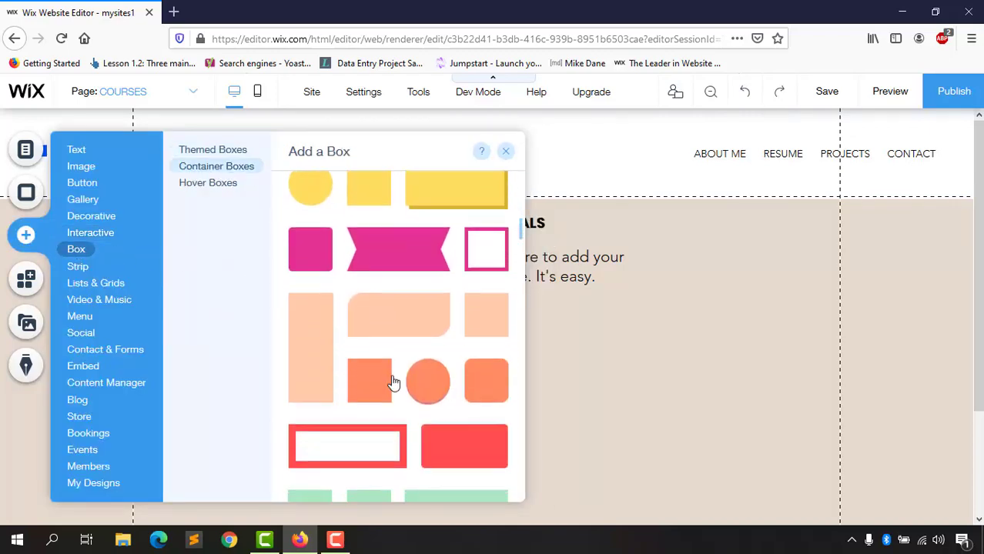
scroll(455, 385, "down", 5)
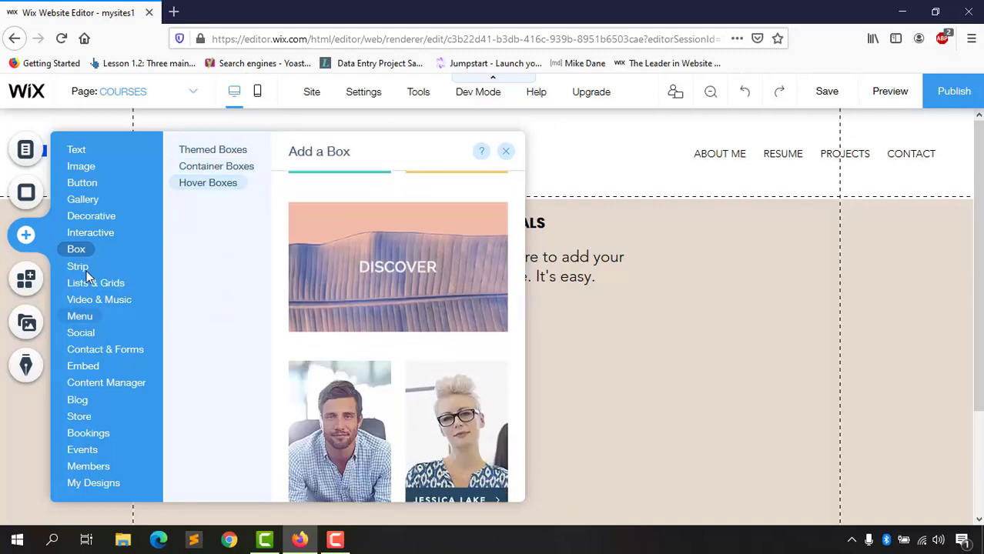
mouse_move(80, 268)
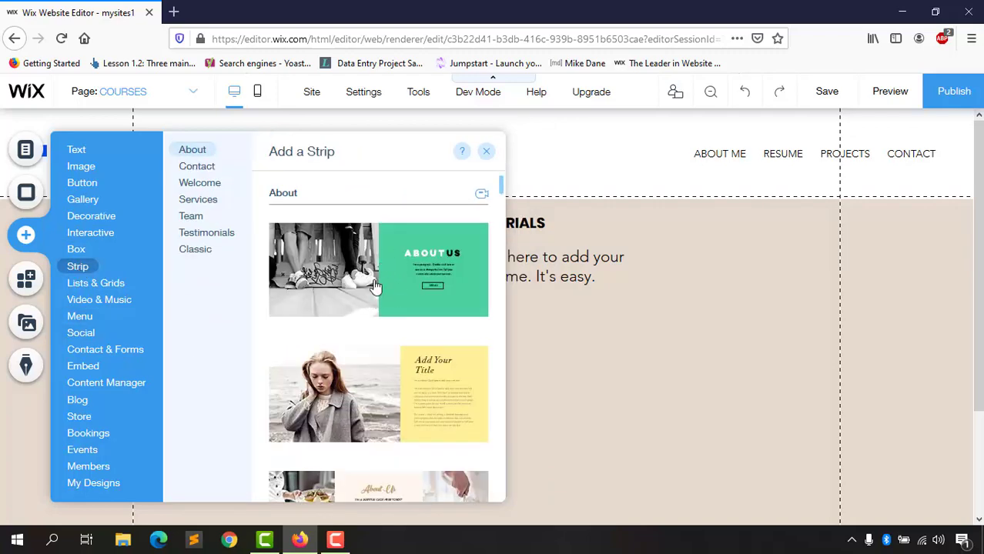
scroll(369, 331, "down", 3)
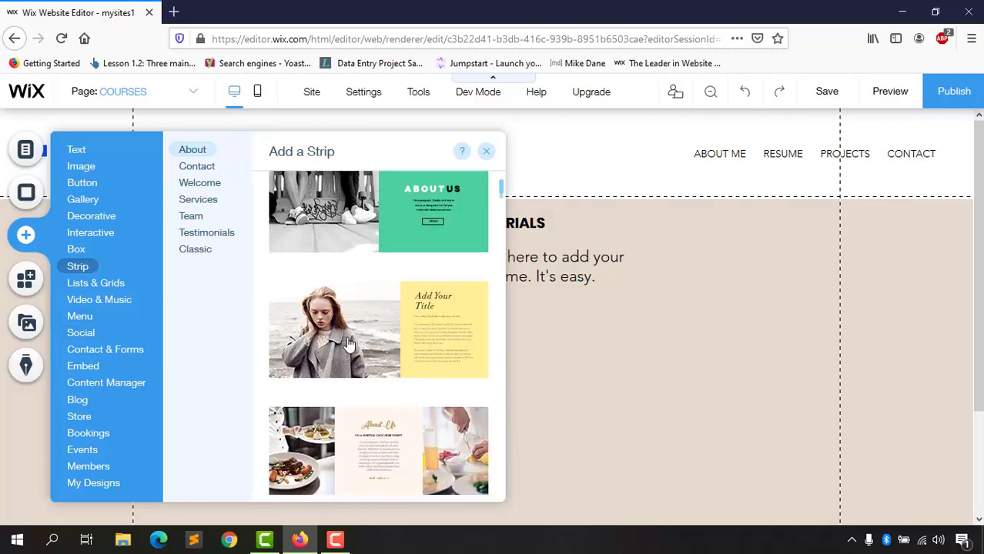
scroll(356, 315, "down", 10)
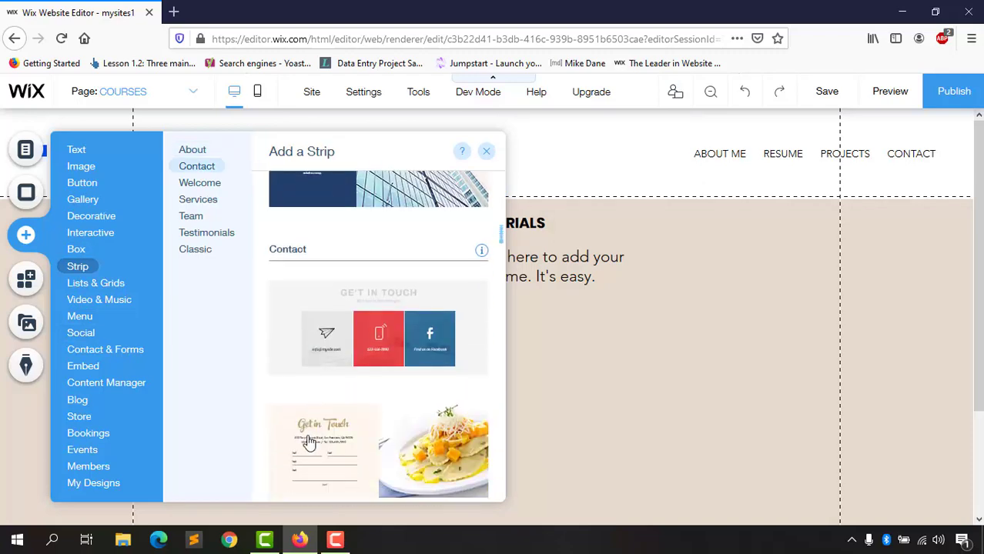
scroll(326, 396, "down", 3)
scroll(325, 395, "up", 5)
scroll(354, 355, "down", 3)
scroll(359, 352, "up", 2)
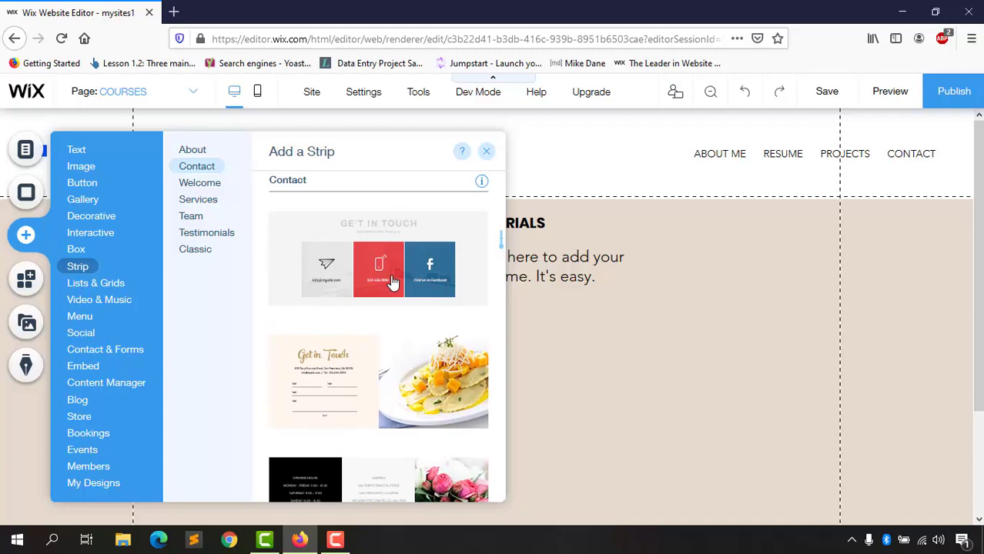
scroll(337, 377, "down", 3)
scroll(342, 345, "up", 2)
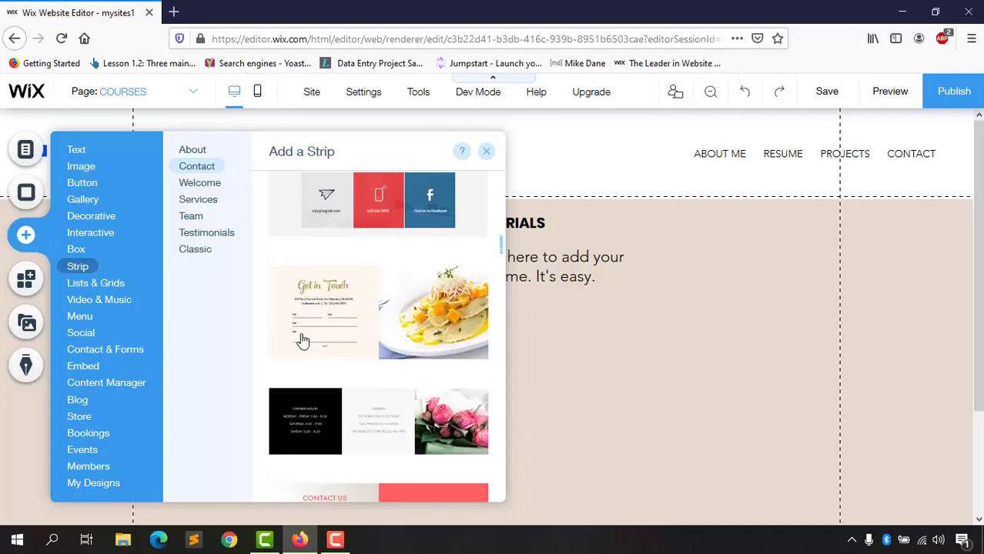
Step: Place a trial Get in Touch contact strip on the COURSES page and scroll to review it
left_click_drag(314, 314, 550, 386)
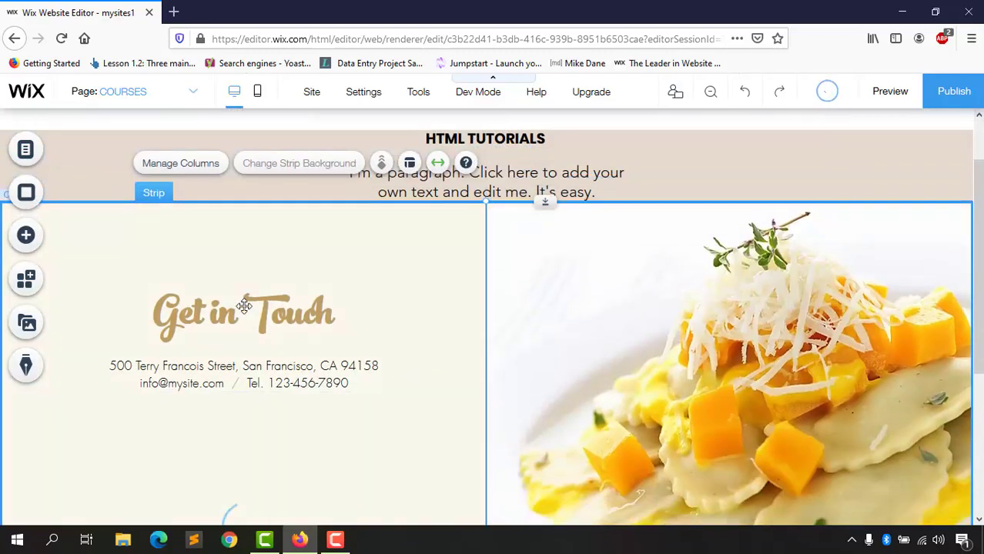
scroll(271, 307, "down", 1)
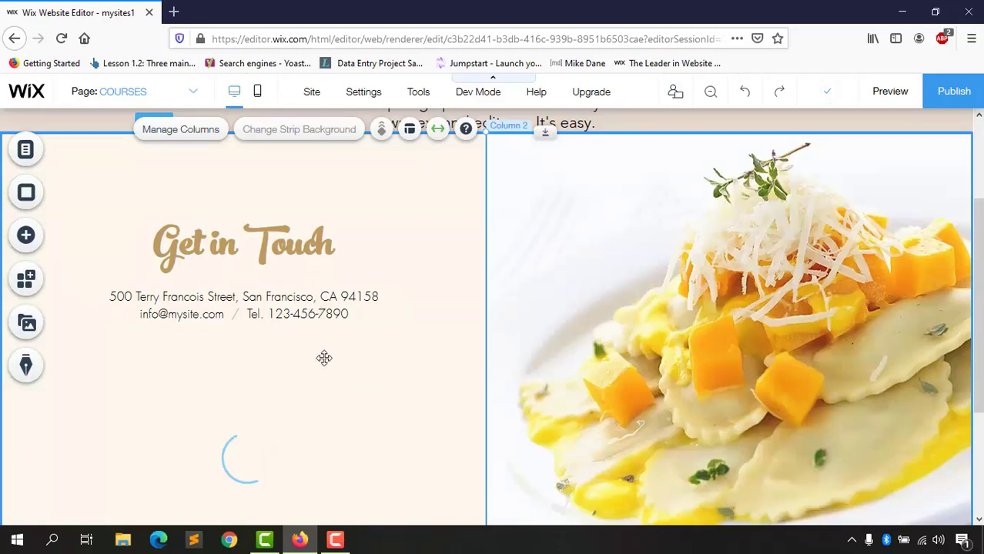
scroll(185, 409, "down", 3)
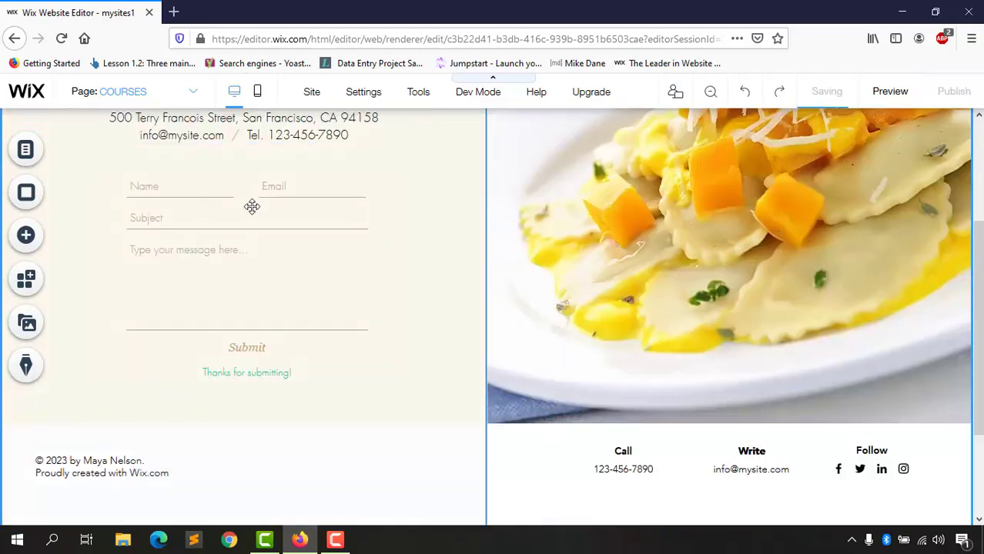
scroll(254, 231, "up", 2)
scroll(268, 334, "up", 1)
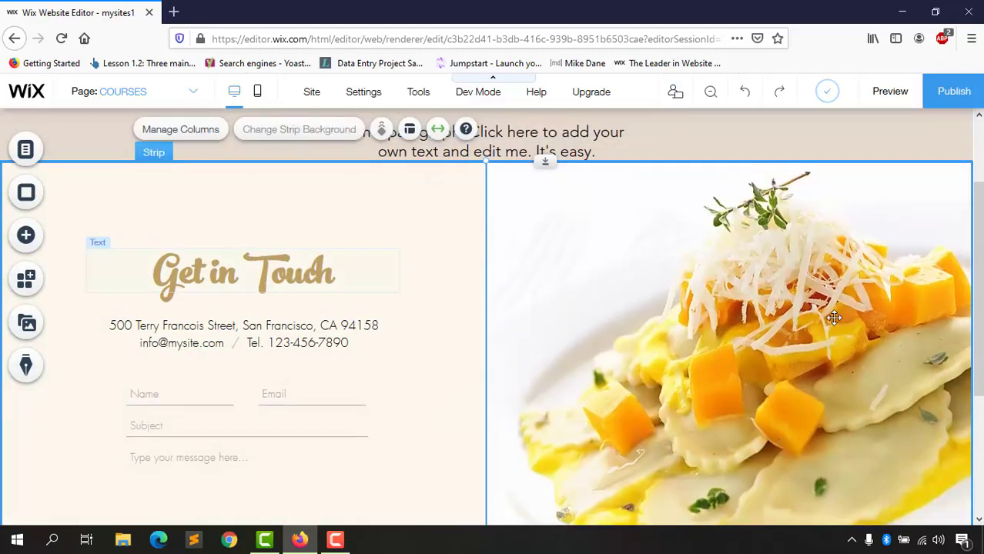
scroll(491, 389, "down", 2)
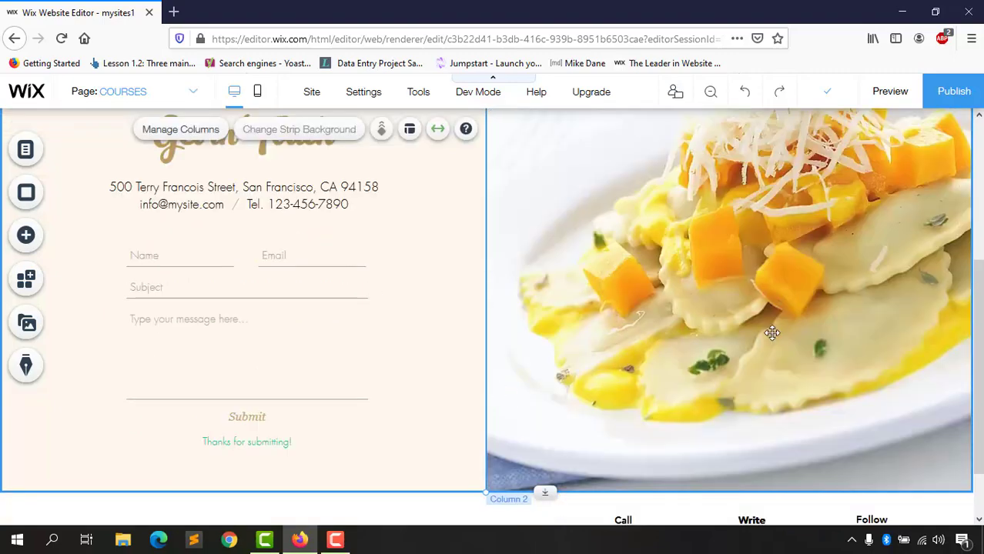
scroll(772, 332, "up", 3)
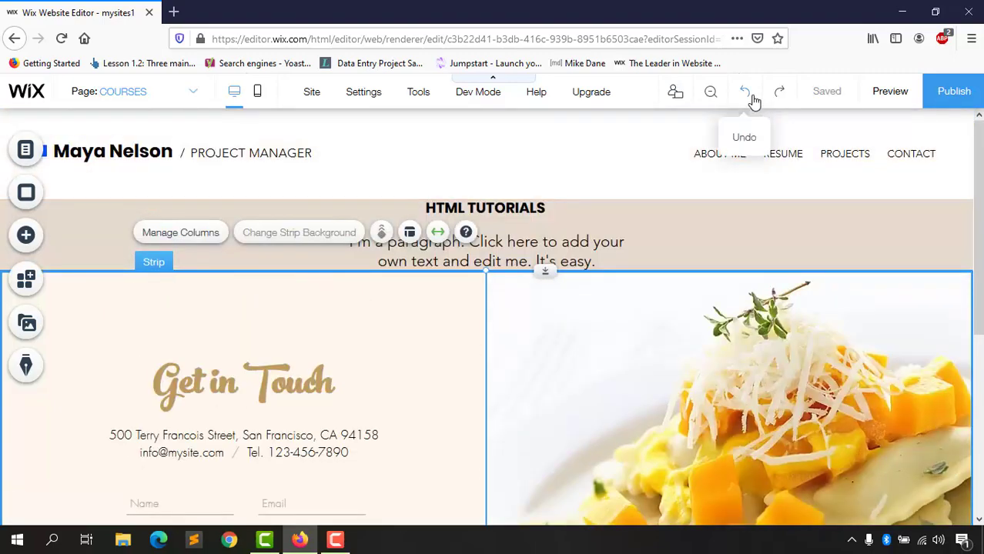
Step: Undo the contact strip and delete the VISIT NOW button
left_click(754, 98)
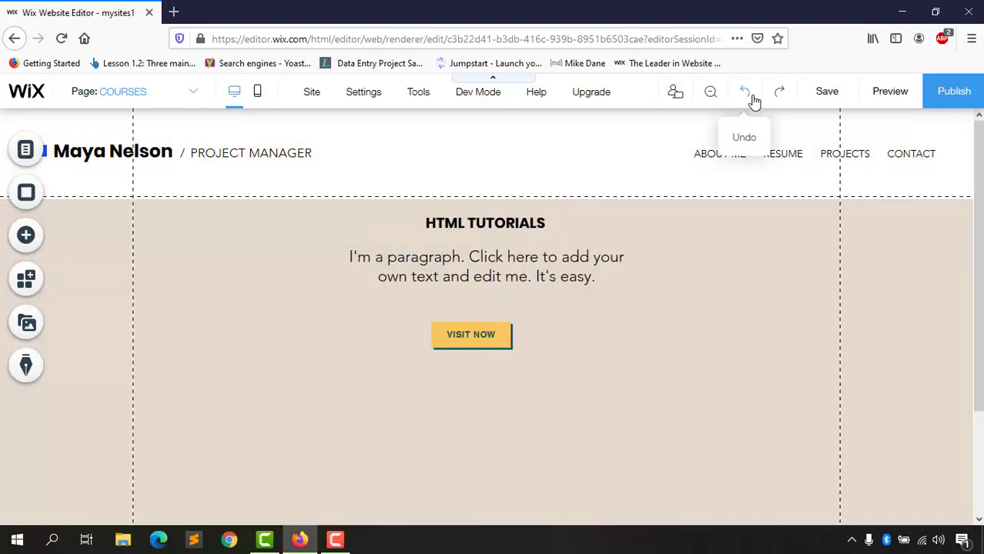
left_click(481, 338)
key("Delete")
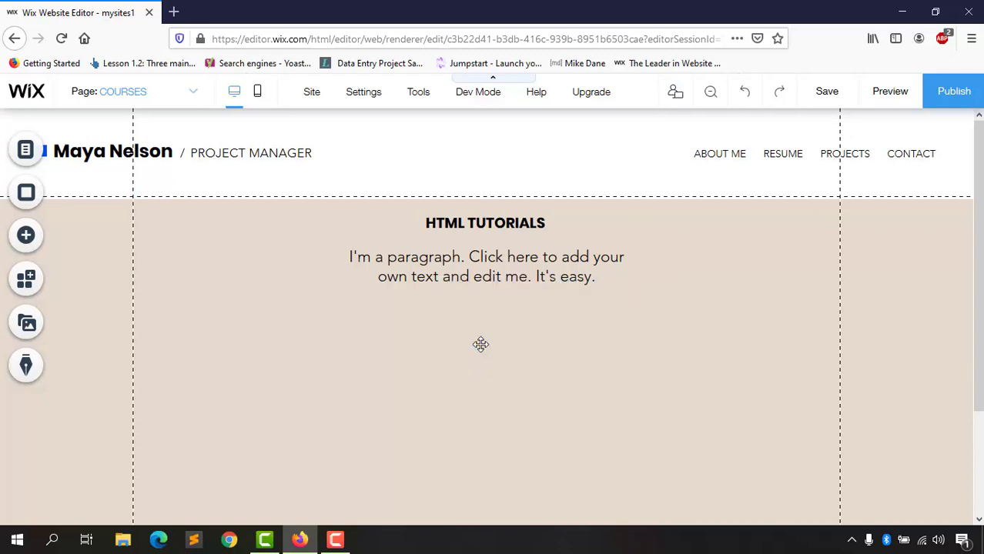
Step: In the Add panel, browse the Lists & Grids designs, then show the Video & Music elements
left_click(39, 243)
left_click(106, 284)
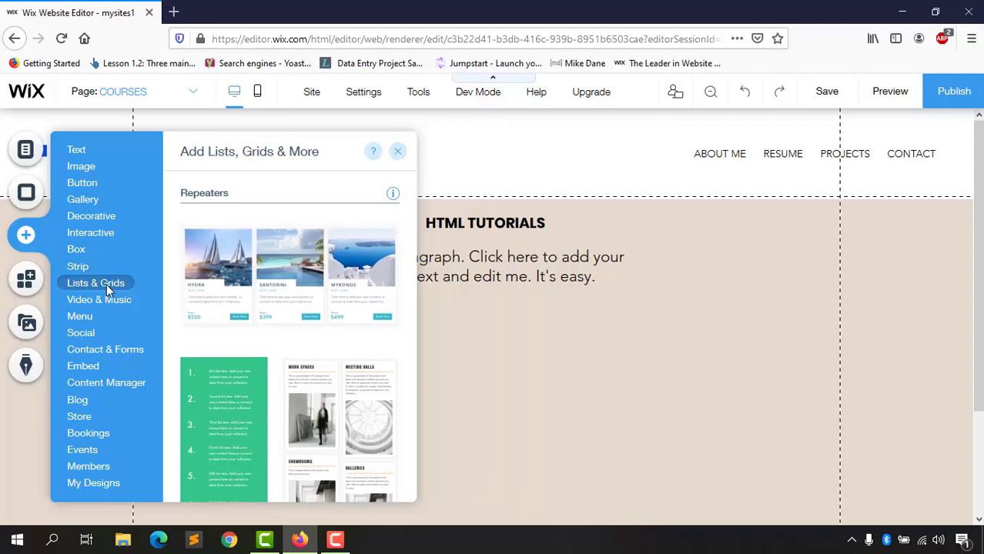
scroll(325, 378, "down", 3)
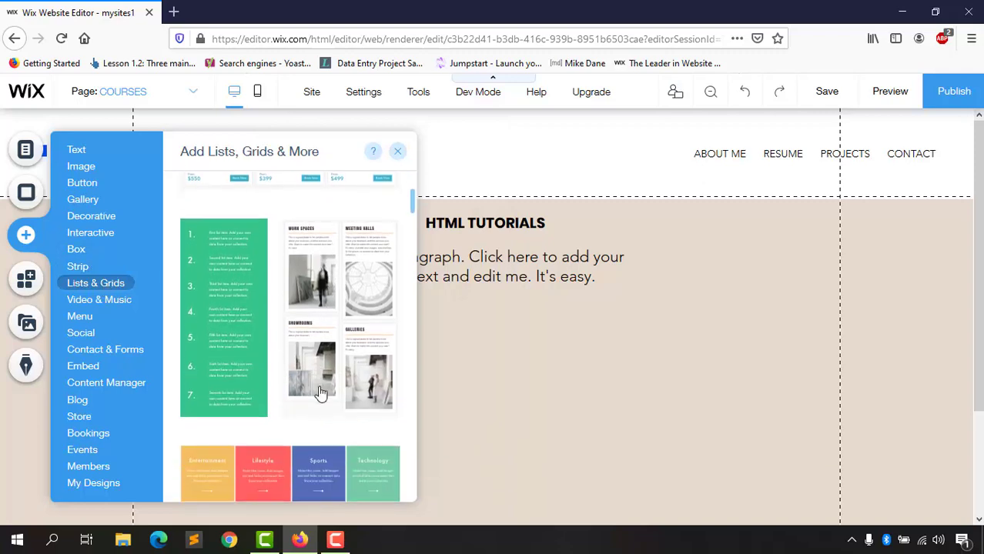
scroll(321, 396, "up", 3)
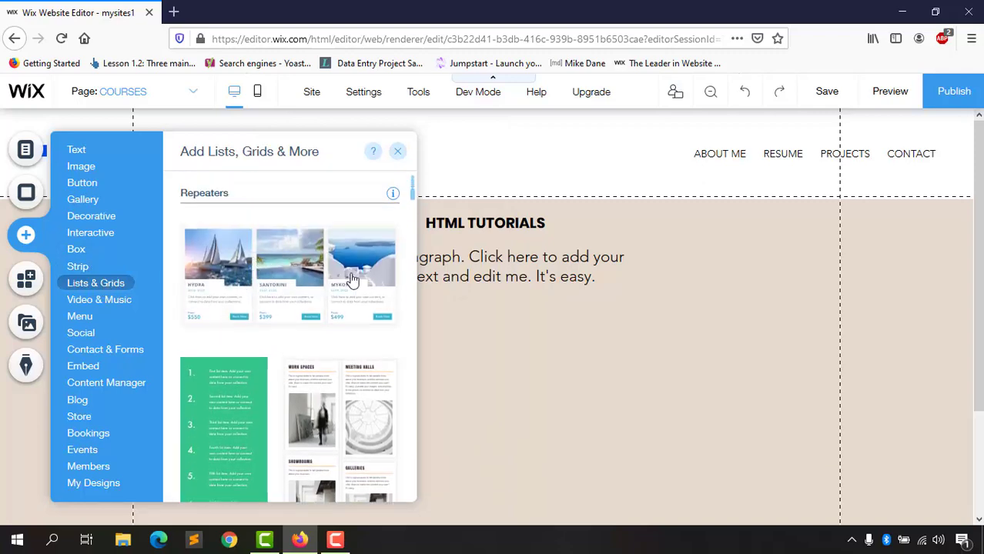
scroll(363, 331, "down", 5)
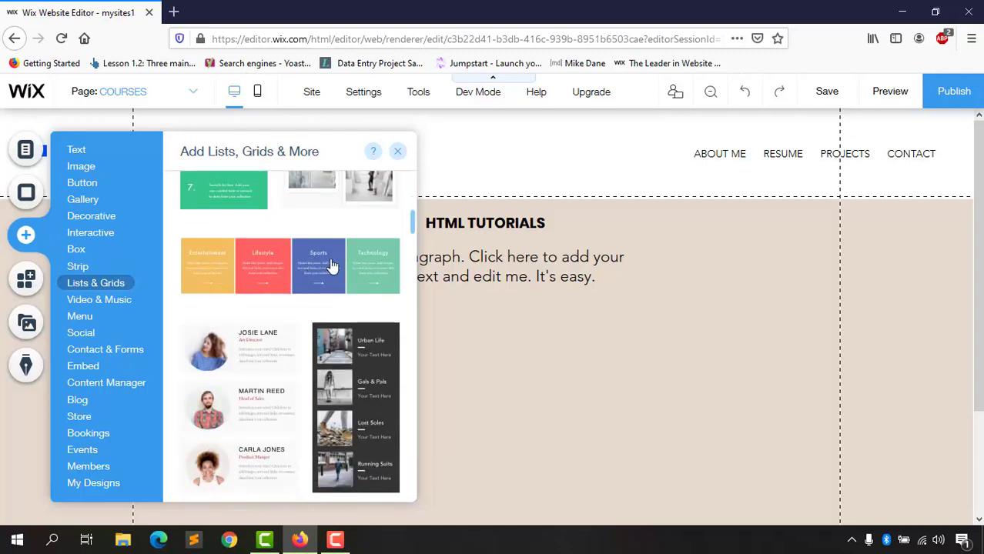
scroll(246, 409, "down", 5)
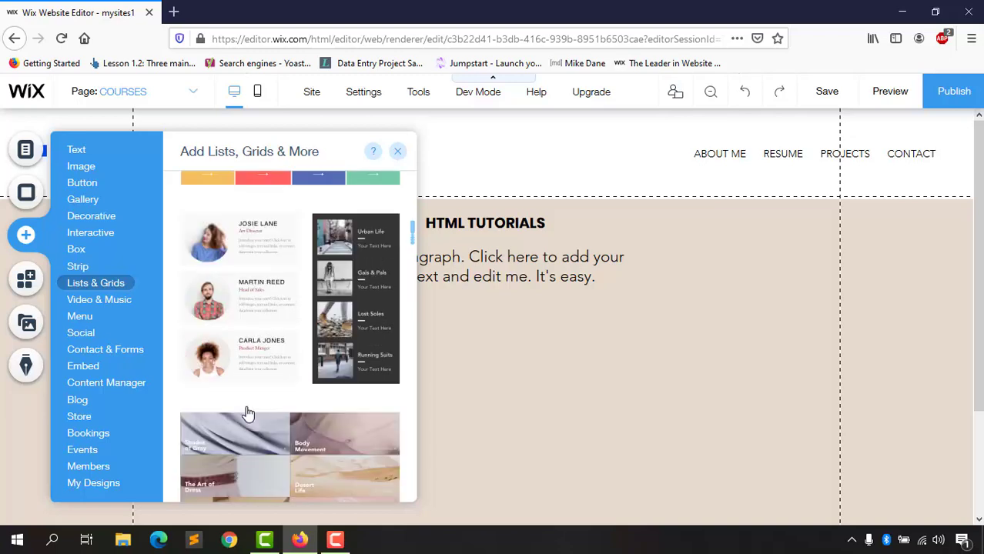
scroll(246, 414, "down", 10)
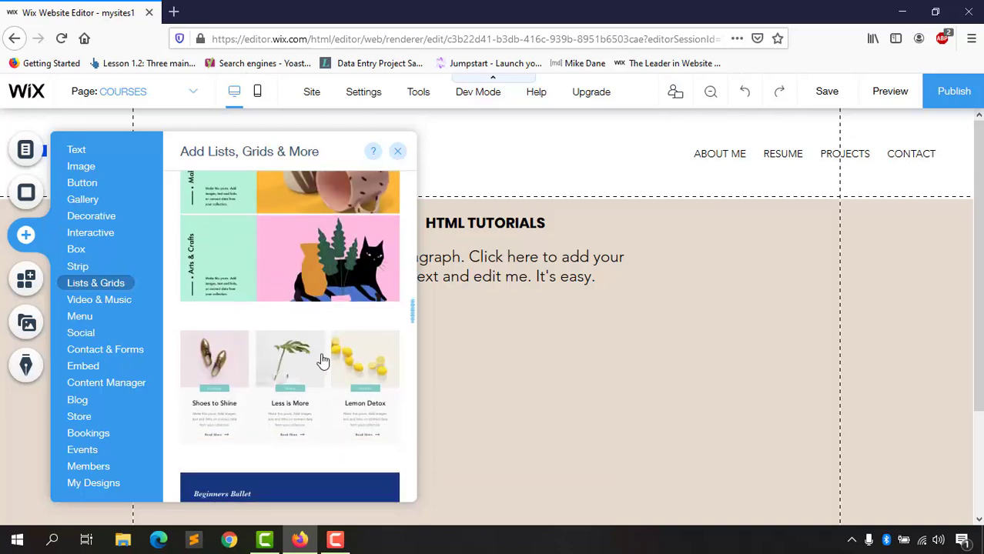
scroll(308, 316, "up", 3)
scroll(350, 346, "down", 10)
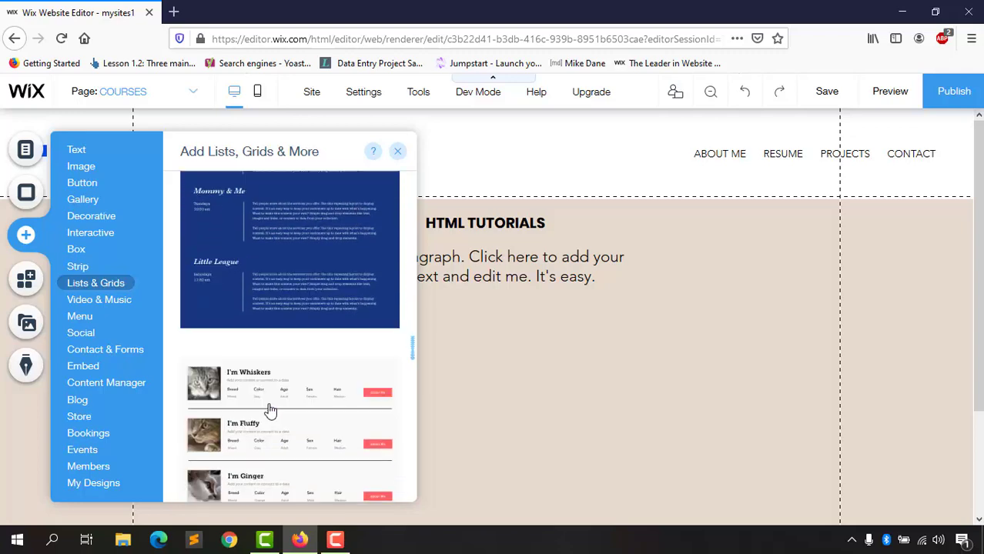
scroll(273, 421, "down", 10)
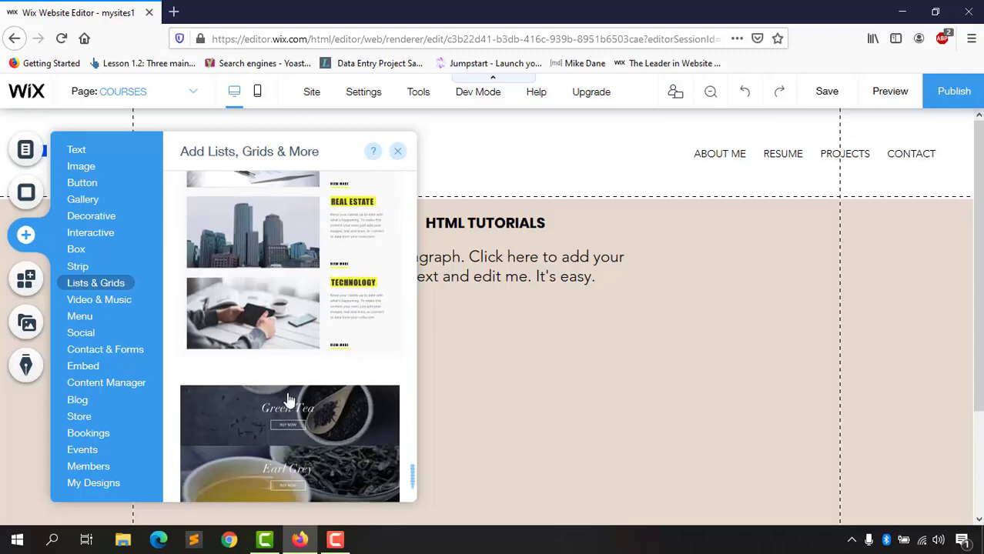
left_click(101, 303)
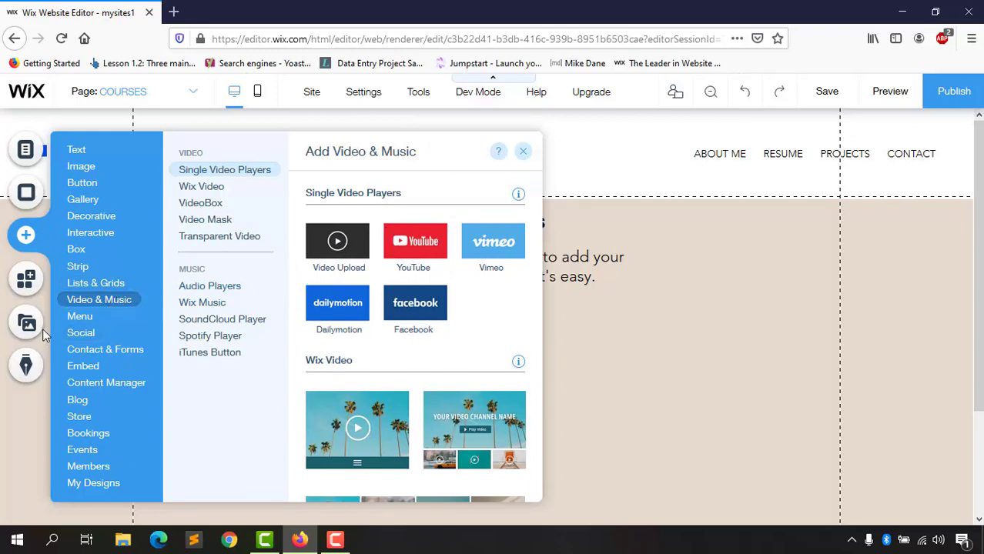
Step: Browse the Menu and Social element designs in the Add panel
left_click(80, 316)
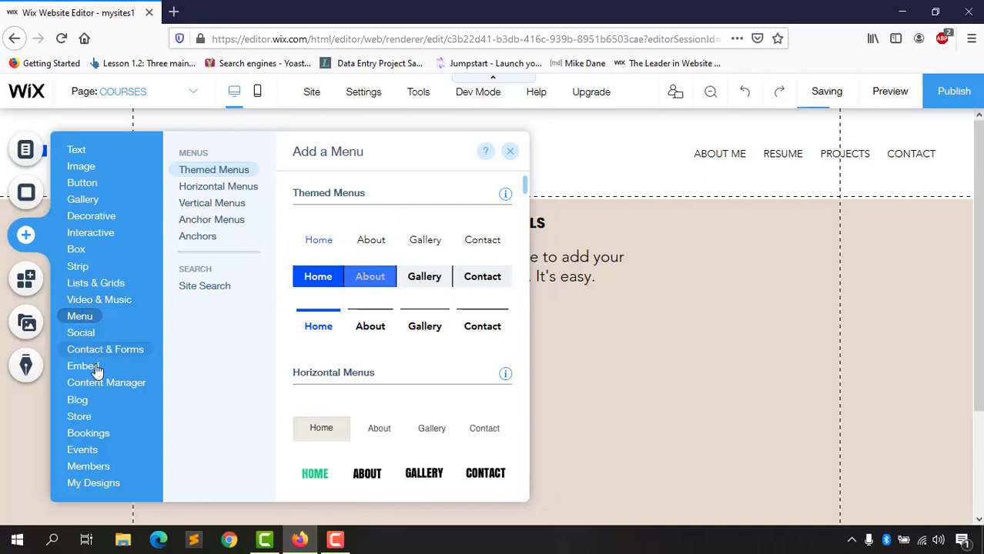
mouse_move(83, 337)
scroll(387, 347, "down", 2)
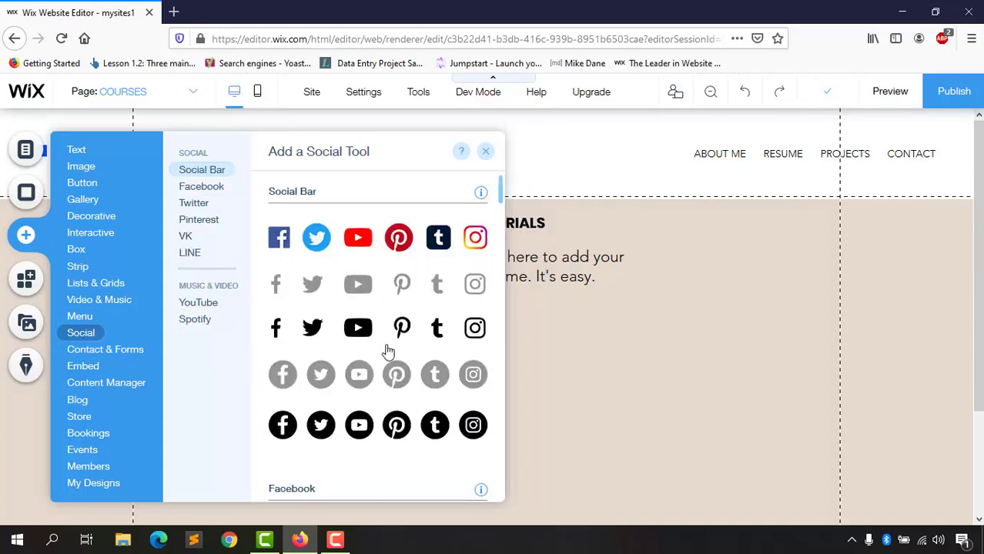
scroll(374, 303, "down", 2)
scroll(406, 323, "up", 4)
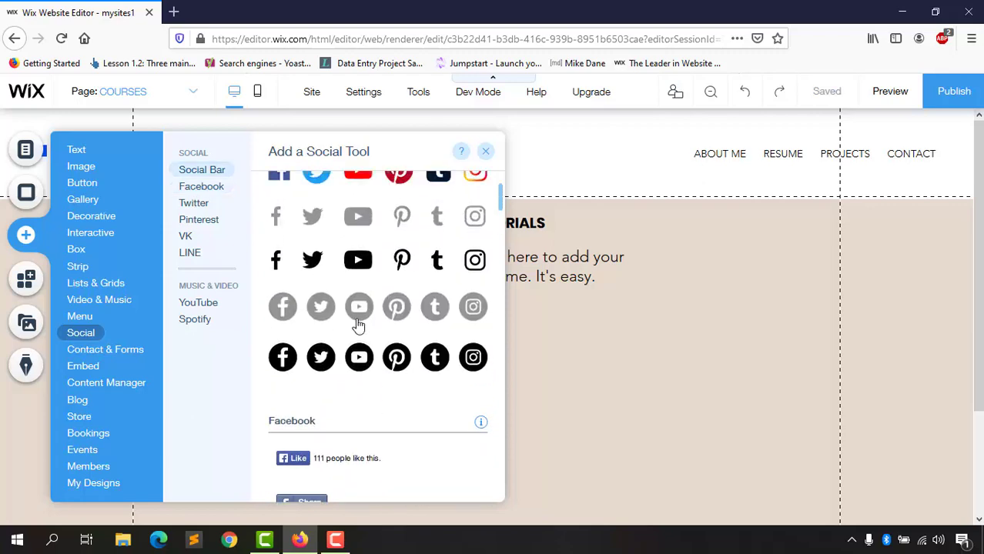
scroll(414, 260, "down", 2)
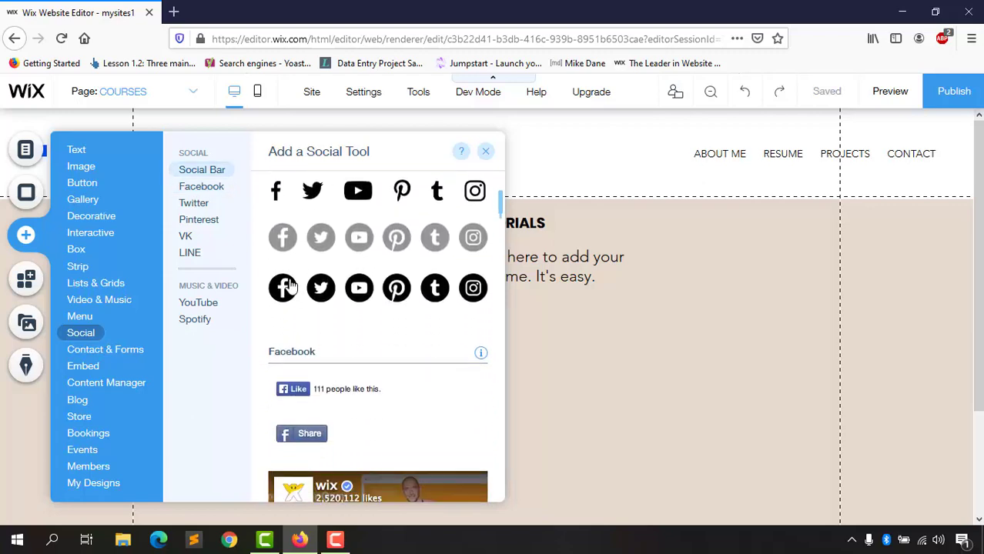
Step: Place a trial Social Bar on the page, then undo it
left_click_drag(308, 246, 575, 362)
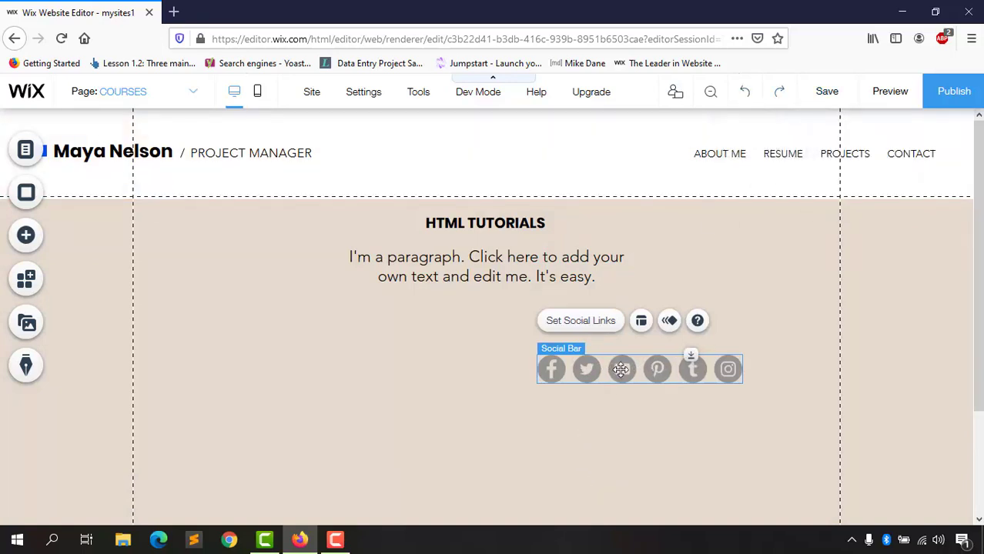
left_click(744, 92)
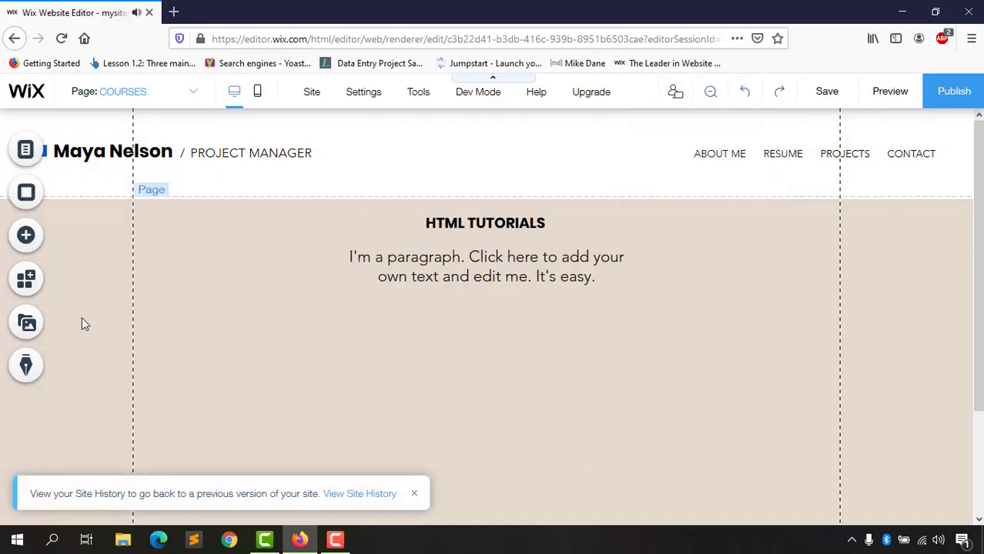
left_click(25, 235)
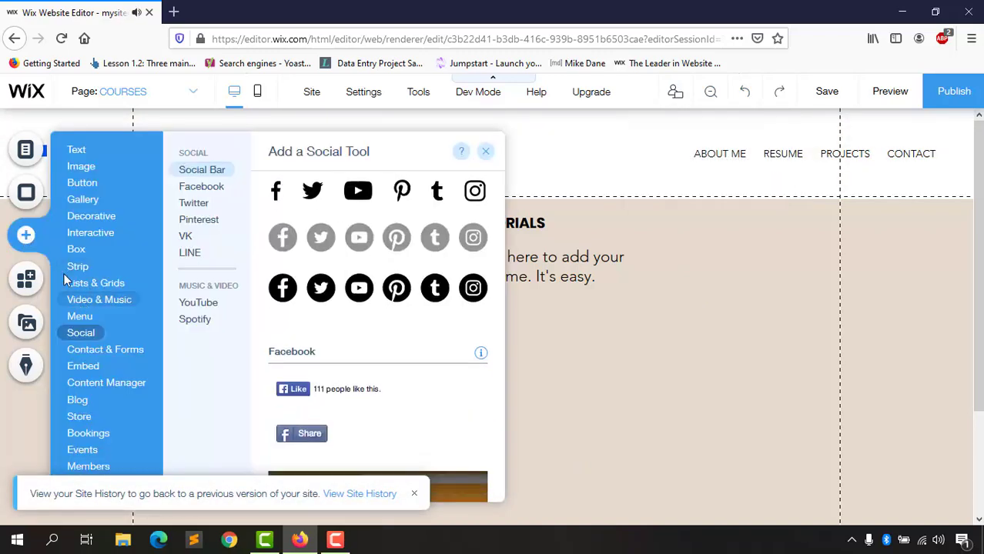
Step: Preview the Contact & Forms, Embed, Blog, Events and Members categories without adding anything
mouse_move(115, 344)
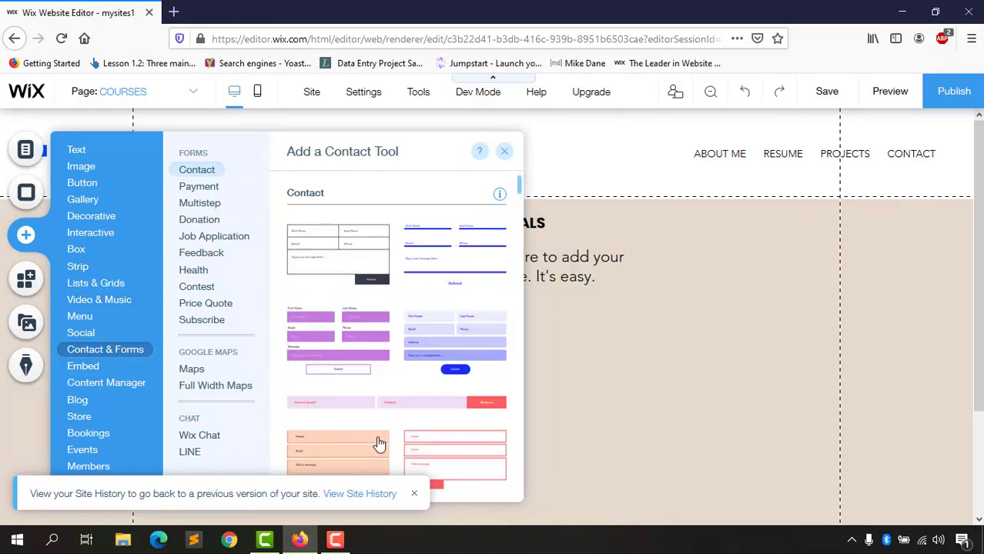
scroll(393, 348, "down", 3)
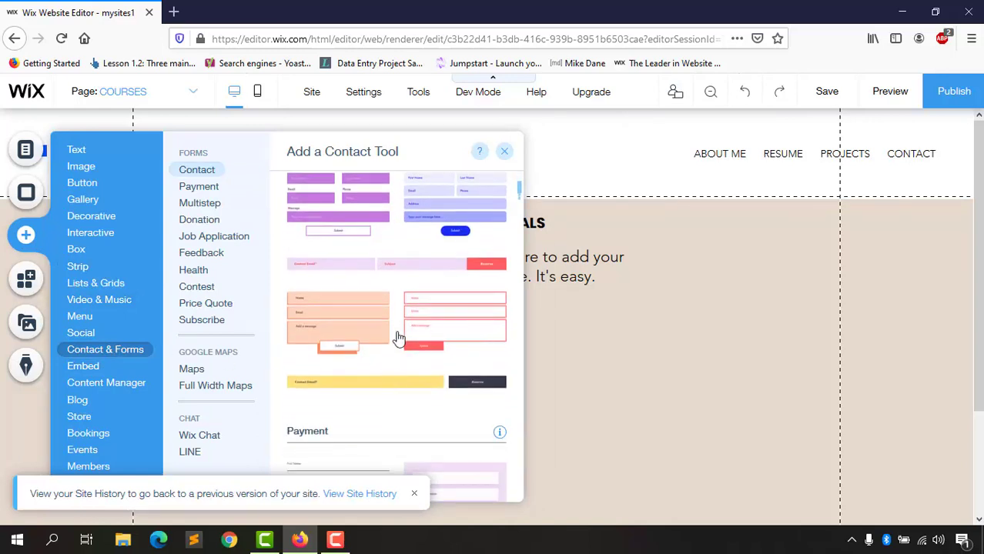
scroll(398, 337, "down", 10)
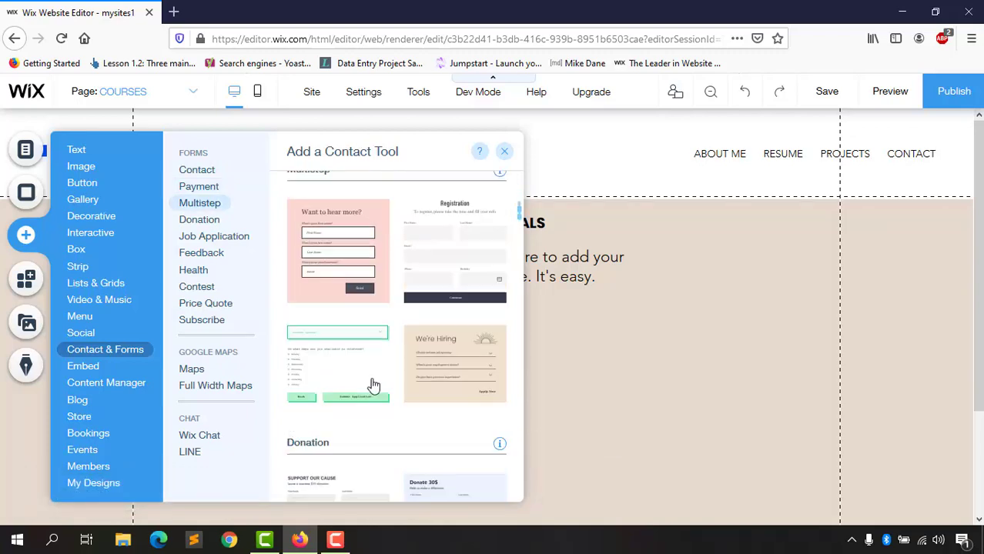
scroll(372, 385, "up", 6)
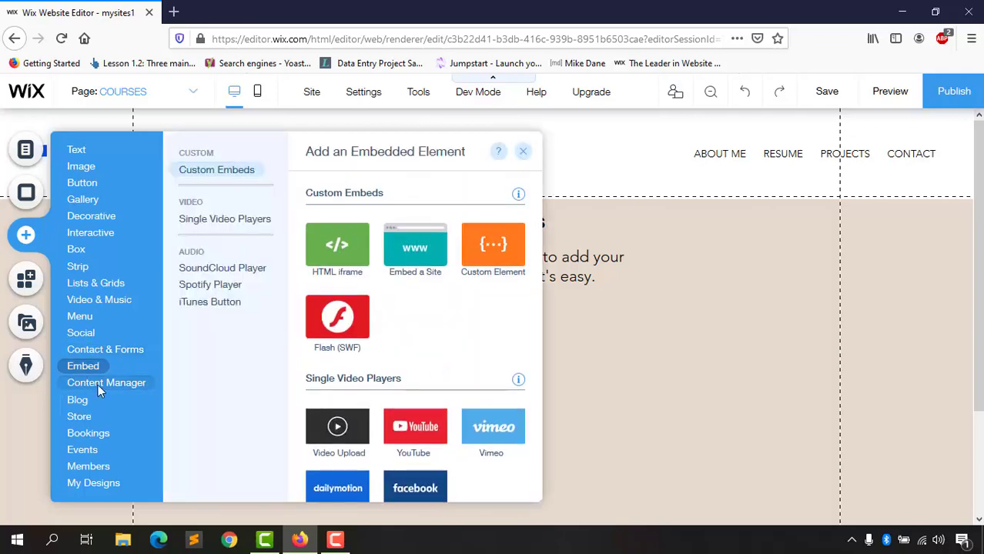
mouse_move(90, 403)
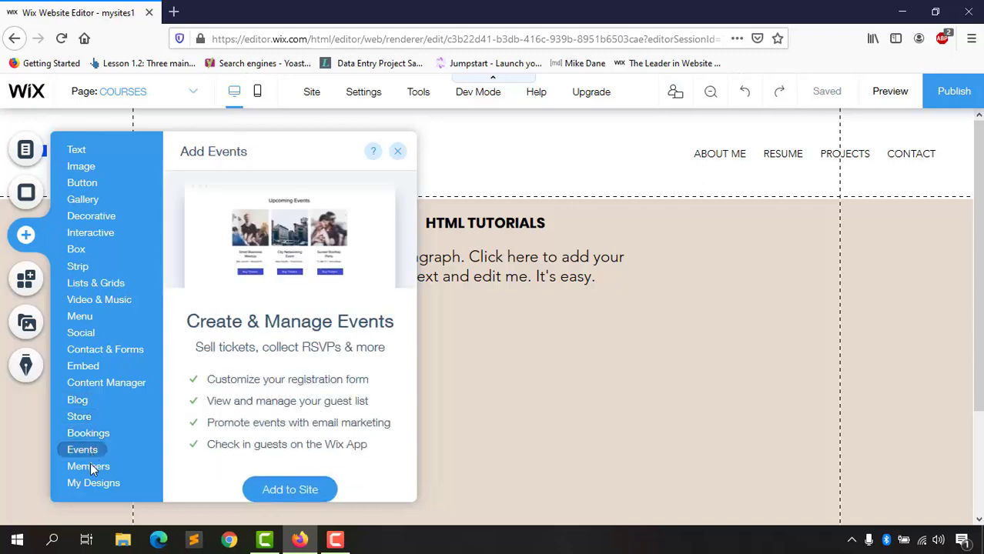
mouse_move(90, 468)
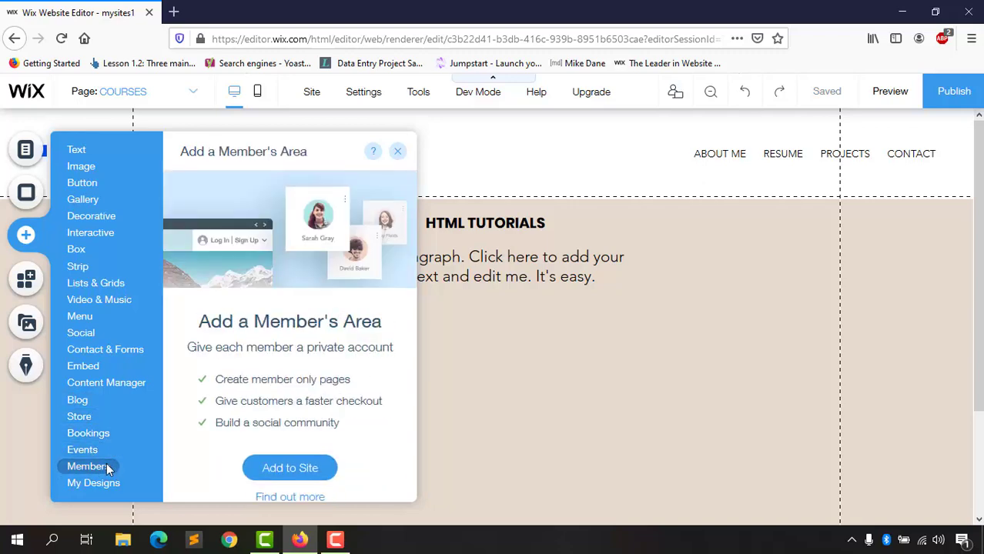
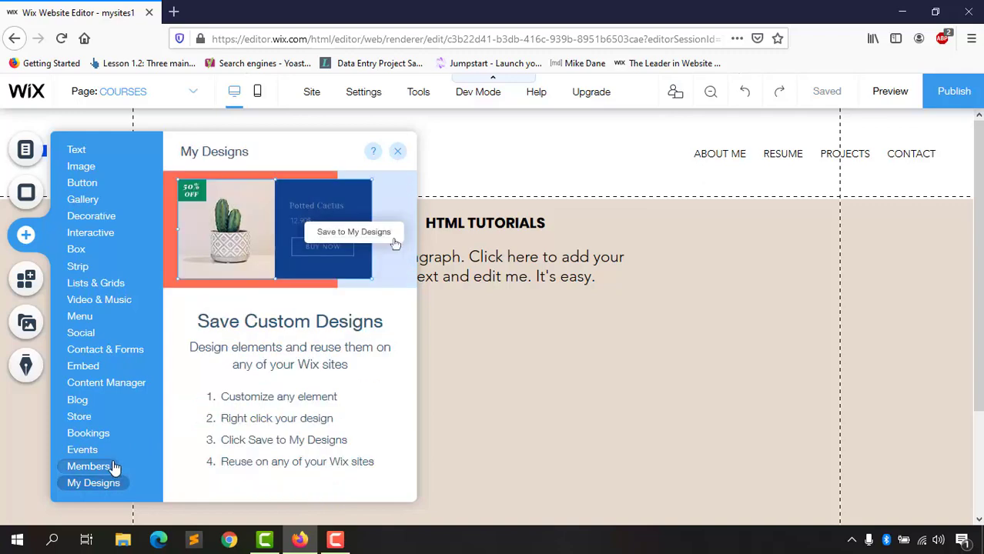
Step: Browse the My Designs, Image and Decorative categories, then close the Add panel
mouse_move(112, 489)
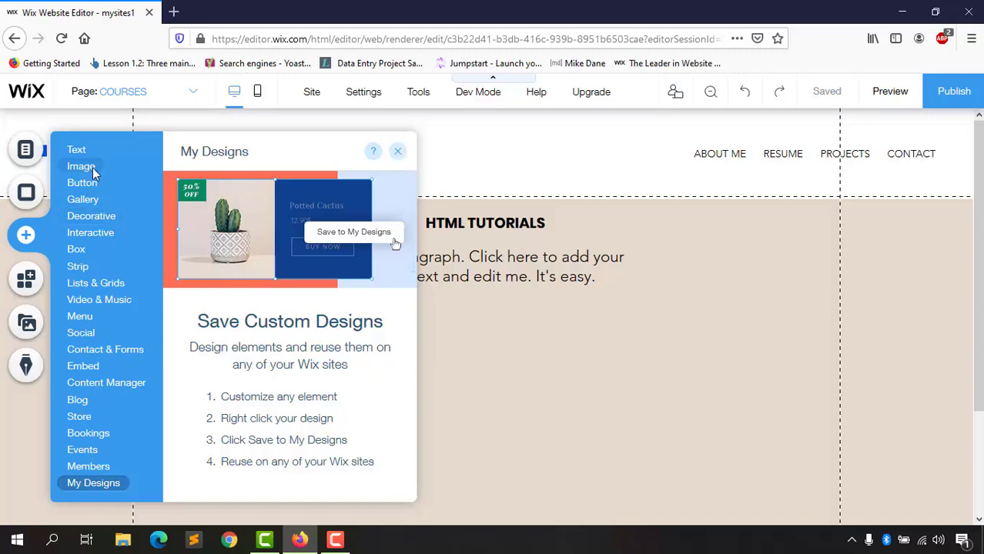
mouse_move(86, 168)
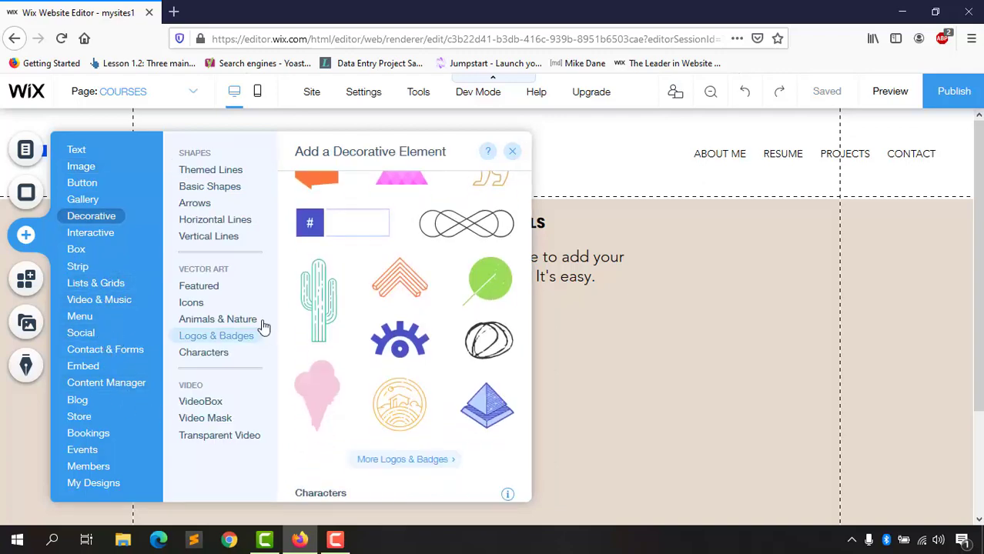
scroll(401, 339, "down", 10)
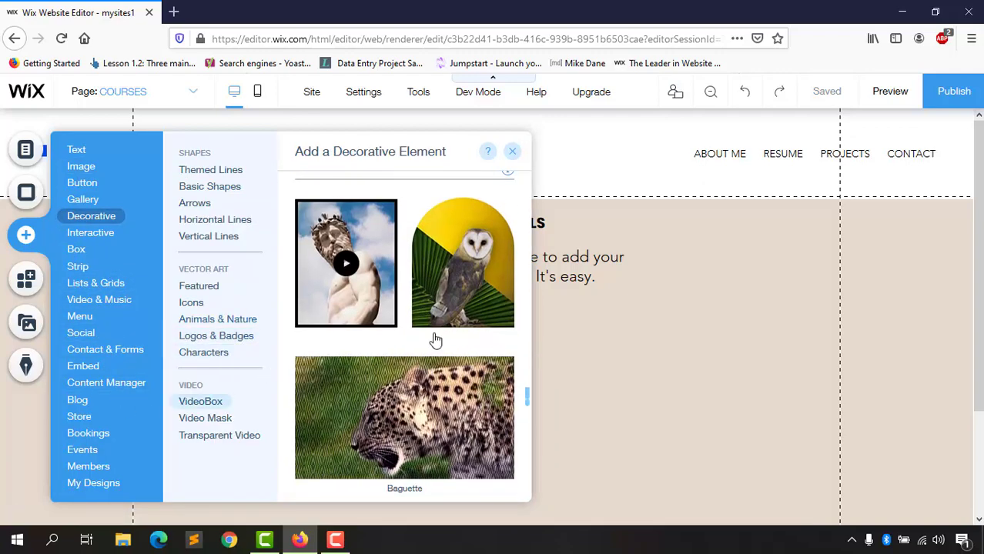
left_click(516, 154)
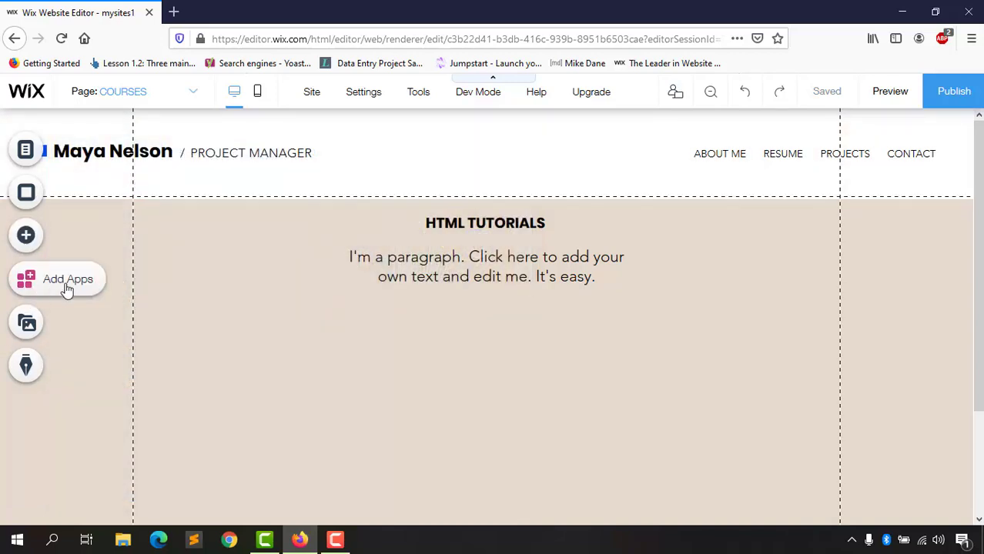
left_click(67, 290)
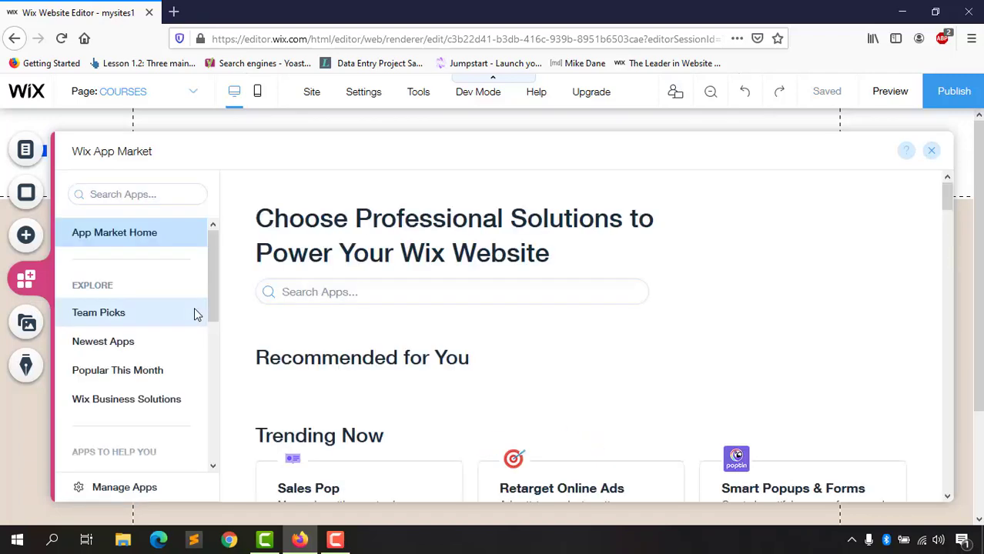
scroll(410, 296, "down", 3)
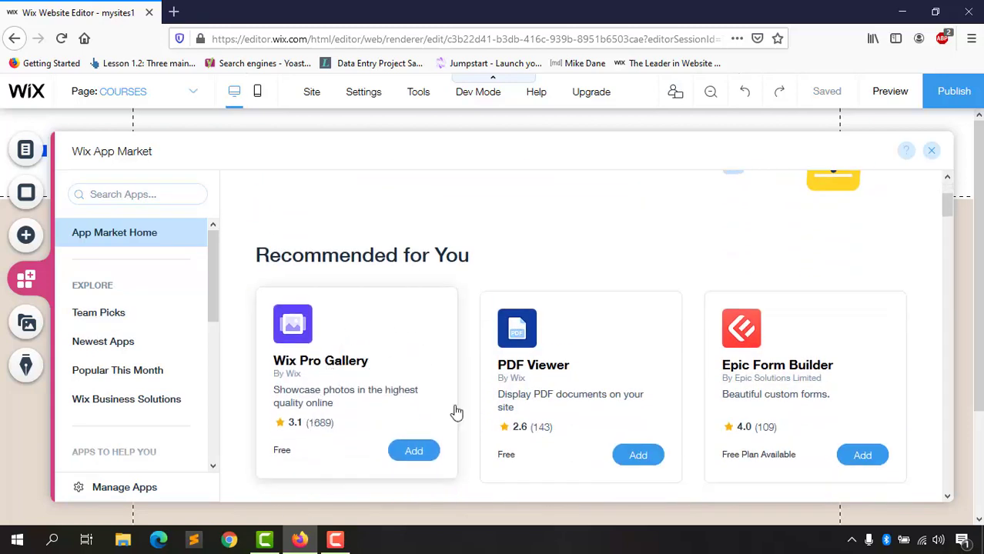
scroll(606, 385, "down", 6)
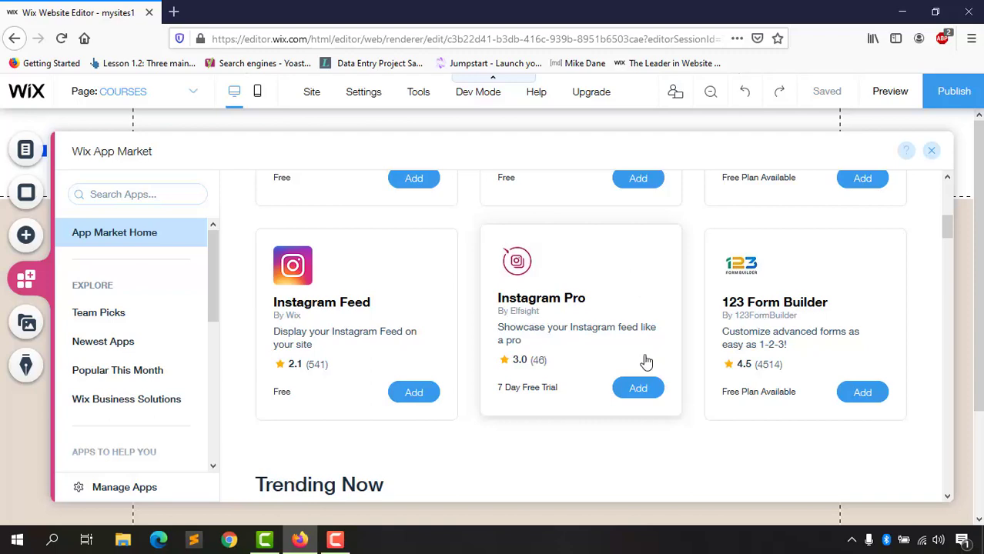
scroll(639, 388, "down", 5)
scroll(635, 397, "down", 1)
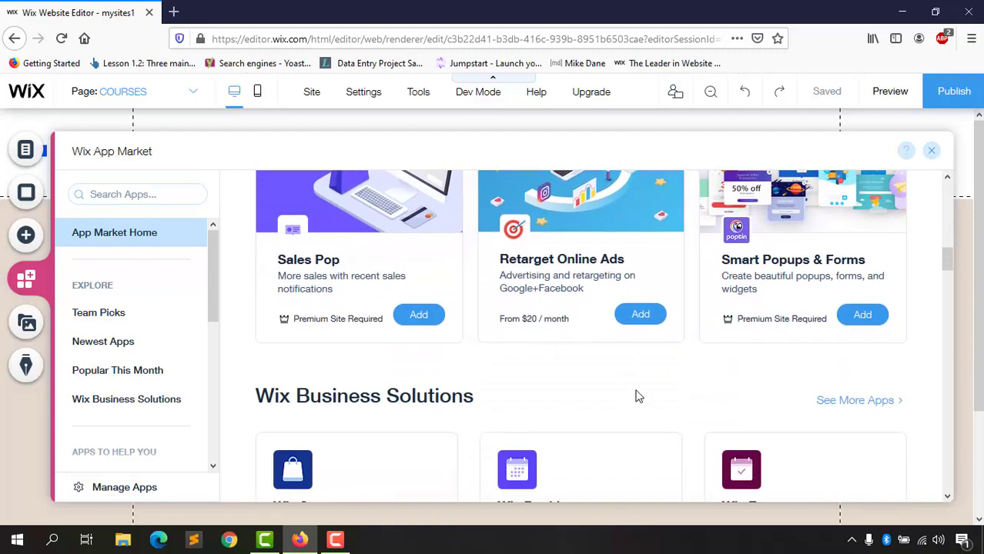
scroll(628, 378, "up", 1)
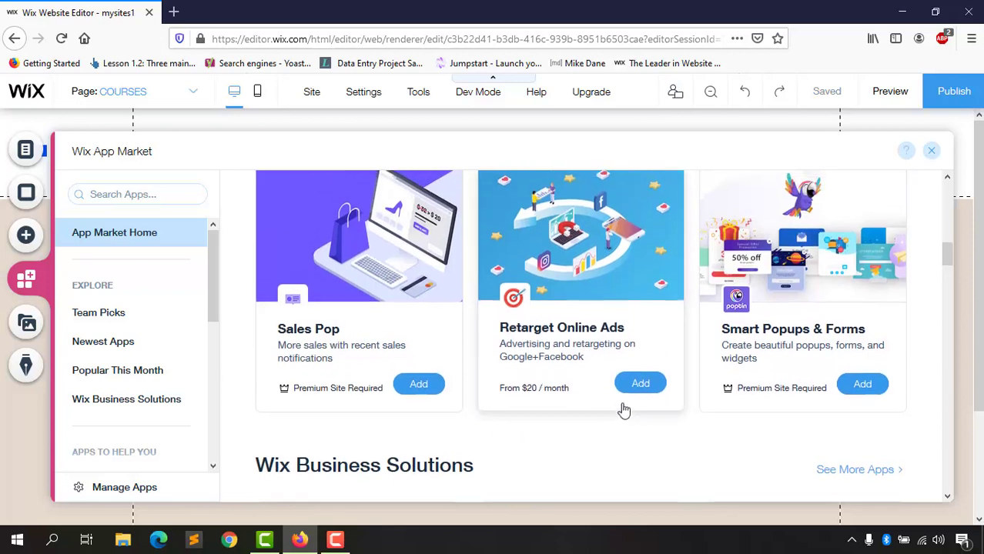
scroll(846, 345, "down", 5)
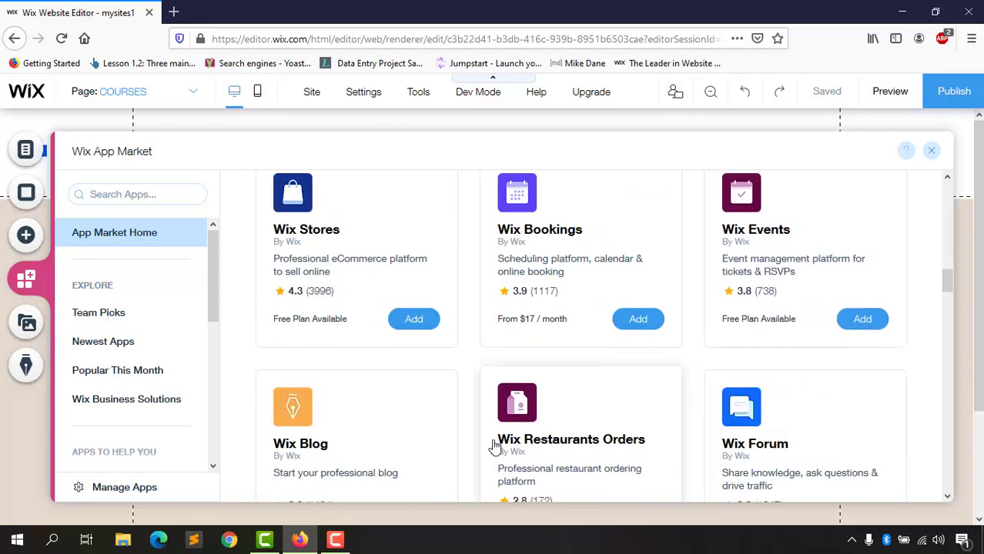
scroll(830, 378, "down", 3)
scroll(837, 378, "down", 2)
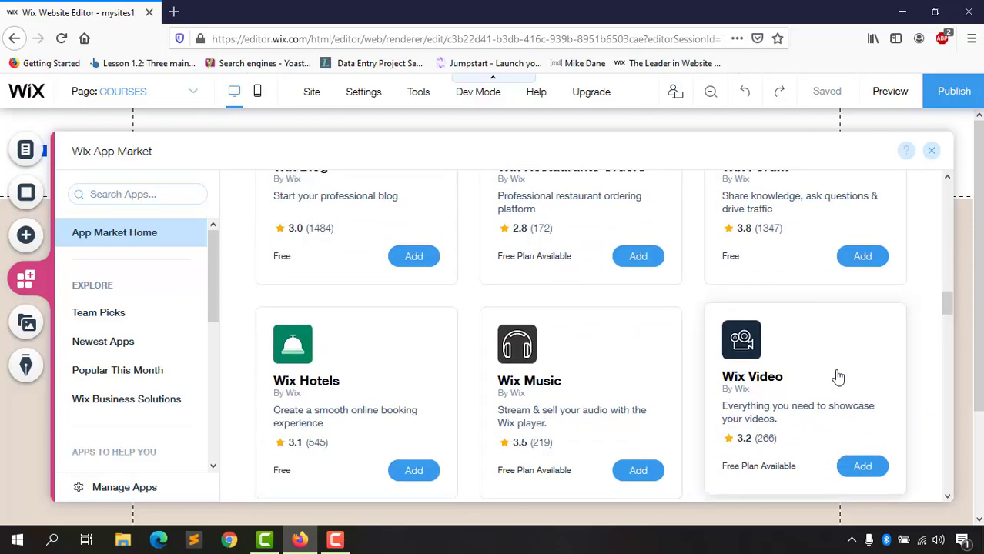
scroll(837, 378, "up", 6)
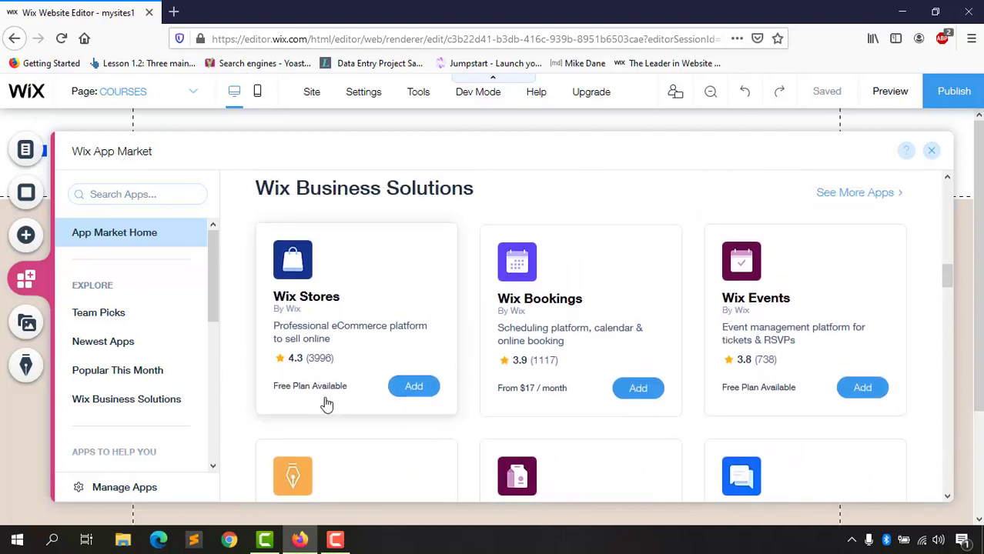
scroll(432, 389, "down", 7)
scroll(510, 396, "down", 7)
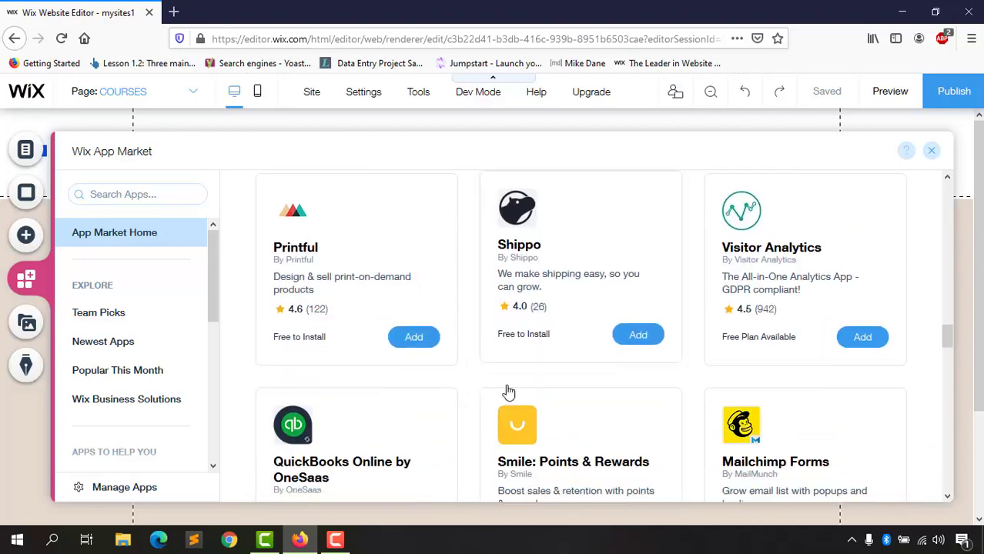
scroll(839, 271, "up", 2)
scroll(840, 272, "up", 1)
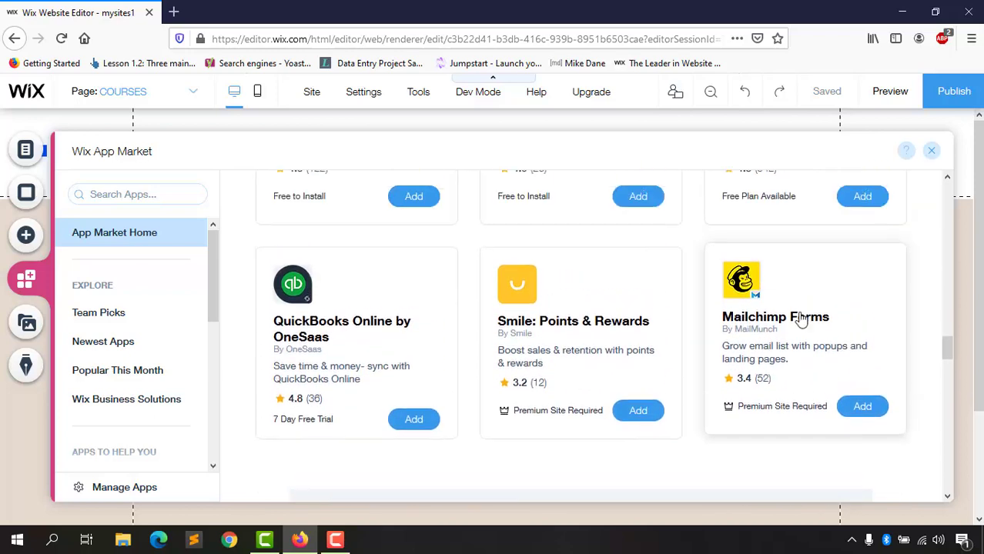
scroll(462, 385, "up", 3)
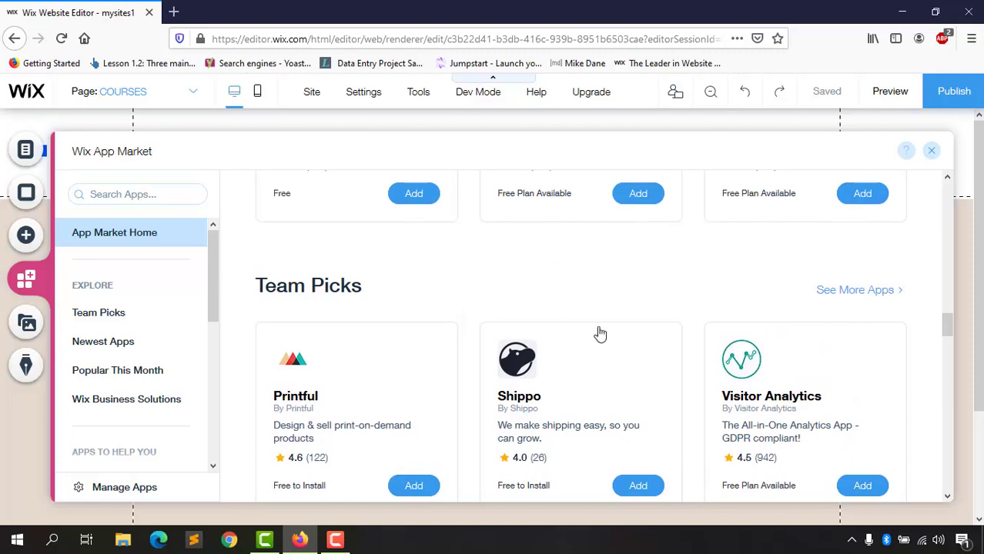
scroll(477, 354, "up", 1)
scroll(414, 323, "up", 5)
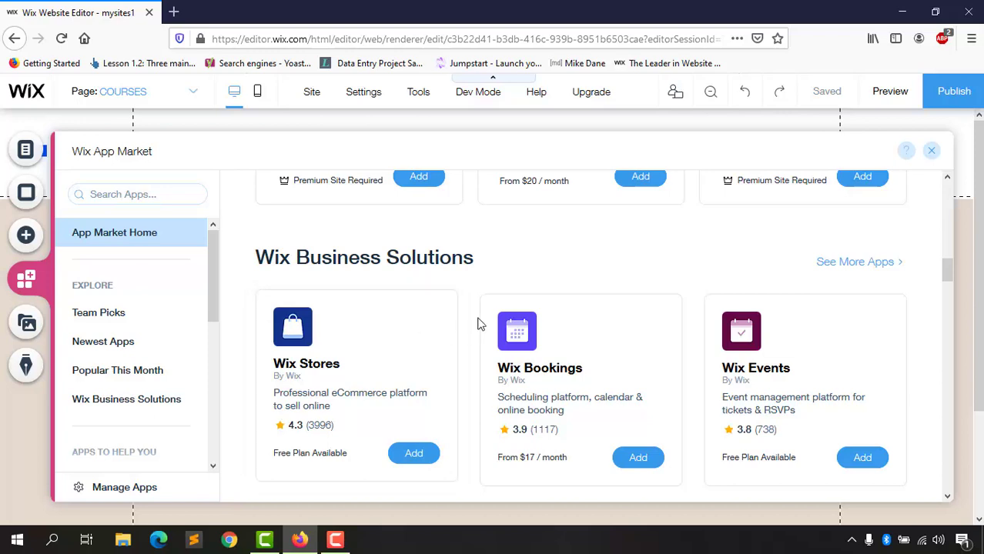
scroll(479, 323, "up", 4)
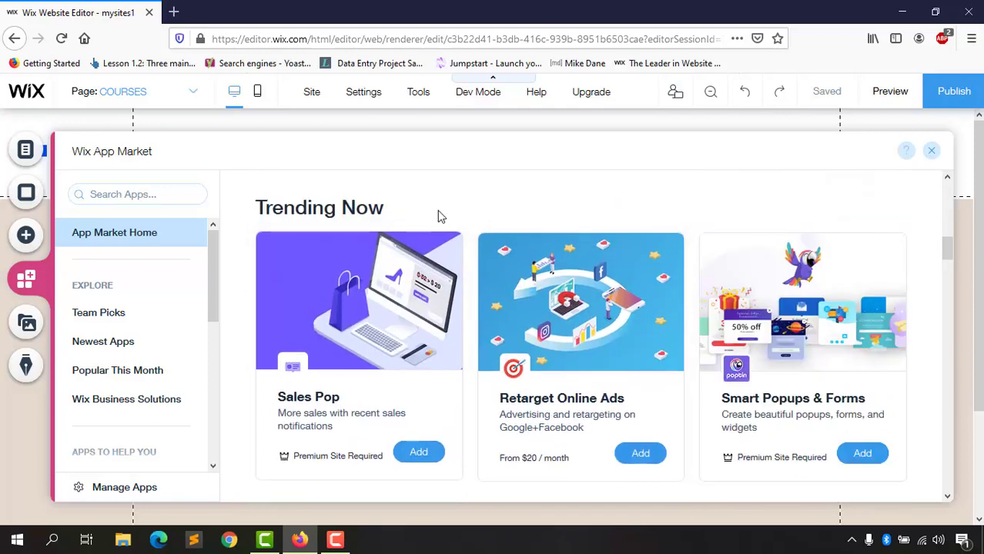
scroll(465, 351, "up", 4)
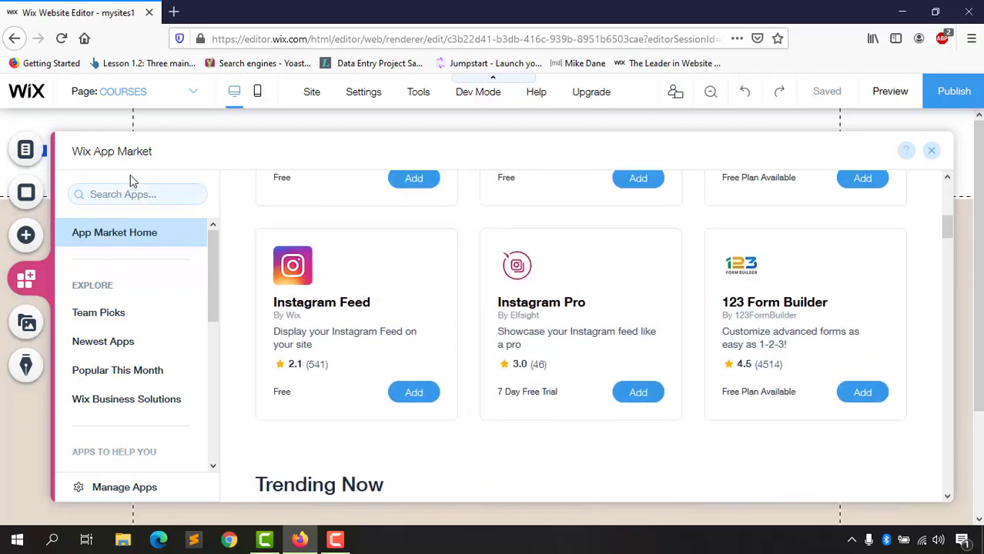
scroll(432, 339, "up", 2)
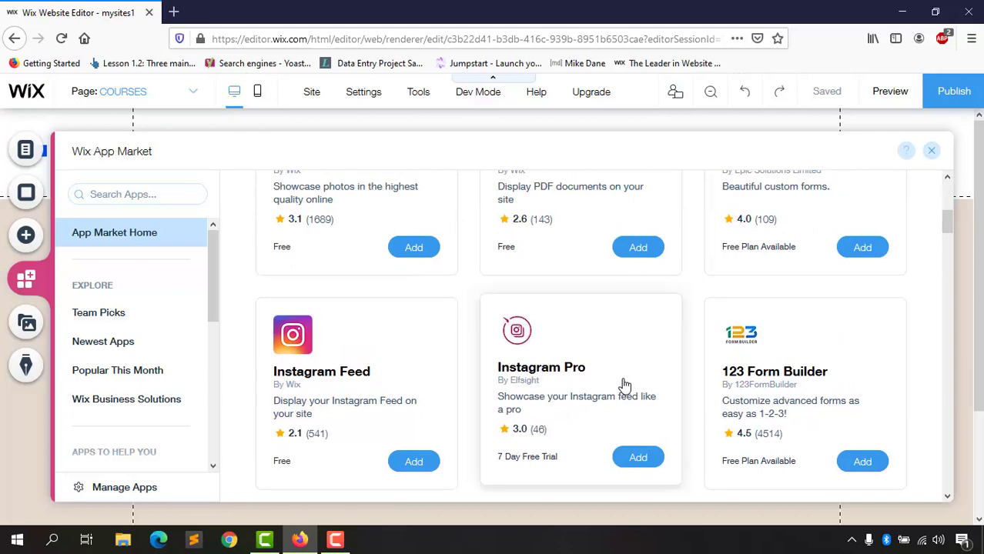
scroll(626, 385, "down", 5)
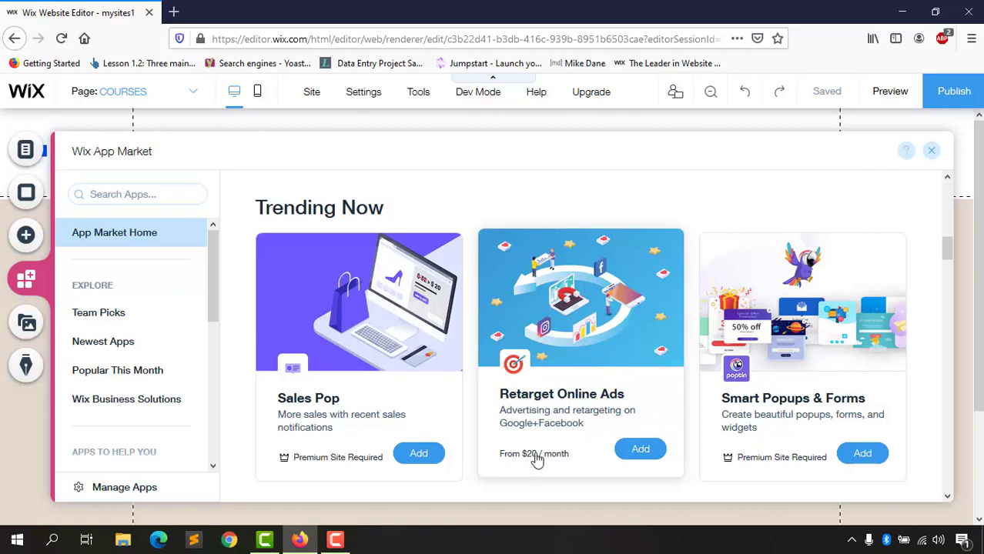
scroll(539, 446, "up", 3)
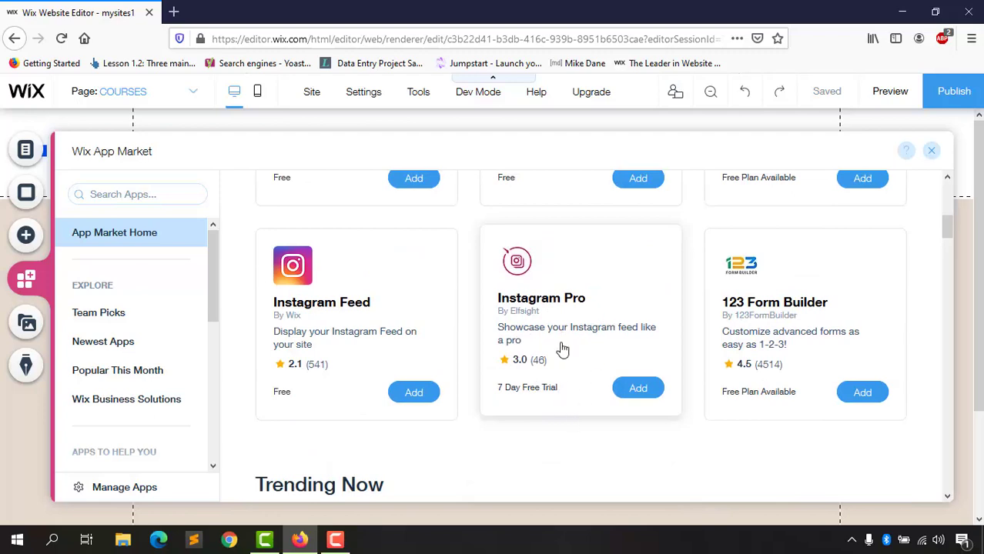
scroll(138, 362, "down", 5)
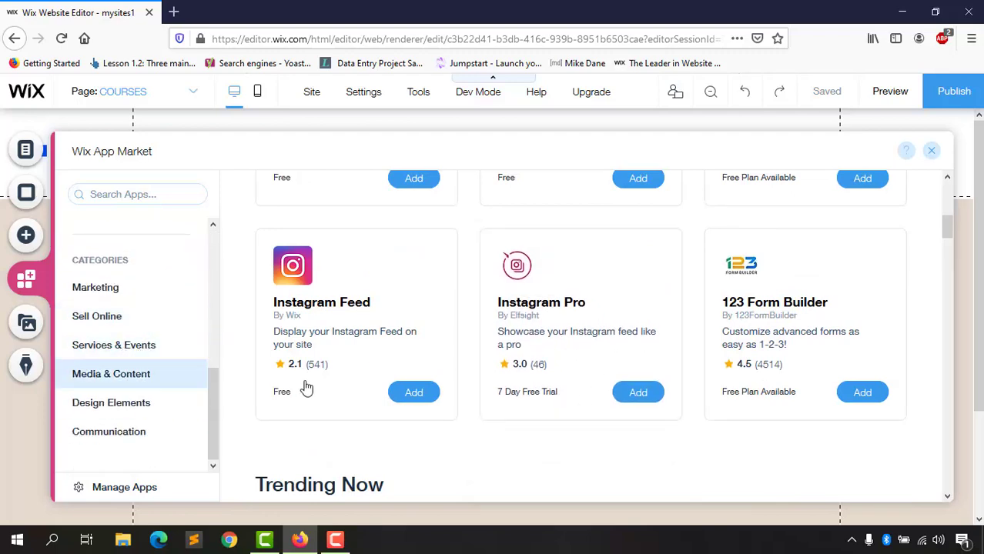
scroll(508, 412, "down", 8)
scroll(508, 412, "up", 5)
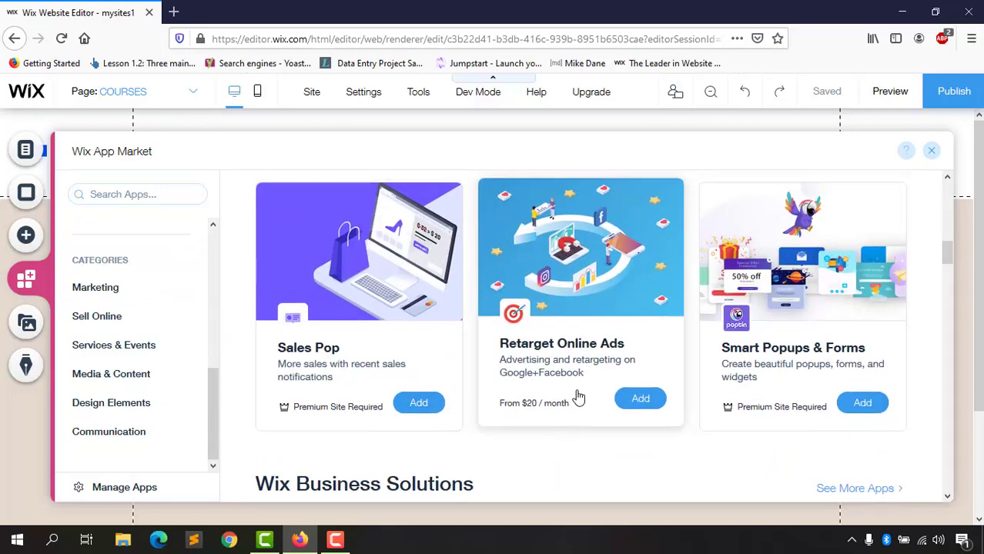
left_click(932, 150)
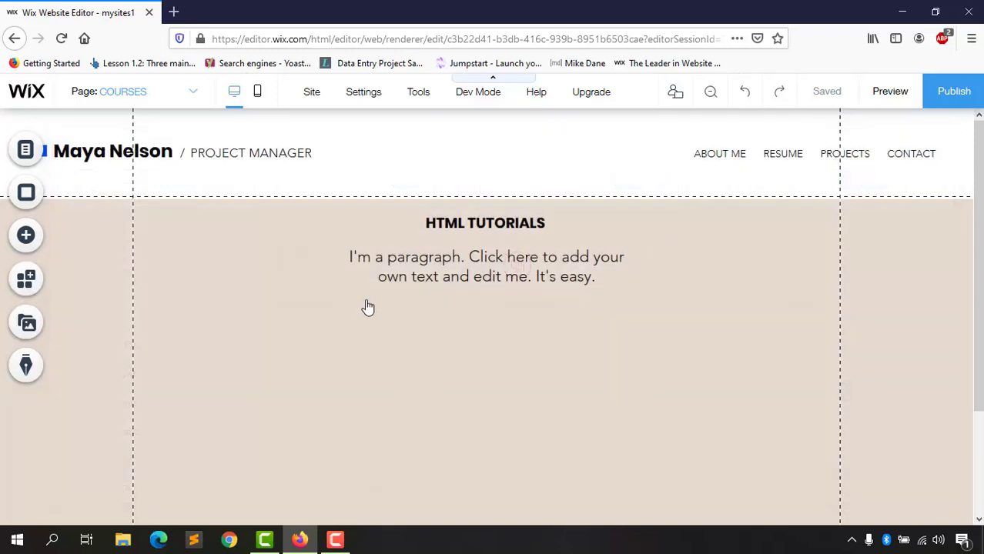
left_click(30, 327)
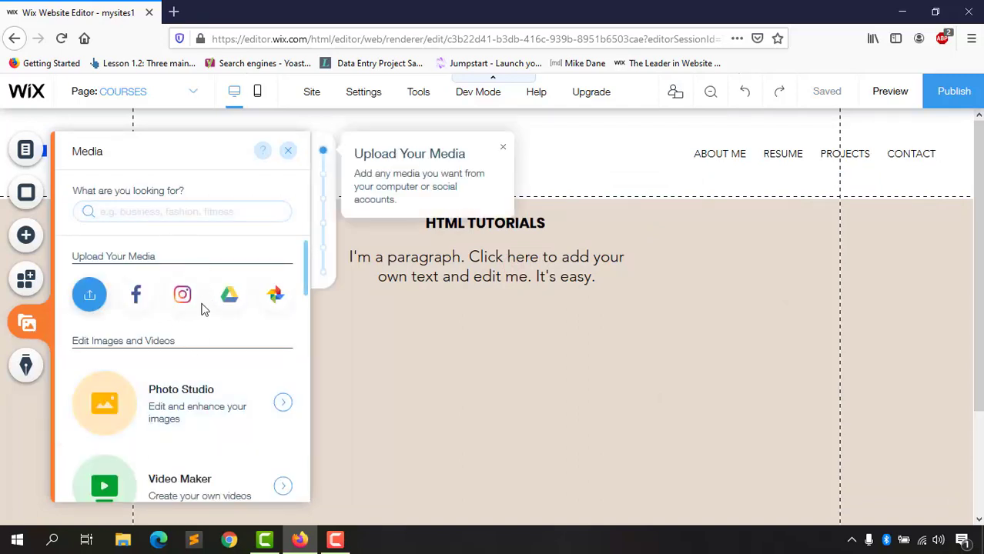
scroll(202, 346, "down", 3)
scroll(154, 385, "down", 10)
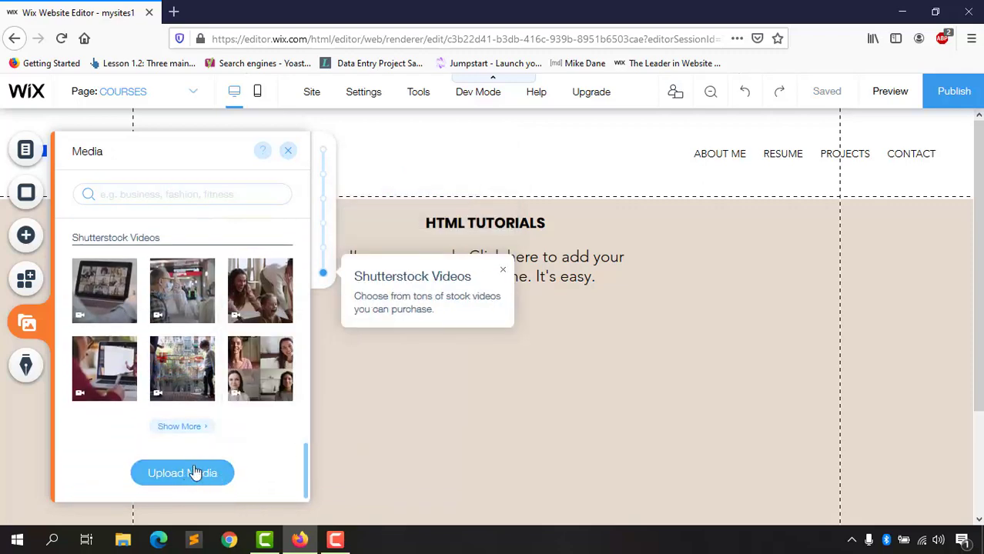
scroll(115, 381, "up", 3)
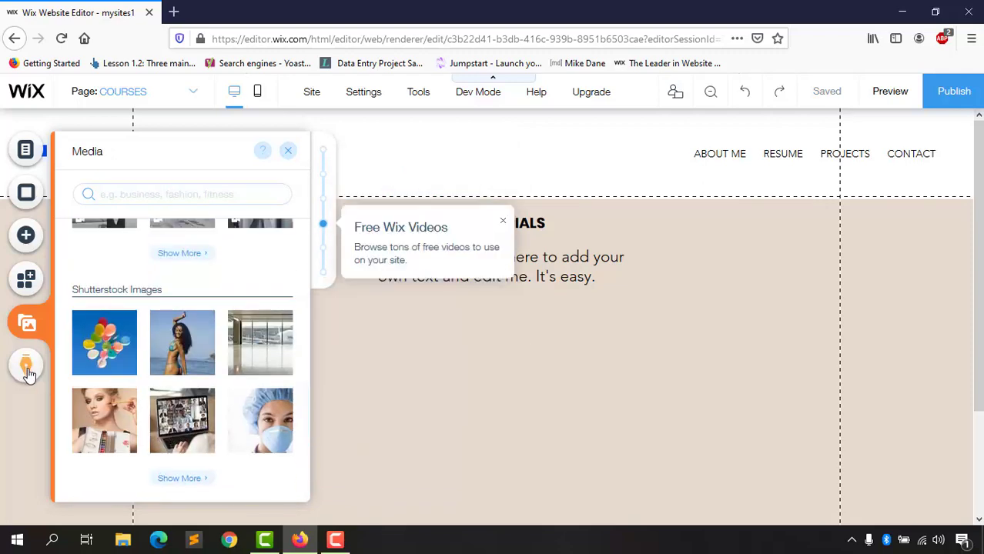
left_click(26, 368)
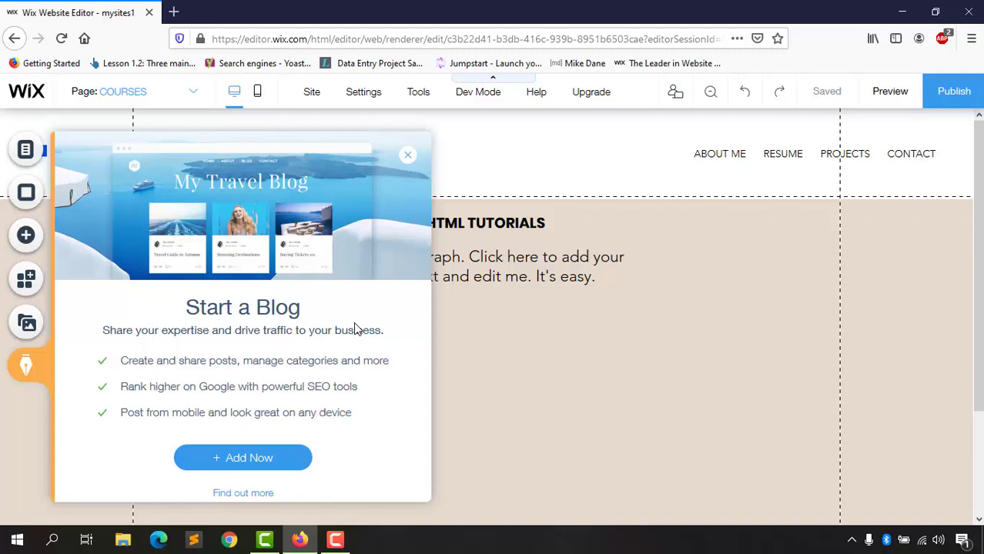
left_click(409, 157)
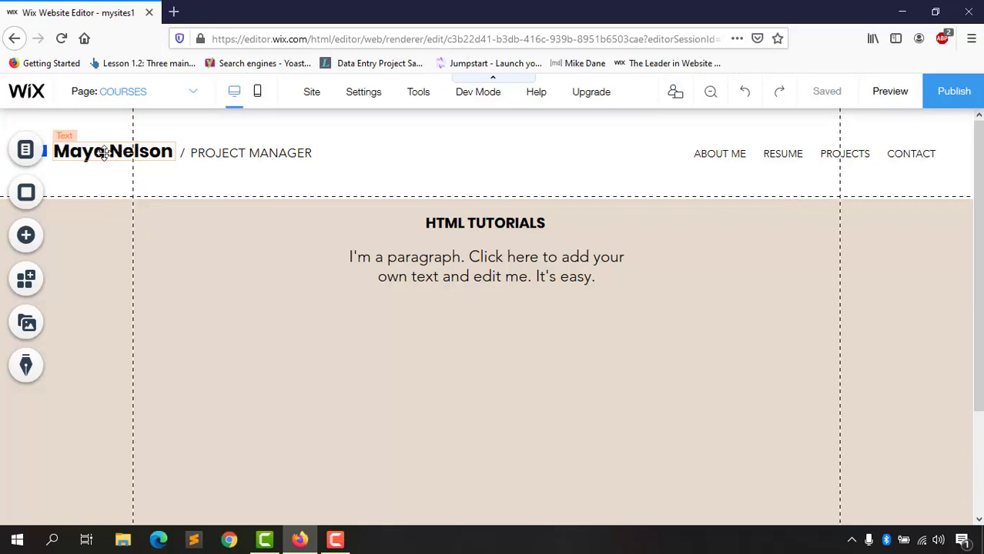
Step: Replace the template name in the header with the site owner's name
left_click(128, 101)
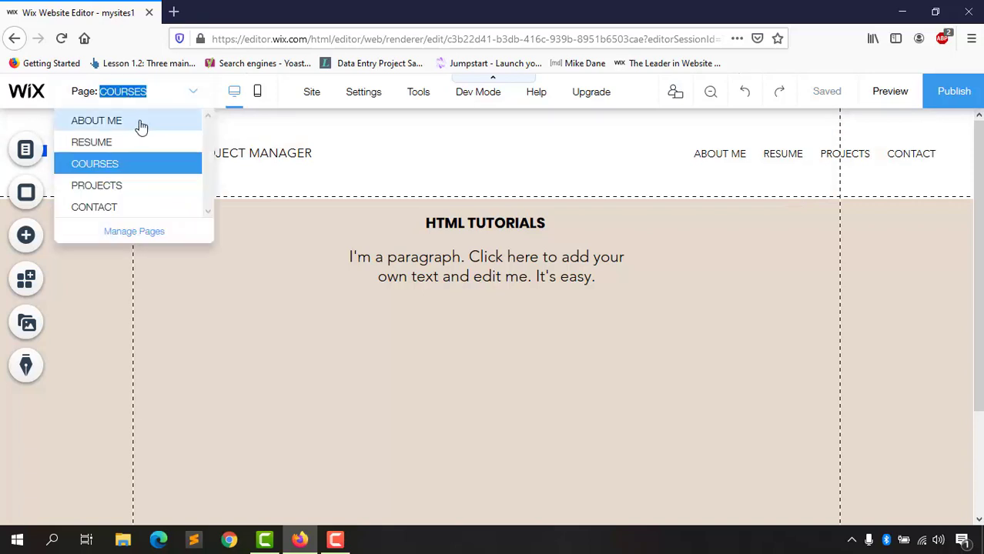
left_click(122, 124)
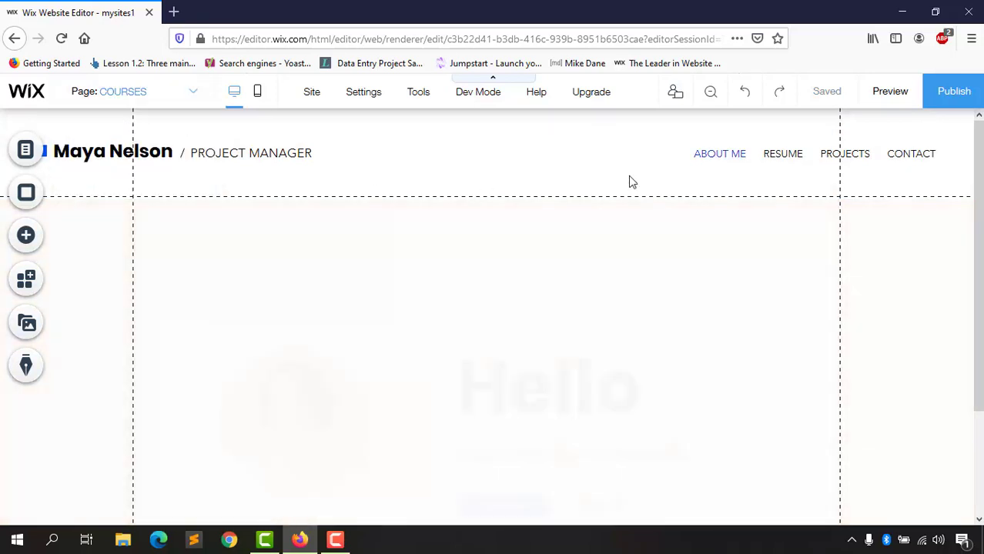
double_click(81, 156)
double_click(100, 152)
triple_click(101, 152)
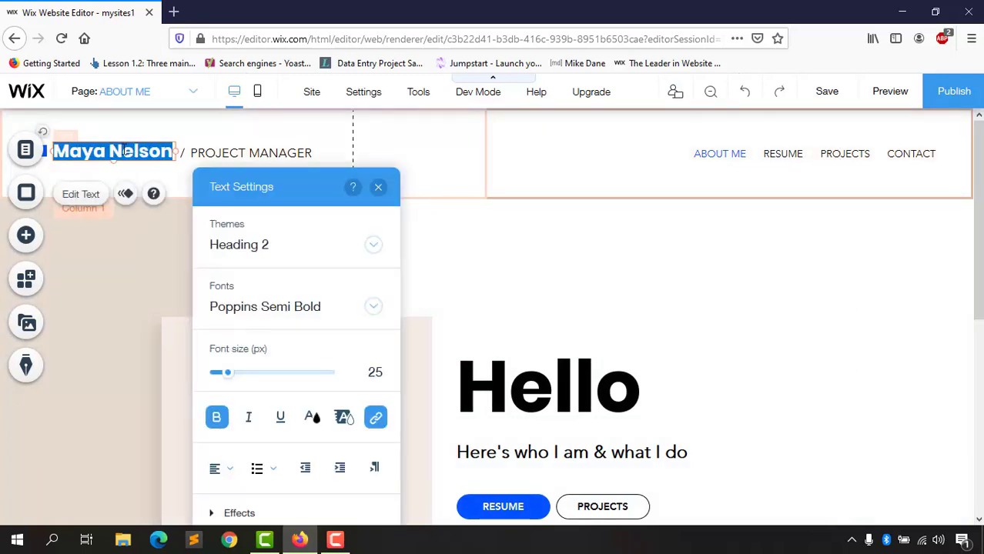
type("Azhar")
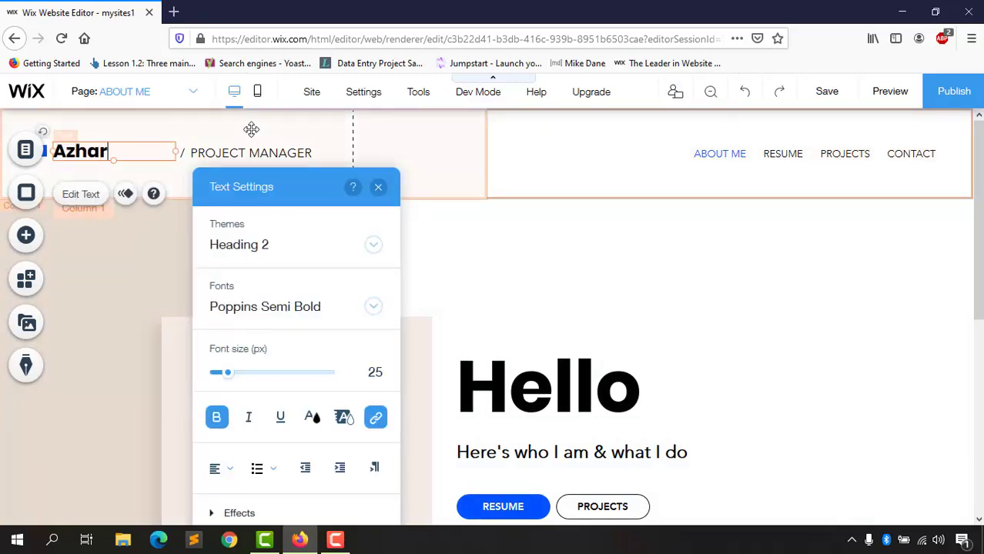
type("ul Rafy")
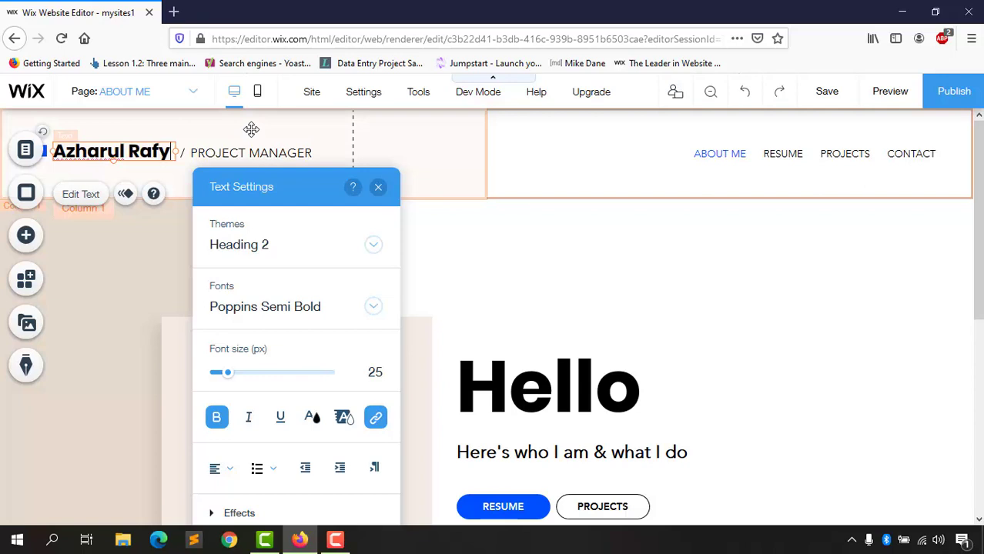
Step: Change the header job title from PROJECT MANAGER to CONTENT CREATOR
double_click(210, 155)
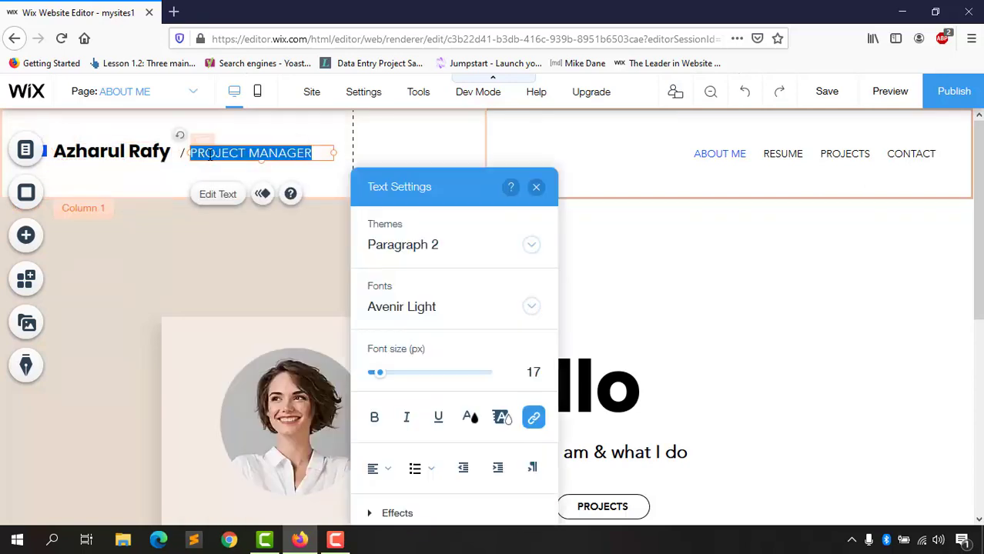
double_click(210, 155)
left_click_drag(209, 155, 296, 142)
type("CONTENT CREATOR")
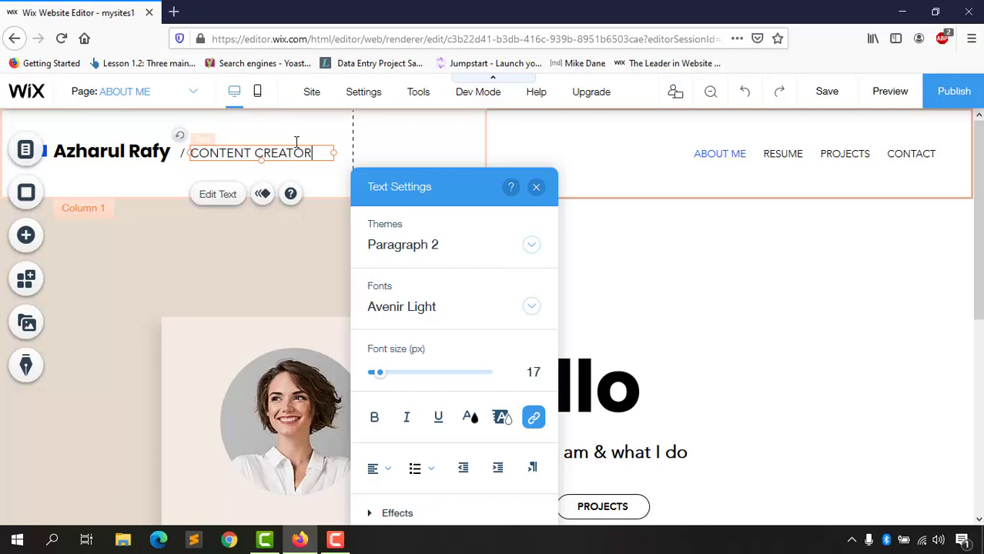
left_click(190, 264)
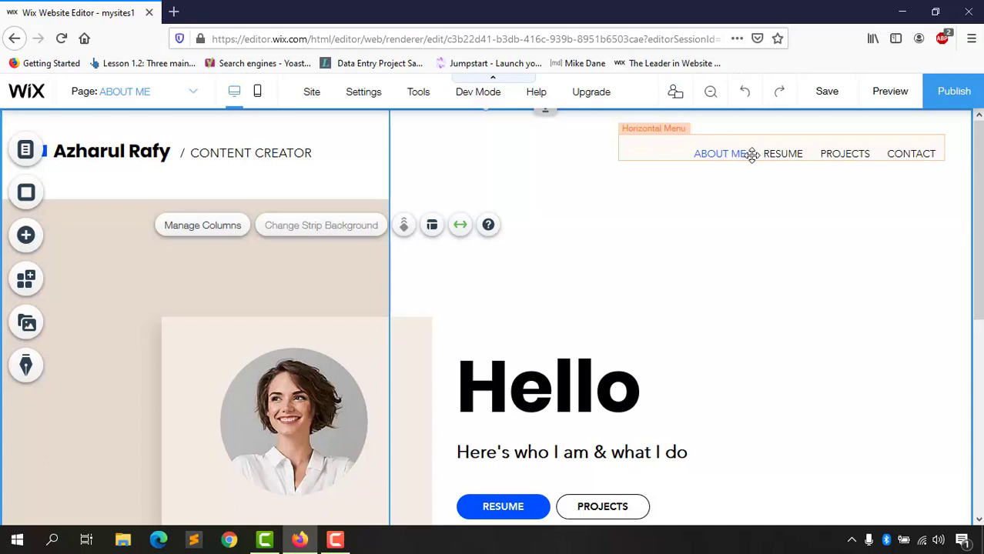
Step: Add a new menu item linked to the COURSES page
left_click(756, 152)
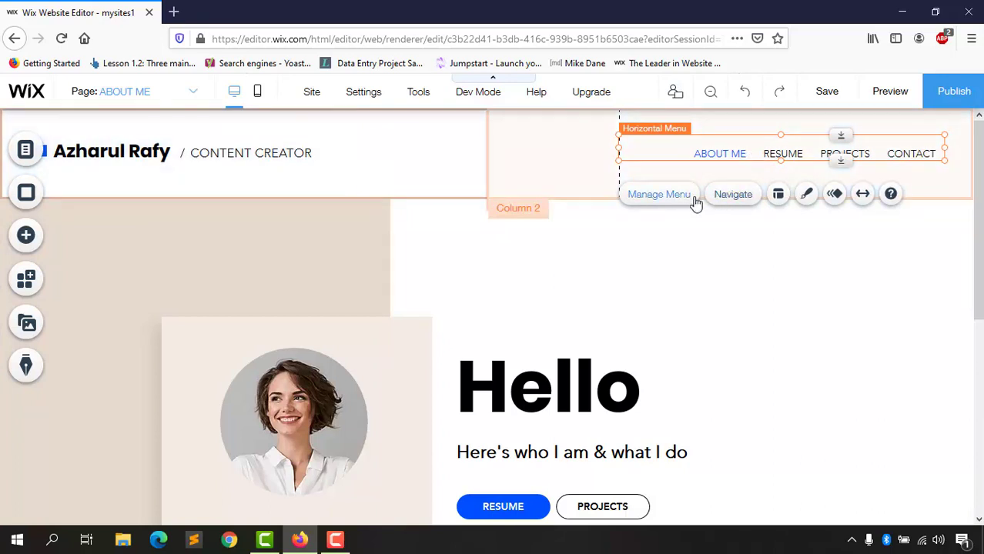
left_click(659, 195)
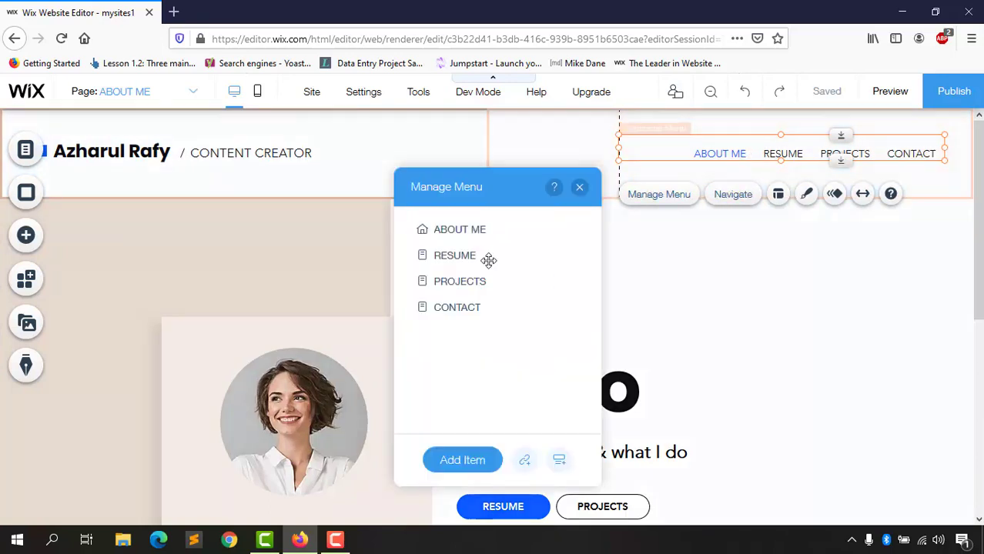
left_click(461, 462)
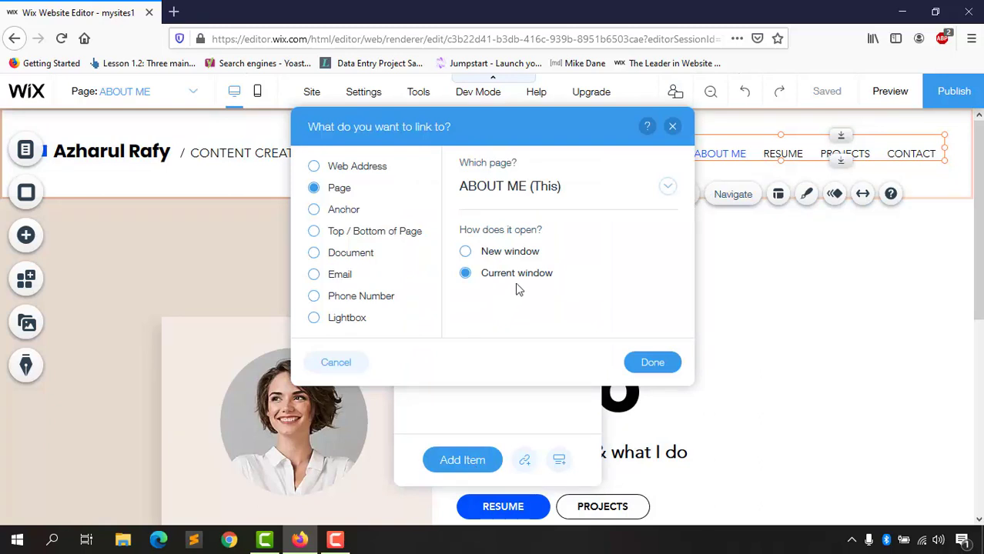
left_click(664, 187)
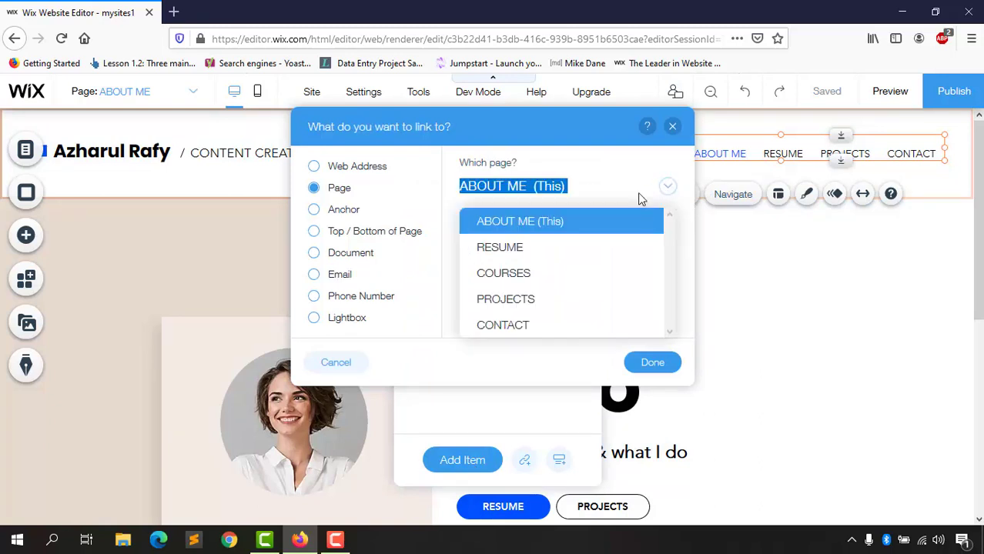
left_click(510, 275)
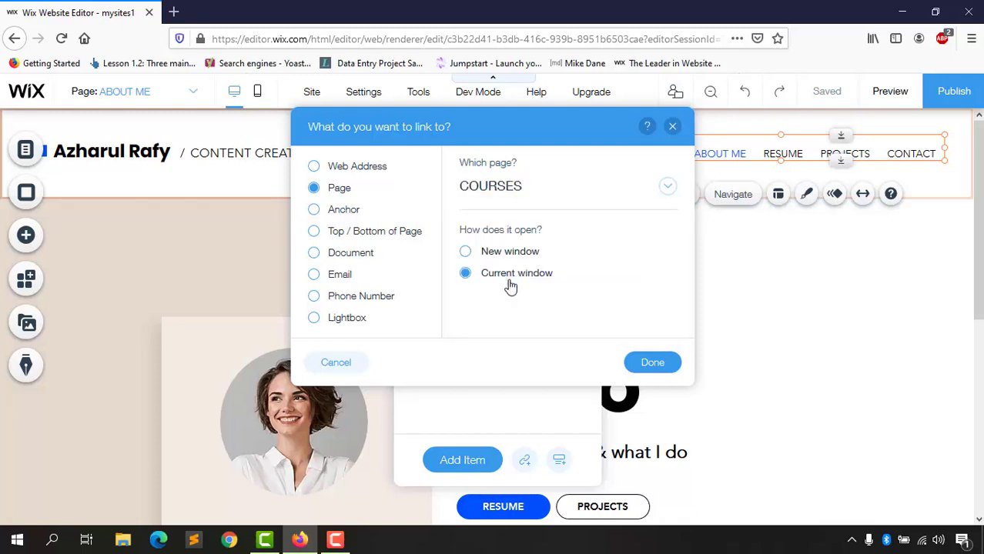
left_click(652, 364)
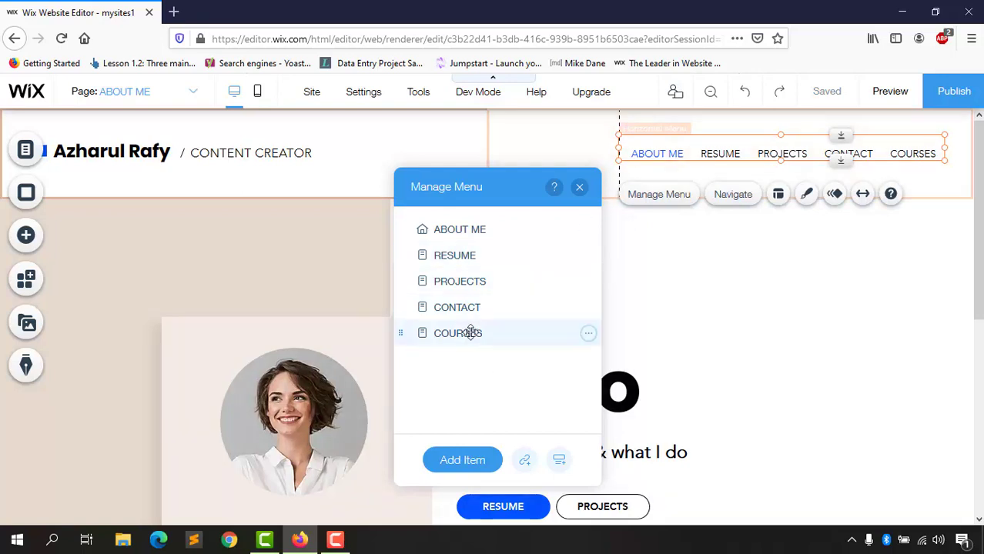
Step: Move COURSES to second place in the menu, right after ABOUT ME
left_click_drag(436, 319, 452, 272)
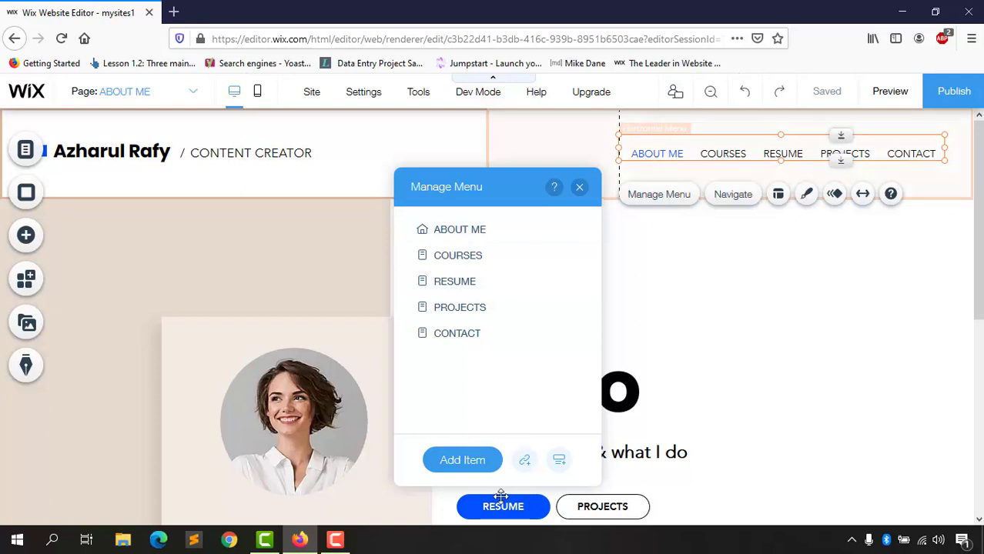
left_click(580, 188)
mouse_move(826, 100)
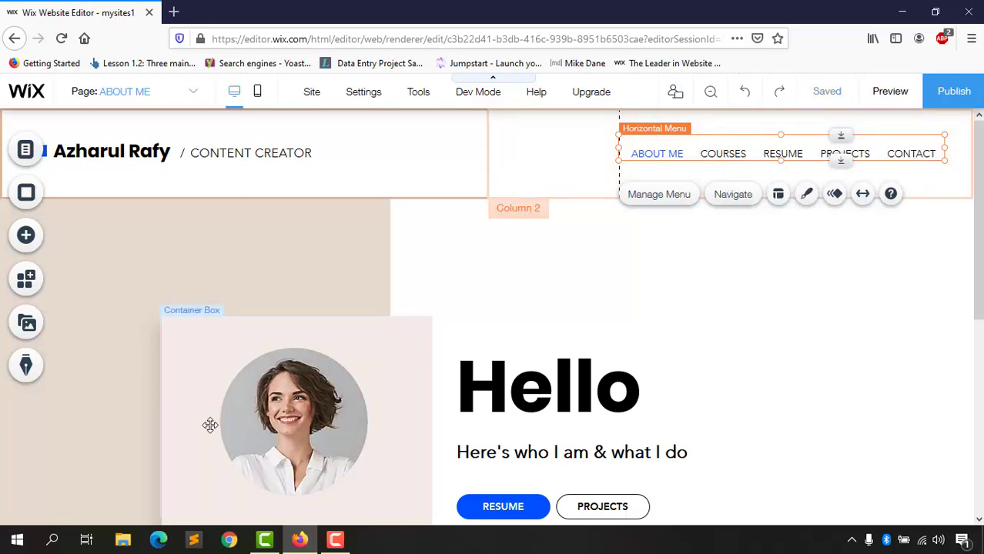
scroll(201, 338, "down", 1)
scroll(201, 338, "down", 2)
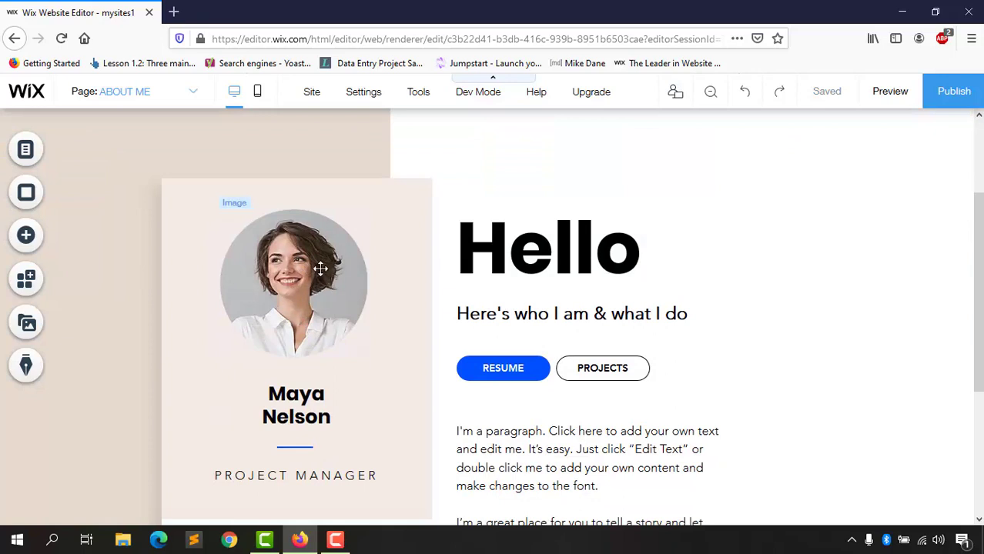
Step: Upload Profile Picture.jpg from the computer and use it as the round About Me portrait
left_click(320, 268)
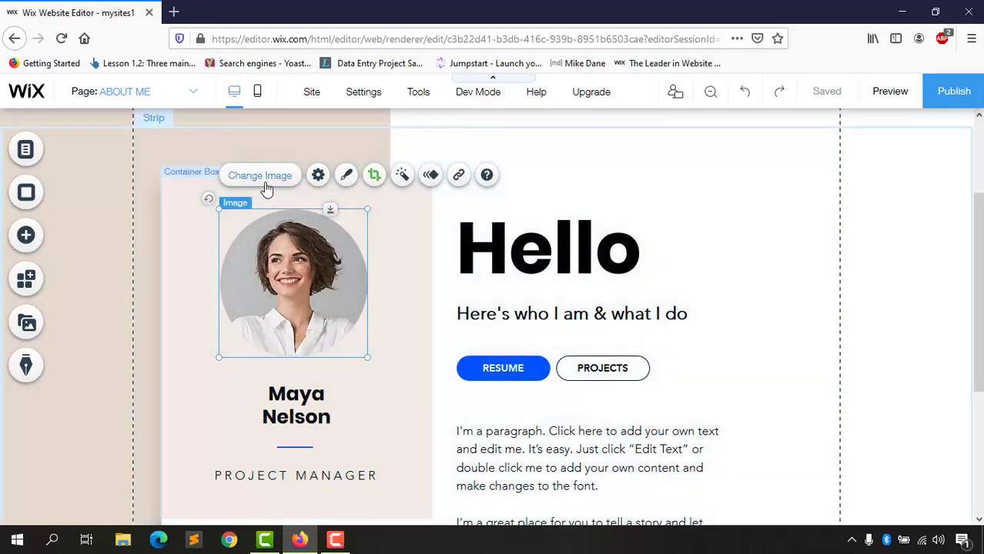
left_click(262, 176)
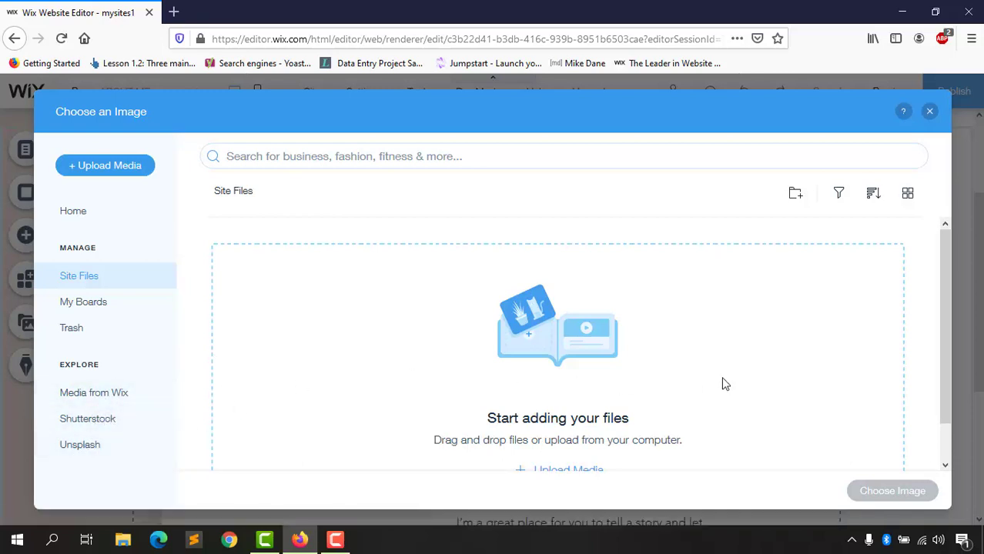
left_click(143, 164)
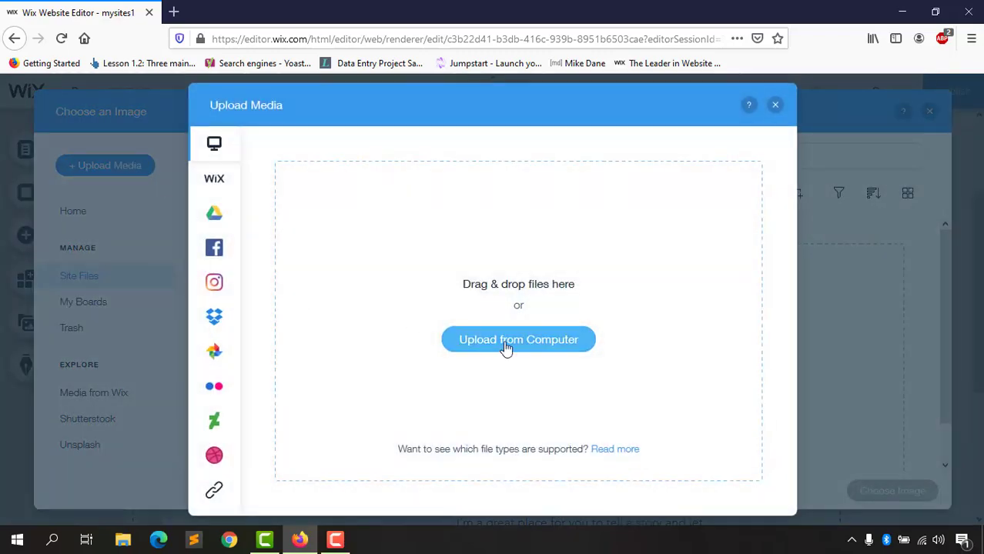
left_click(520, 342)
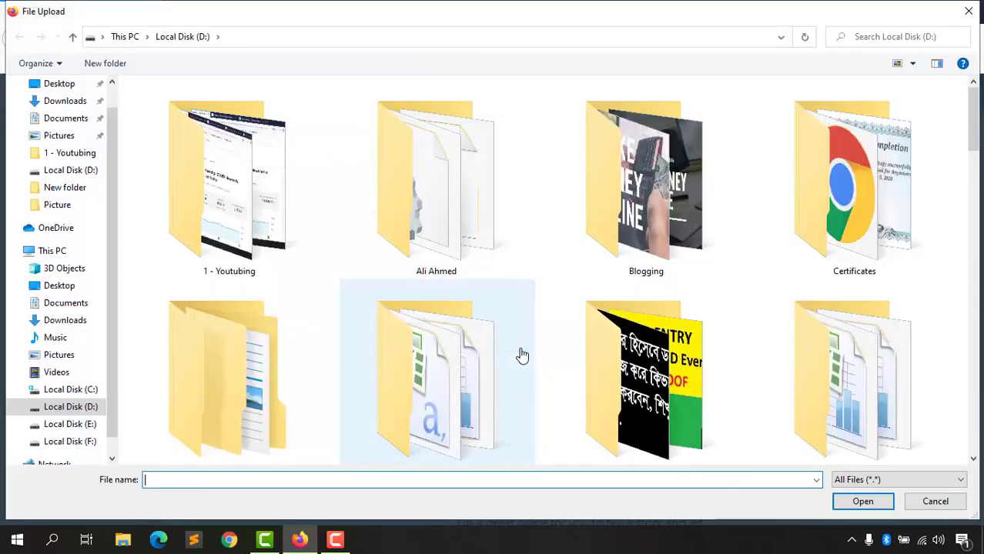
left_click_drag(972, 146, 945, 399)
scroll(946, 399, "up", 1)
left_click(448, 223)
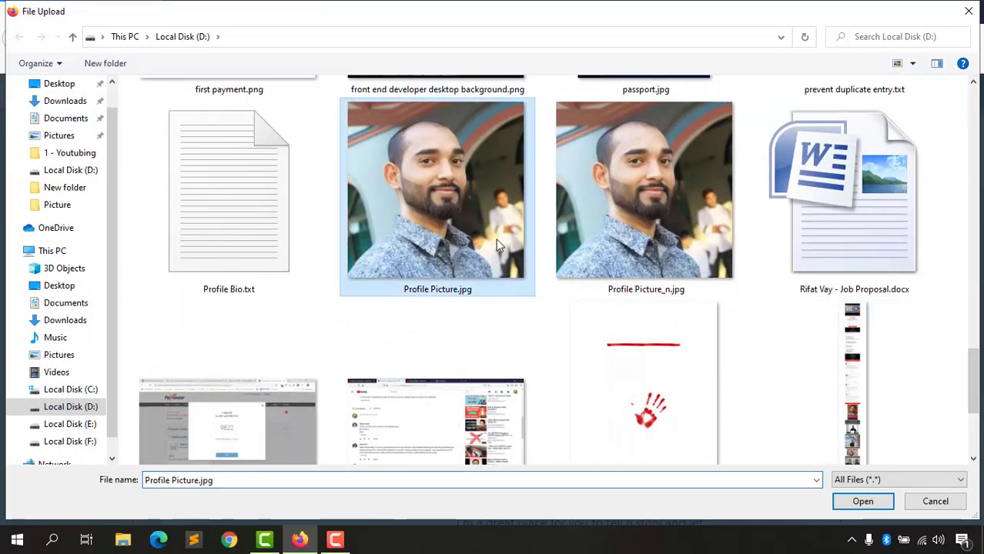
left_click(852, 500)
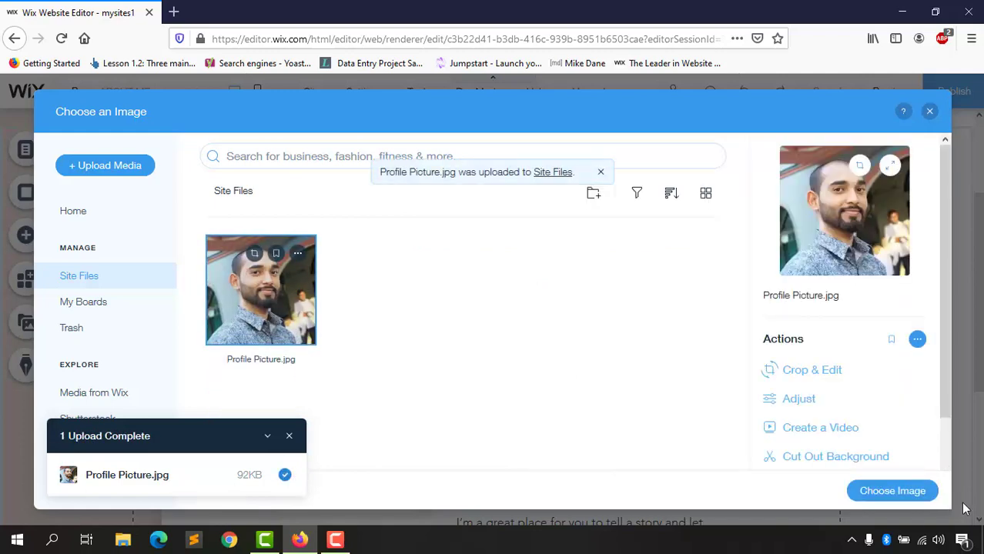
left_click(893, 493)
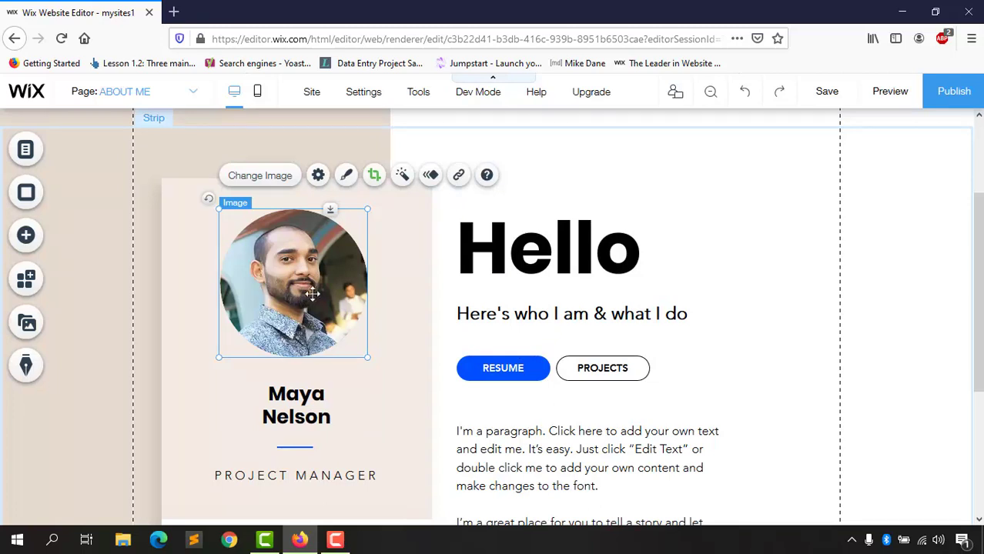
Step: Replace the name under the photo with the site owner's name
left_click(286, 395)
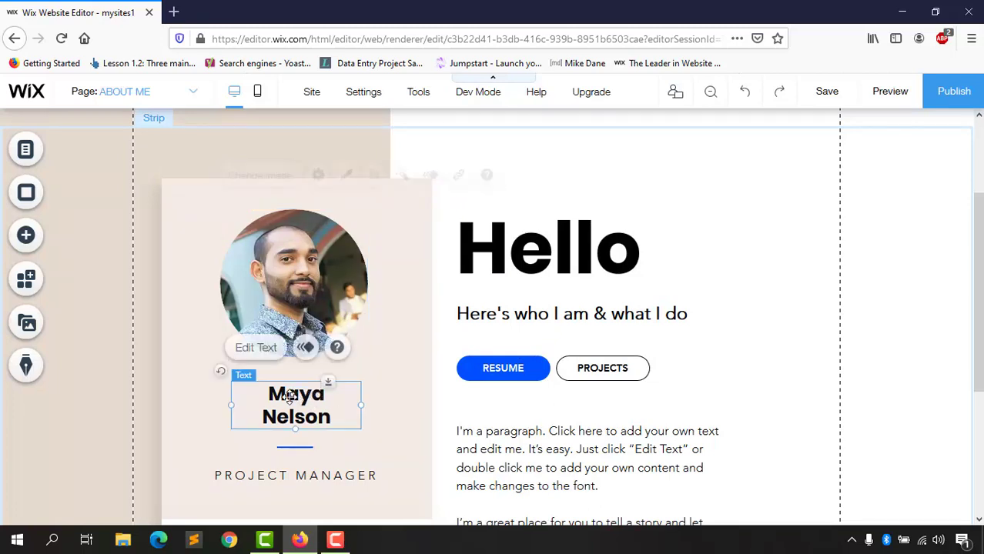
double_click(292, 394)
triple_click(293, 395)
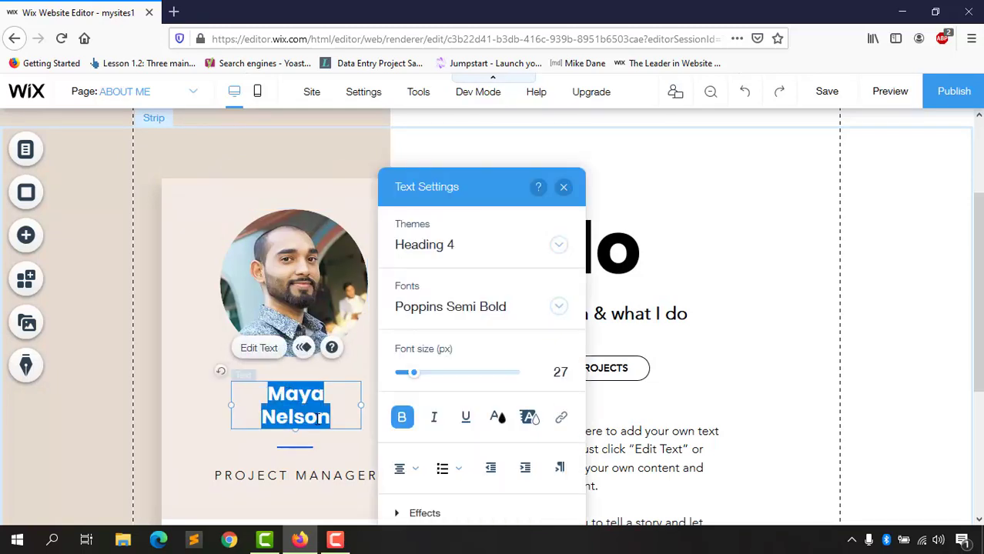
type("Azharul")
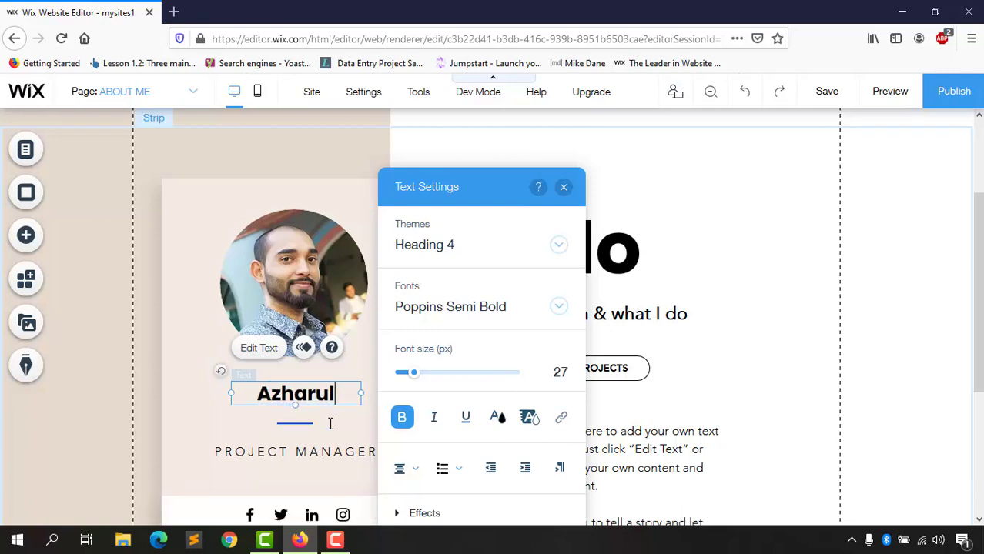
type(" Rafy")
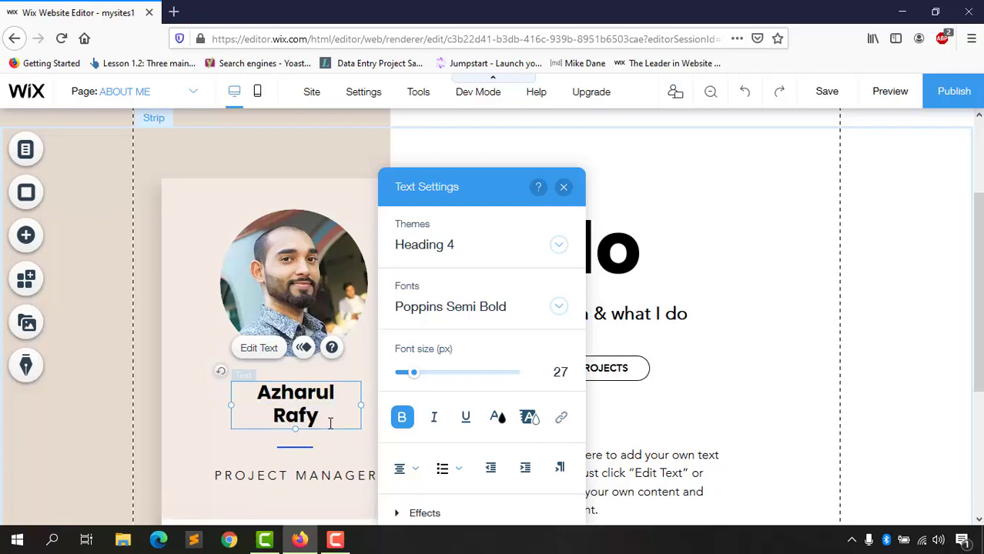
key("BackSpace")
type("y")
Step: Set the job title under the photo to CONTENT CREATOR
left_click(283, 475)
double_click(273, 475)
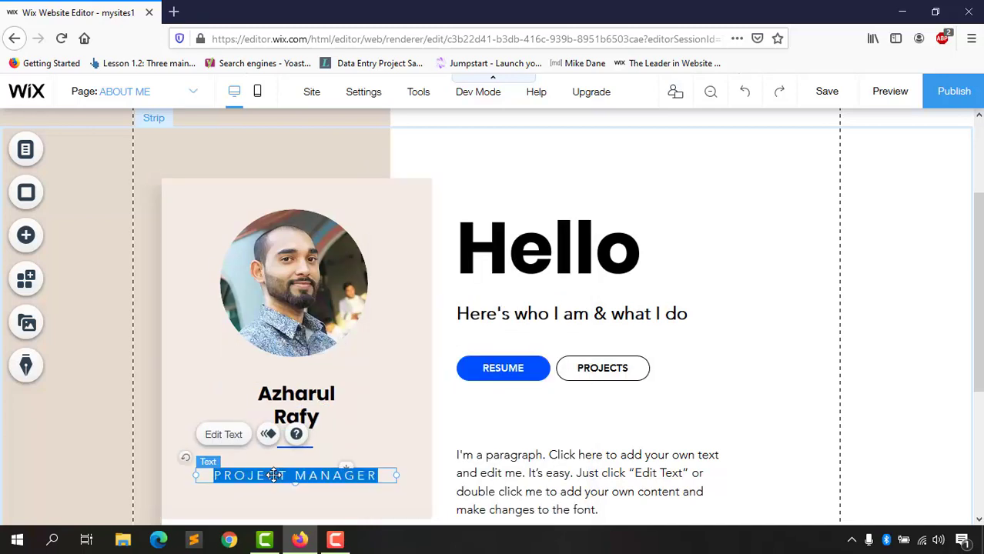
type("CONTEN")
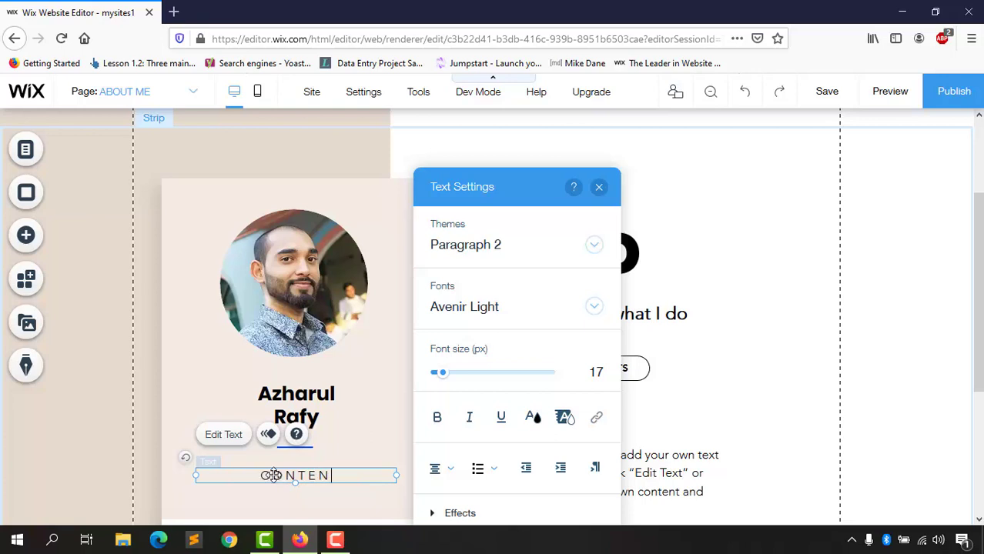
type("T CREATOR")
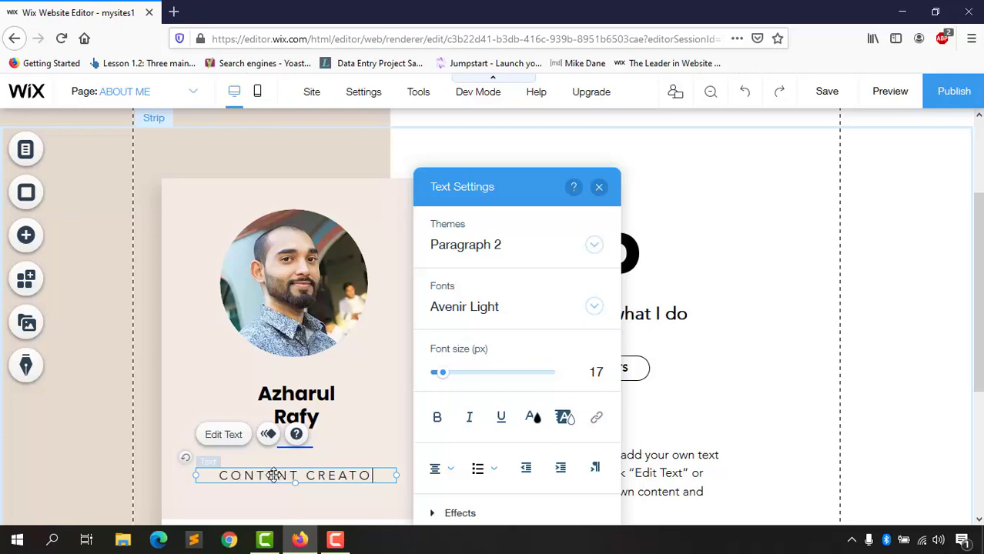
left_click(599, 187)
Step: Start rewriting the line under Hello to introduce the owner as a Content Creator
scroll(529, 318, "up", 2)
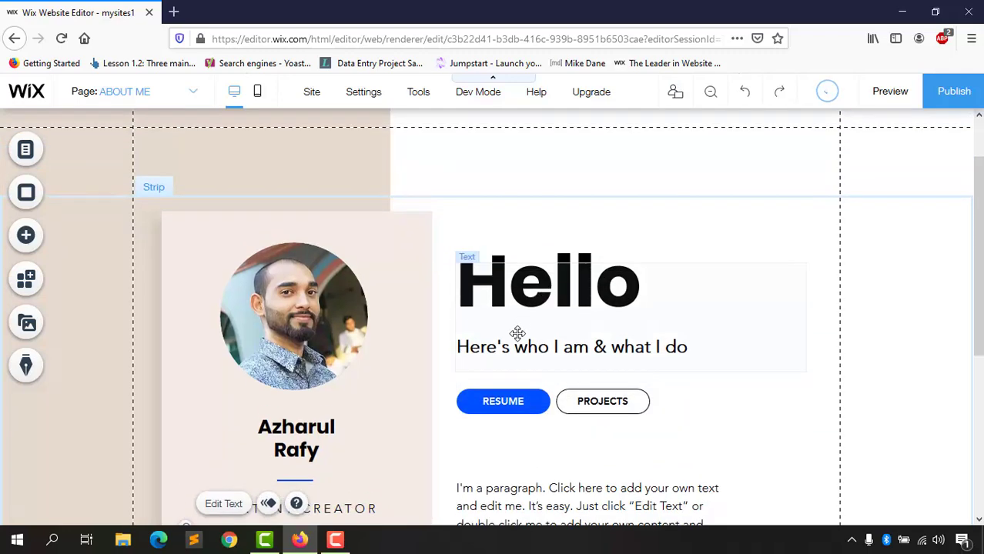
scroll(561, 370, "down", 2)
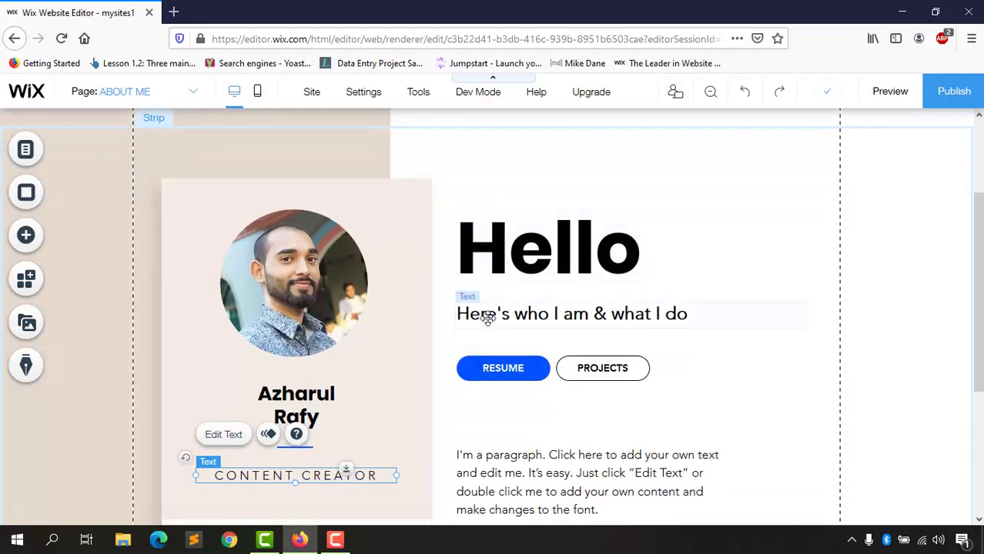
left_click(488, 314)
left_click(516, 314)
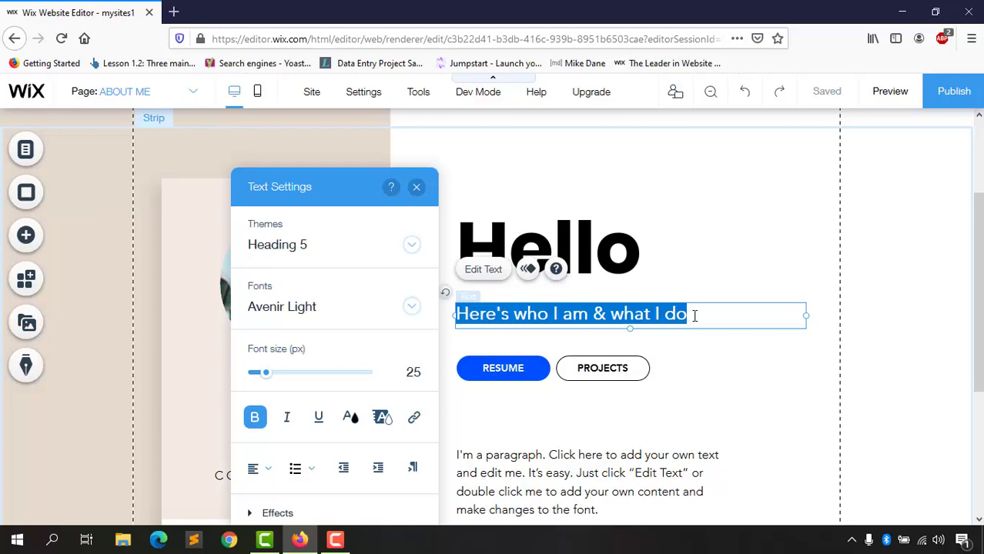
type("H")
type("his i")
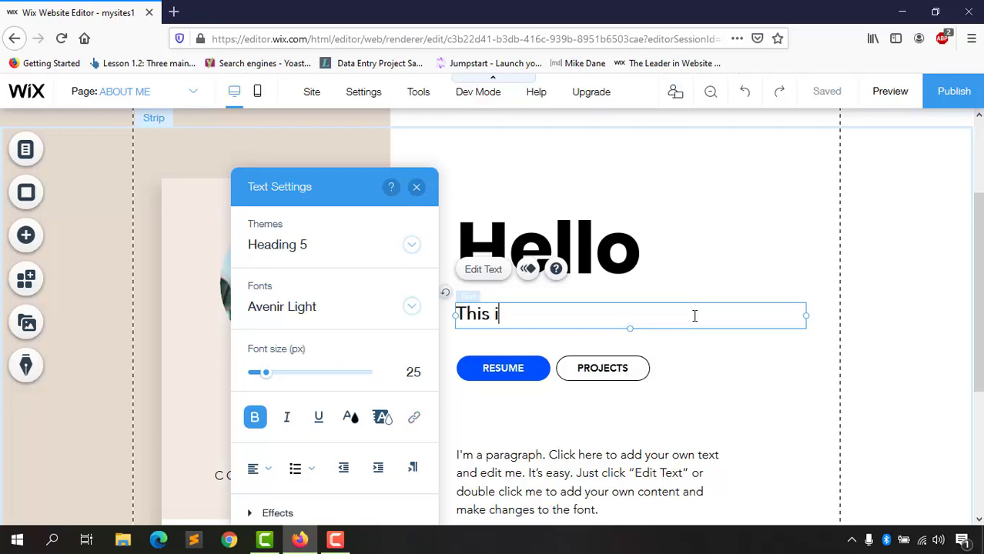
type("s Azharul")
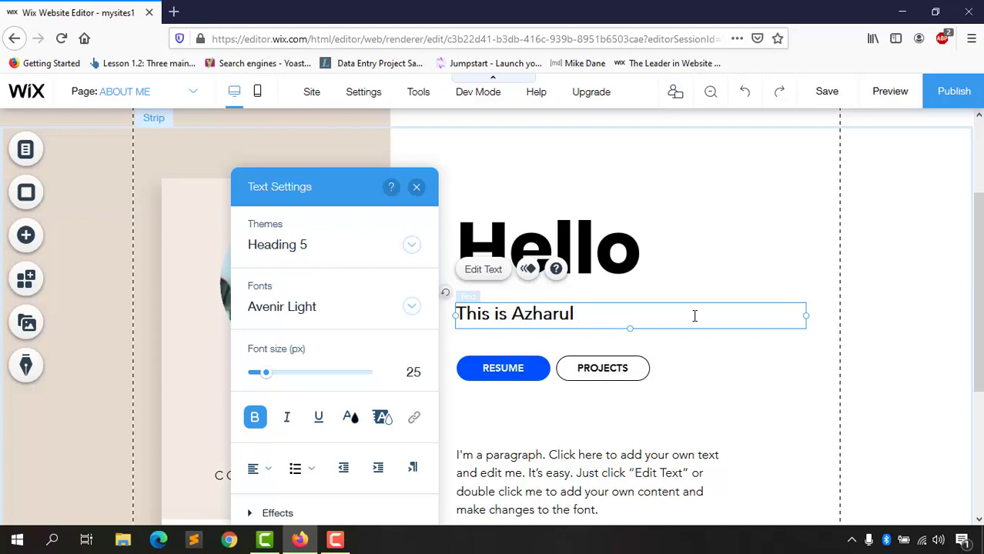
type(", a Content Creator")
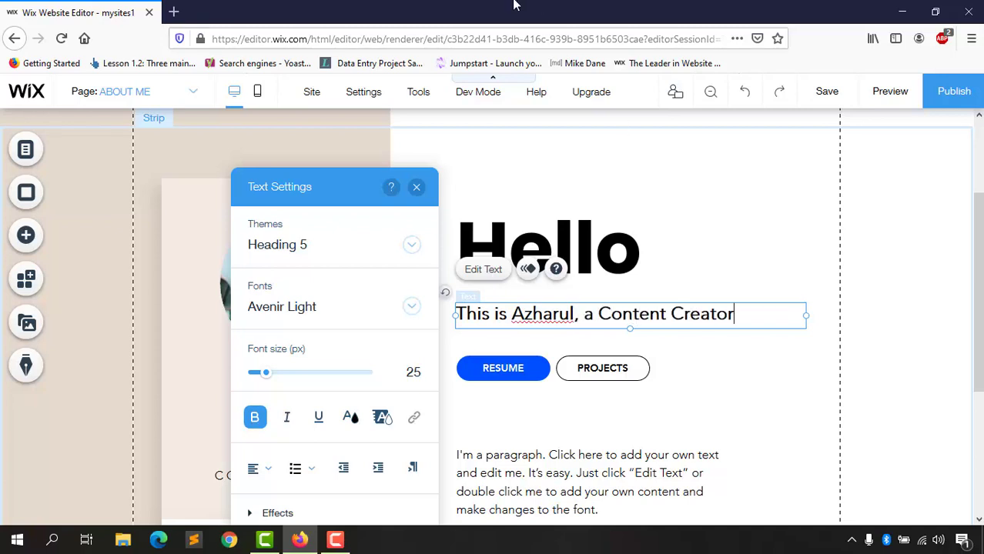
left_click(174, 12)
Step: Copy the hero heading from the owner's personal website and paste it over 'Content Creator' in the intro line
type("azharulrafy.com/")
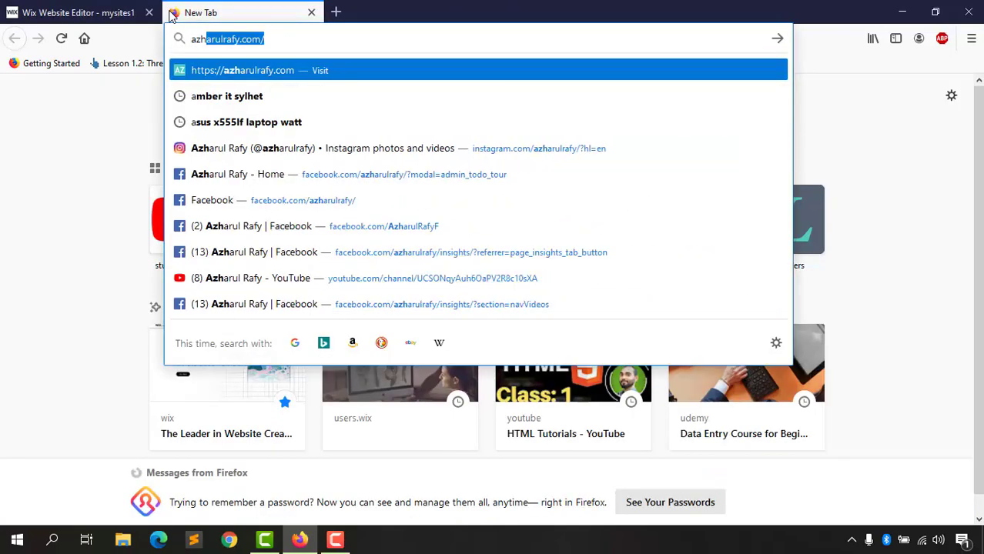
key("Return")
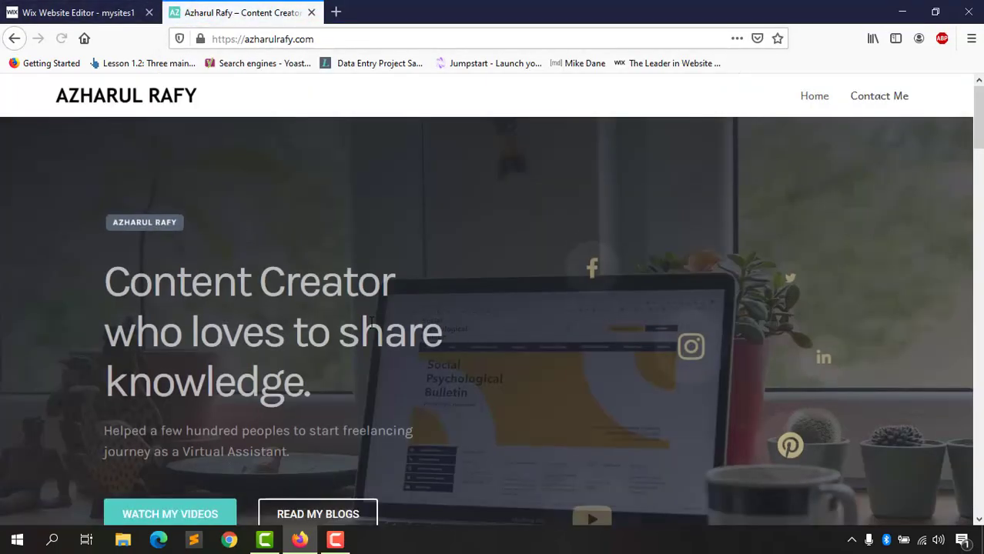
left_click_drag(104, 282, 304, 385)
right_click(305, 385)
left_click(325, 399)
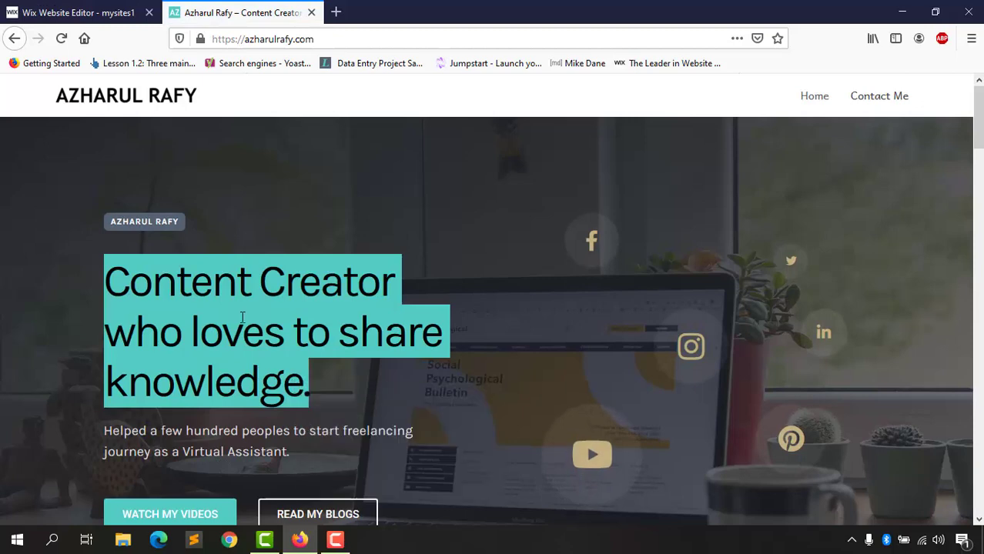
left_click(46, 11)
left_click_drag(597, 314, 735, 316)
key("ctrl+v")
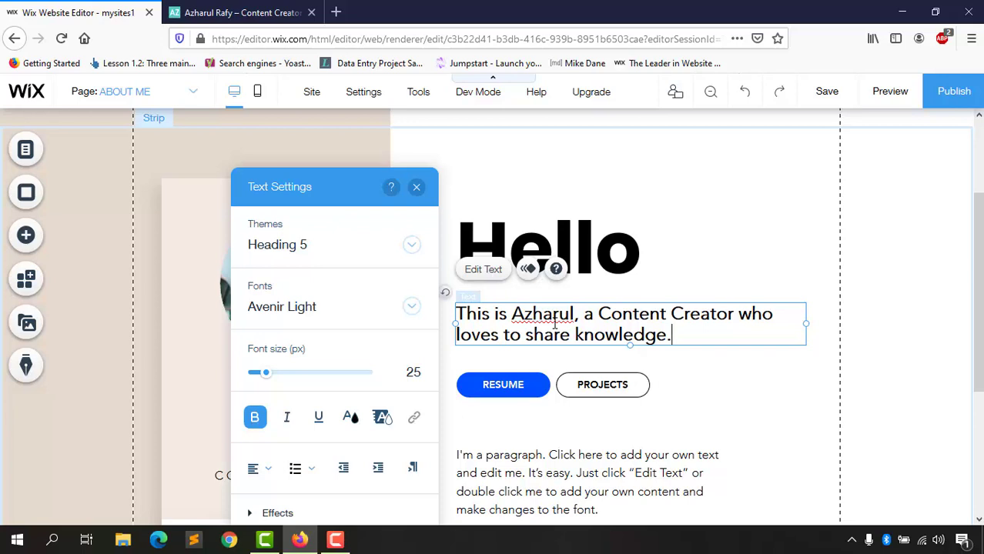
Step: Copy the My mission heading and paragraph from the live site into the placeholder paragraph box
scroll(780, 384, "down", 1)
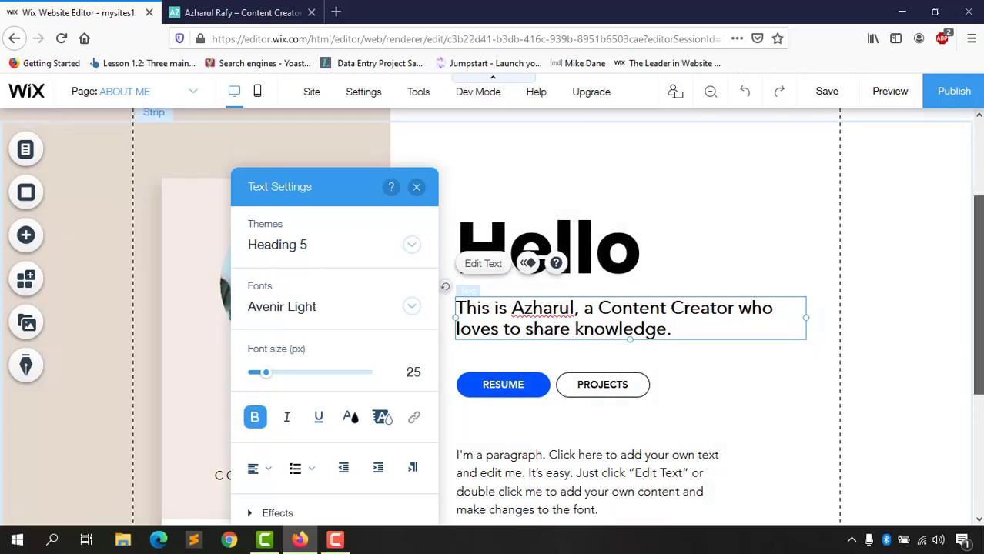
left_click(503, 440)
scroll(508, 442, "down", 3)
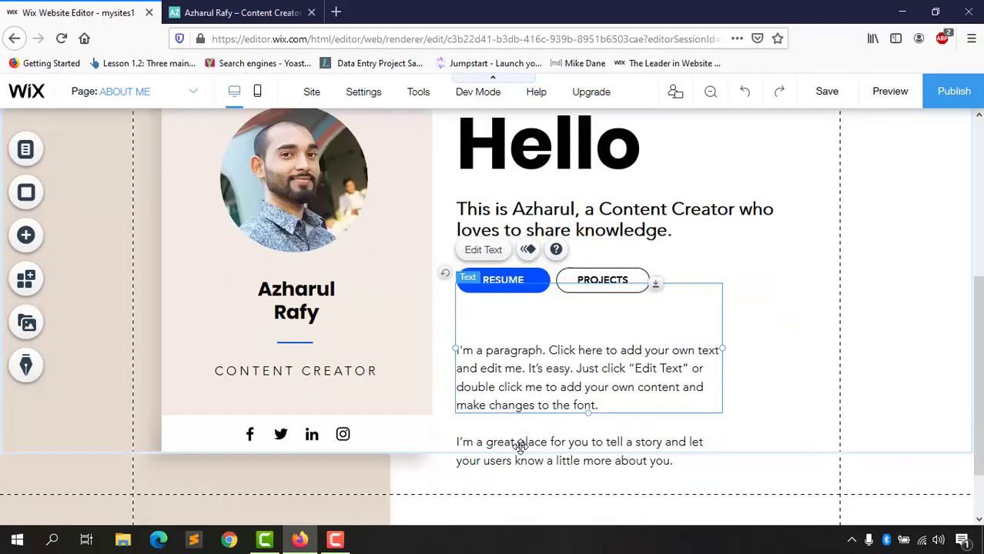
left_click(263, 11)
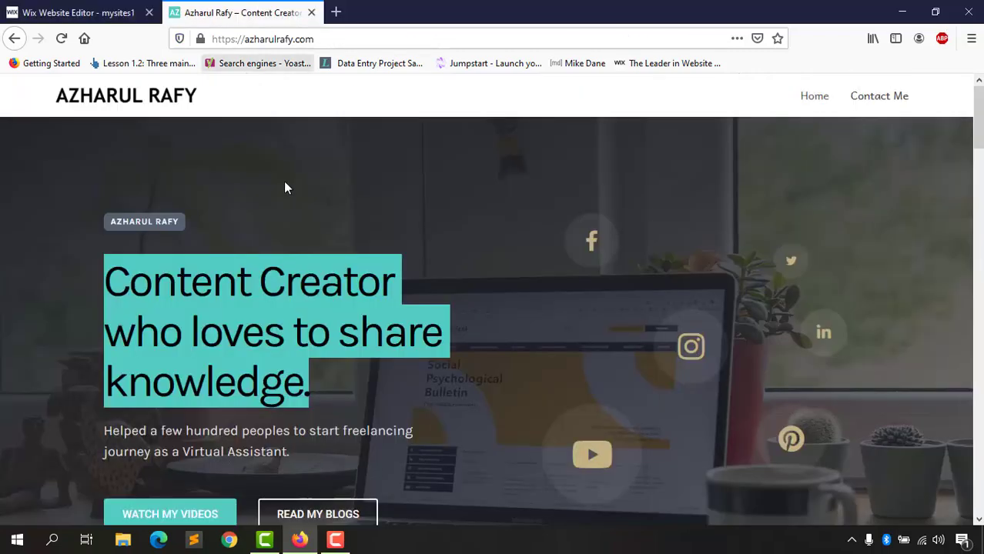
scroll(110, 431, "down", 8)
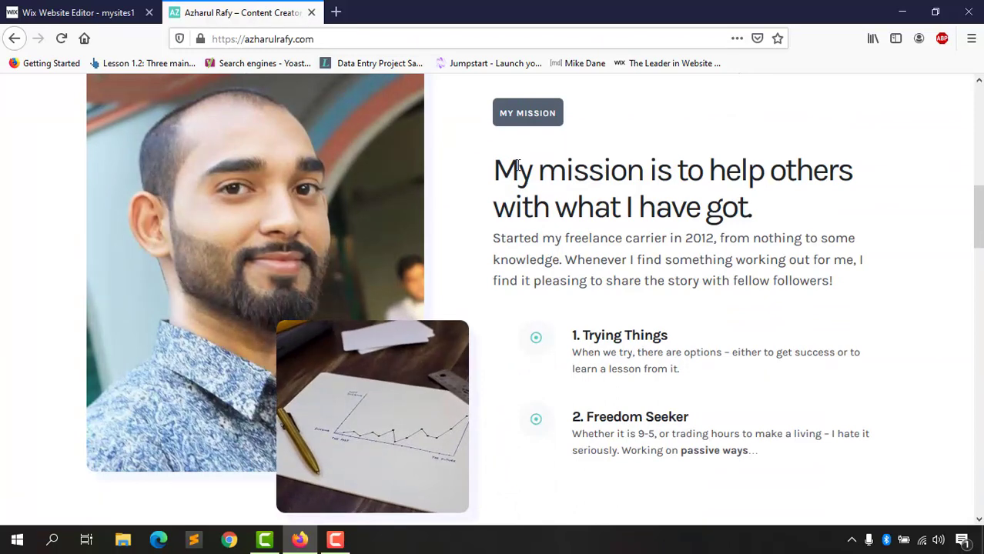
left_click_drag(493, 165, 853, 282)
right_click(763, 254)
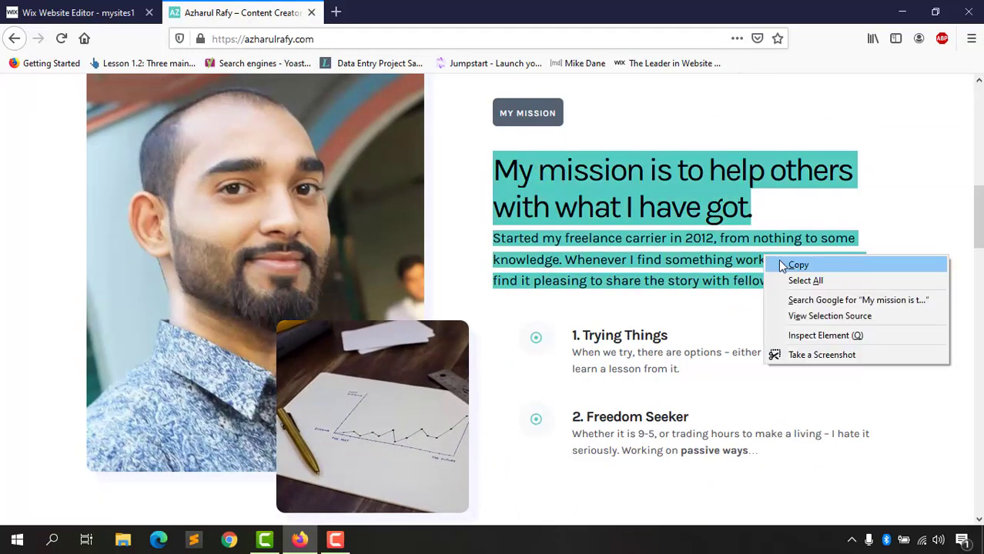
left_click(778, 263)
left_click(110, 9)
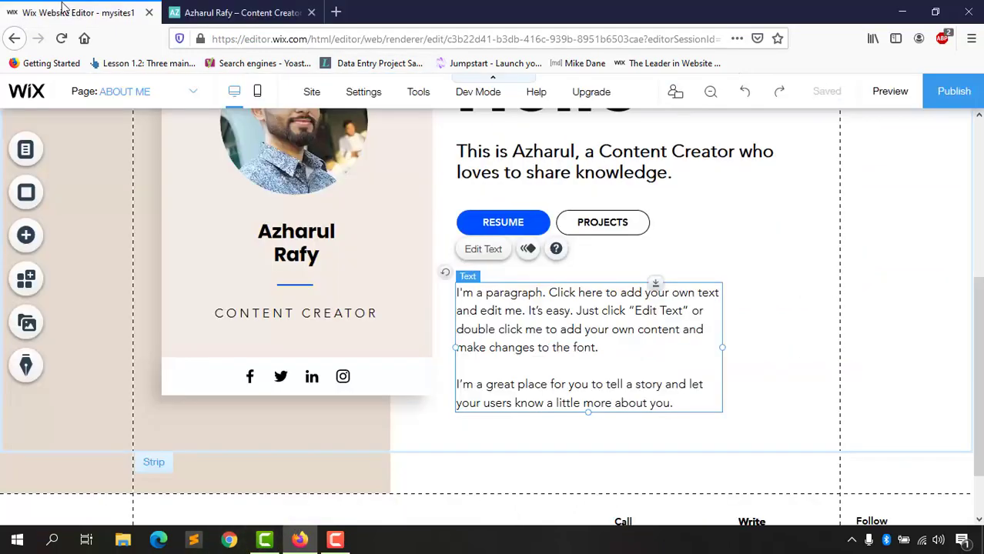
triple_click(559, 320)
key("ctrl+v")
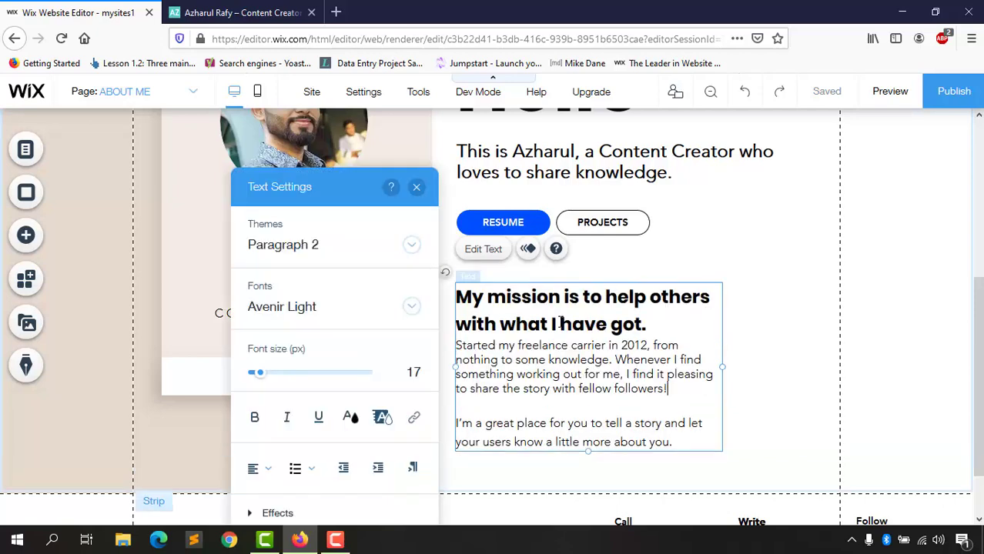
Step: Insert an empty line below the pasted My mission heading
scroll(628, 352, "down", 2)
scroll(629, 352, "up", 2)
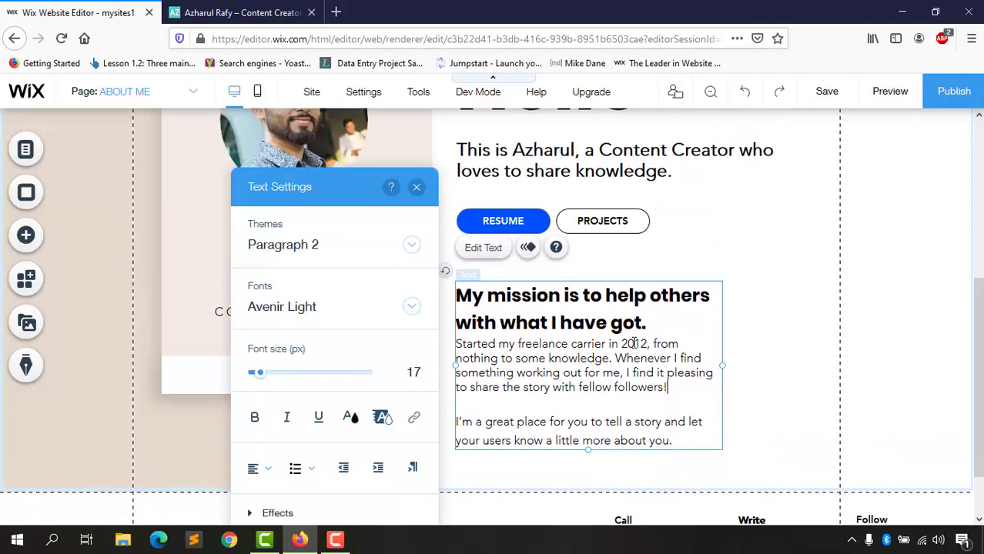
left_click(658, 320)
key("Return")
scroll(669, 385, "down", 2)
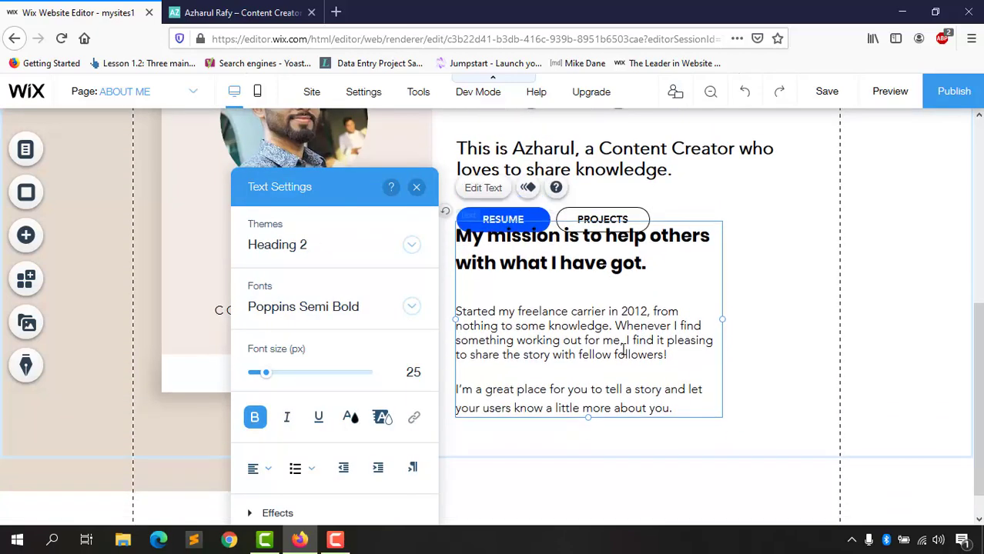
left_click(674, 377)
scroll(774, 315, "up", 1)
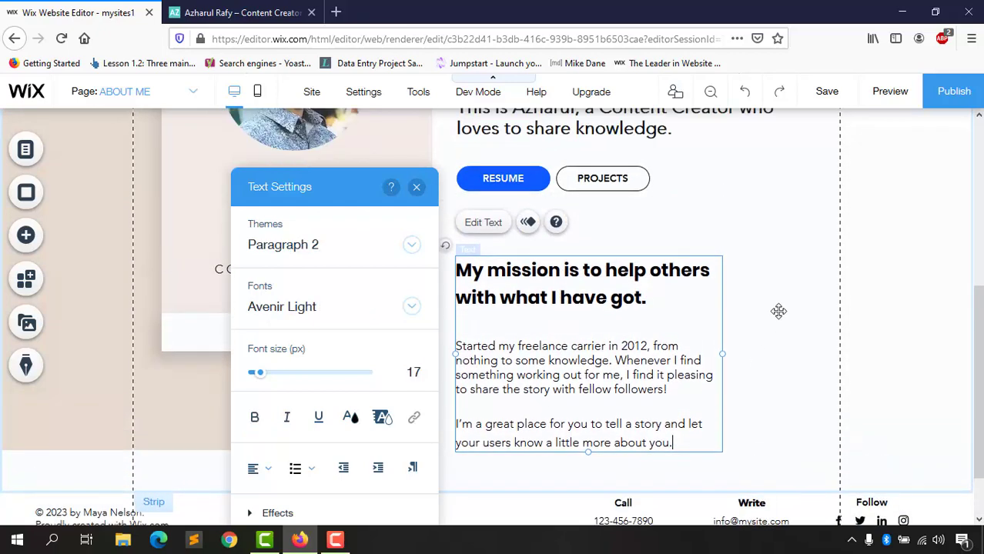
left_click(777, 312)
scroll(678, 354, "up", 1)
scroll(633, 351, "down", 1)
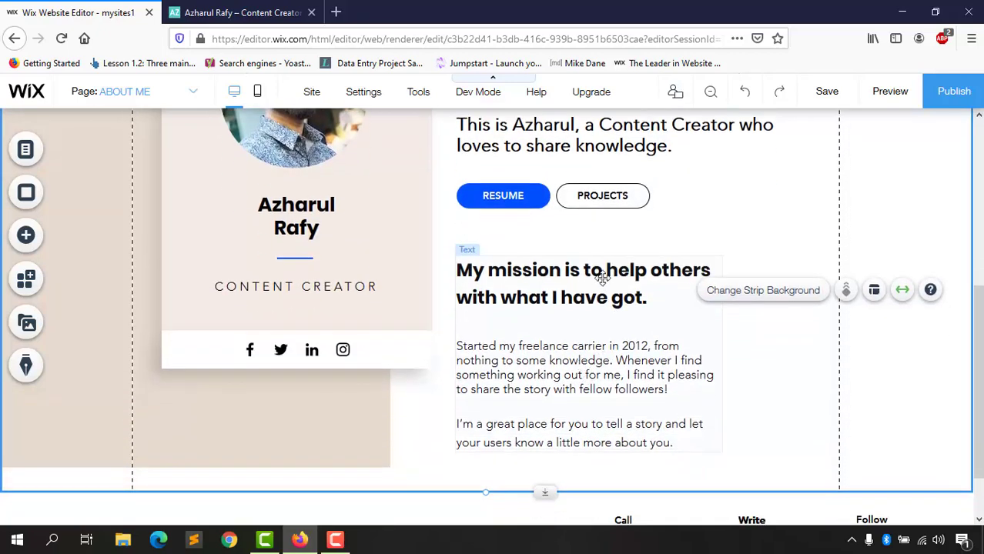
scroll(587, 322, "up", 1)
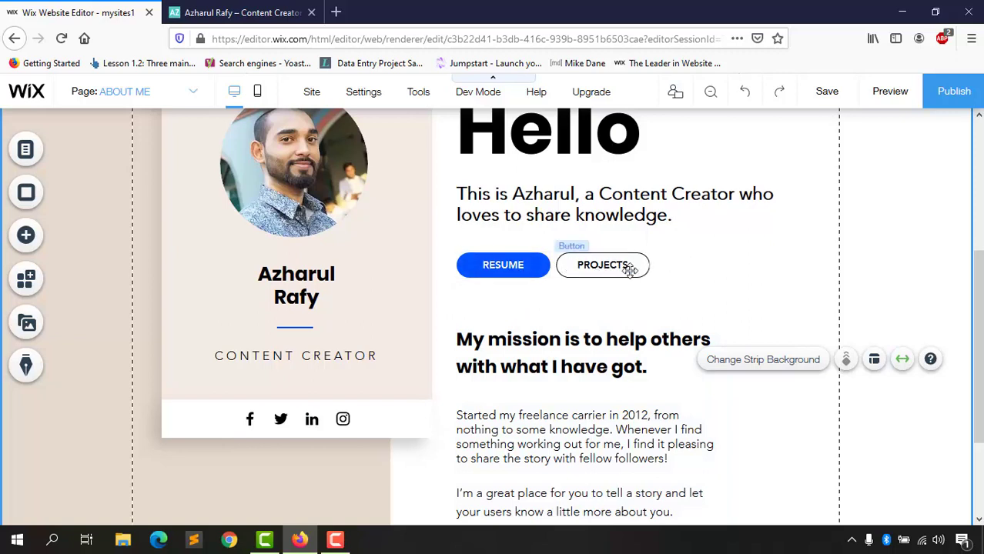
Step: Delete the My mission heading line, leaving only the freelance-career paragraph
left_click(524, 354)
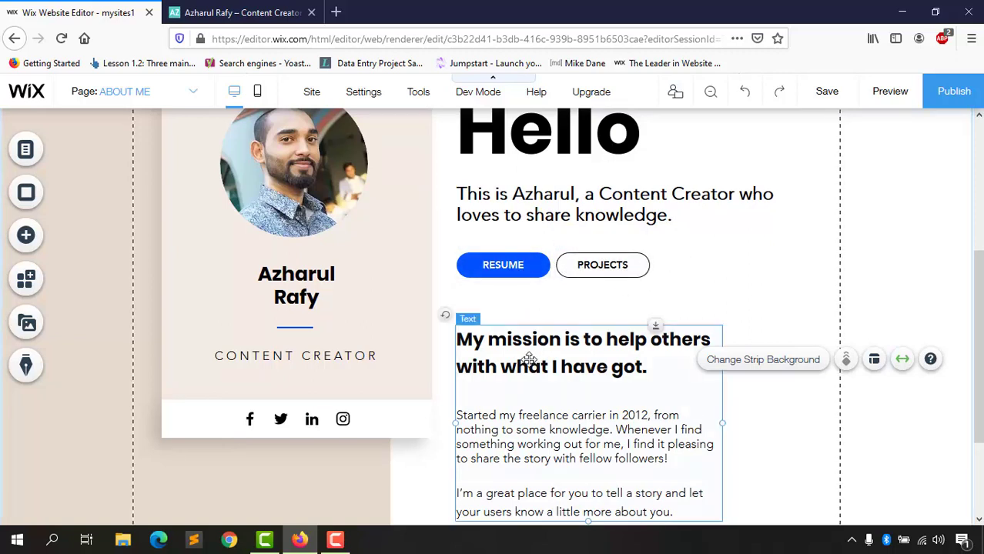
double_click(522, 353)
left_click(664, 368)
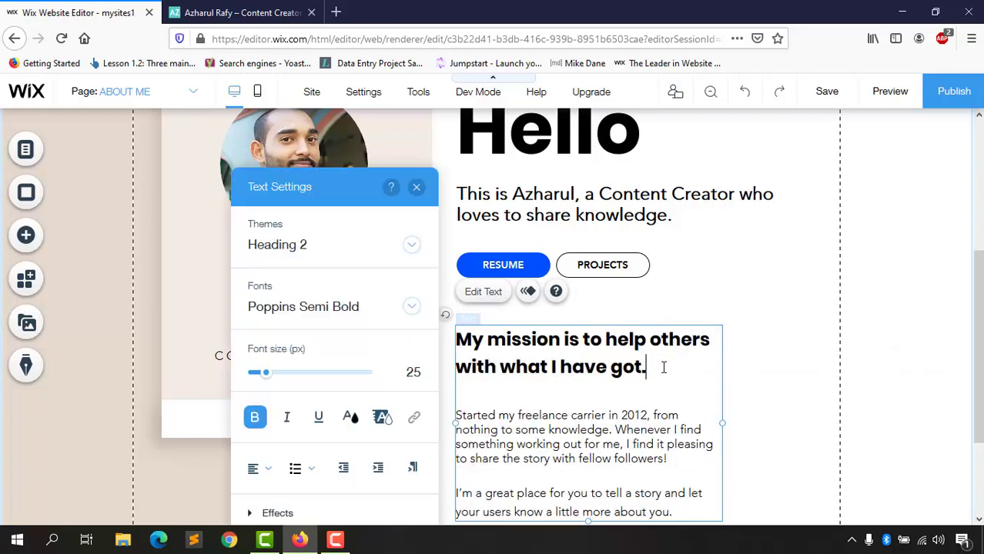
left_click_drag(664, 368, 456, 328)
key("BackSpace")
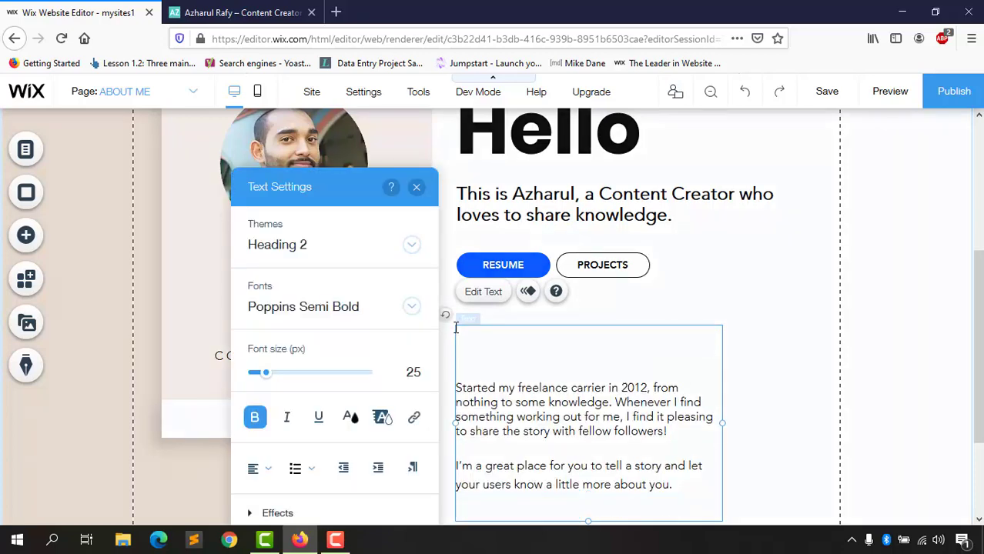
key("Delete")
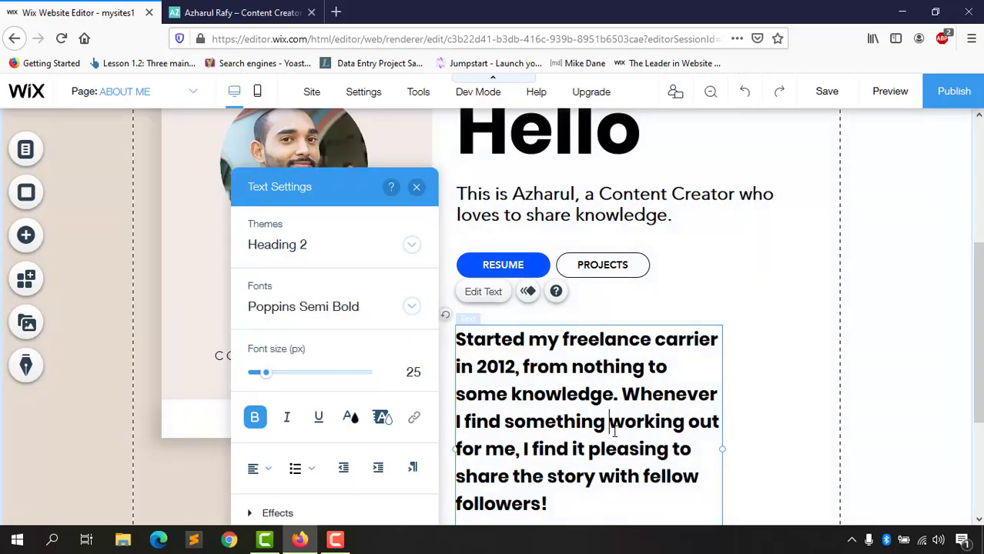
Step: Adjust the bold formatting so the freelance-career paragraph ends up bold
key("ctrl+a")
left_click(254, 418)
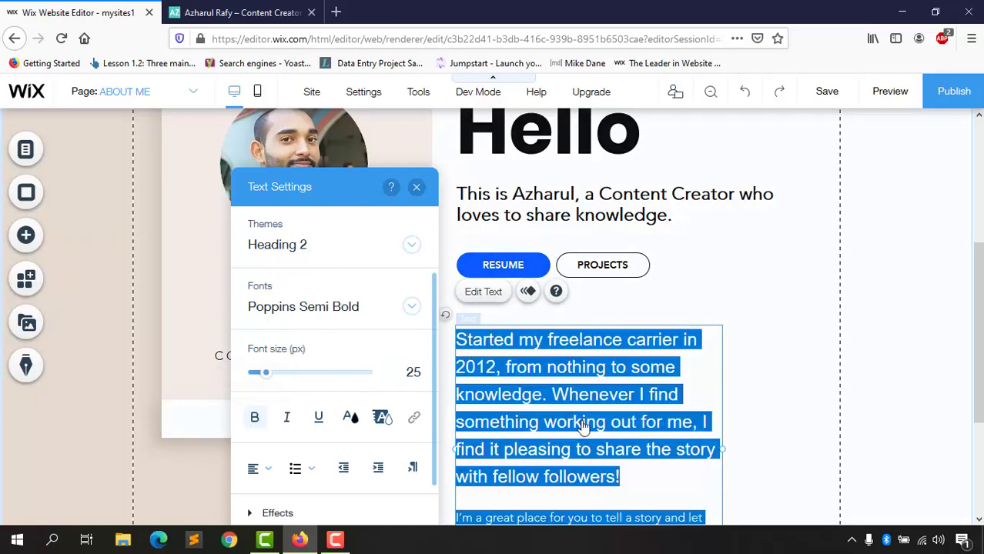
left_click(746, 393)
scroll(576, 389, "down", 2)
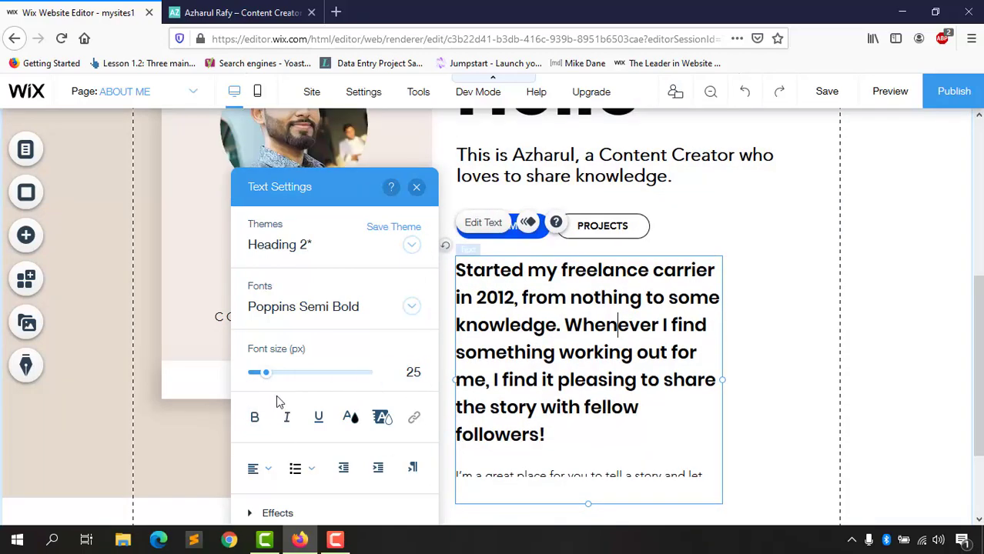
key("ctrl+a")
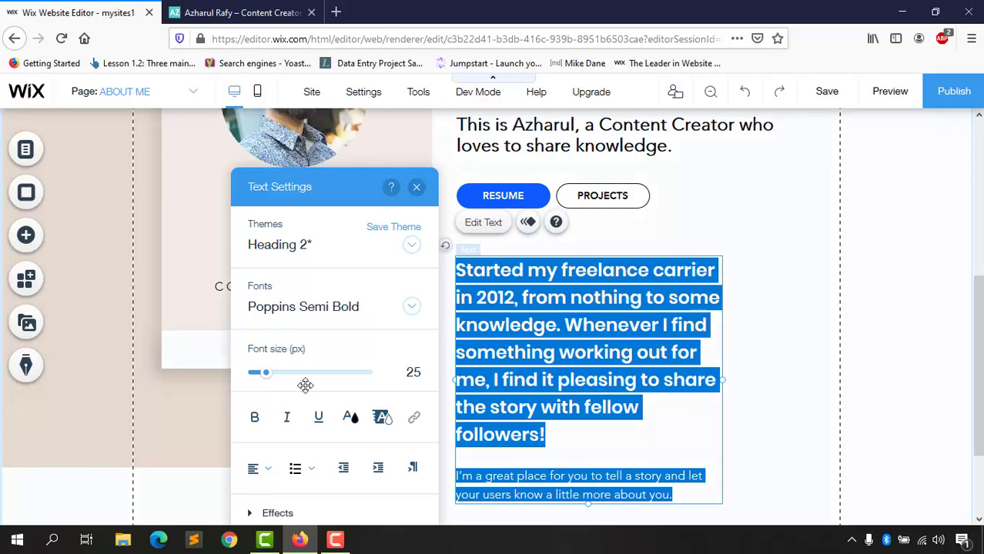
left_click(255, 417)
left_click(523, 378)
scroll(527, 385, "up", 2)
left_click(531, 339)
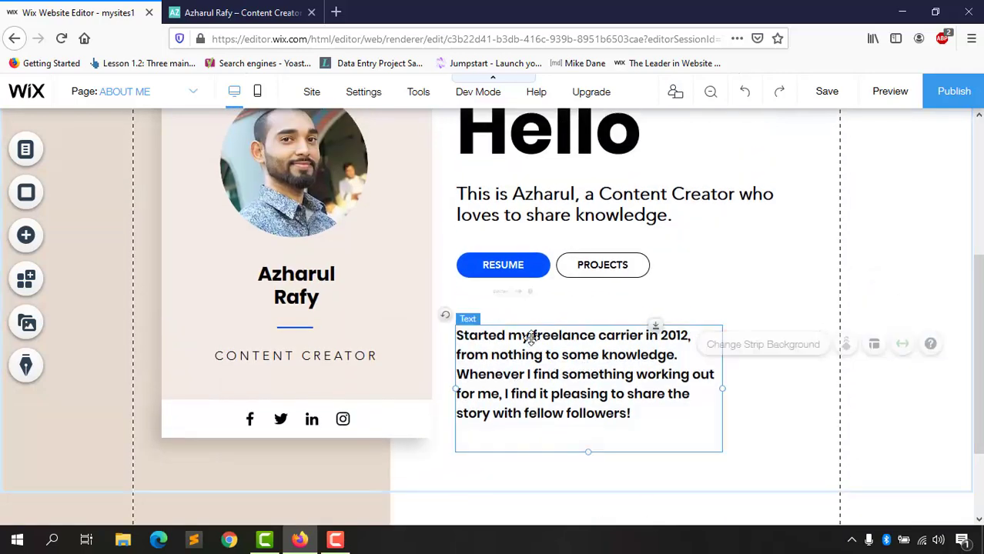
left_click(528, 340)
left_click(722, 339)
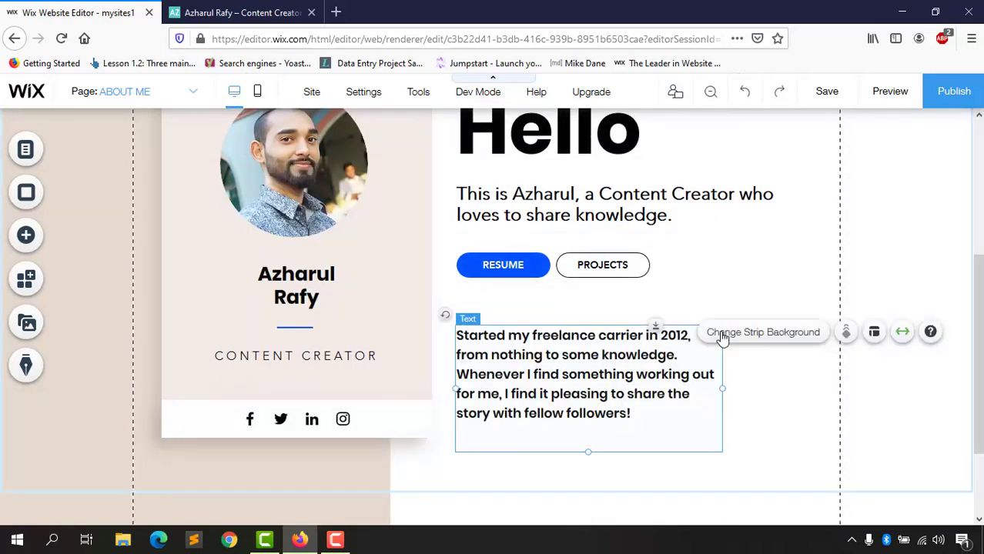
left_click(549, 352)
Step: Delete the old paragraph box and place a new text paragraph below the RESUME and PROJECTS buttons
left_click(740, 343)
left_click(626, 364)
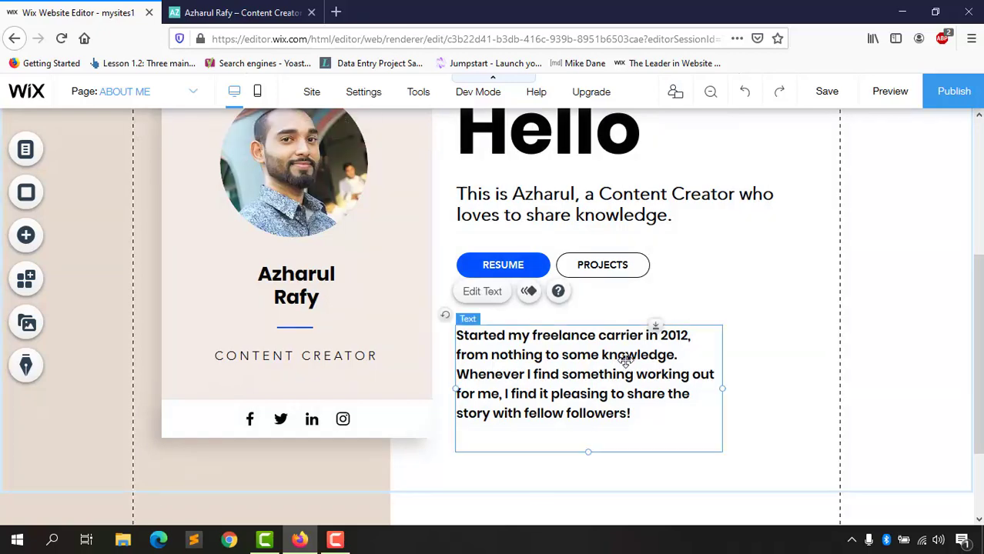
key("Delete")
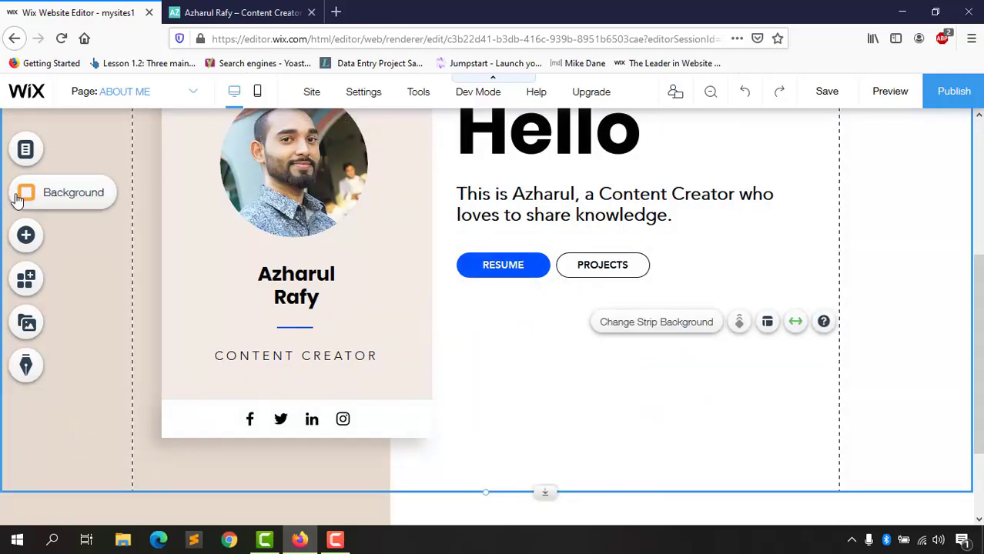
left_click(25, 235)
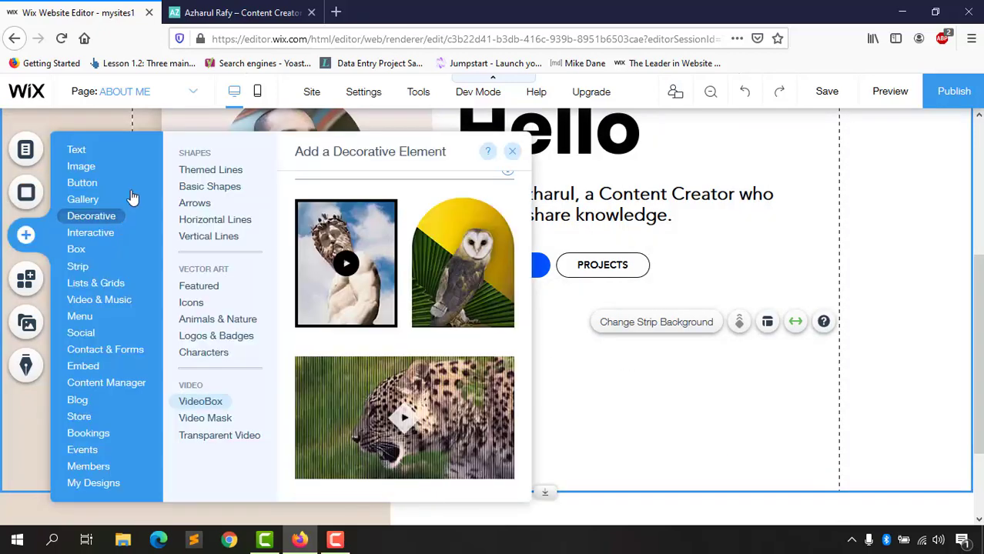
mouse_move(84, 154)
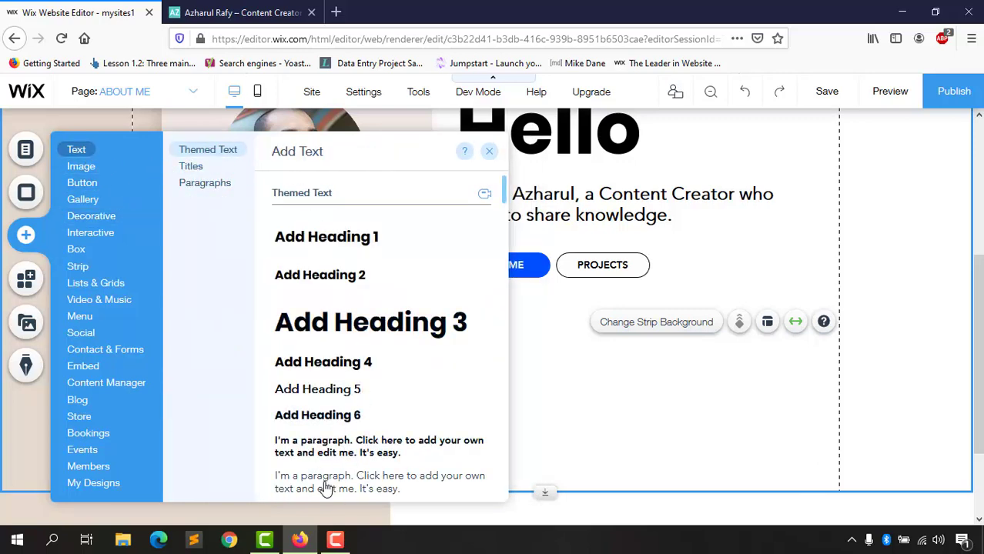
left_click_drag(529, 412, 530, 322)
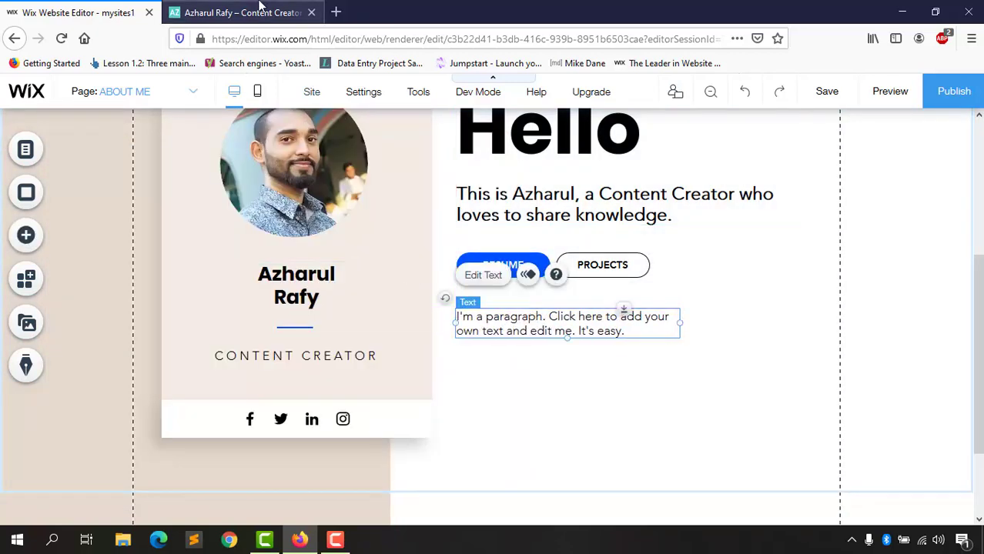
Step: Copy the mission paragraph from the live site as plain text via the address bar
left_click(259, 6)
right_click(572, 266)
left_click(585, 276)
left_click(318, 38)
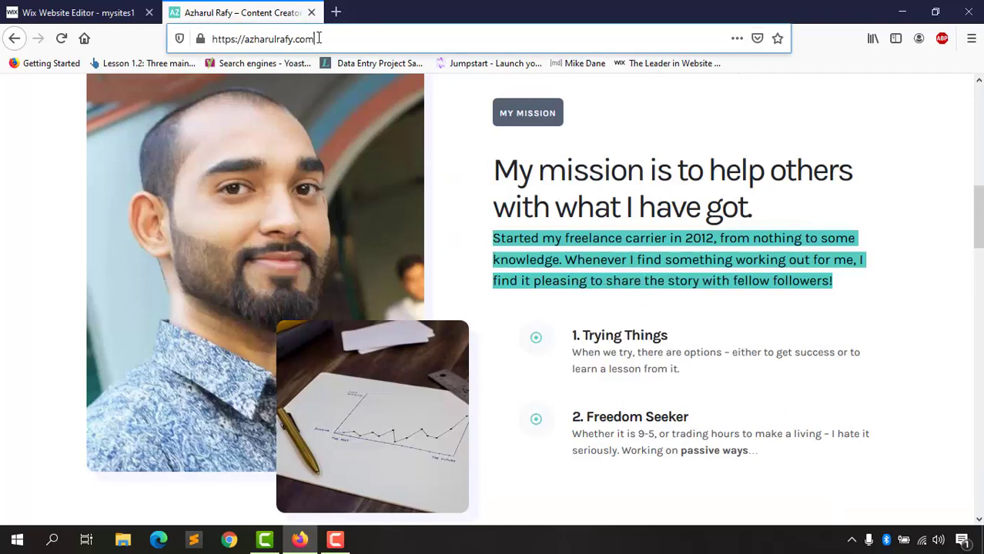
key("ctrl+v")
key("ctrl+a")
key("ctrl+x")
left_click(137, 7)
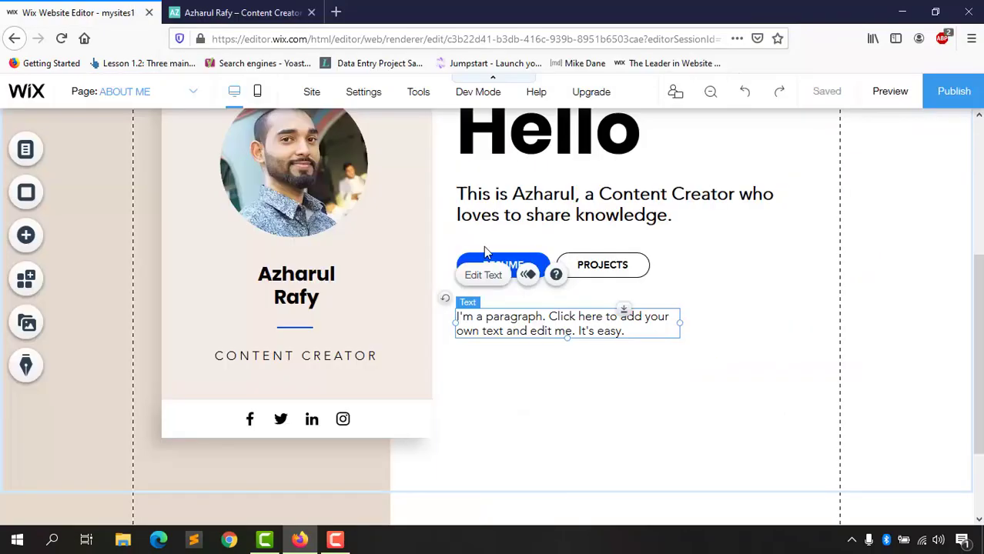
Step: Paste the mission text into the new paragraph and set its font size to 22
double_click(520, 319)
left_click(528, 325)
key("ctrl+a")
key("ctrl+v")
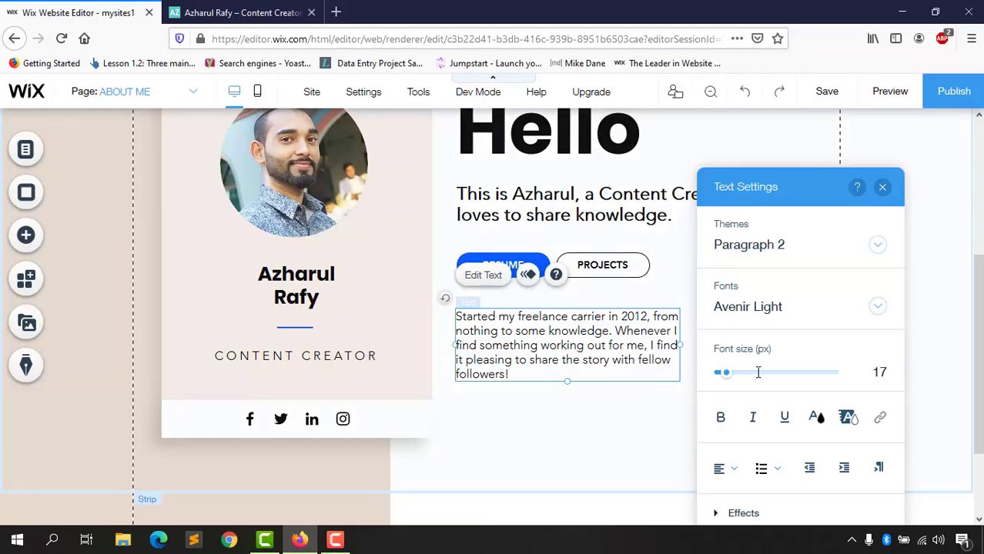
key("ctrl+a")
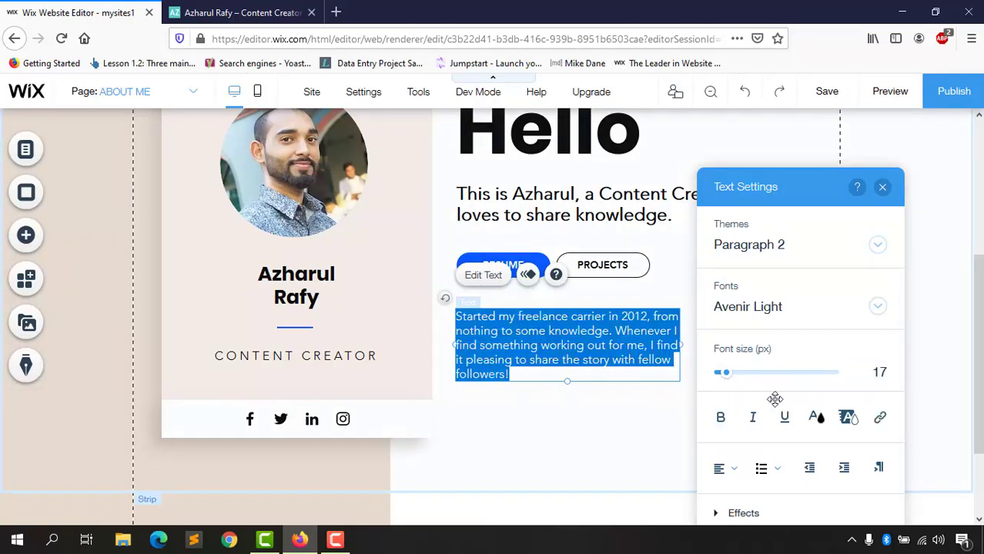
left_click(872, 375)
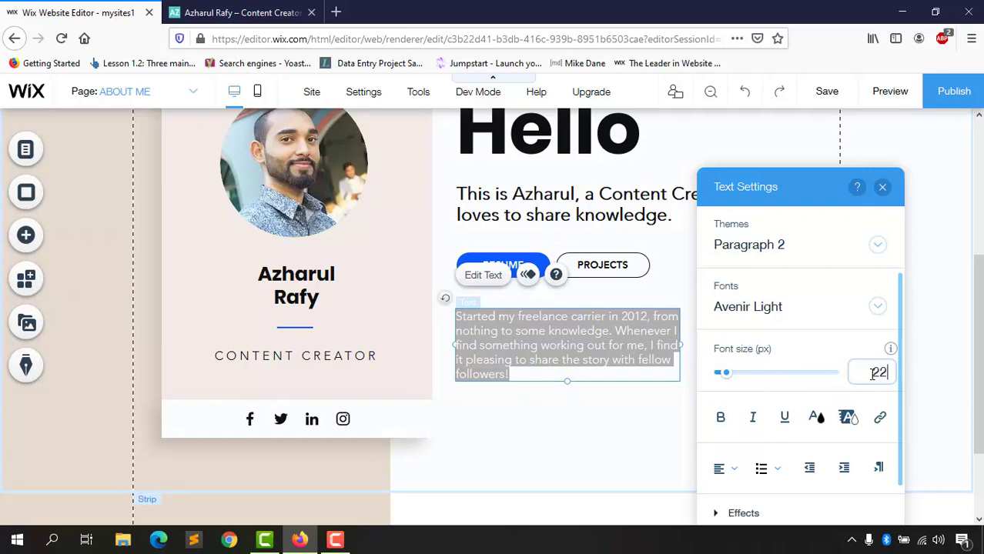
type("22")
key("Return")
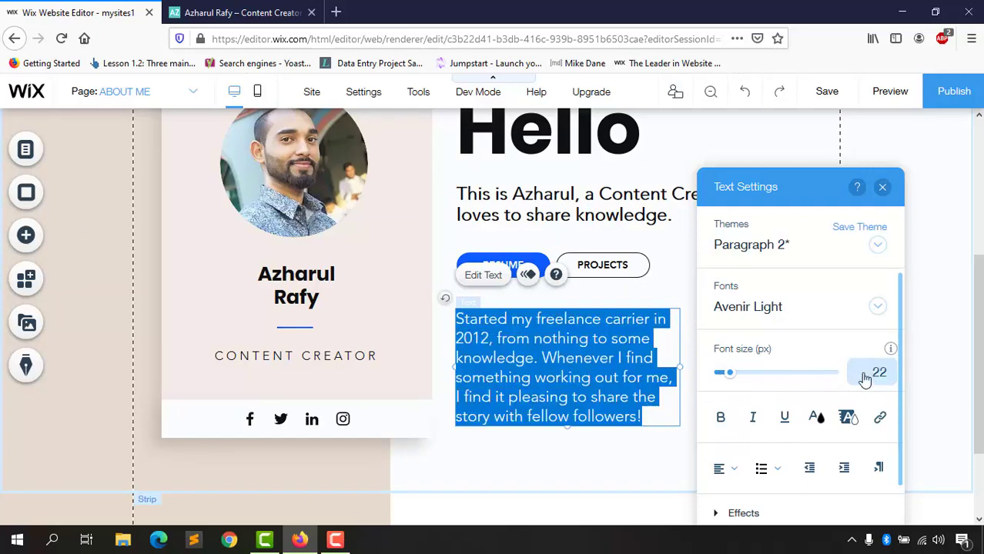
left_click(559, 467)
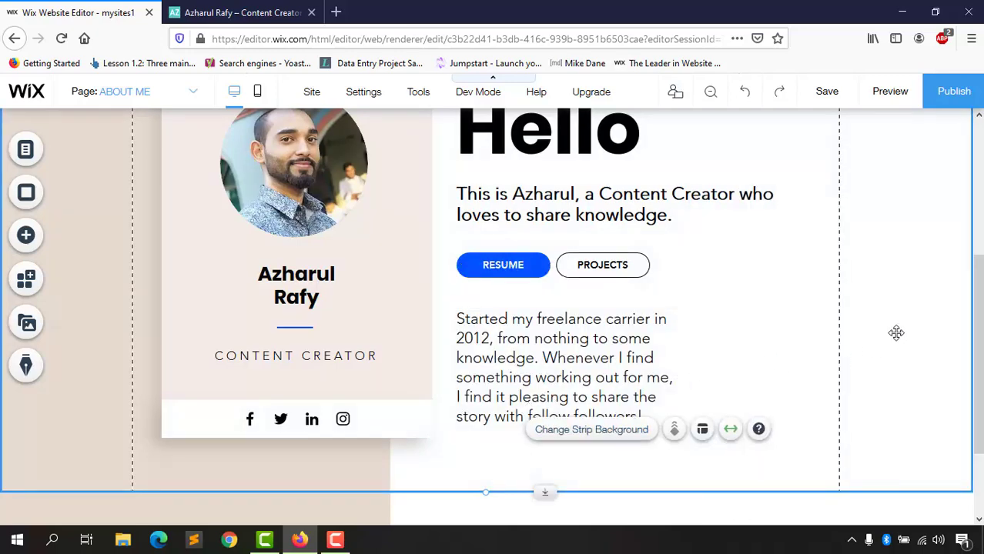
Step: Change the Social Bar's Facebook link to the owner's Facebook profile address
scroll(863, 341, "up", 2)
scroll(921, 327, "down", 3)
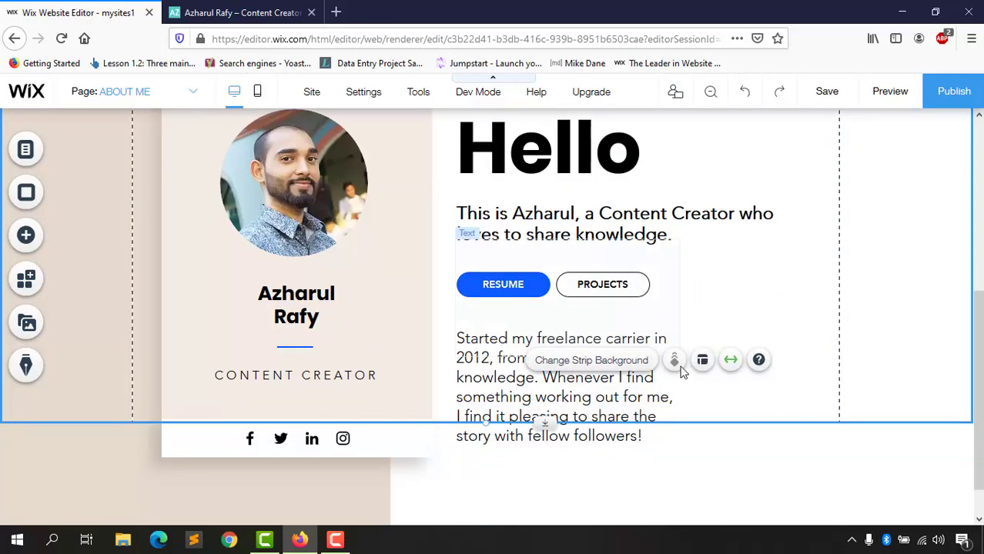
scroll(286, 409, "up", 2)
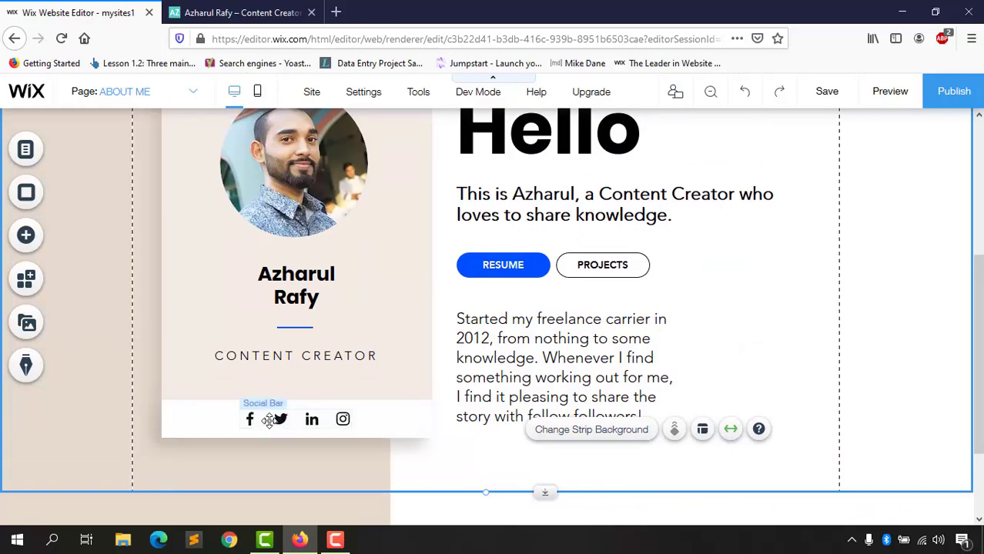
left_click(268, 419)
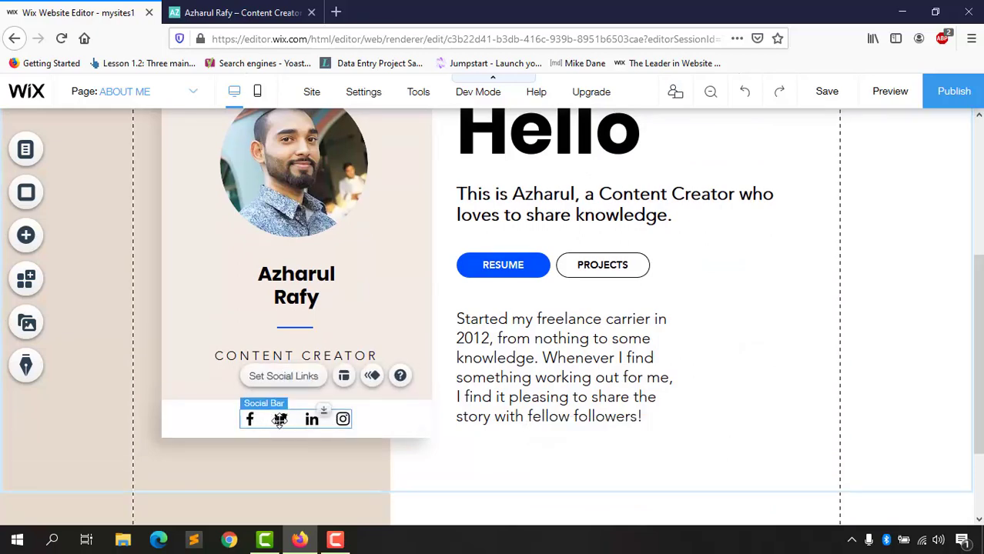
double_click(279, 421)
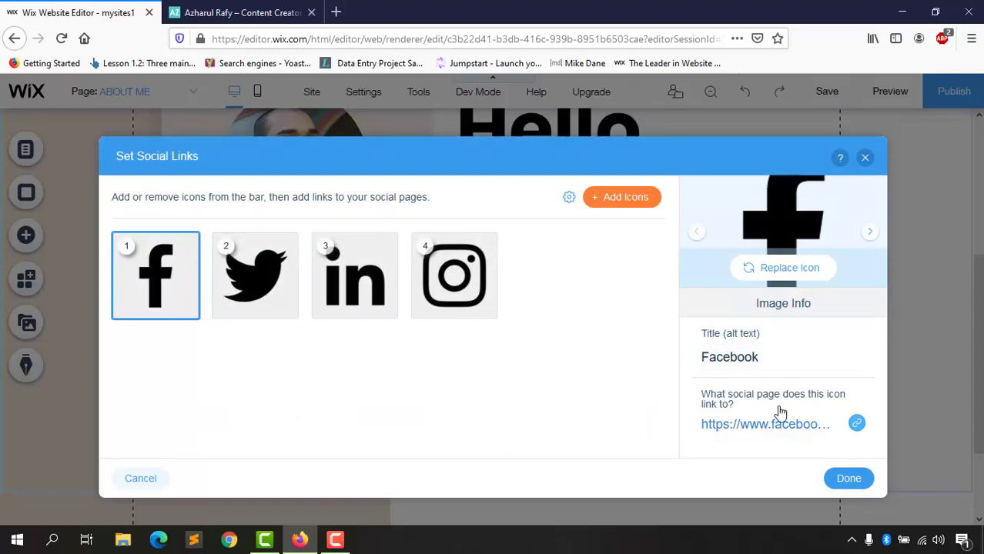
left_click(857, 425)
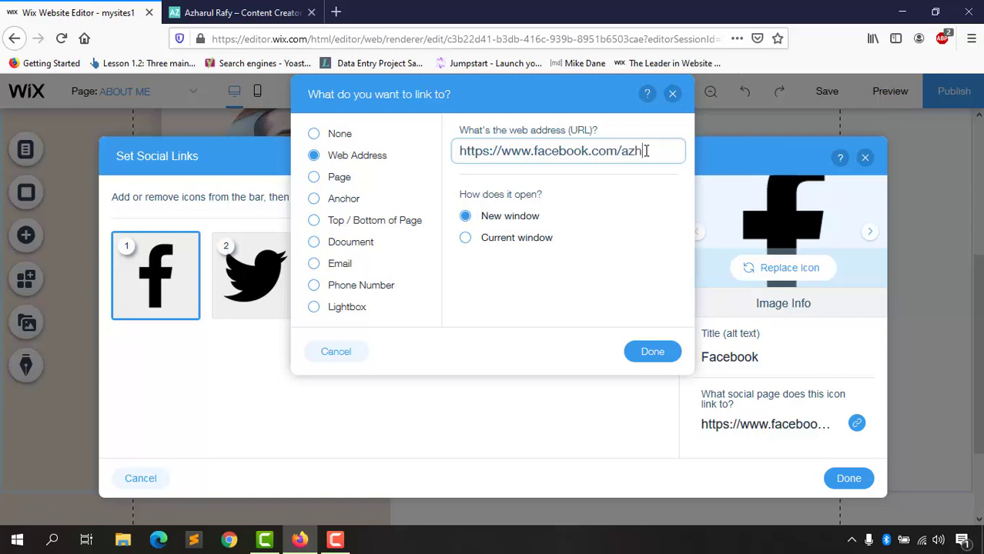
type("fy")
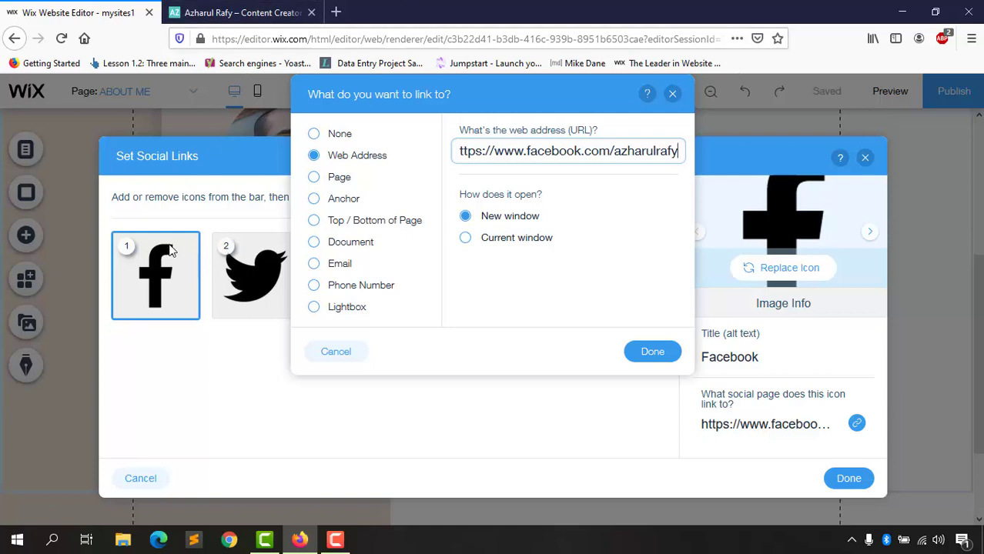
left_click(656, 353)
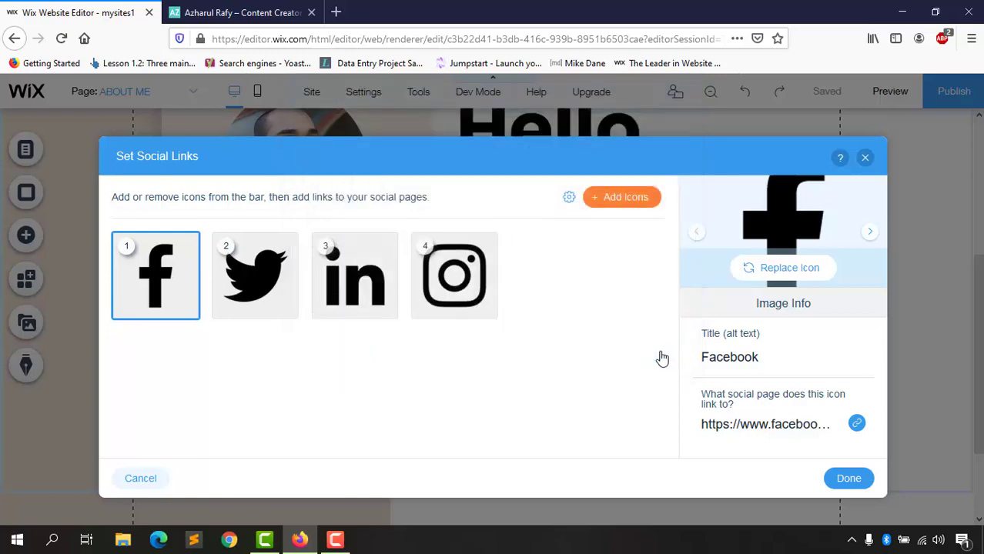
left_click(858, 488)
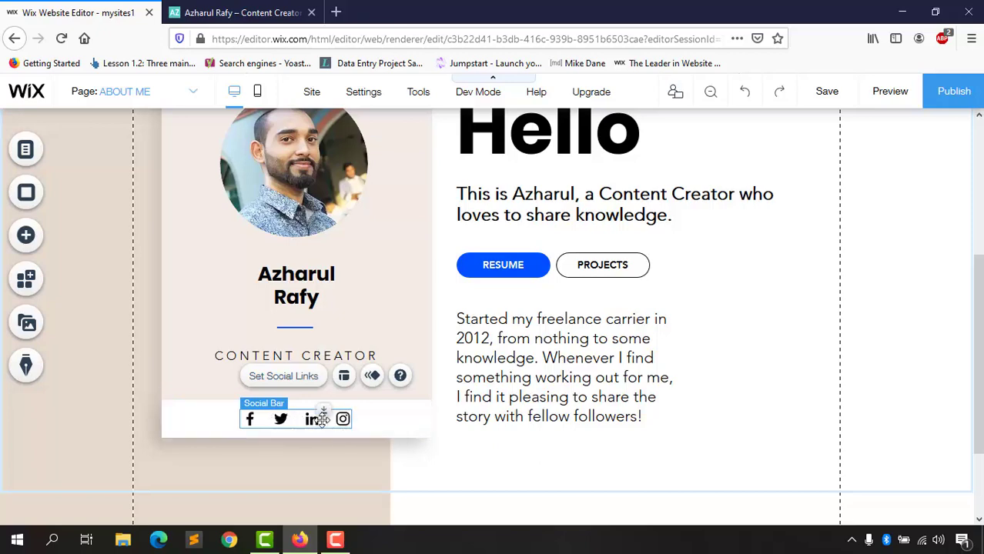
double_click(314, 417)
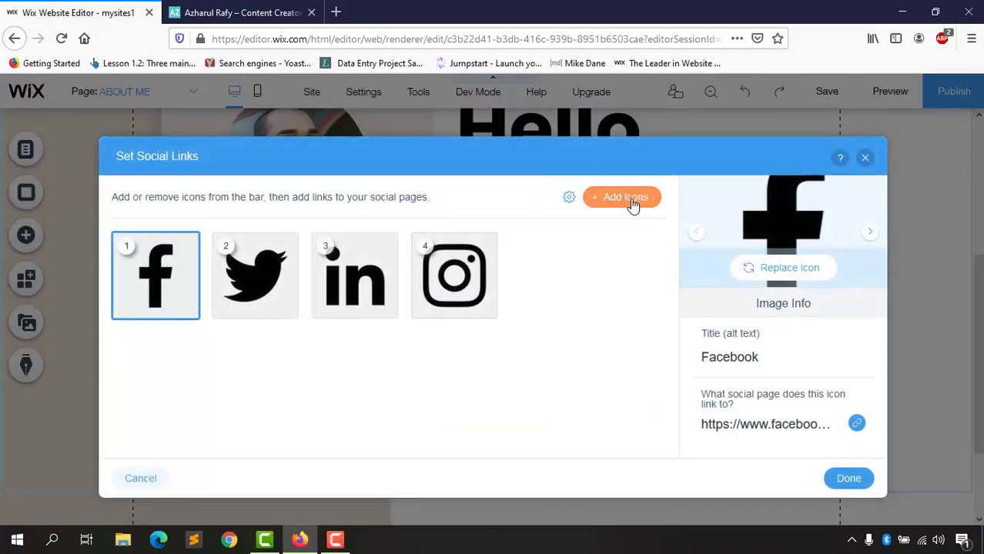
left_click(625, 198)
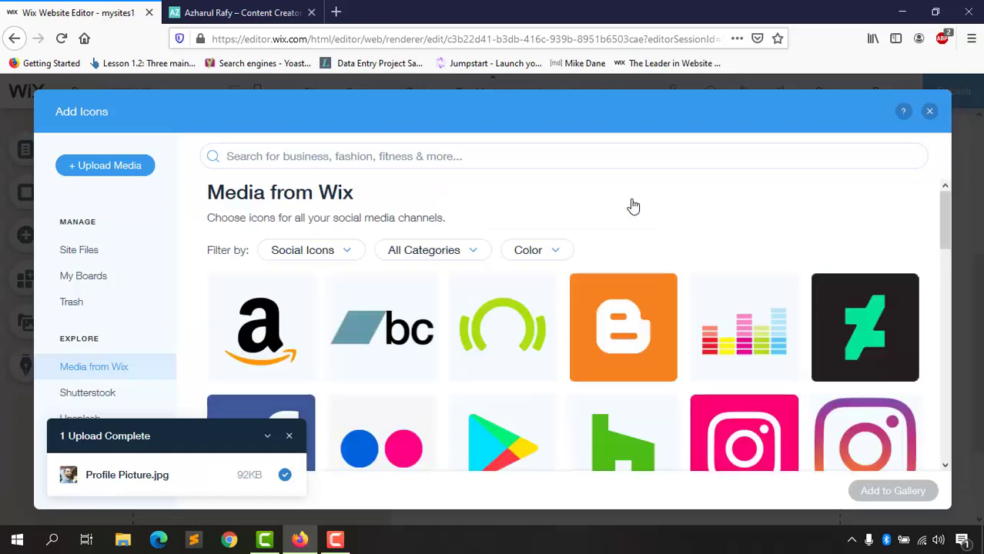
scroll(687, 321, "down", 5)
scroll(688, 322, "up", 2)
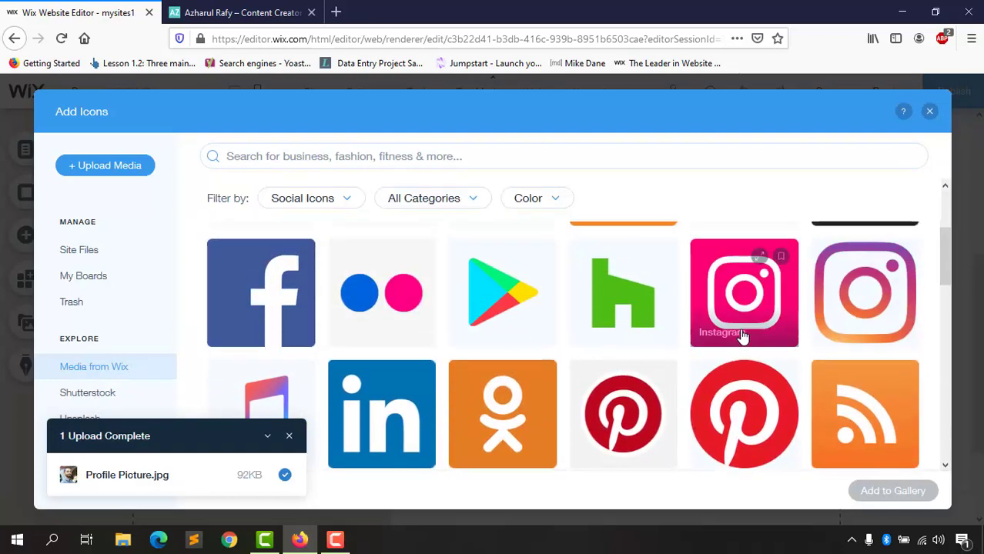
scroll(743, 331, "down", 3)
scroll(693, 339, "up", 2)
scroll(567, 360, "down", 2)
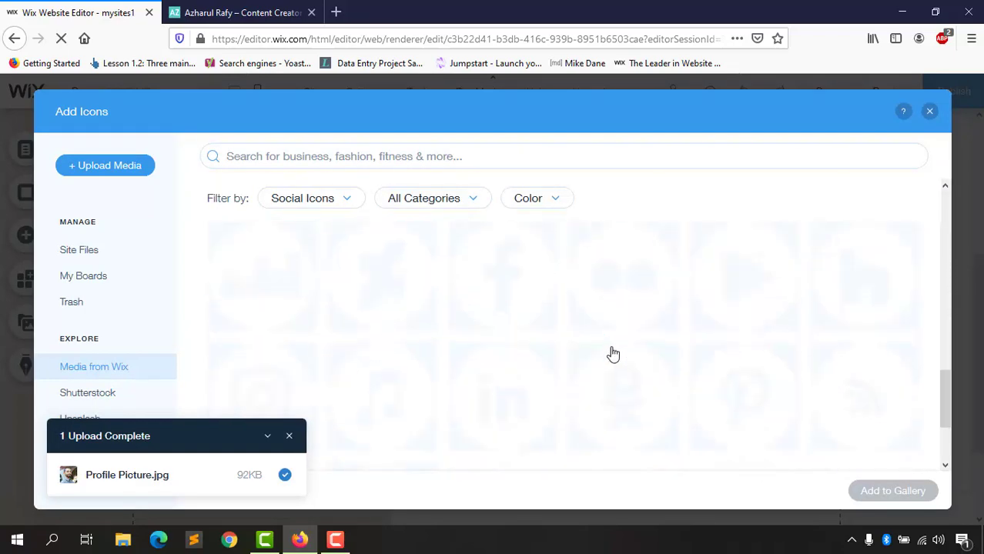
scroll(567, 365, "up", 2)
scroll(751, 342, "up", 1)
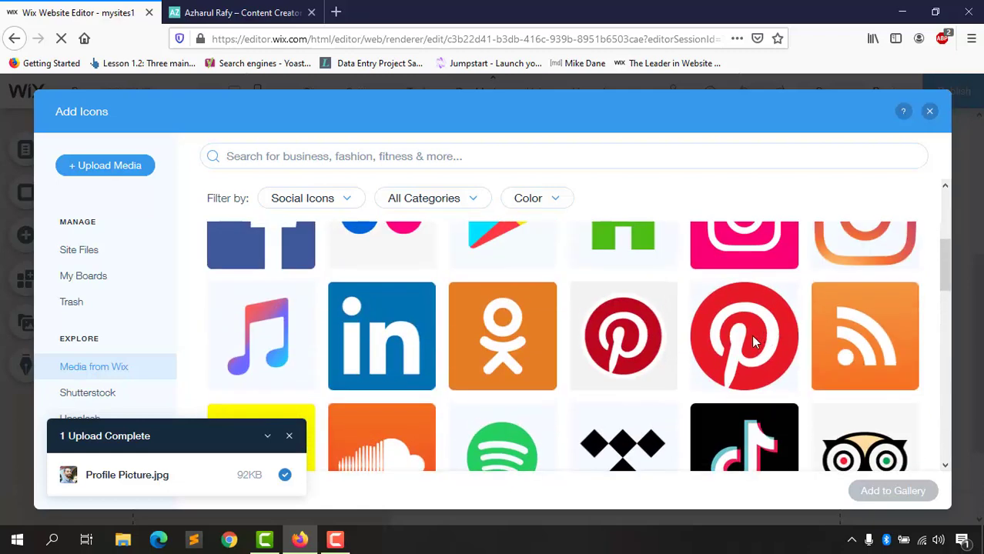
mouse_move(749, 339)
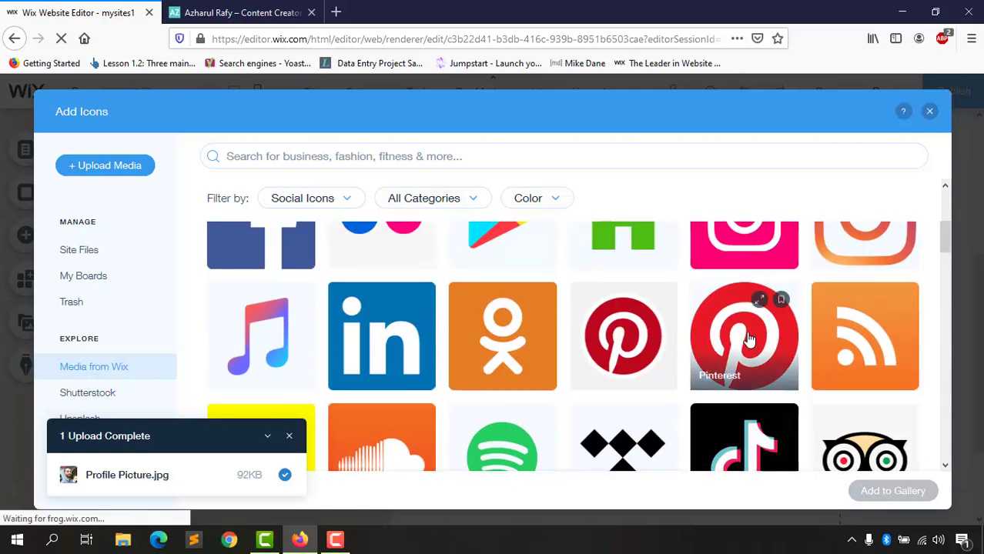
left_click(800, 353)
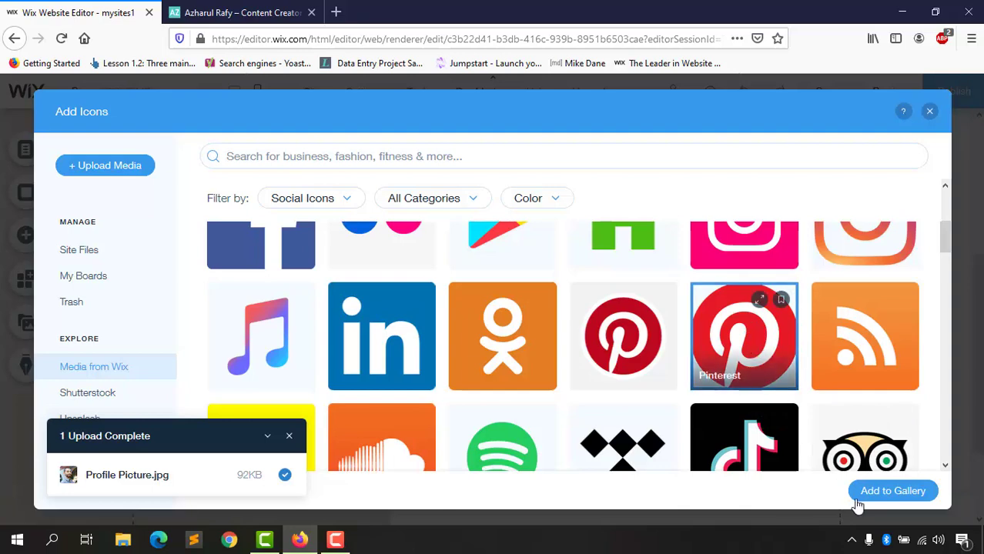
left_click(880, 493)
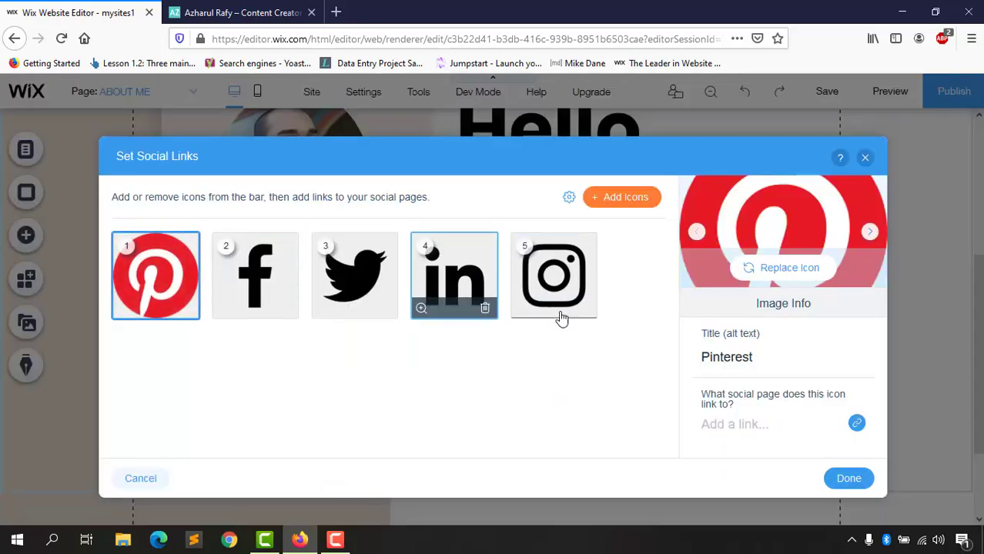
left_click_drag(220, 269, 554, 277)
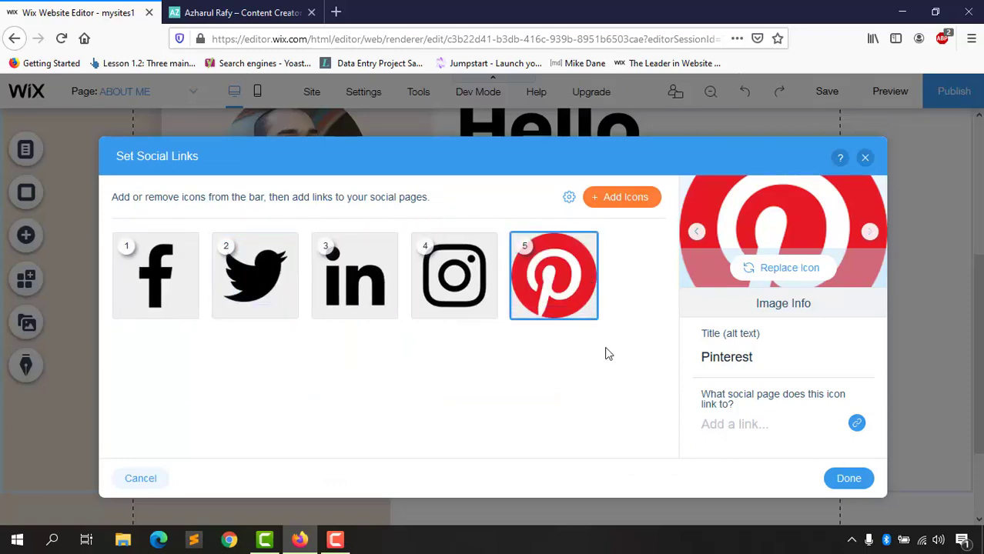
left_click(586, 311)
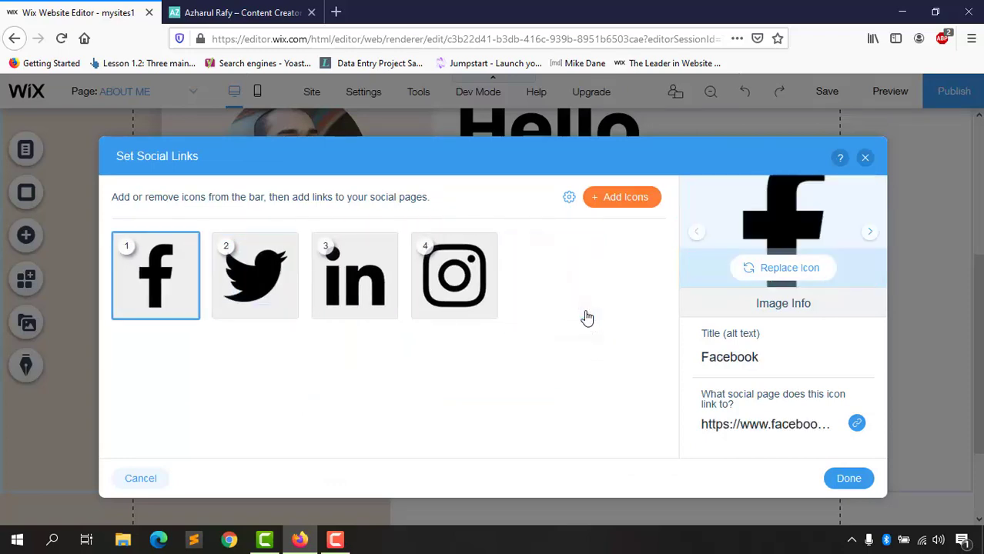
left_click(853, 479)
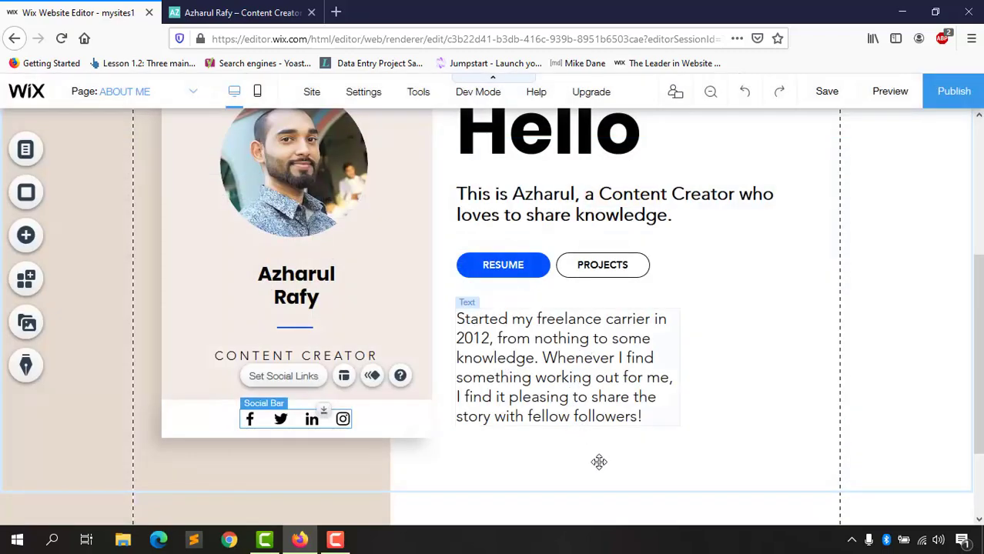
Step: Change the footer copyright year to 2020 and replace the placeholder name with the owner's name
scroll(493, 308, "down", 2)
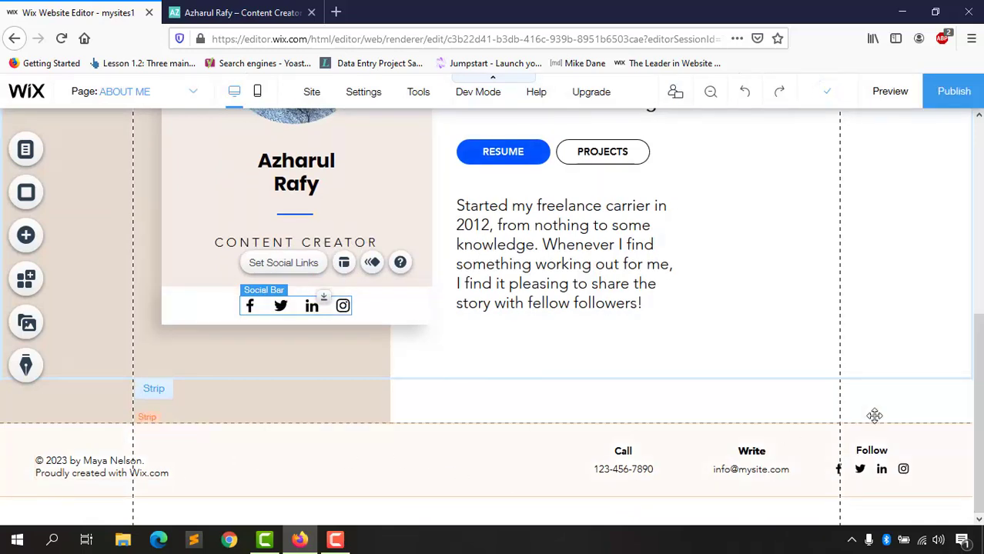
left_click(66, 476)
double_click(62, 463)
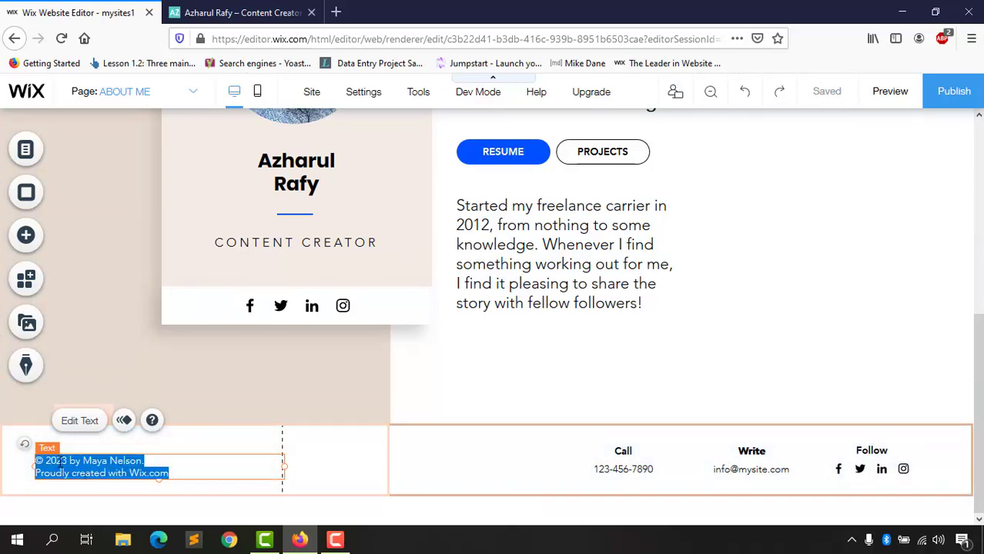
left_click_drag(56, 460, 70, 461)
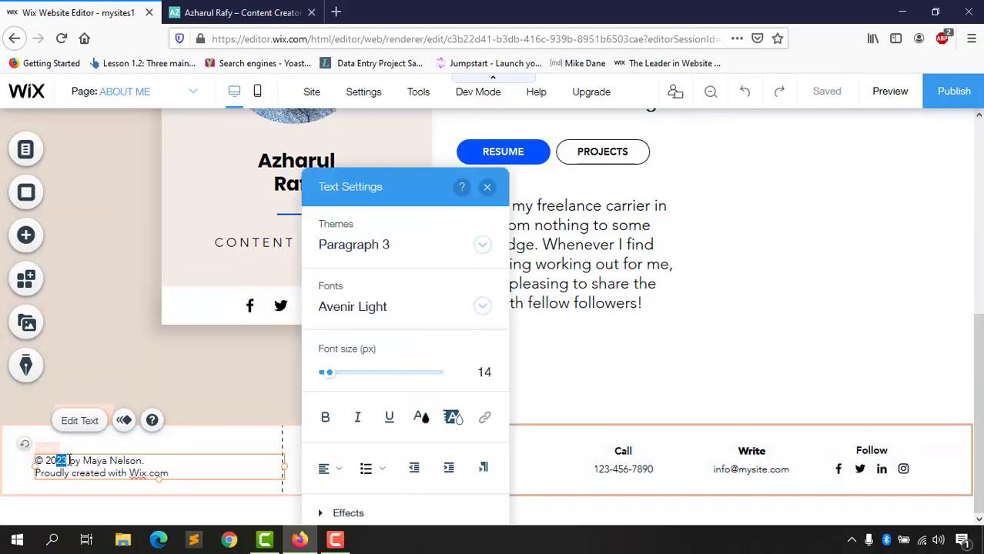
type("20")
left_click_drag(82, 462, 137, 461)
type("Azharul Raf")
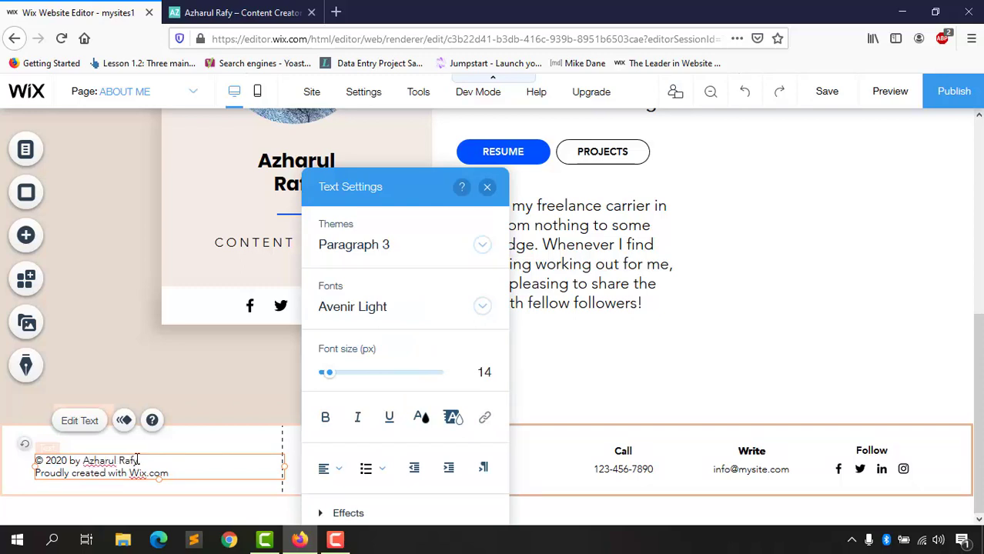
Step: Delete the Wix.com credit line from the footer and nudge the copyright box slightly down
double_click(65, 471)
left_click_drag(65, 471, 191, 475)
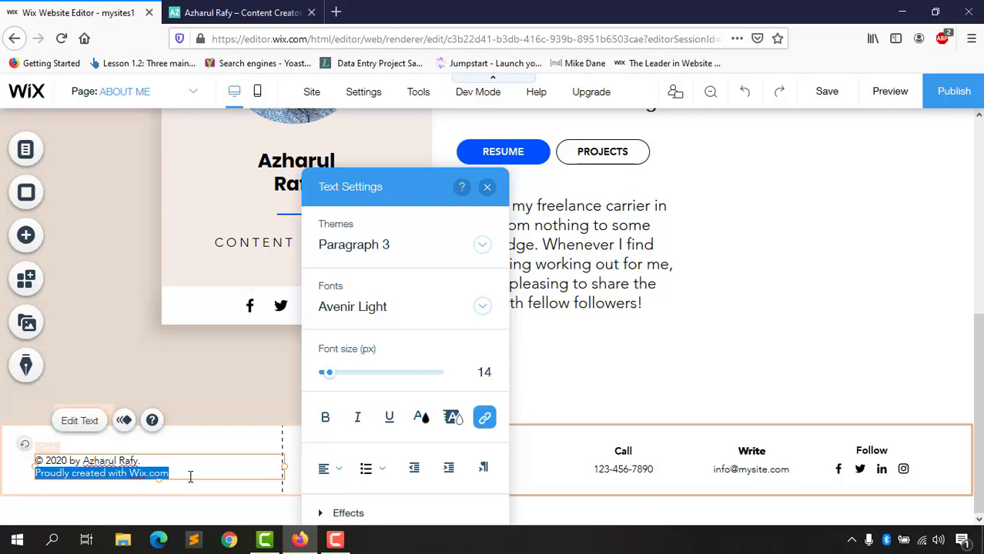
key("BackSpace")
key("BackSpace")
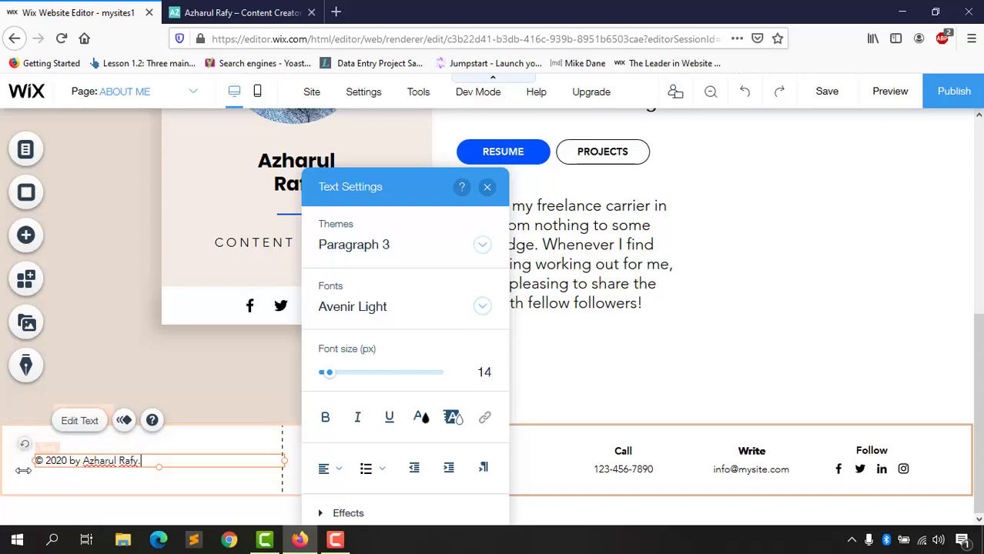
left_click(23, 472)
left_click(155, 460)
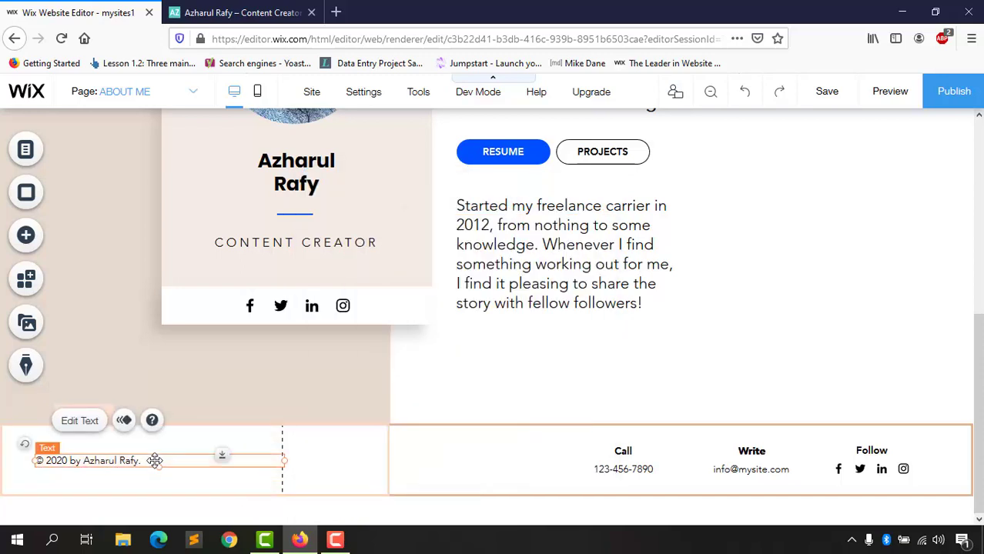
left_click_drag(155, 461, 155, 460)
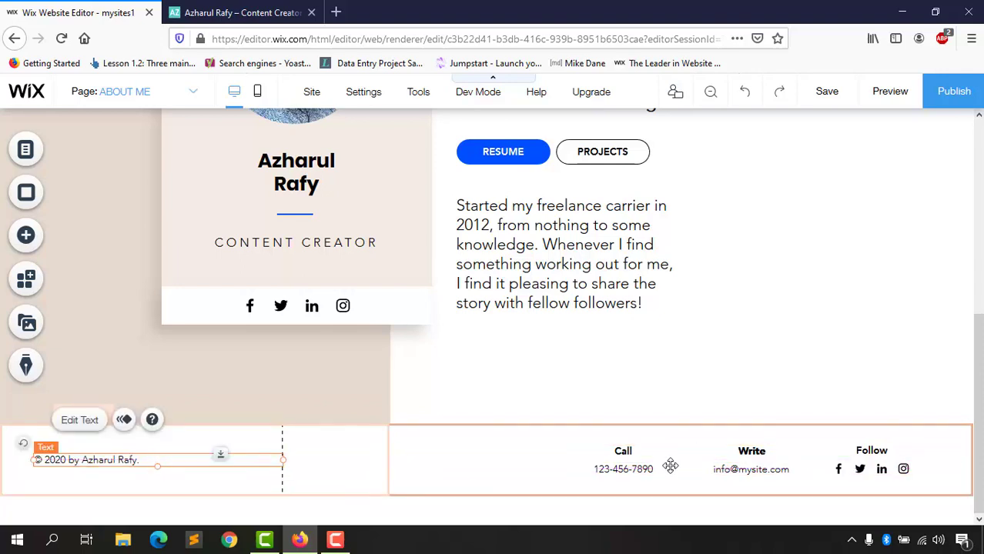
Step: Replace the footer Call phone number with the owner's own phone number
left_click(625, 470)
double_click(616, 470)
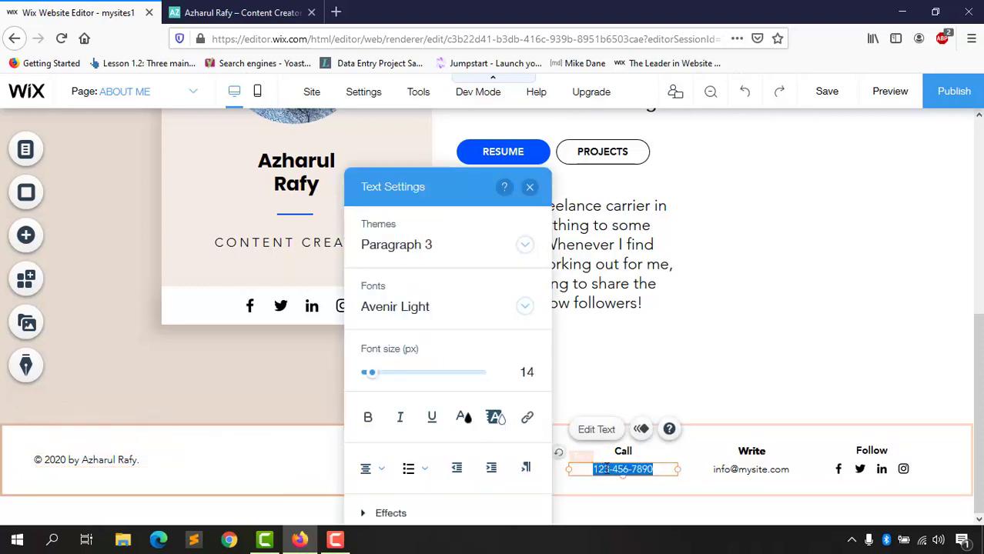
key("BackSpace")
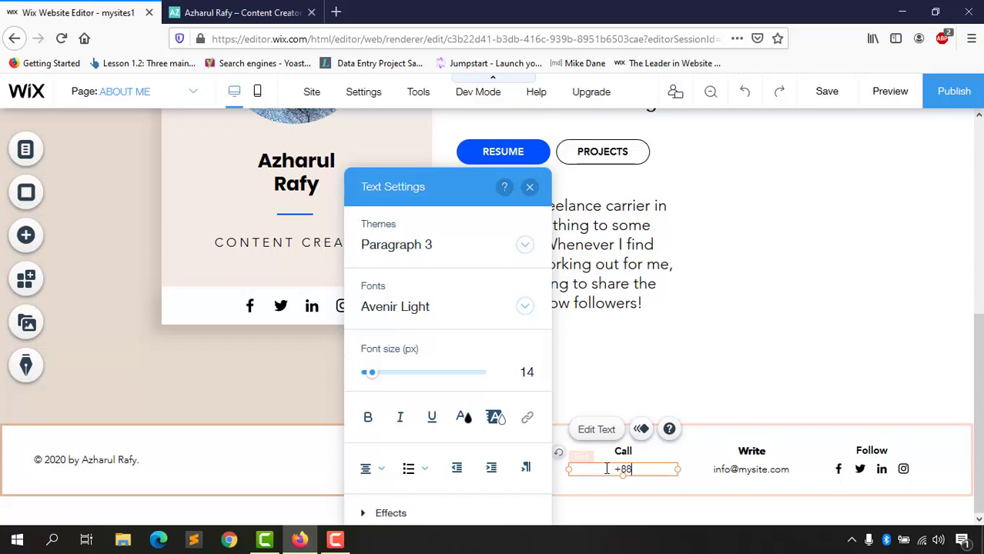
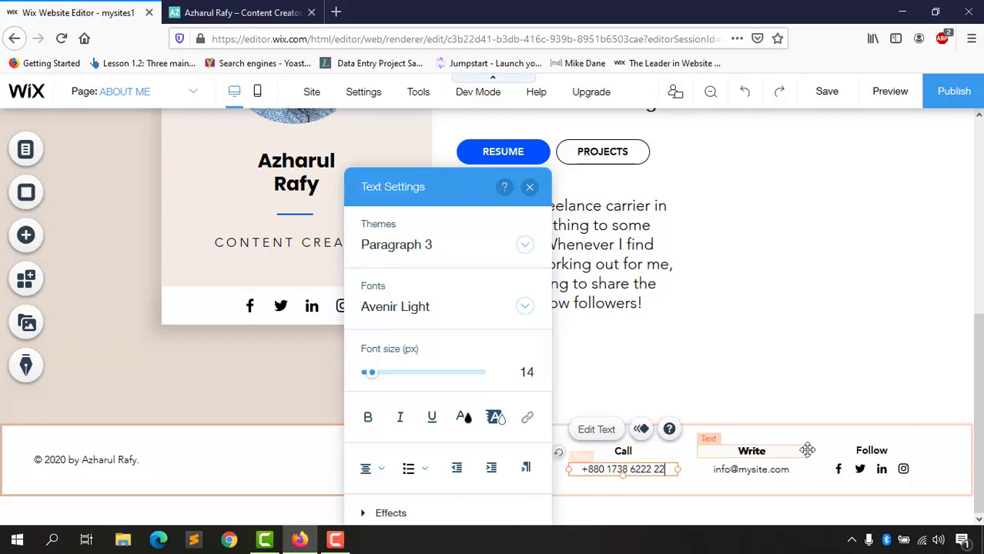
left_click(735, 470)
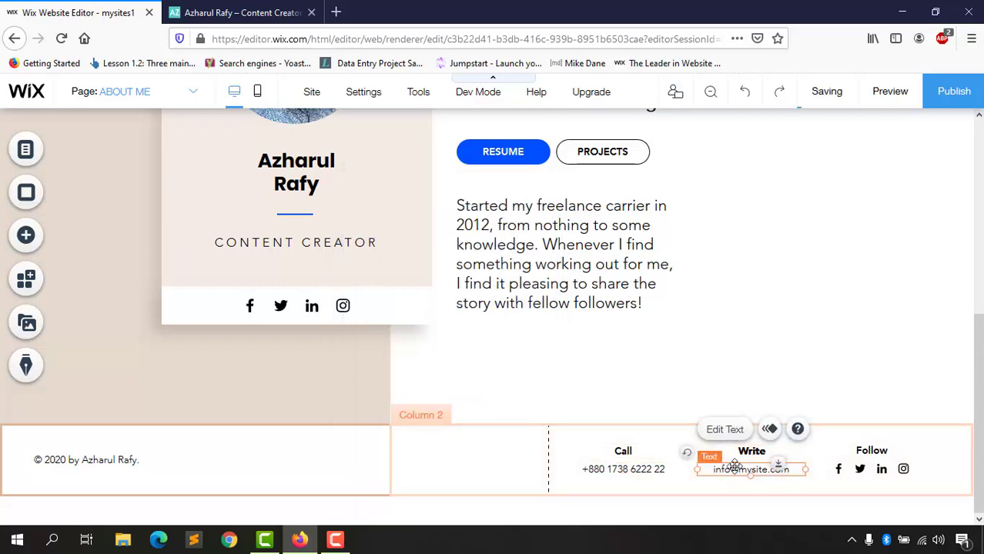
double_click(748, 471)
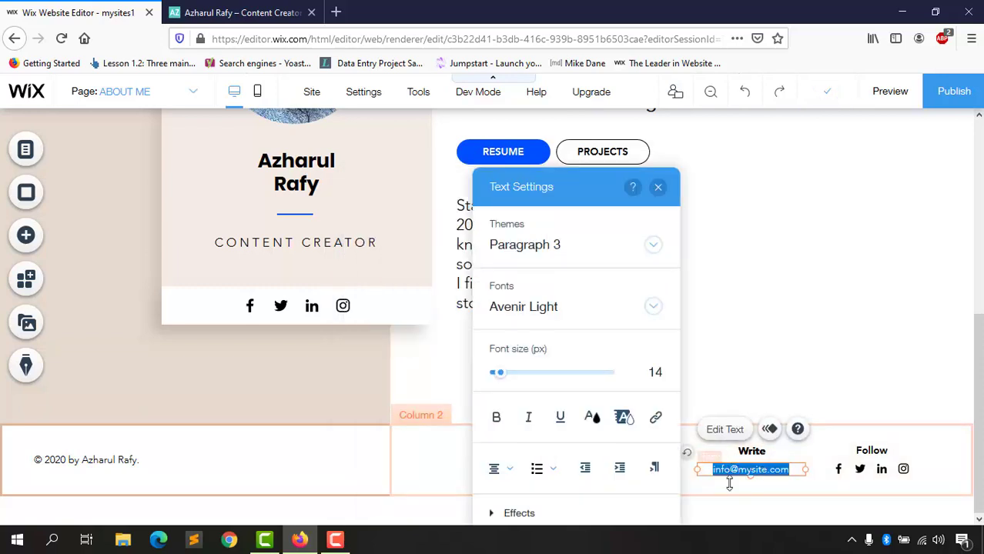
Step: Open the footer Set Social Links settings and close them unchanged
left_click(862, 469)
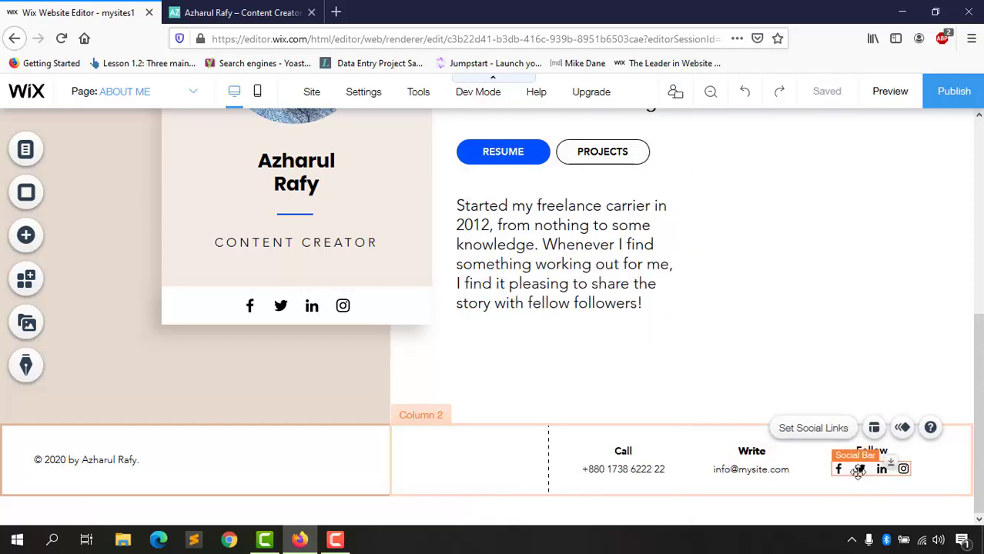
double_click(858, 472)
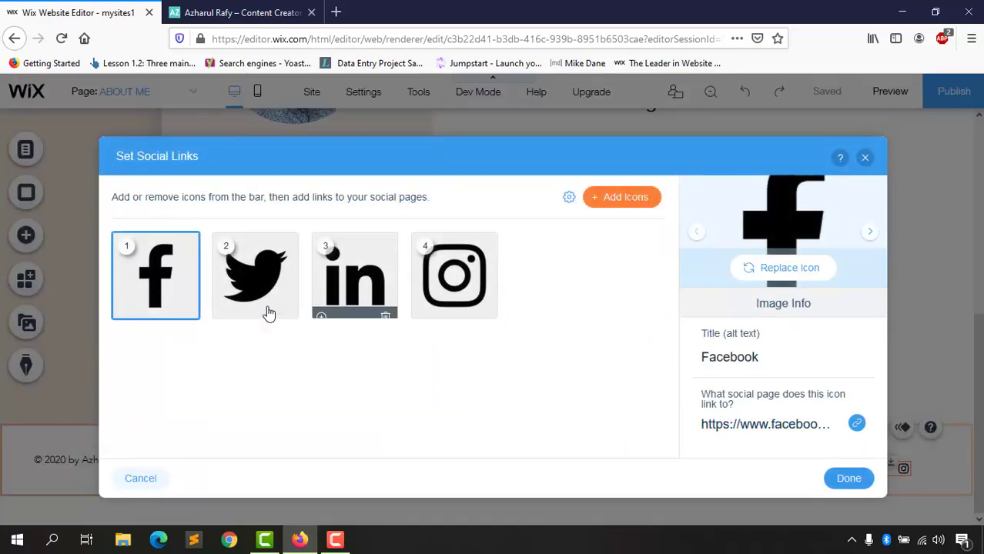
left_click(865, 159)
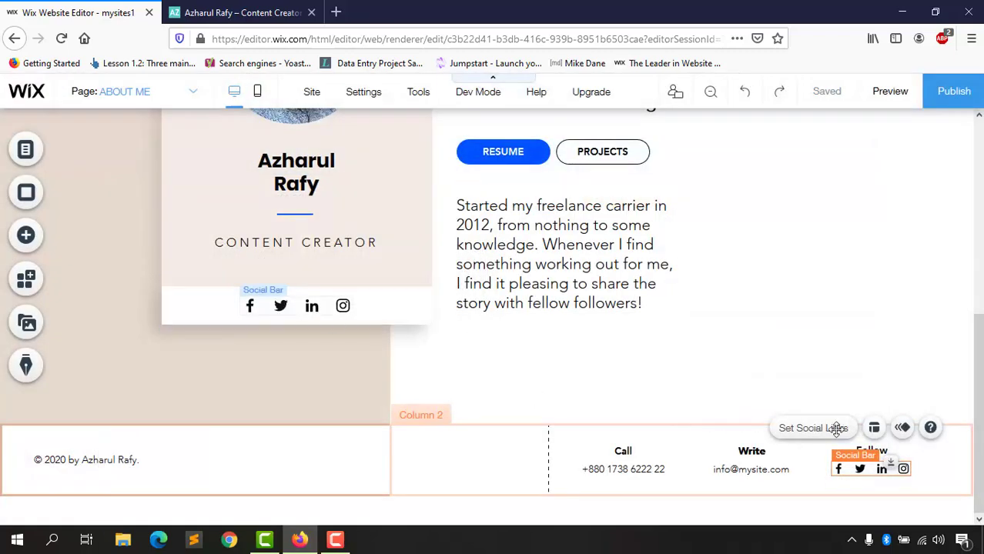
scroll(533, 418, "up", 10)
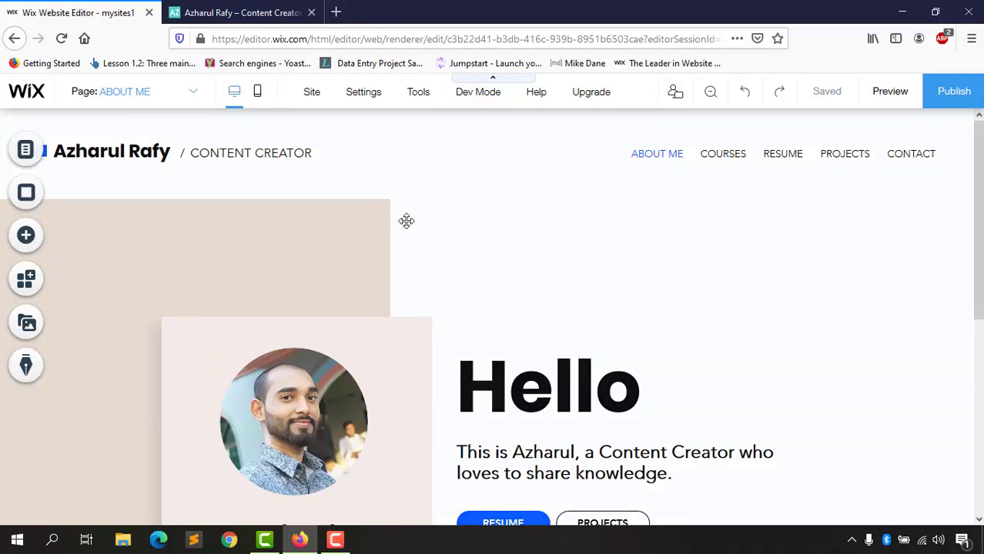
scroll(189, 304, "down", 1)
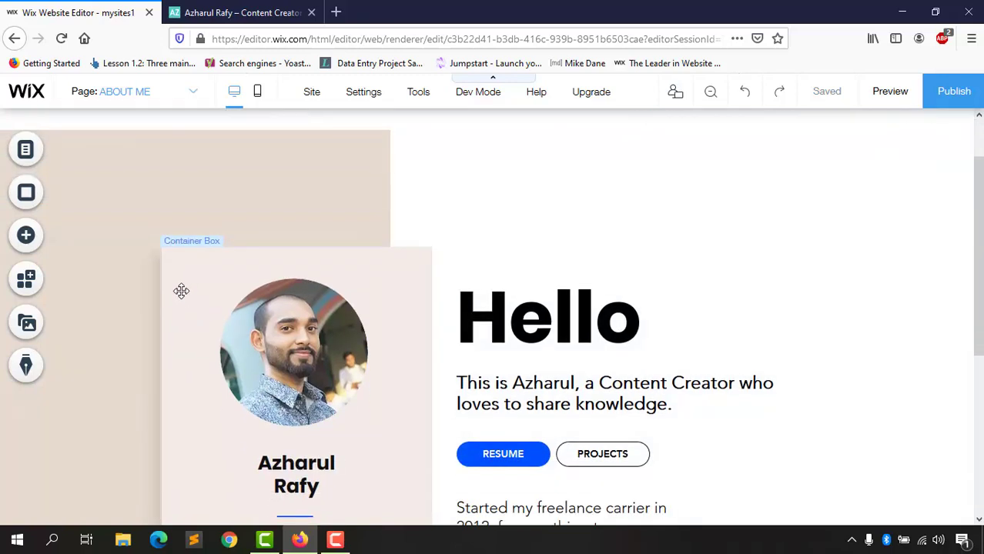
Step: Try purple and yellow box designs on the profile container box before choosing a new design
left_click(181, 290)
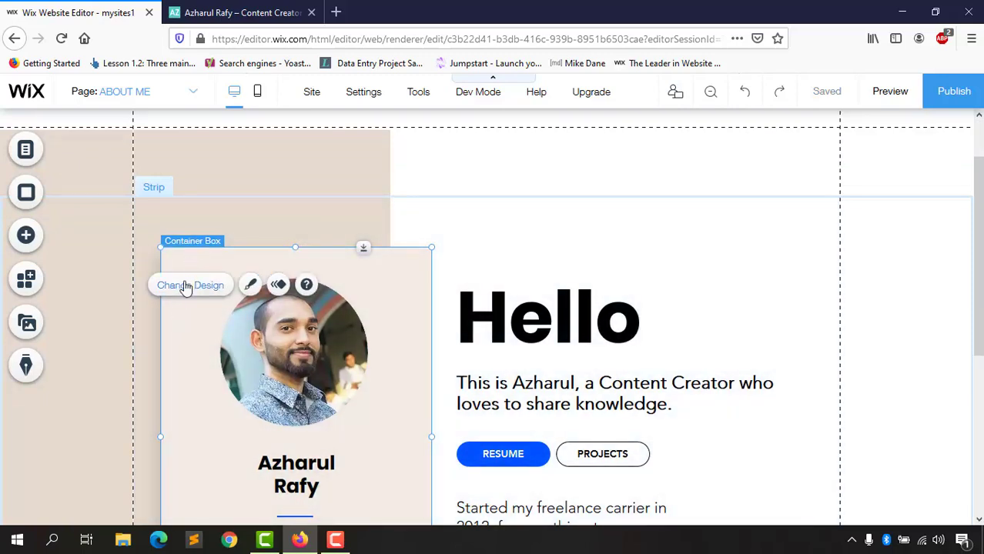
left_click(187, 286)
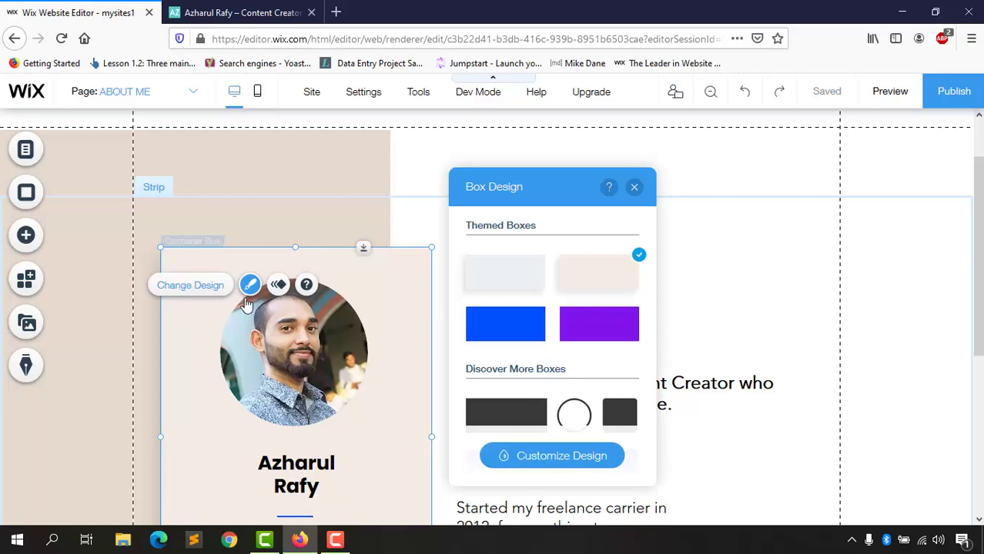
left_click(591, 339)
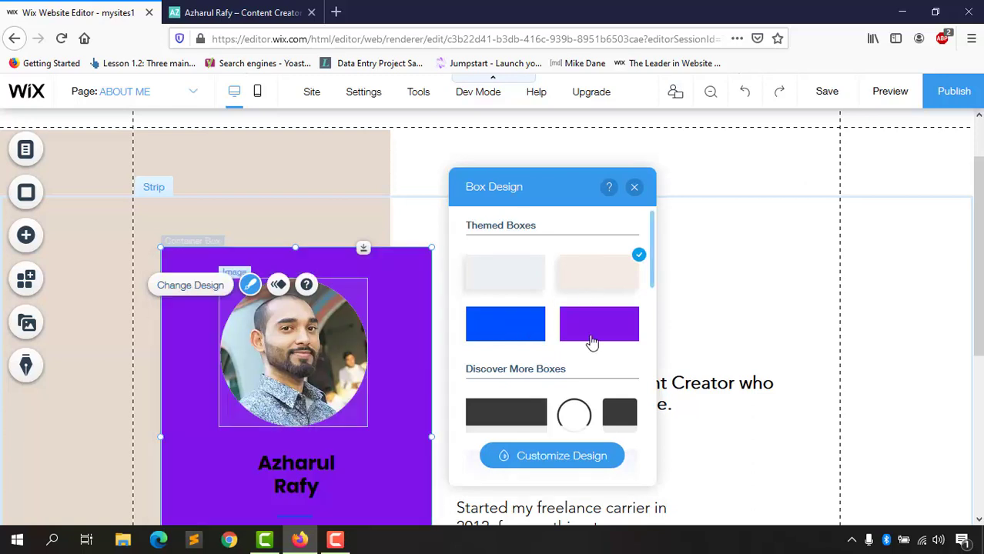
scroll(531, 389, "down", 5)
left_click(589, 395)
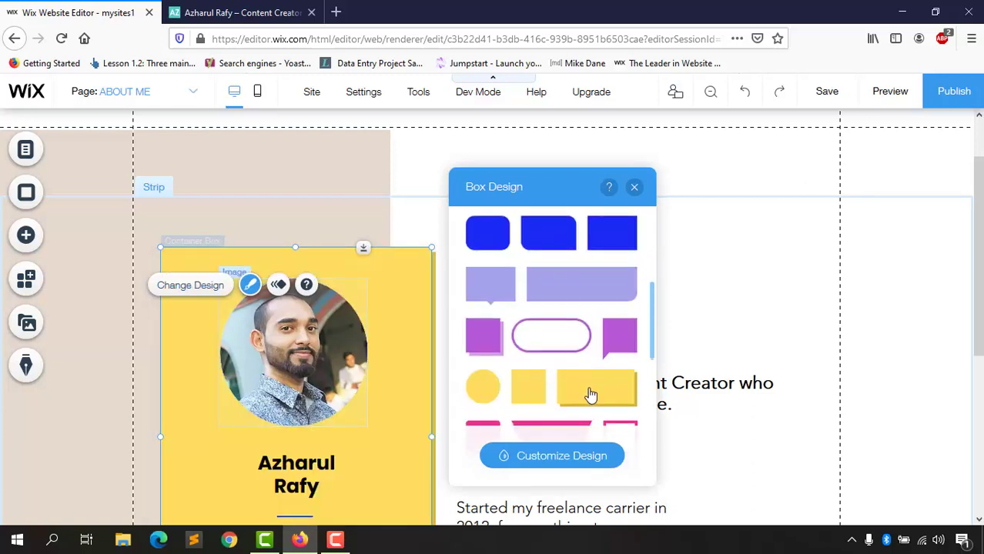
scroll(586, 391, "down", 2)
scroll(585, 391, "down", 2)
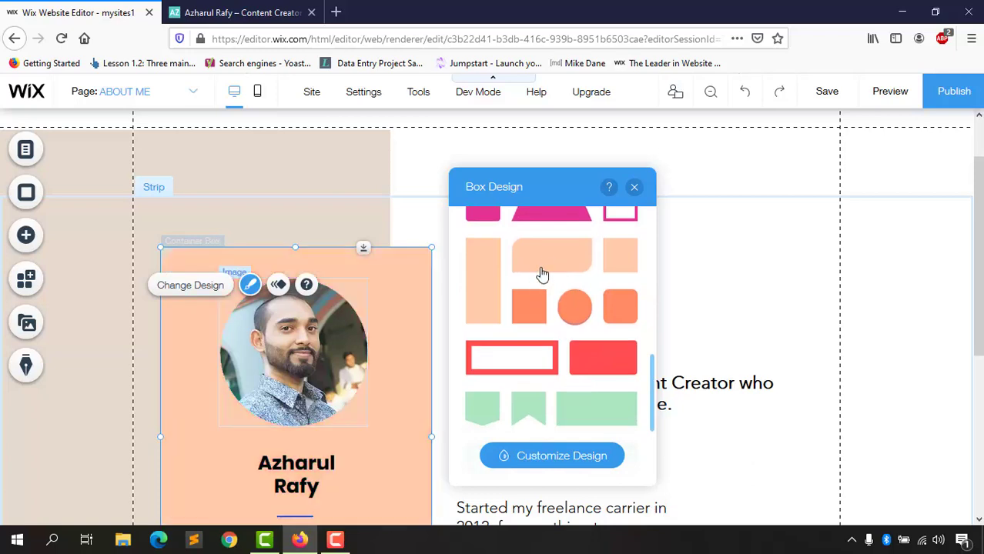
scroll(553, 348, "down", 2)
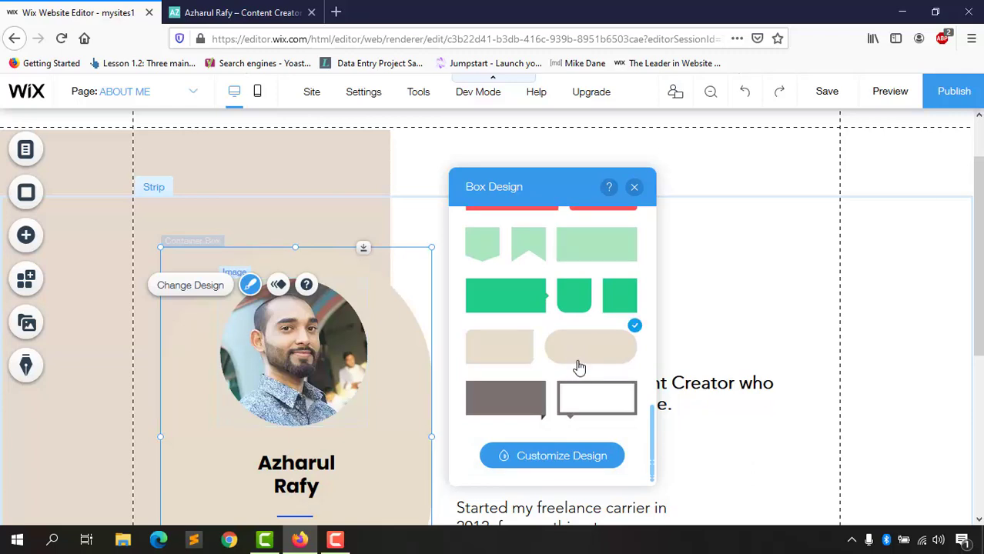
Step: Close the Box Design panel and reselect the profile container box to review it
left_click(635, 188)
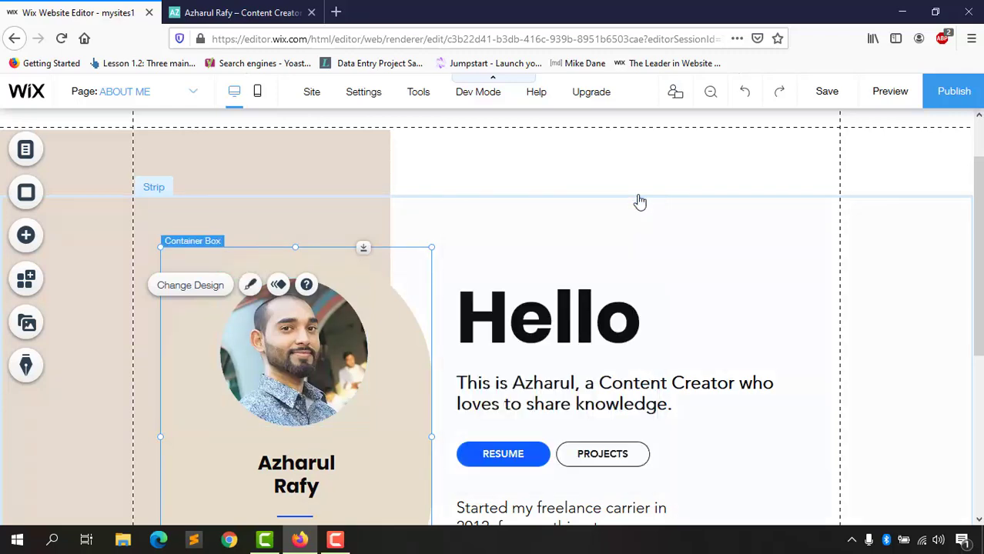
scroll(485, 355, "down", 1)
scroll(484, 355, "down", 3)
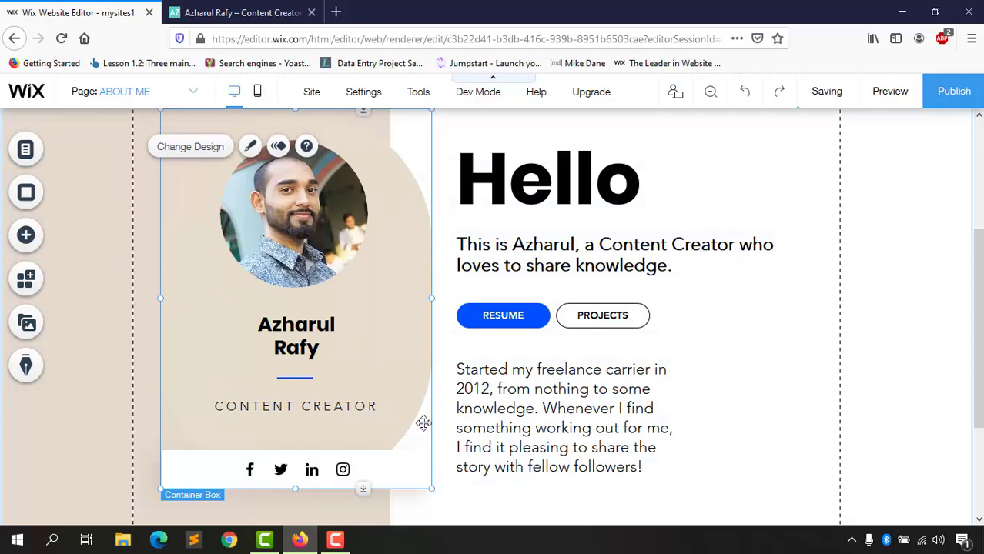
scroll(372, 465, "down", 3)
scroll(397, 389, "up", 4)
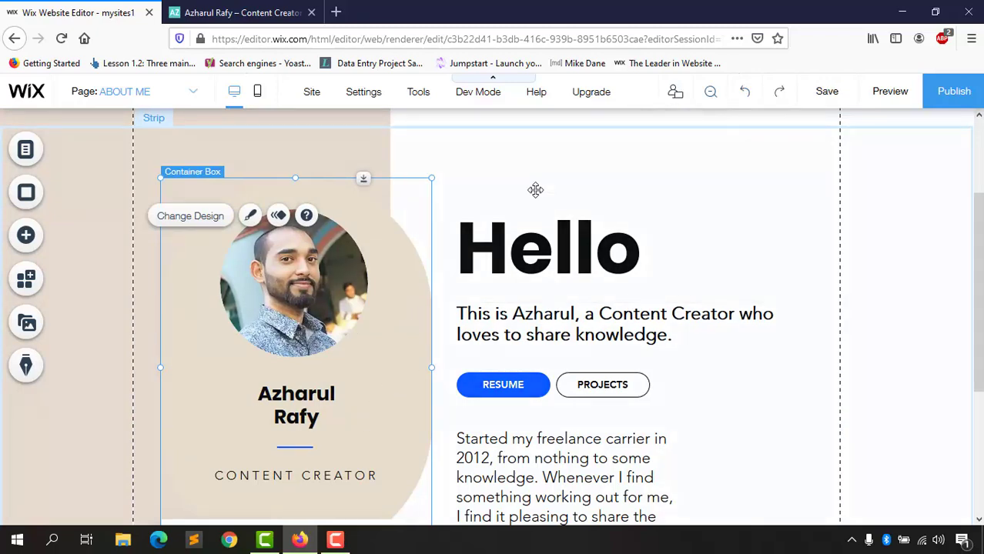
left_click(505, 169)
left_click(383, 302)
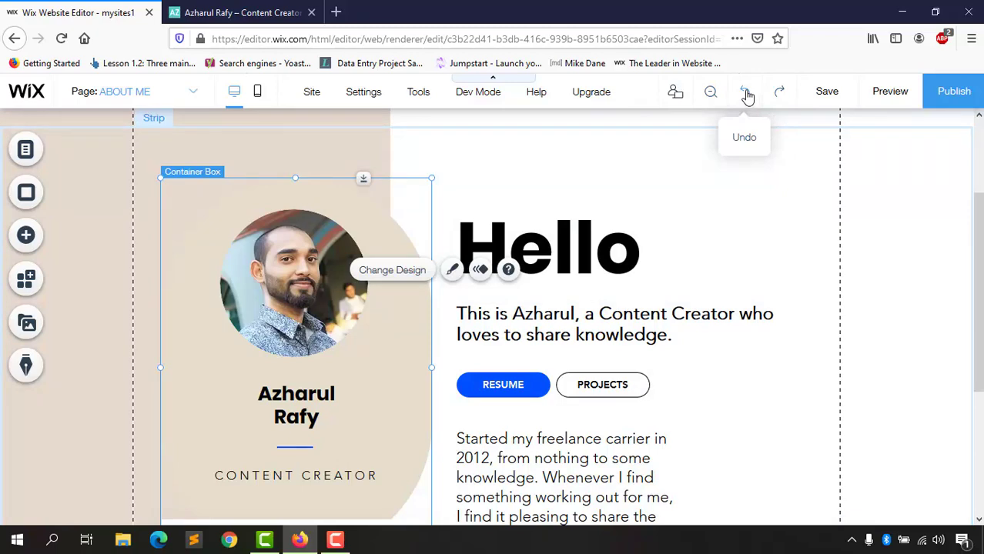
scroll(285, 372, "down", 3)
scroll(268, 395, "up", 2)
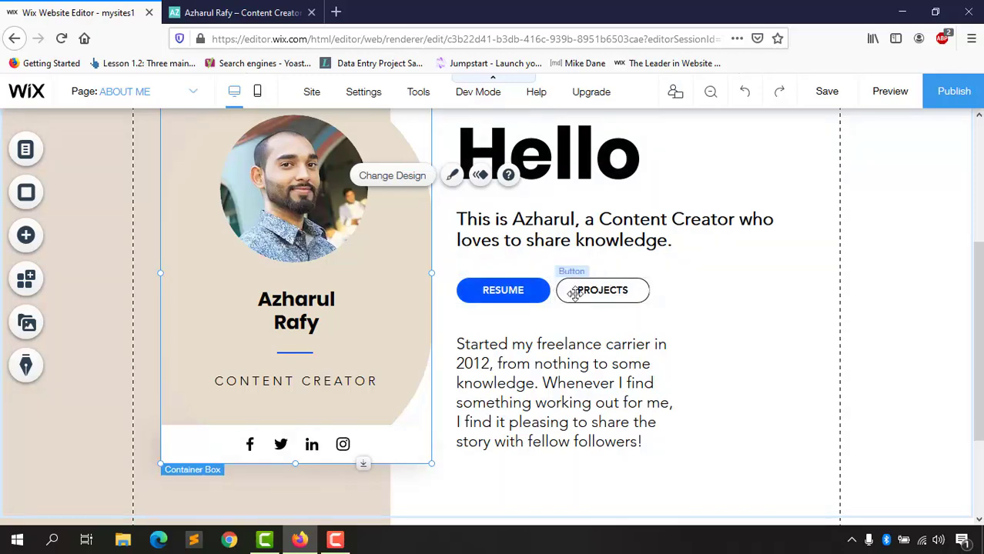
Step: Review the RESUME button's link and button settings without changes, then bring up the live-site tab
left_click(504, 293)
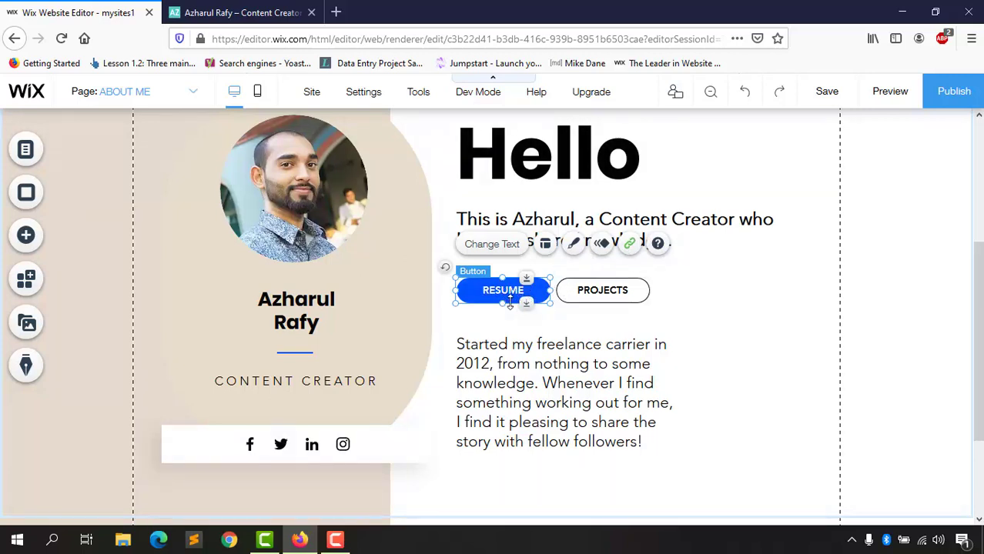
left_click(630, 244)
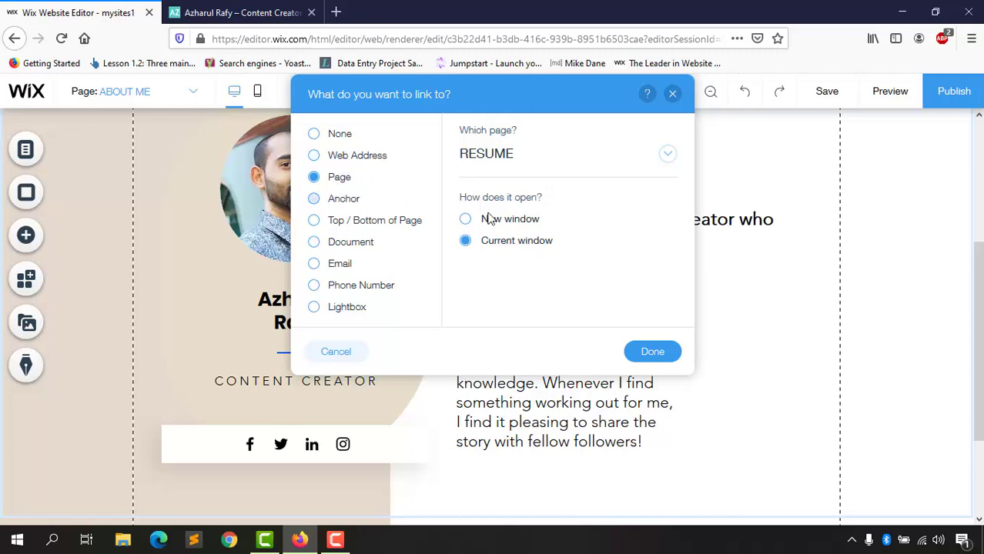
left_click(673, 96)
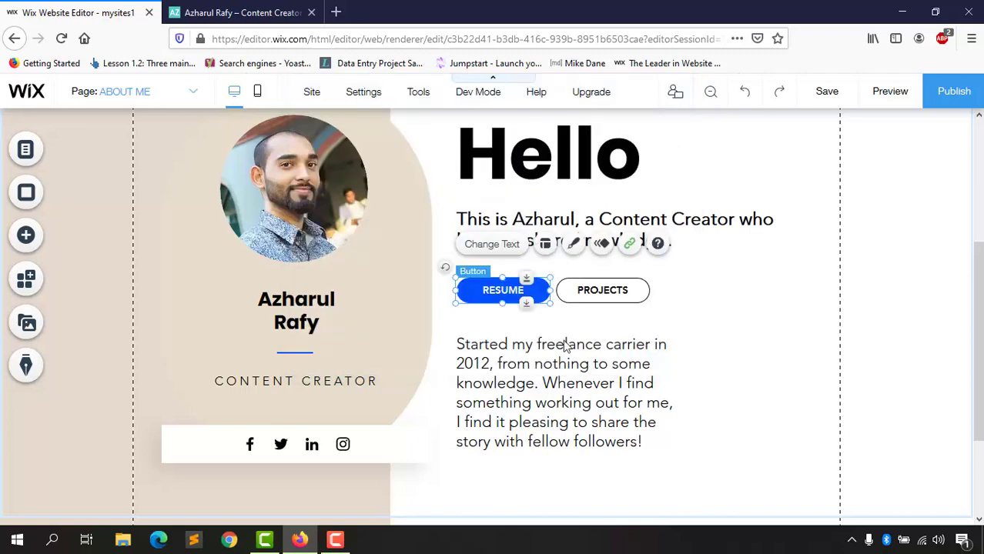
double_click(521, 290)
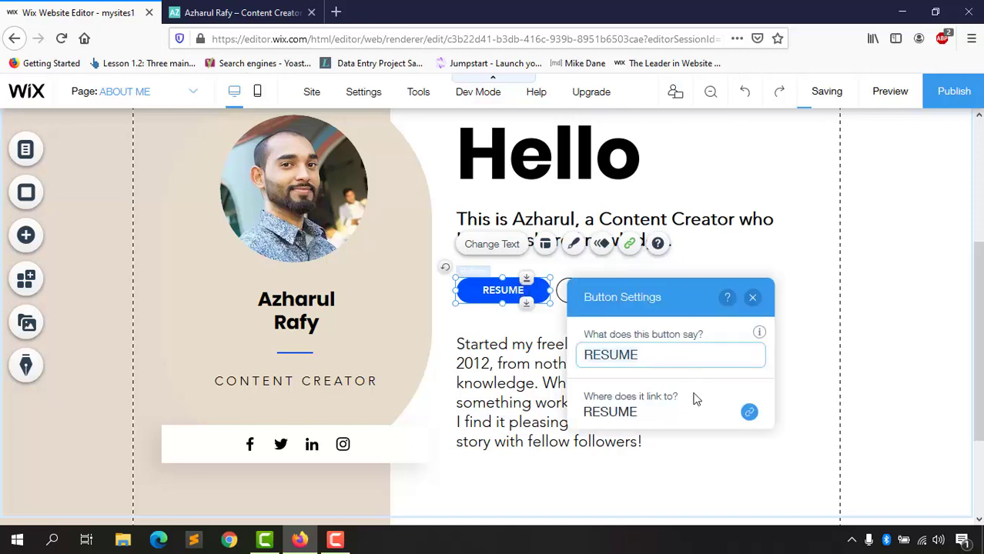
left_click(521, 299)
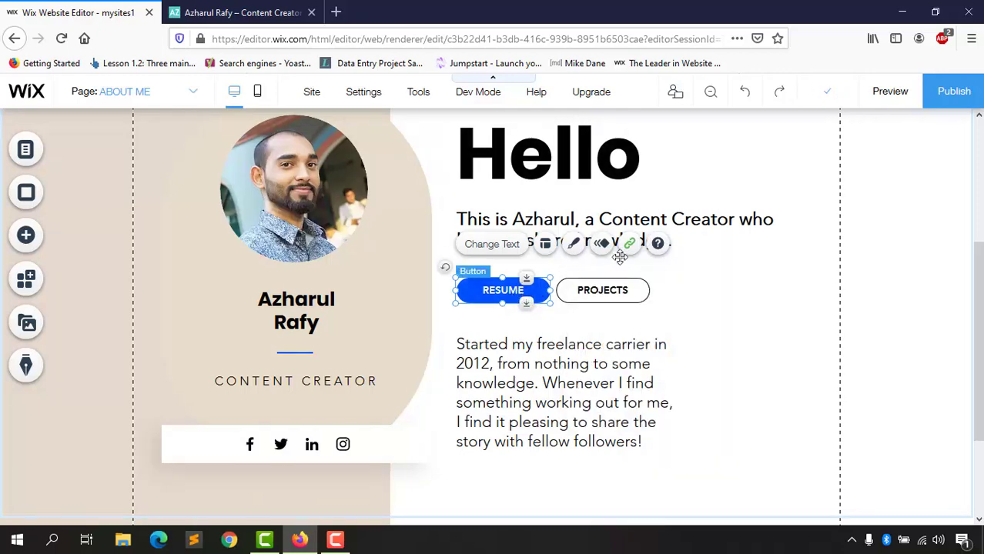
left_click(279, 11)
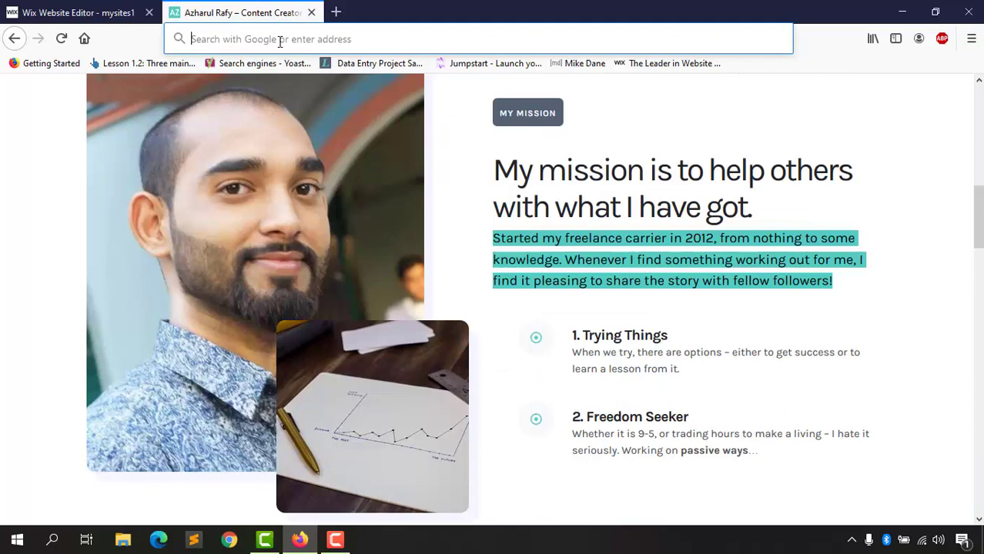
Step: Reload the live site from its retyped home address and select its full URL
left_click(62, 40)
type("az")
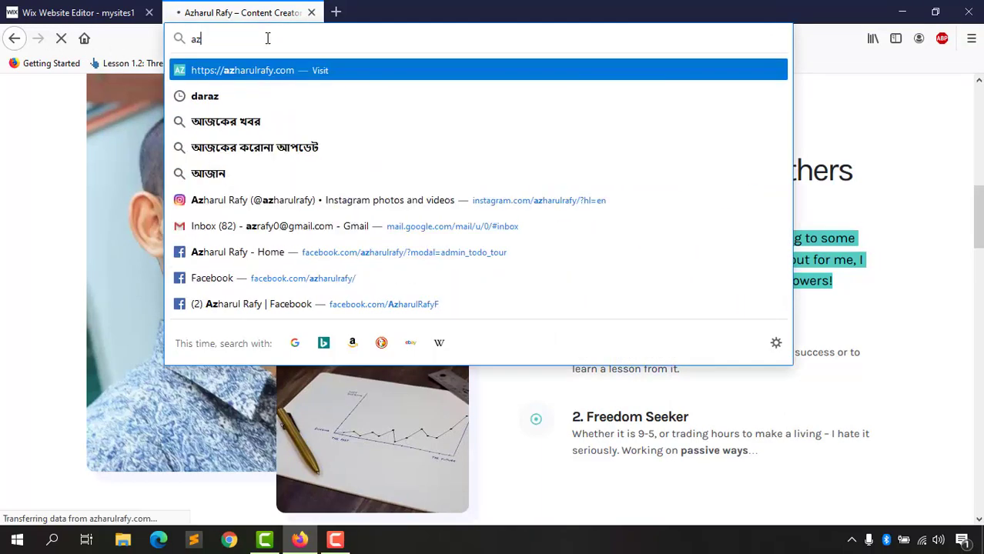
key("Return")
left_click(265, 38)
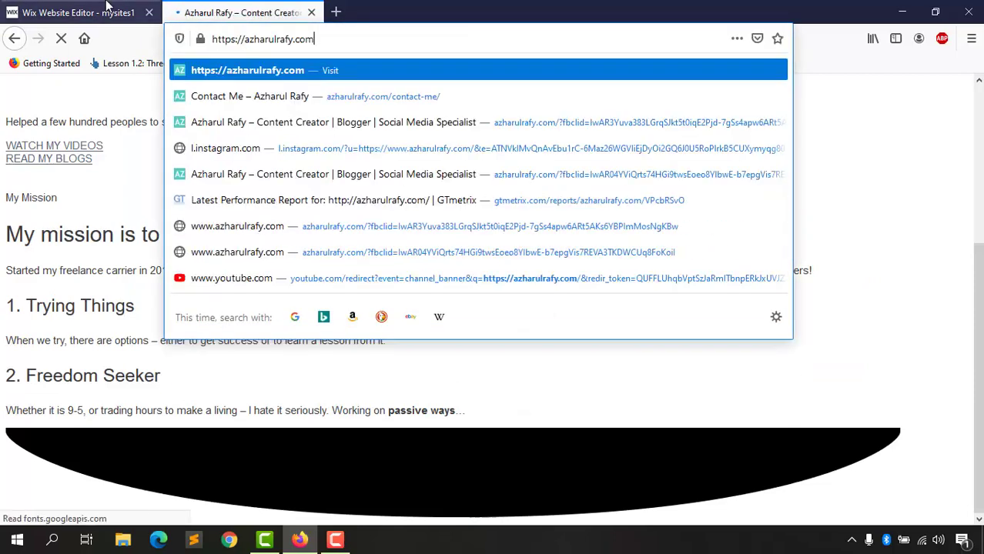
left_click(77, 12)
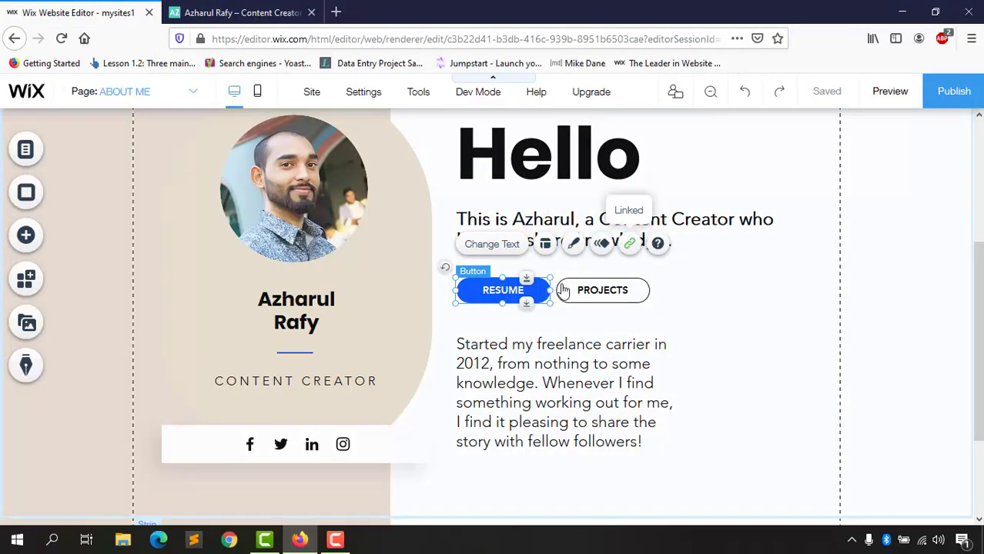
Step: Link the RESUME button to the live site's copied web address, opening in a new window
left_click(630, 245)
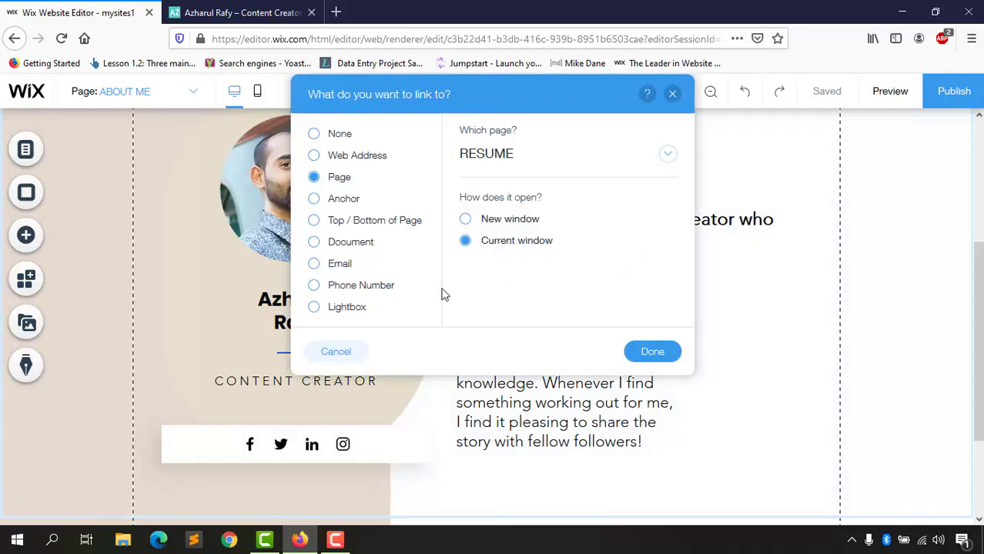
left_click(672, 94)
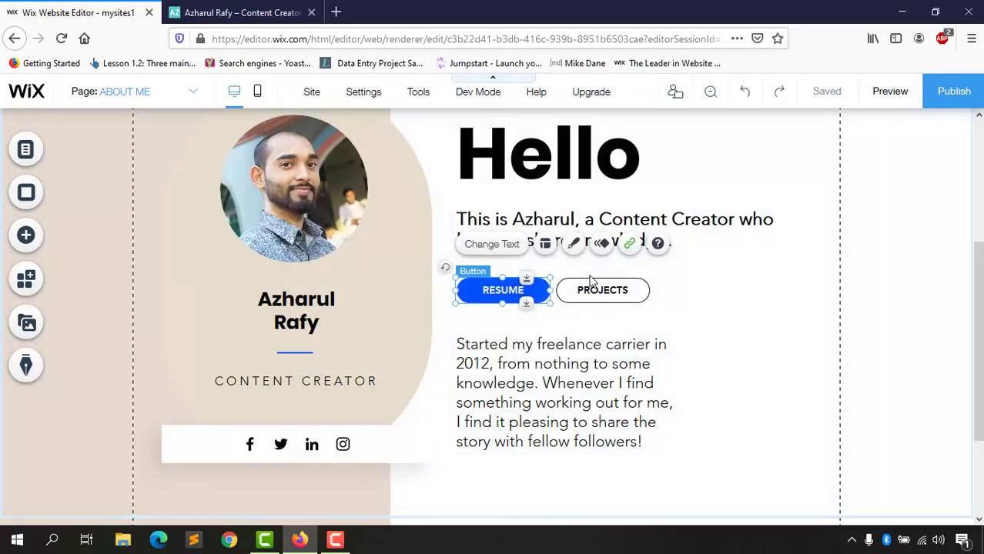
left_click(630, 243)
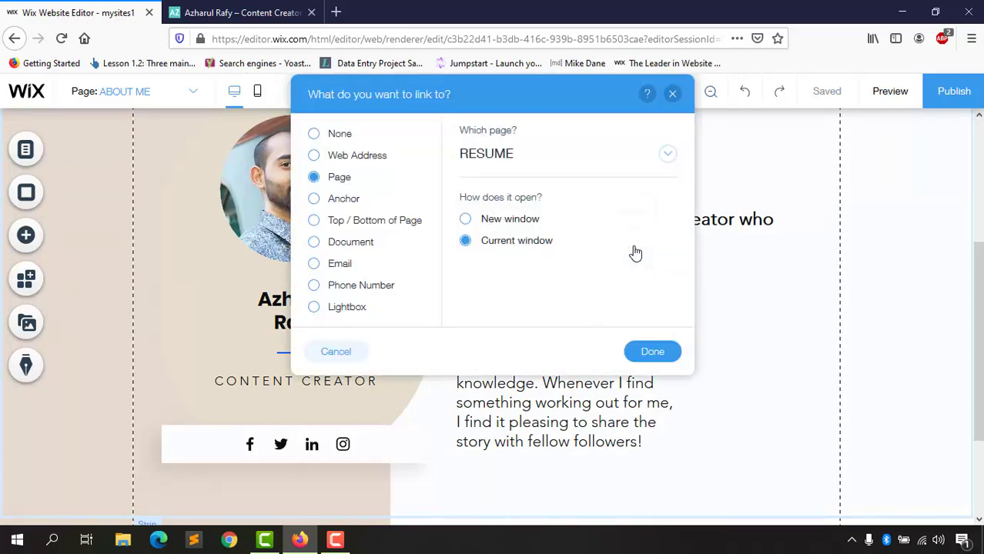
left_click(350, 160)
key("ctrl+v")
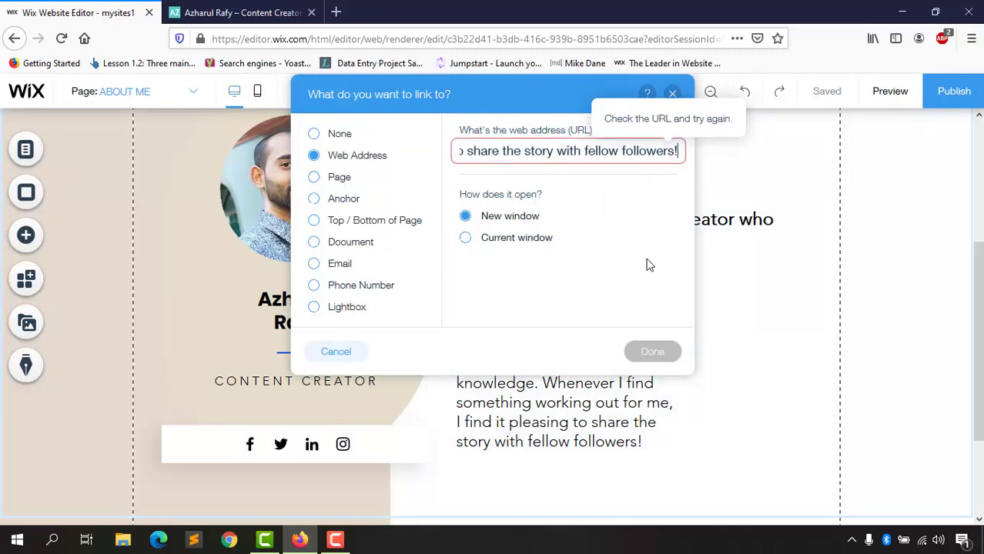
left_click(238, 12)
left_click(302, 39)
key("ctrl+c")
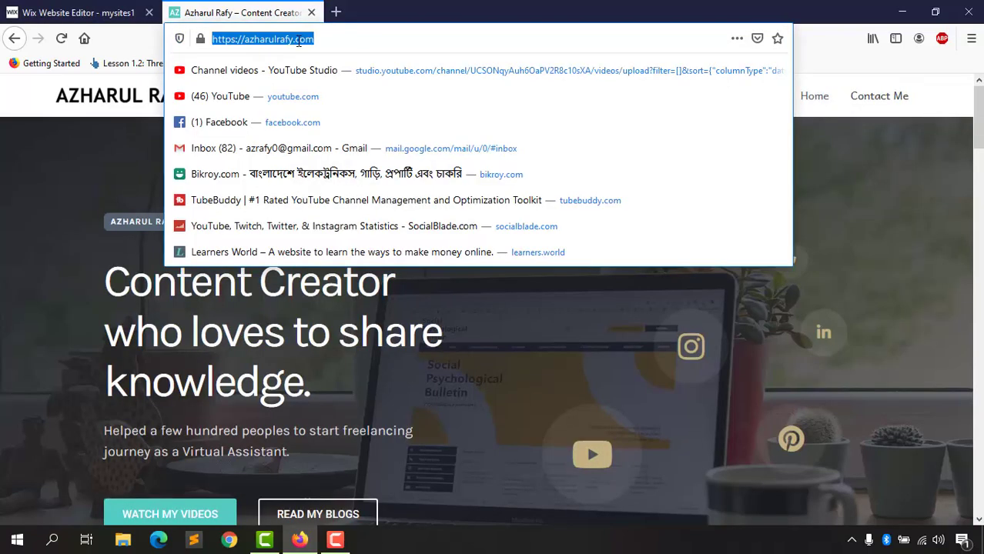
key("BackSpace")
left_click(121, 8)
key("ctrl+a")
key("ctrl+v")
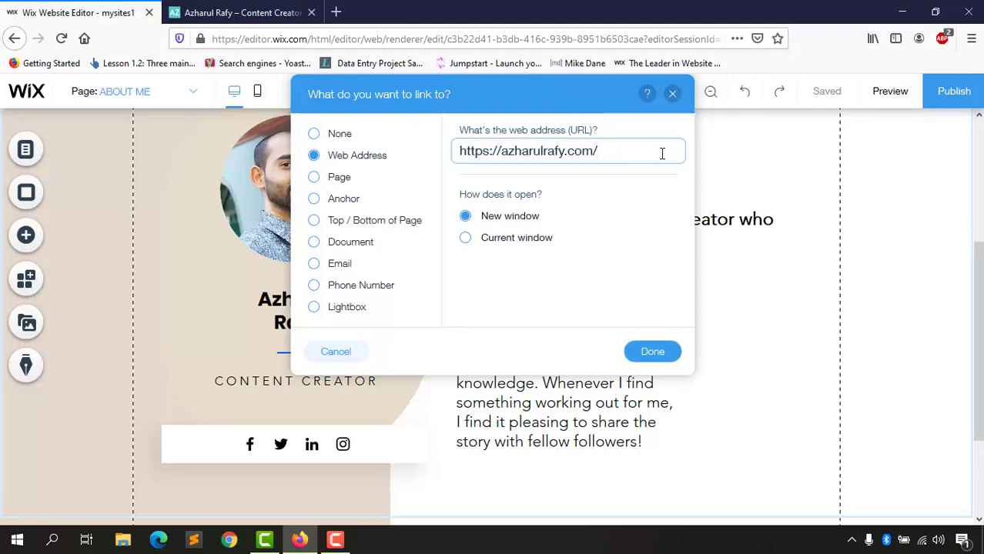
left_click(674, 94)
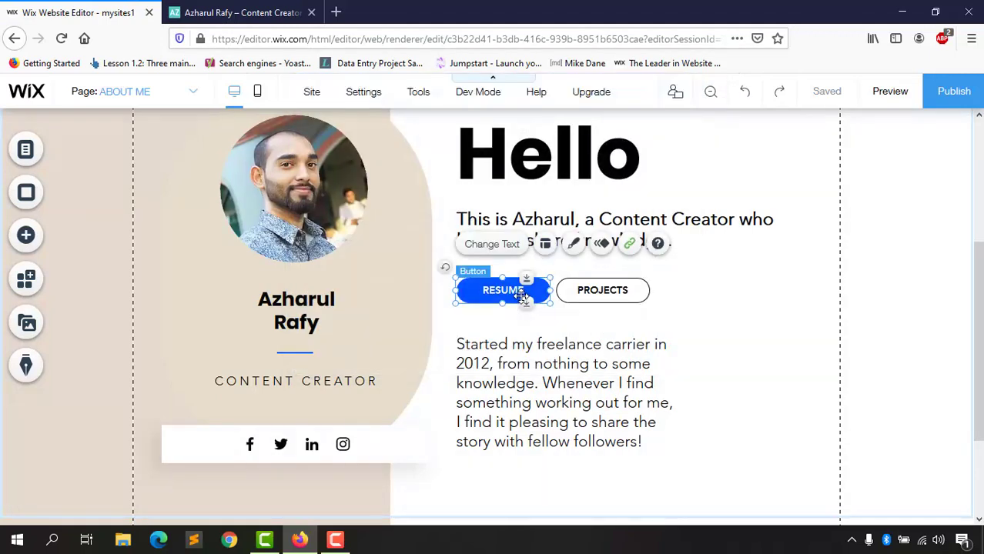
scroll(751, 239, "up", 2)
scroll(751, 239, "up", 2)
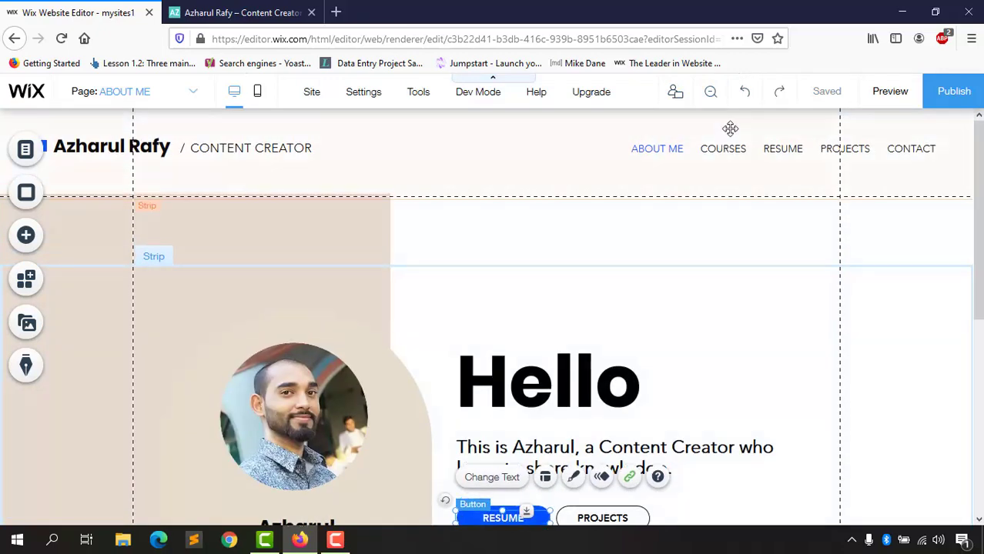
scroll(468, 395, "down", 2)
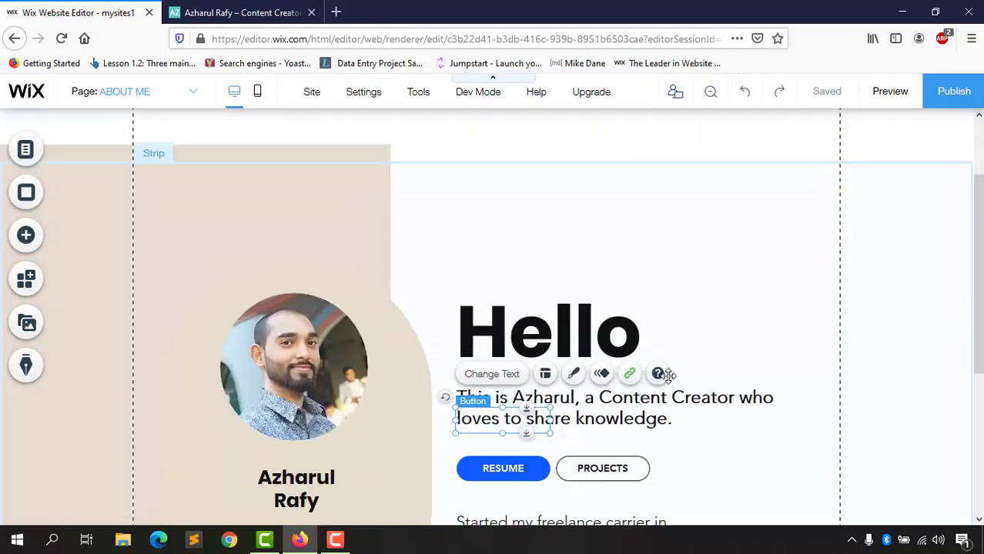
double_click(590, 389)
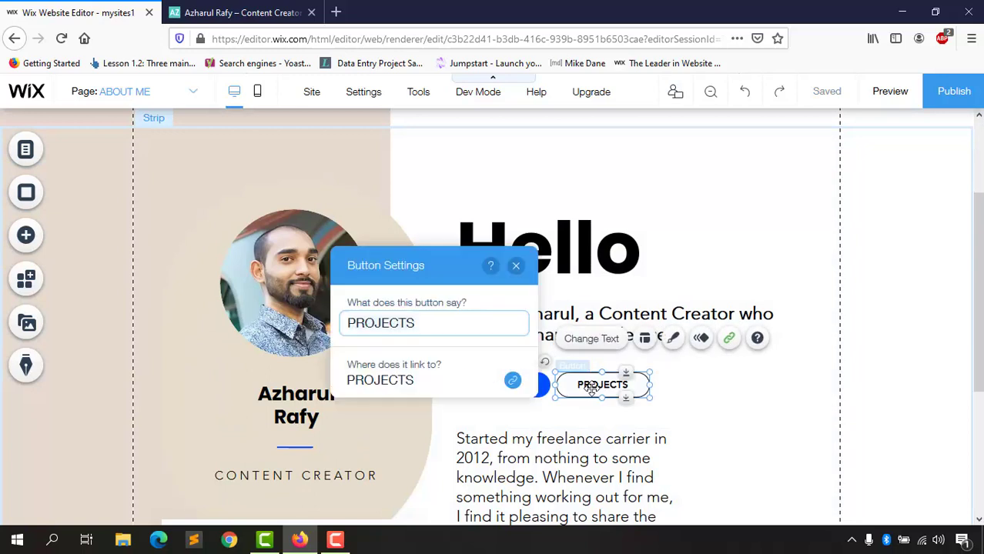
left_click(516, 266)
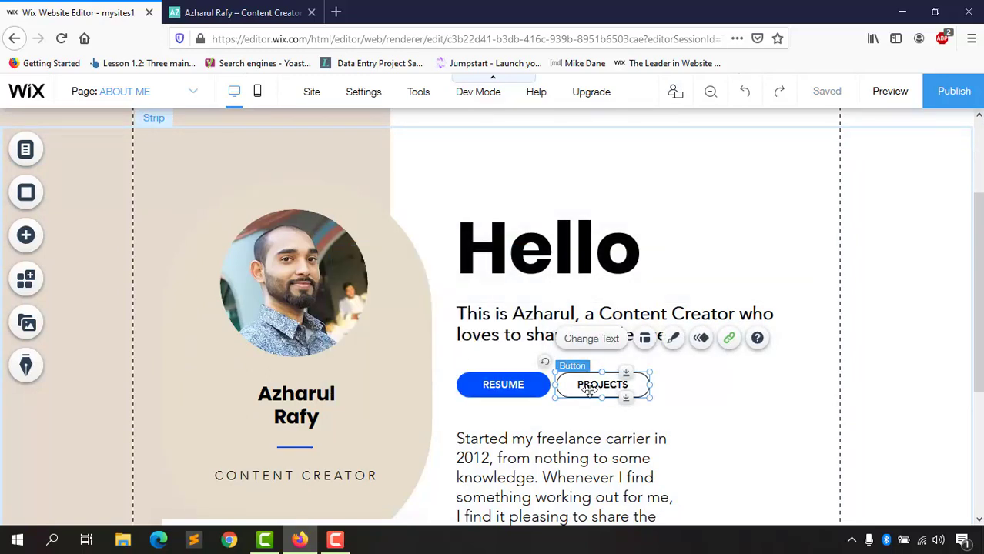
left_click(674, 341)
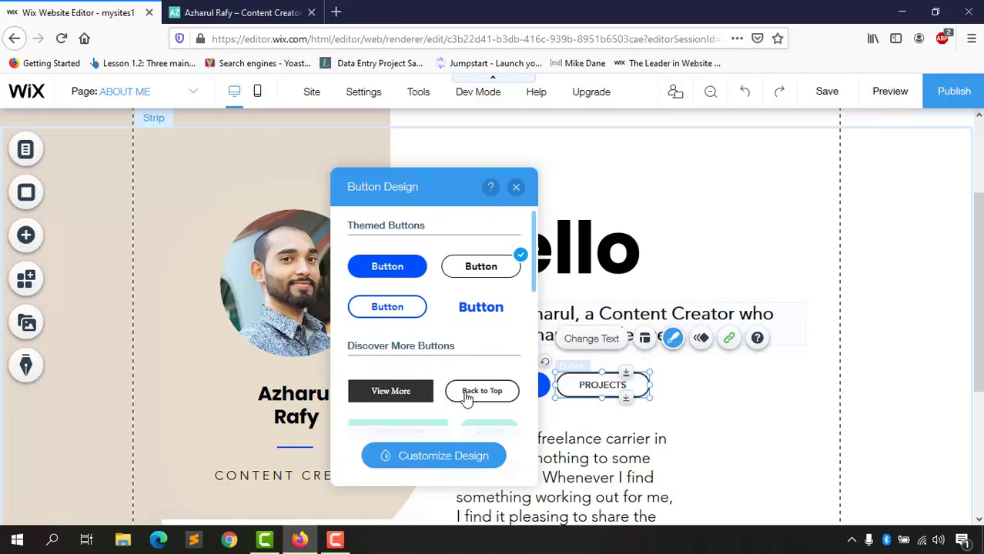
scroll(466, 397, "down", 3)
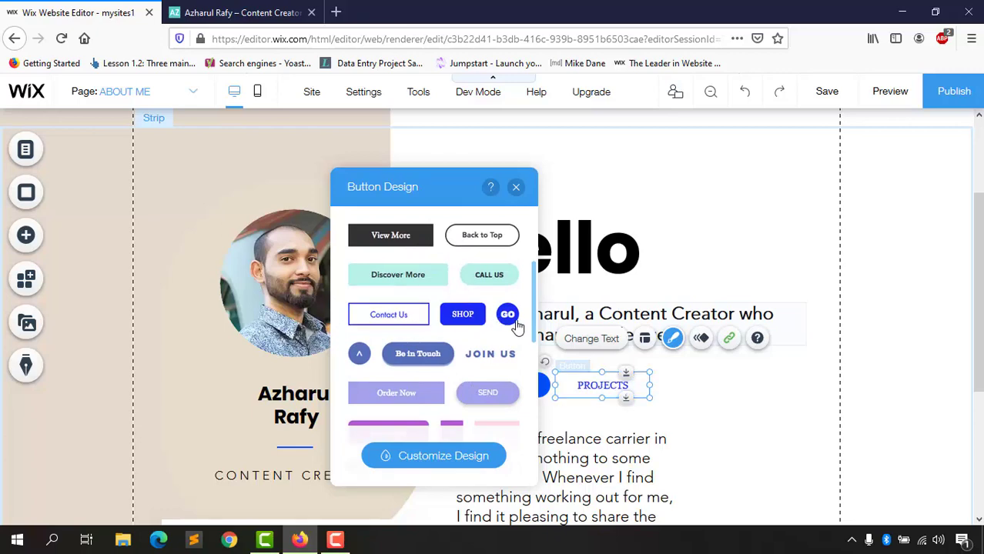
scroll(462, 339, "down", 2)
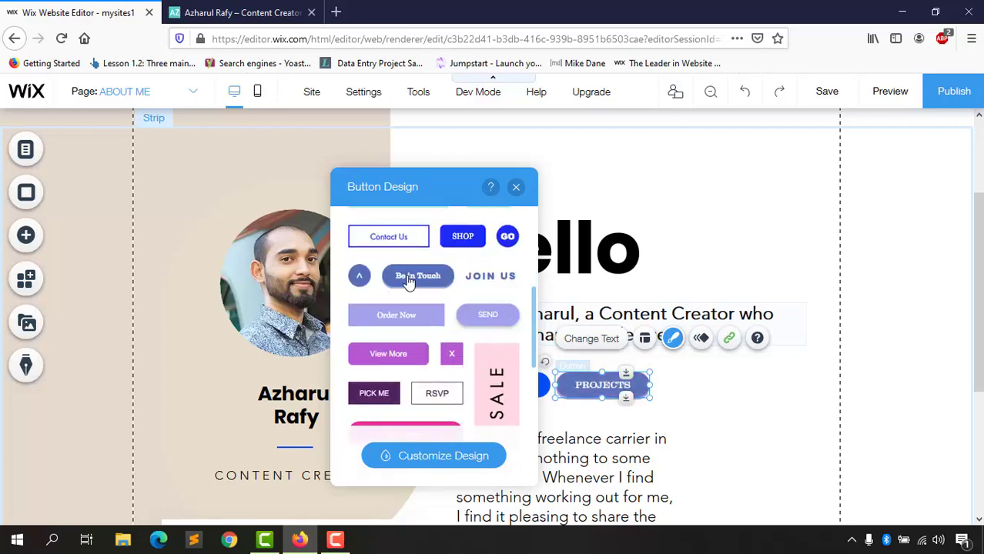
left_click(409, 281)
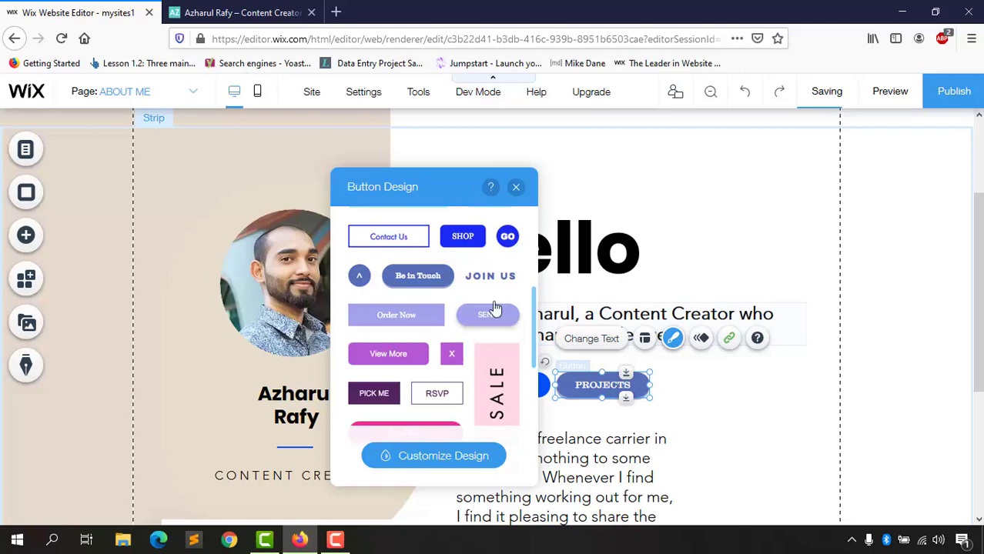
left_click(516, 188)
scroll(737, 457, "down", 3)
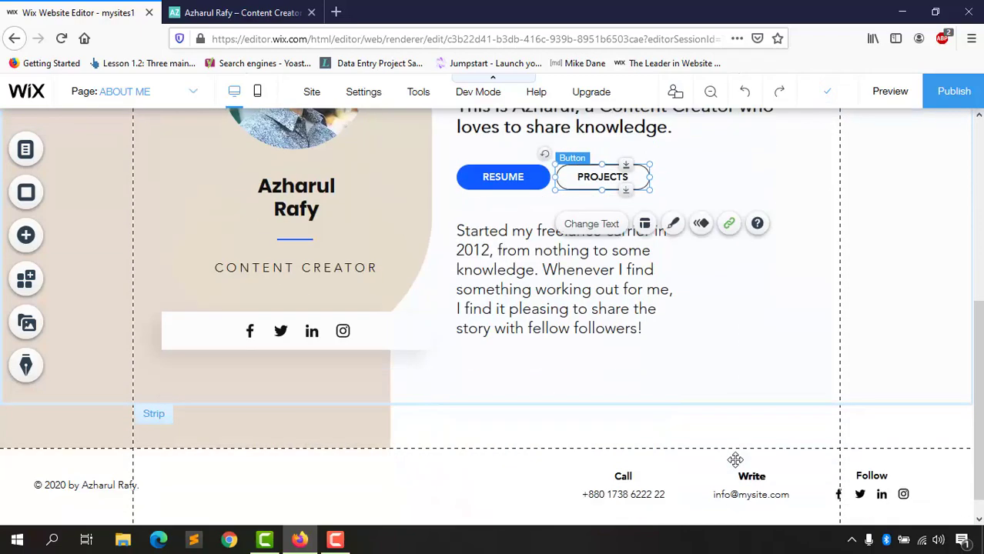
Step: Switch the editor to the COURSES page with its HTML TUTORIALS title using the Page dropdown
scroll(764, 351, "up", 4)
scroll(767, 343, "down", 4)
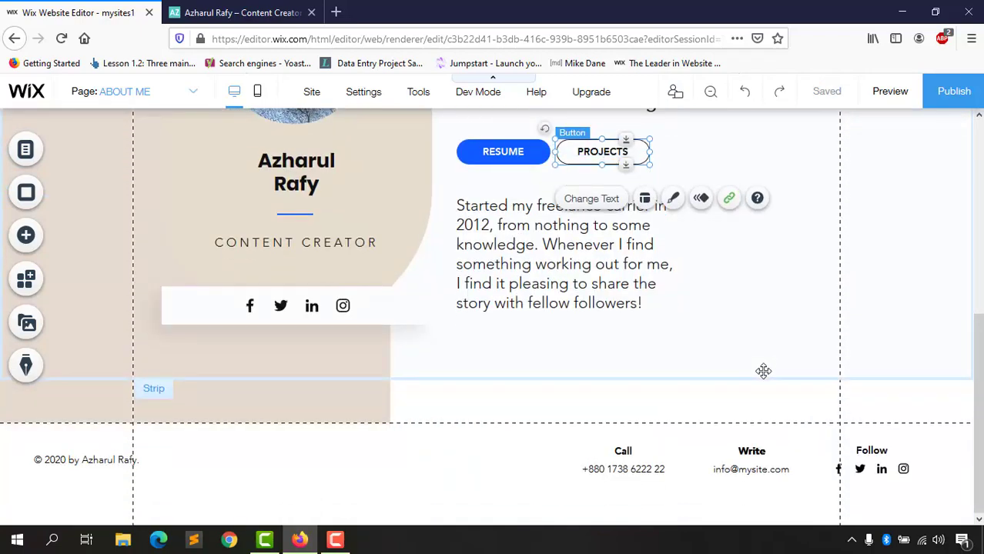
scroll(765, 369, "up", 2)
scroll(764, 373, "up", 3)
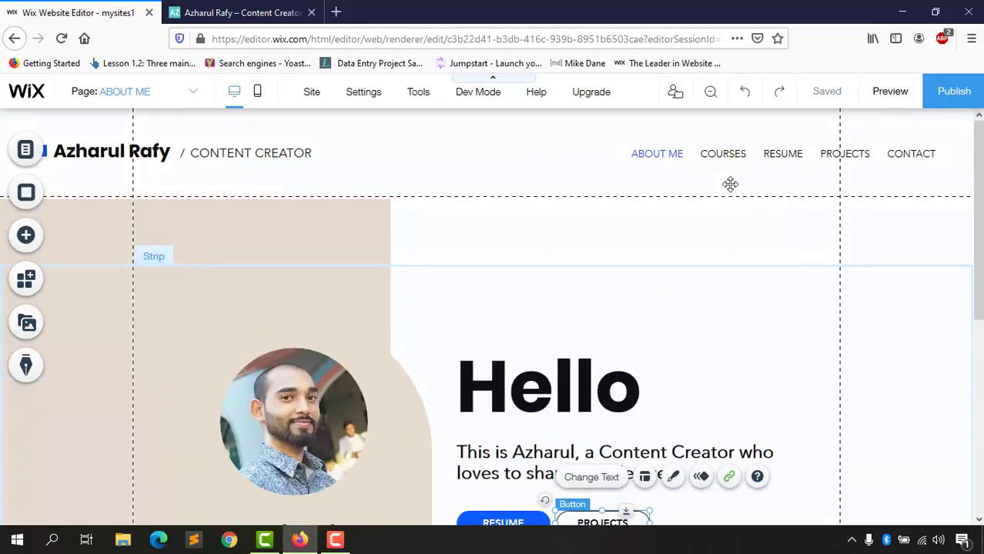
left_click(184, 103)
left_click(128, 164)
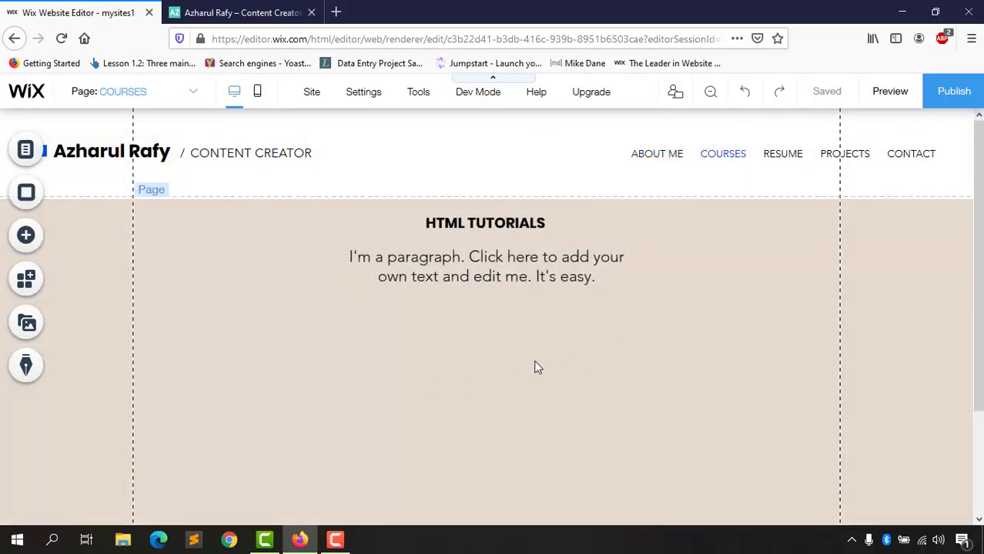
scroll(478, 286, "down", 3)
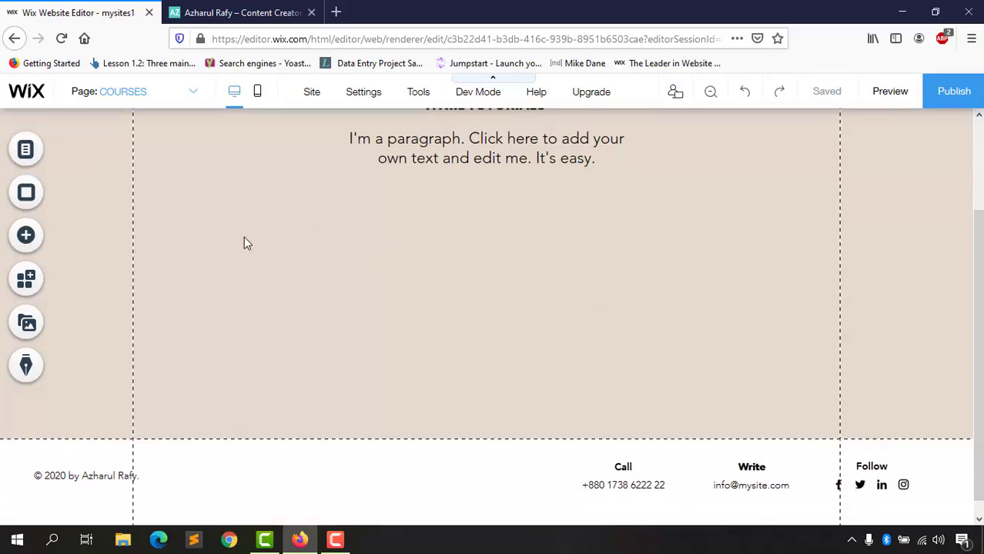
scroll(244, 243, "up", 3)
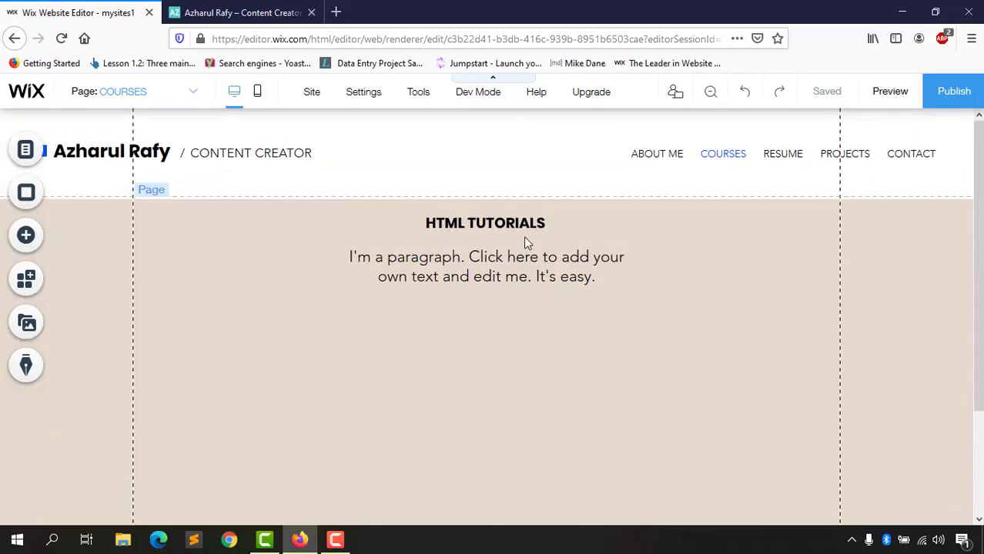
Step: Open YouTube in a new tab and load the HTML Tutorials playlist
left_click(336, 12)
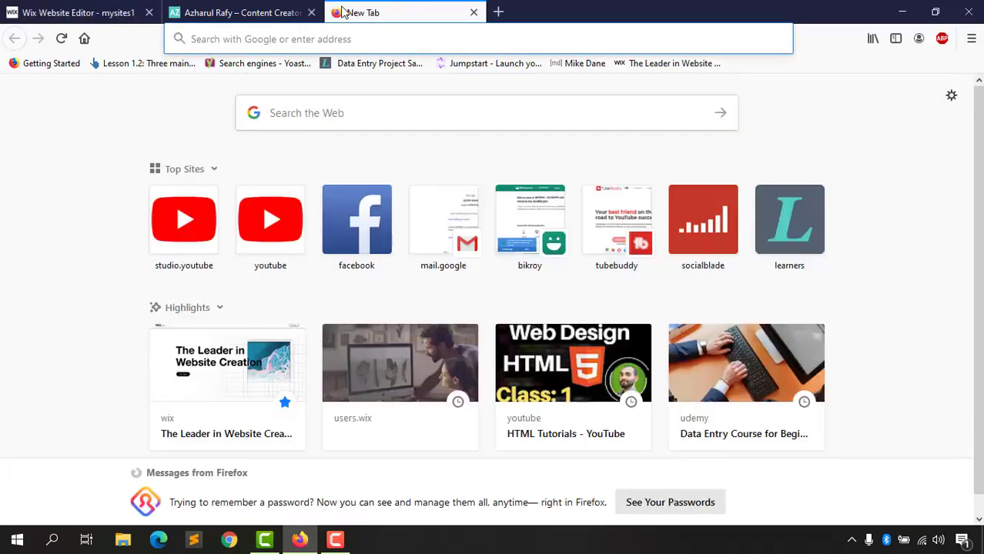
type("youtube.com")
key("Return")
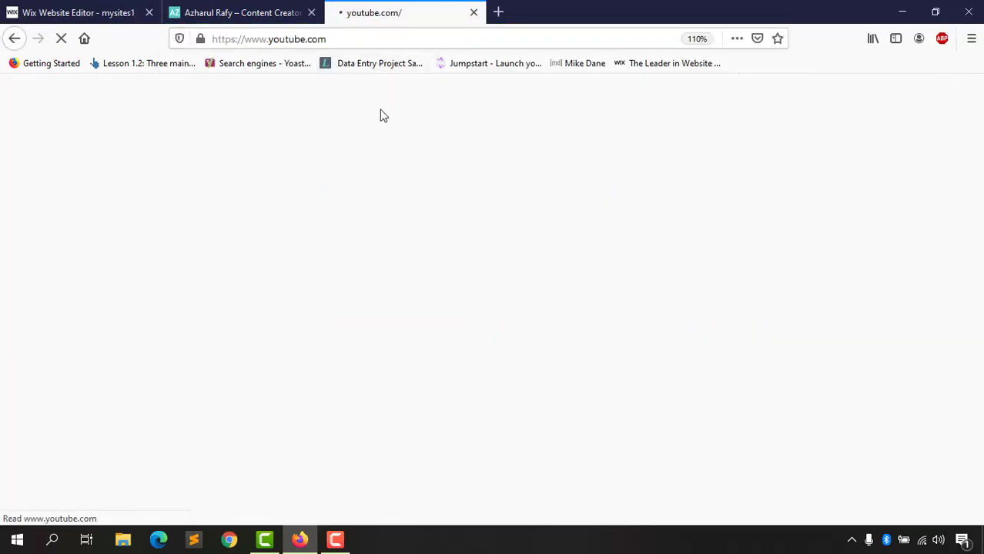
left_click(371, 241)
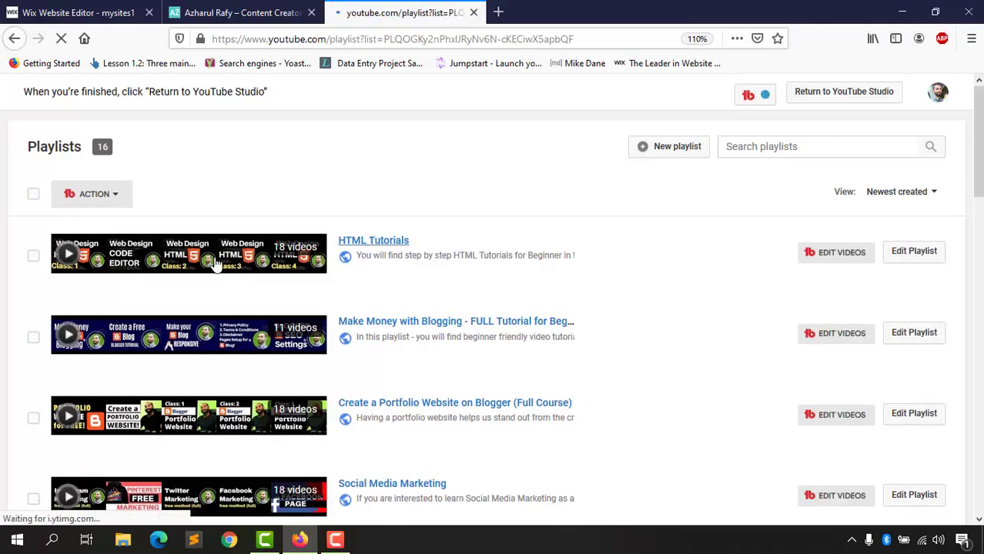
Step: Close the portfolio site tab and bring the Wix editor back to the front
key("ctrl+shift+Tab")
key("ctrl+shift+Tab")
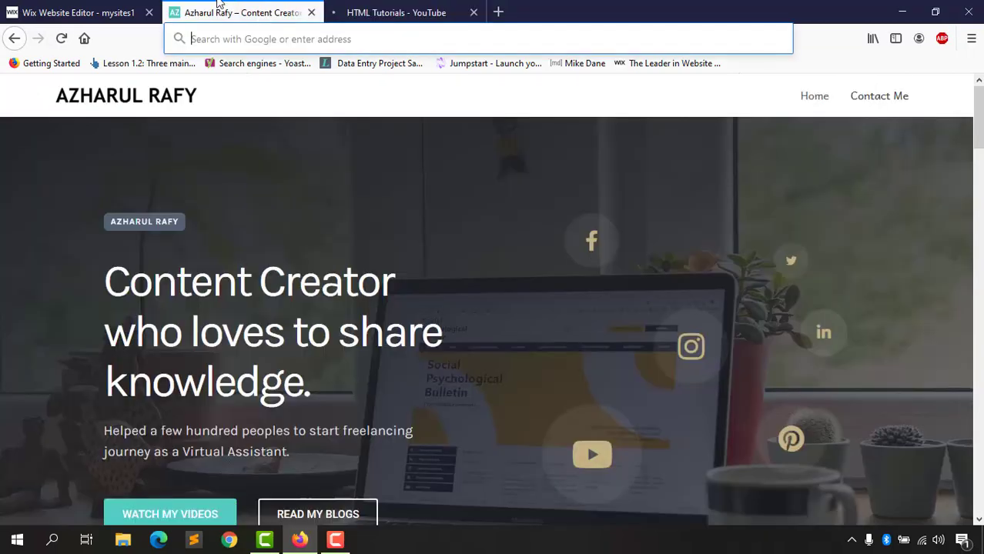
left_click(289, 9)
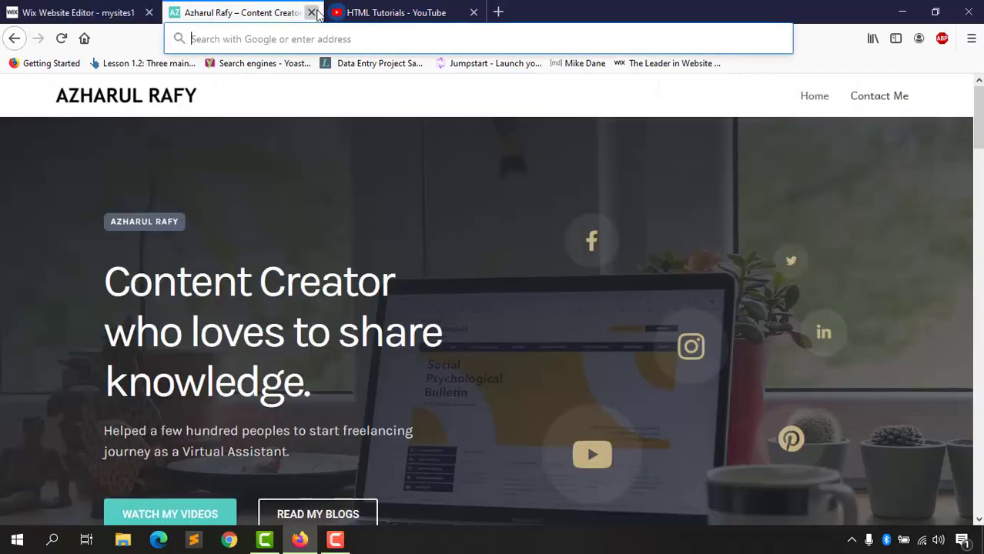
left_click(312, 12)
left_click(73, 11)
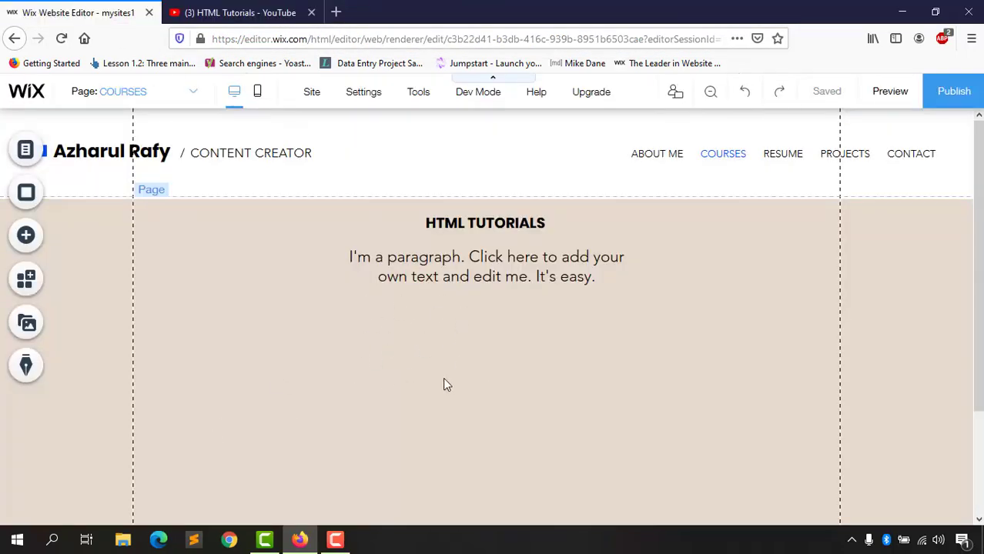
Step: Add a Wix Video Small Slider from Video & Music below the HTML TUTORIALS text
scroll(606, 397, "down", 3)
scroll(501, 374, "up", 3)
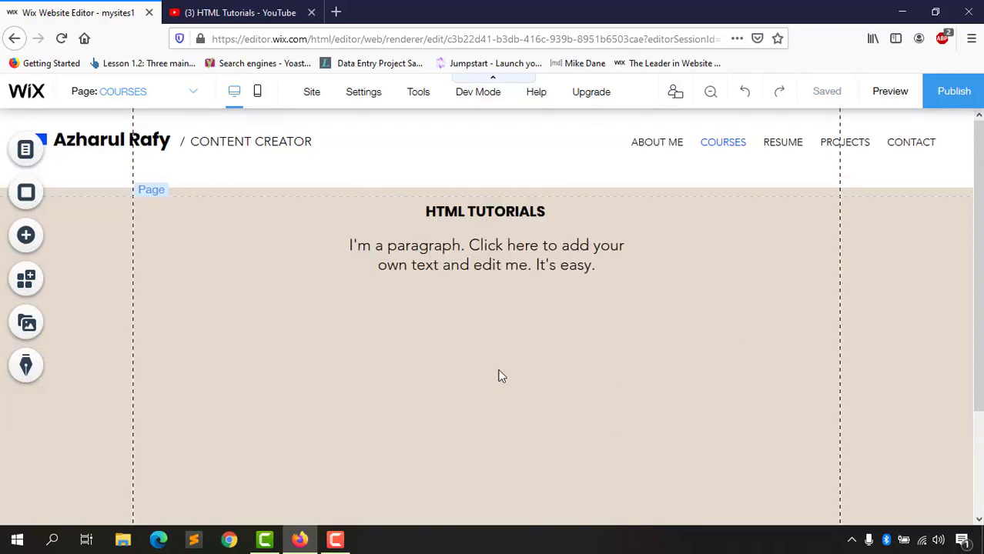
left_click(28, 237)
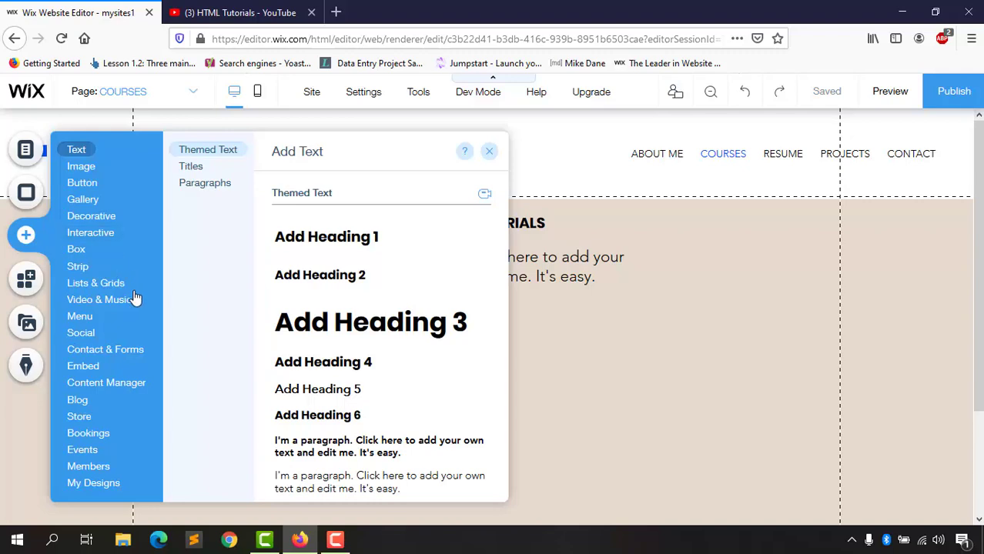
mouse_move(109, 298)
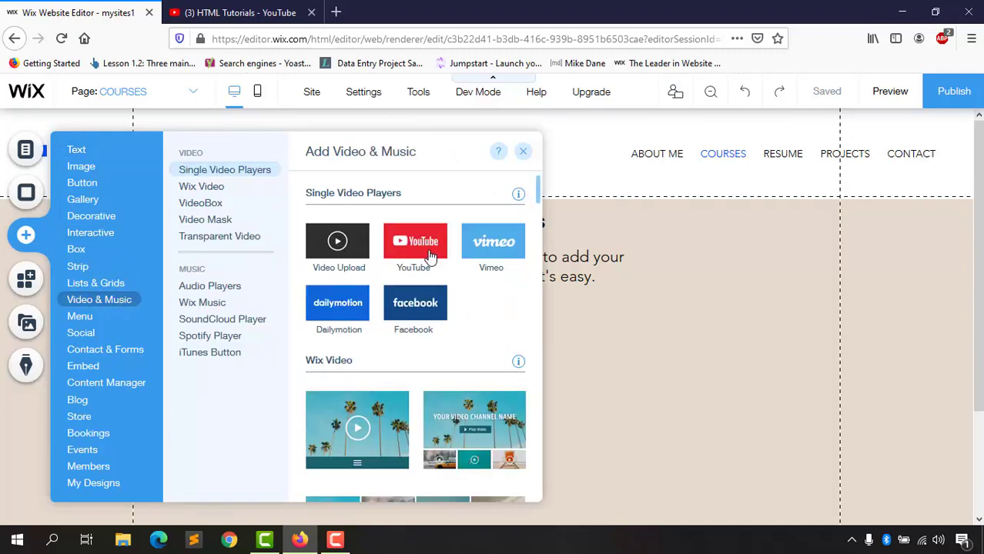
scroll(416, 269, "down", 4)
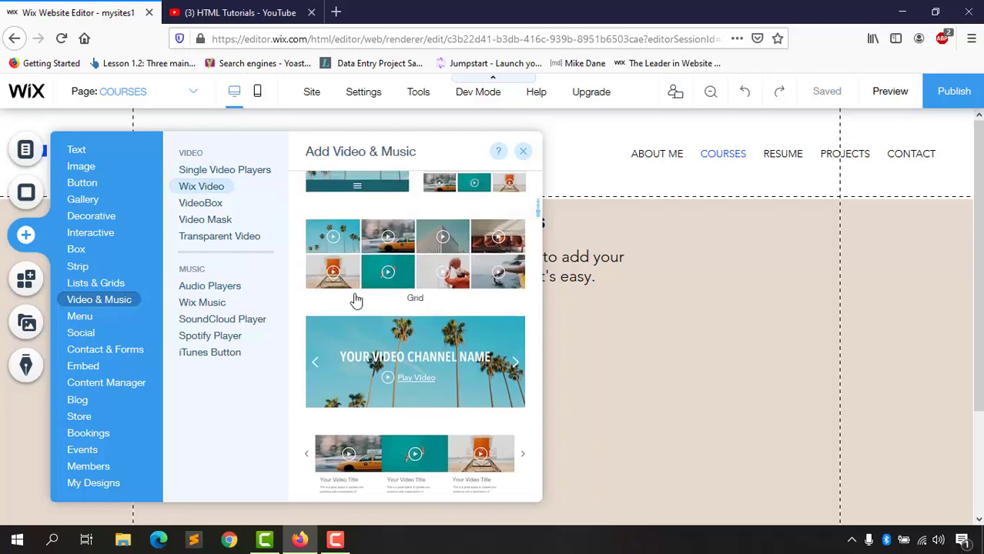
scroll(385, 323, "down", 3)
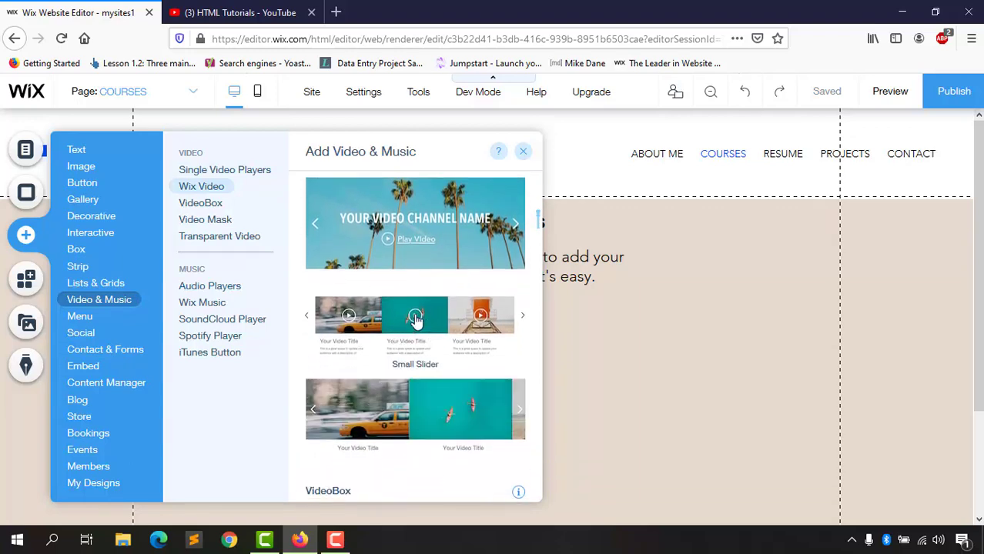
left_click(418, 322)
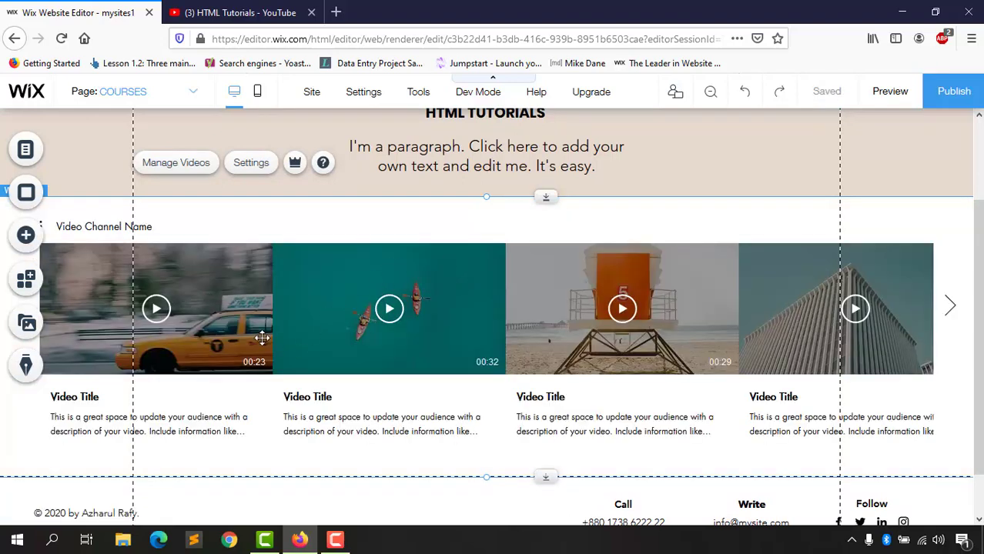
Step: Open the Video Library dashboard from the new slider's Manage Videos option
left_click(176, 163)
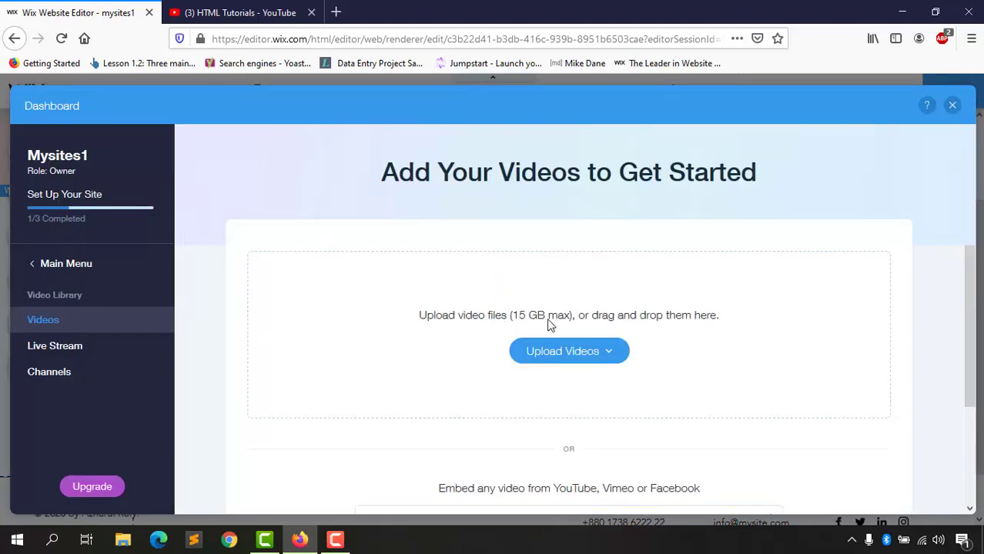
Step: Import the 18-video HTML Tutorials YouTube playlist by pasting its URL, then close the Dashboard
scroll(643, 338, "down", 3)
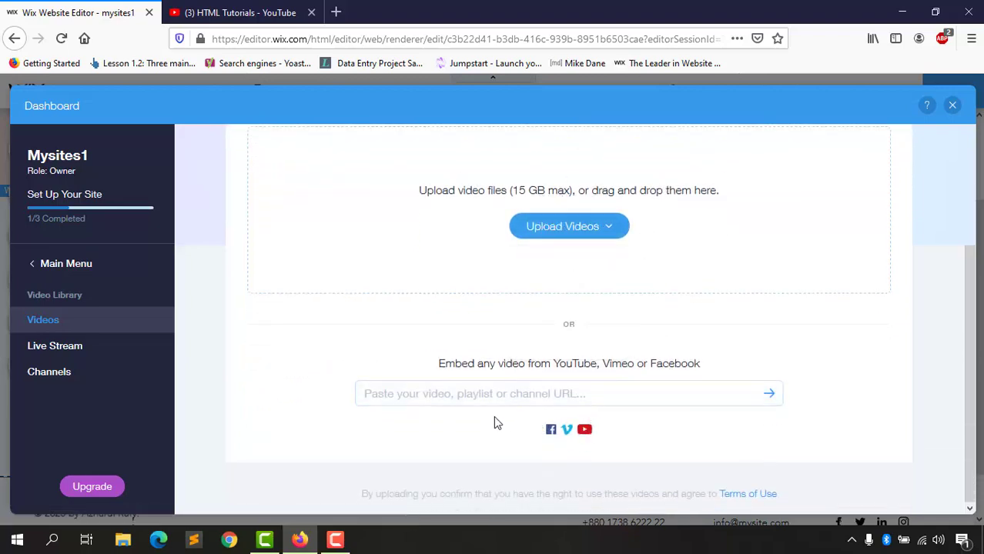
left_click(451, 395)
right_click(451, 395)
left_click(501, 297)
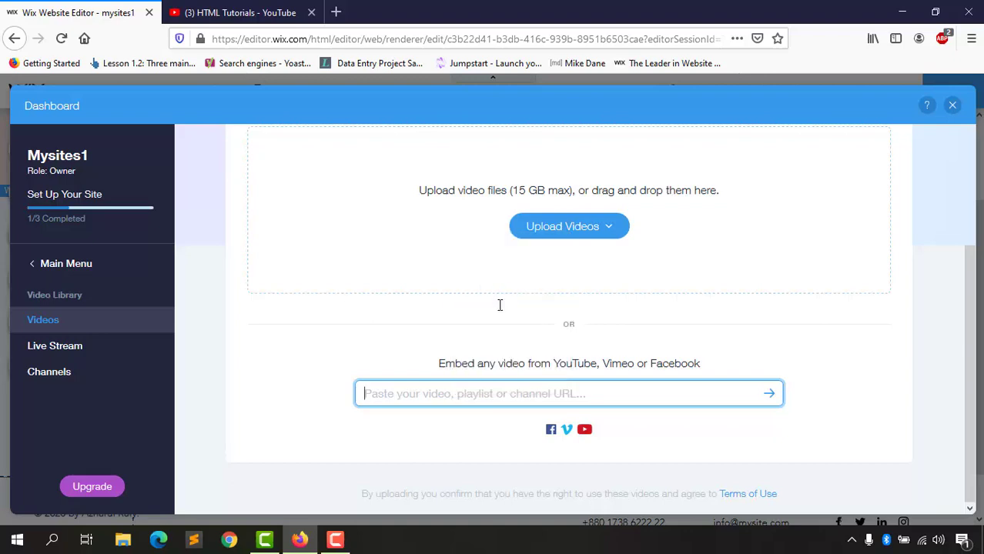
left_click(254, 14)
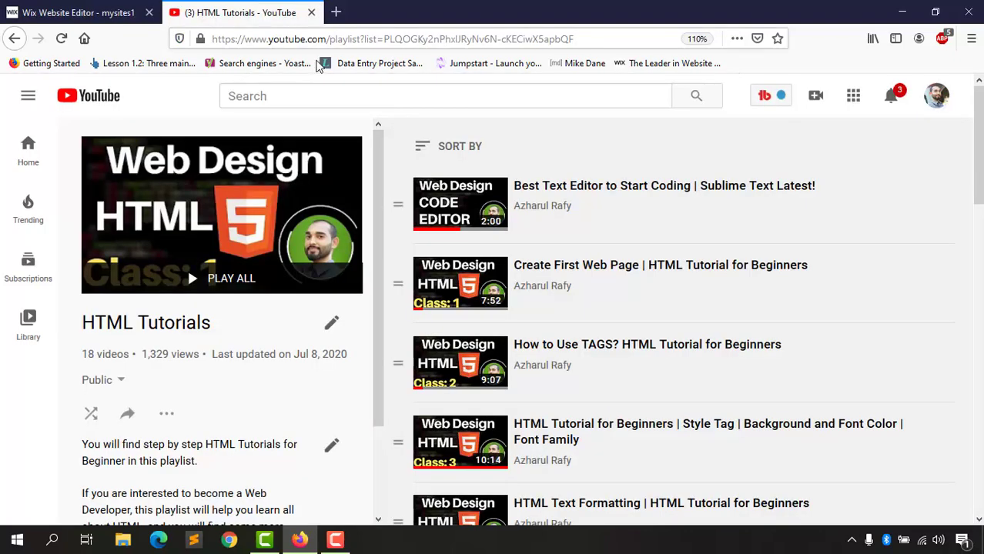
left_click(139, 4)
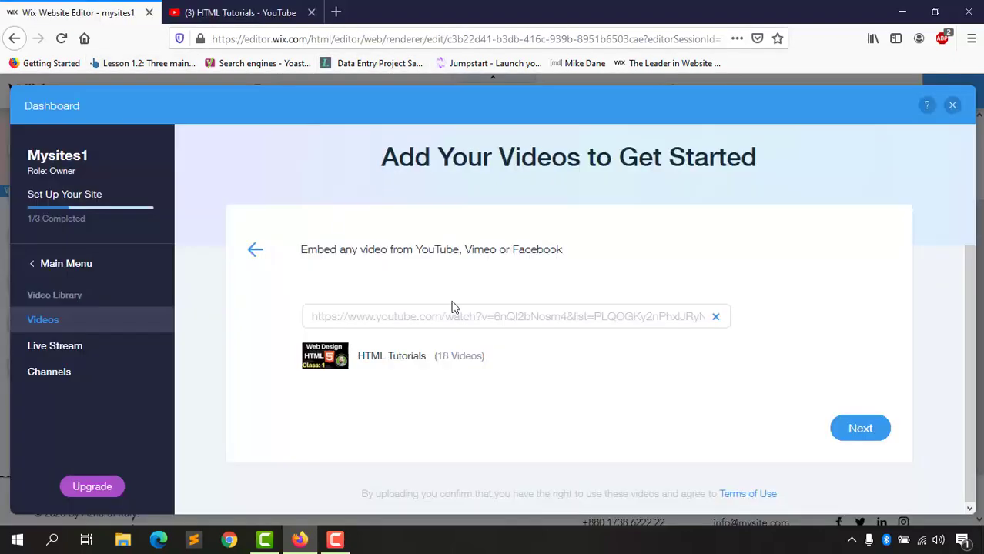
left_click(878, 440)
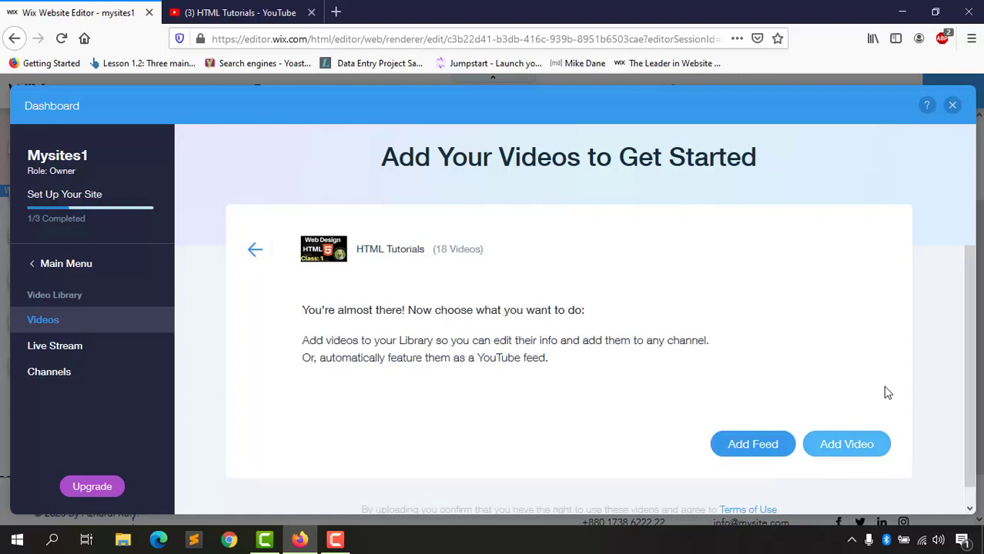
left_click(830, 451)
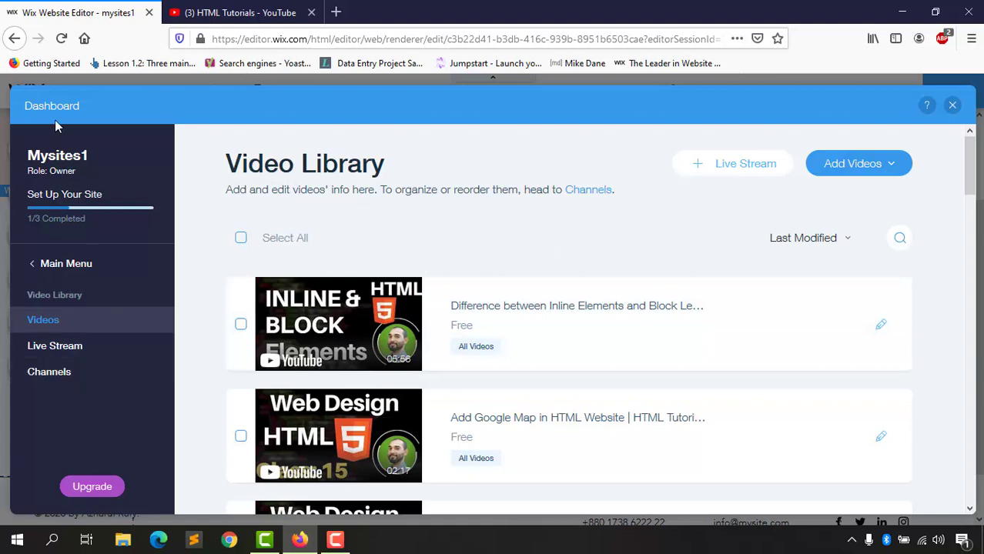
left_click(952, 106)
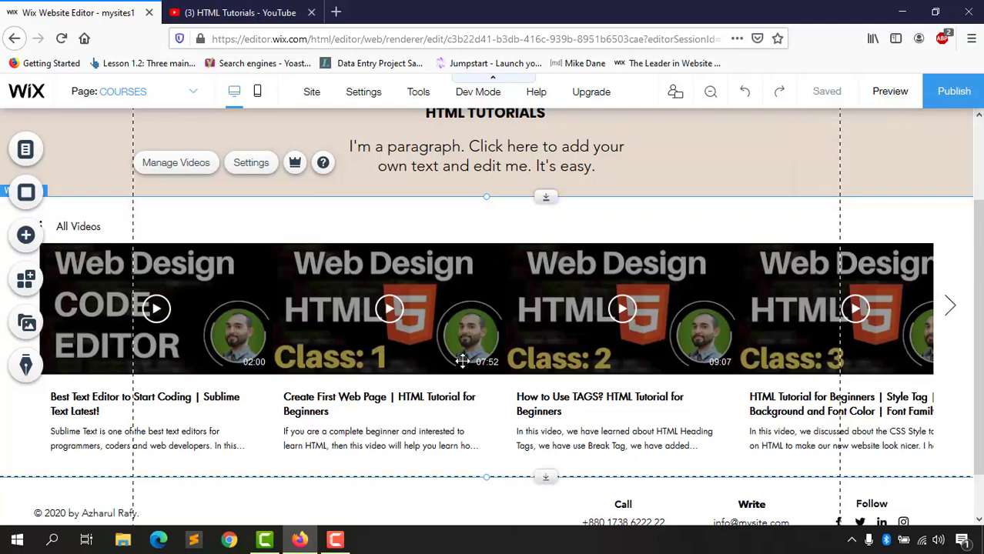
Step: Open the Wix Video widget's settings for the HTML Tutorials videos on the COURSES page
scroll(852, 352, "down", 1)
scroll(688, 347, "up", 3)
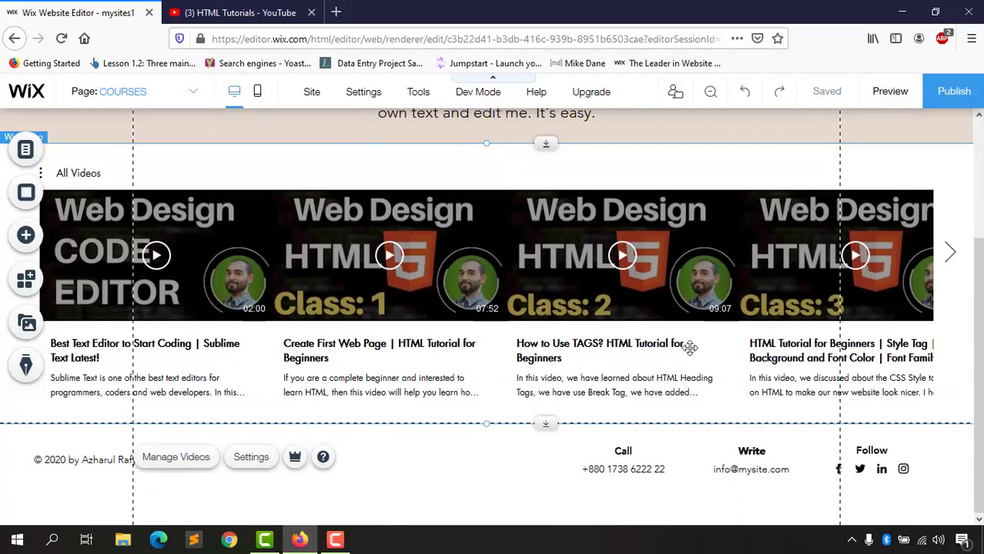
scroll(559, 377, "down", 2)
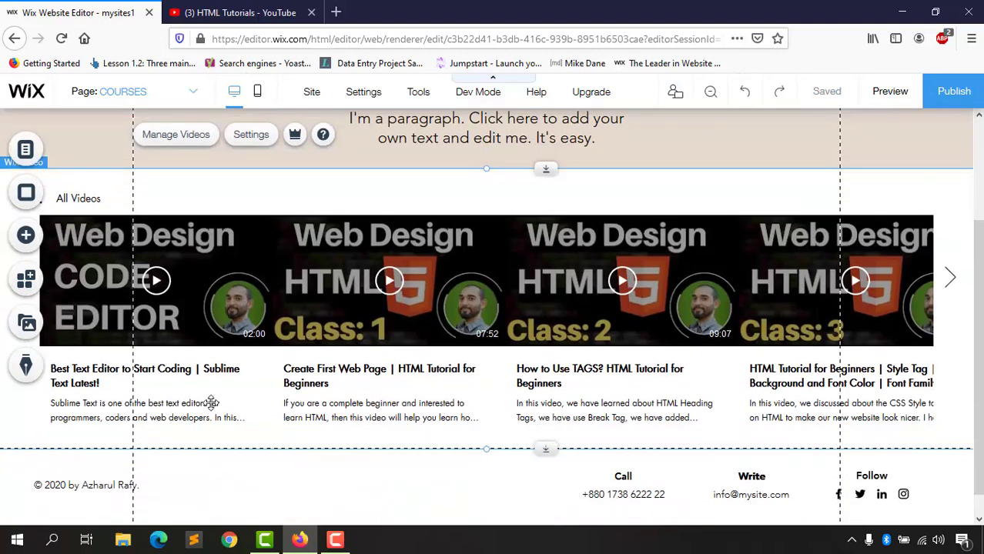
scroll(219, 396, "up", 1)
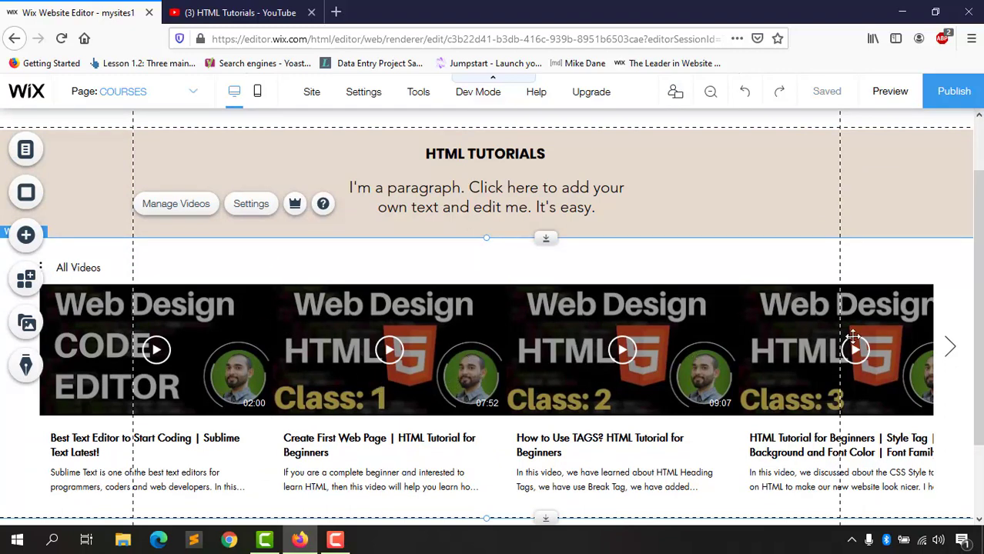
left_click(245, 208)
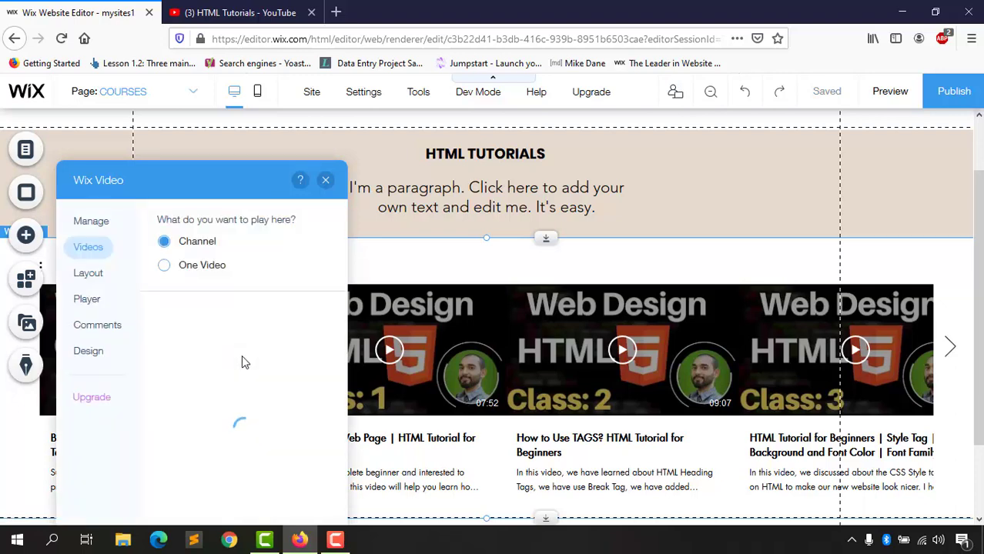
Step: Switch the video widget's layout to Grid
left_click(88, 276)
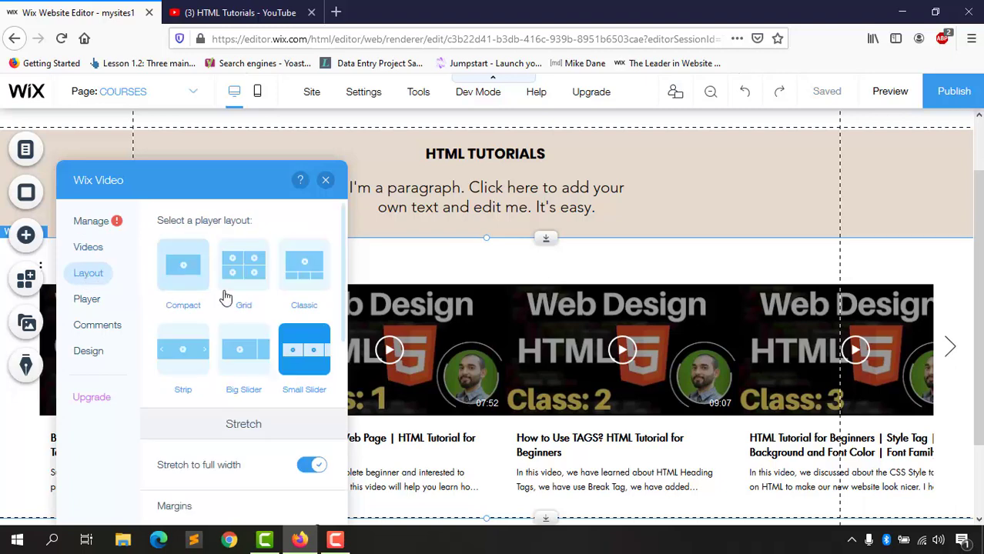
left_click(243, 274)
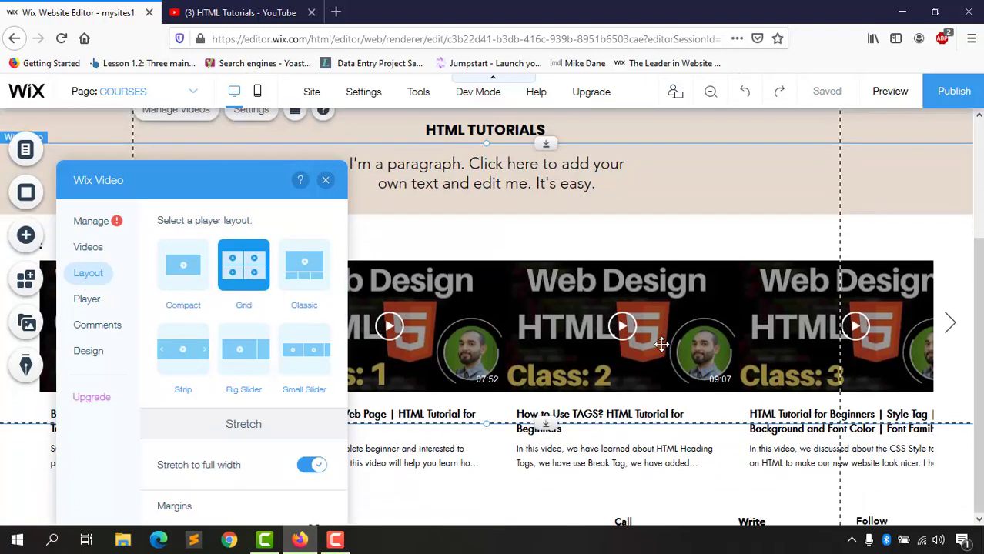
scroll(770, 354, "down", 5)
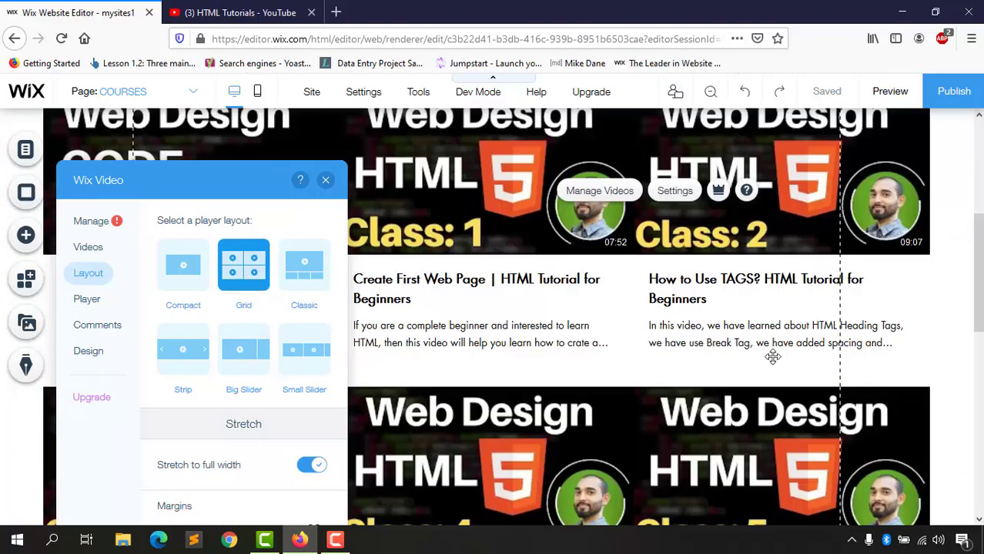
scroll(607, 396, "down", 5)
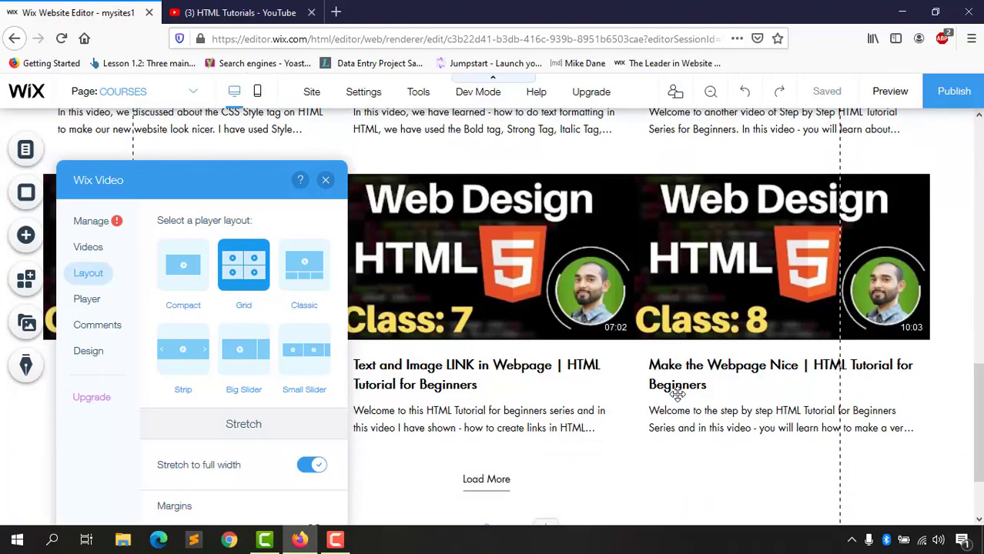
scroll(607, 396, "up", 8)
scroll(403, 350, "up", 1)
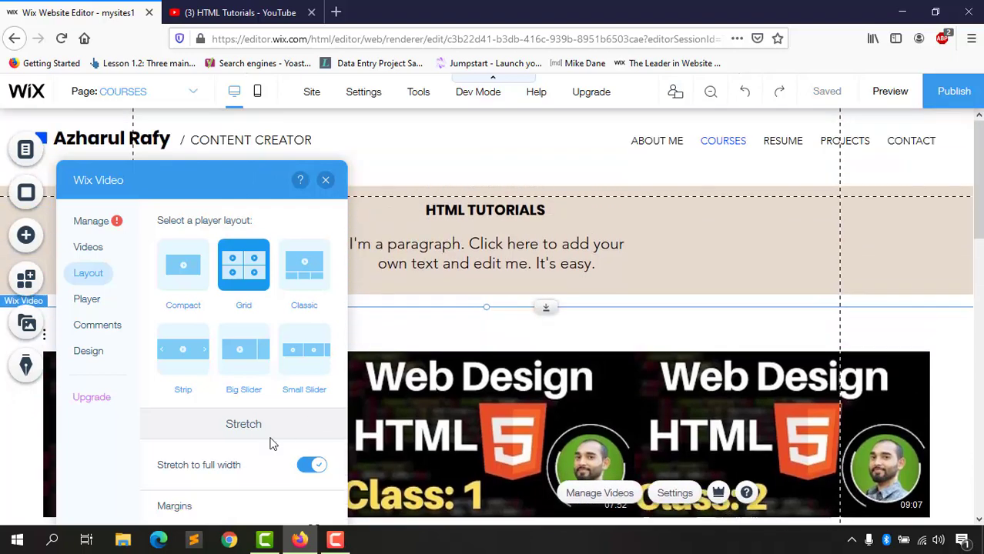
Step: Set the spacing between video thumbnails to 33px
scroll(276, 431, "down", 3)
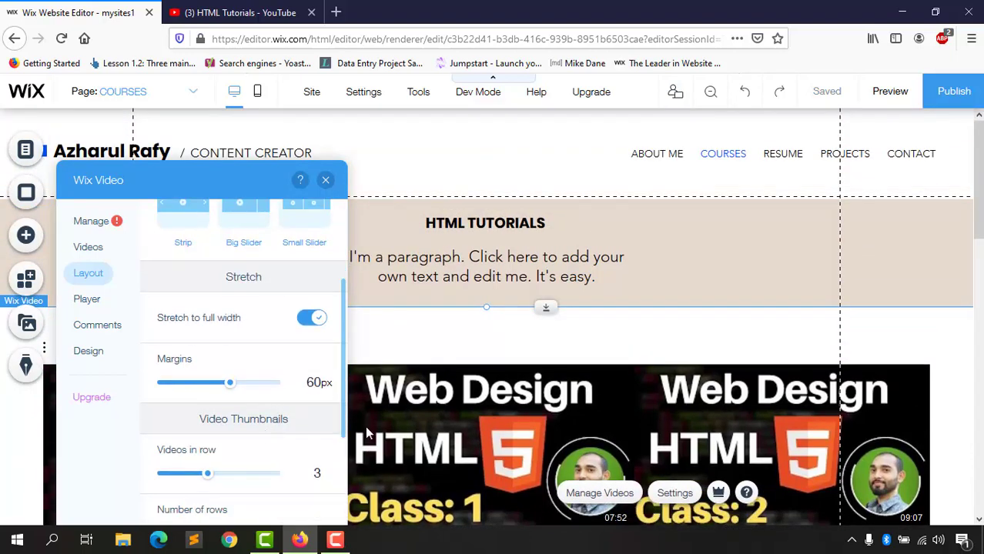
scroll(608, 346, "down", 2)
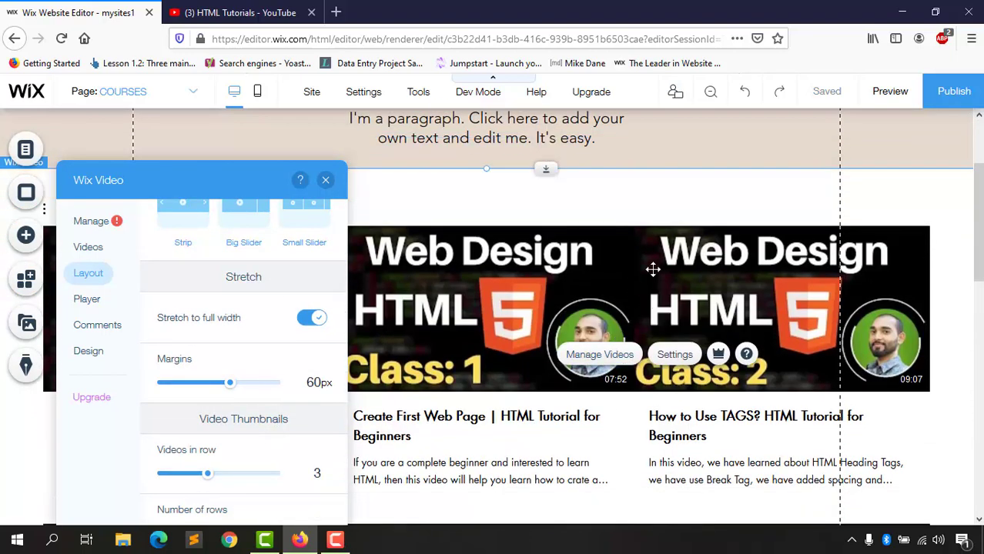
scroll(262, 436, "down", 3)
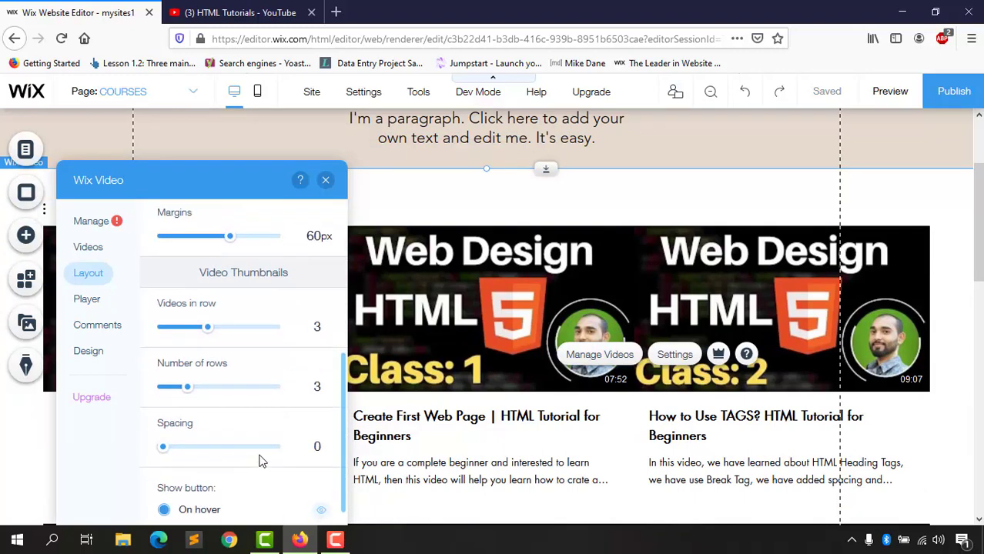
scroll(185, 454, "down", 1)
left_click_drag(164, 421, 176, 421)
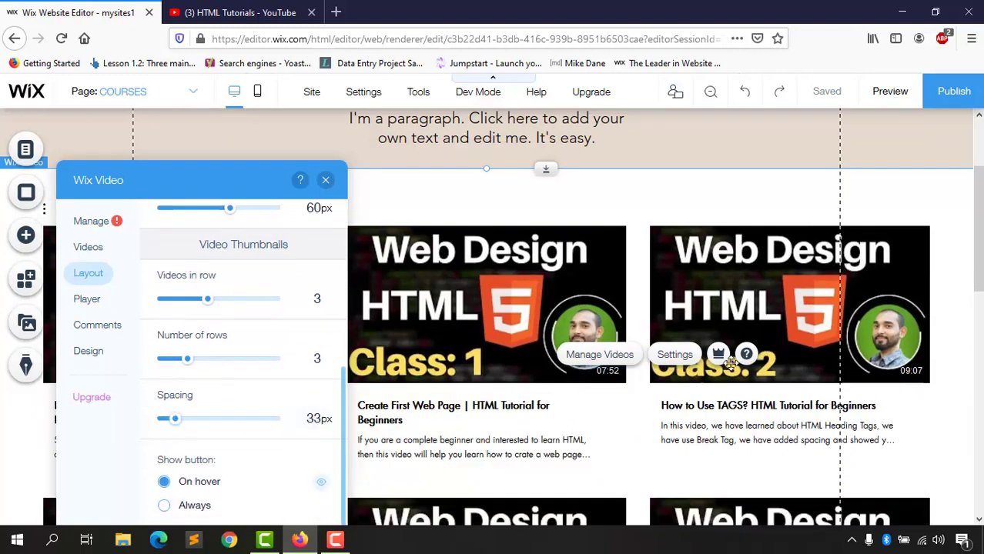
scroll(675, 262, "up", 1)
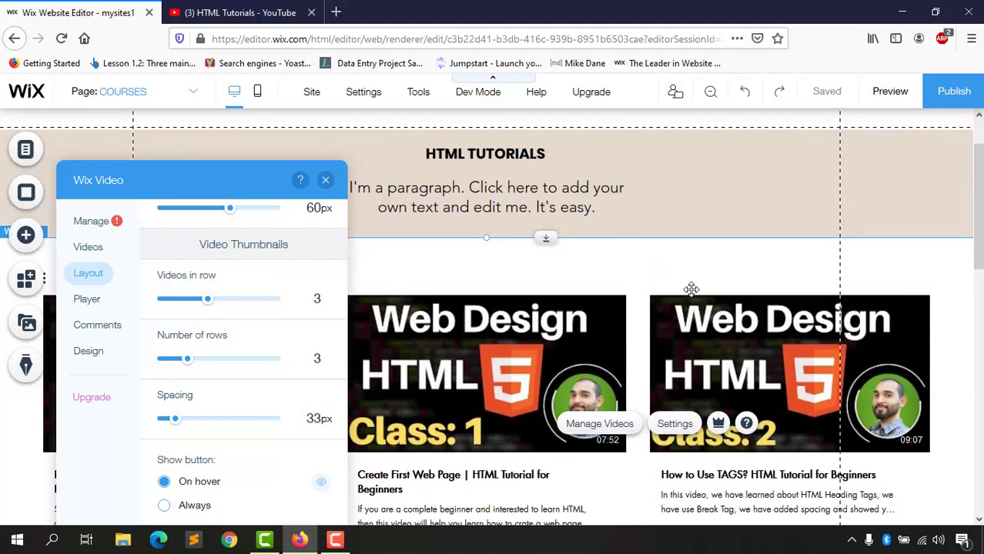
scroll(706, 292, "down", 2)
scroll(737, 387, "down", 5)
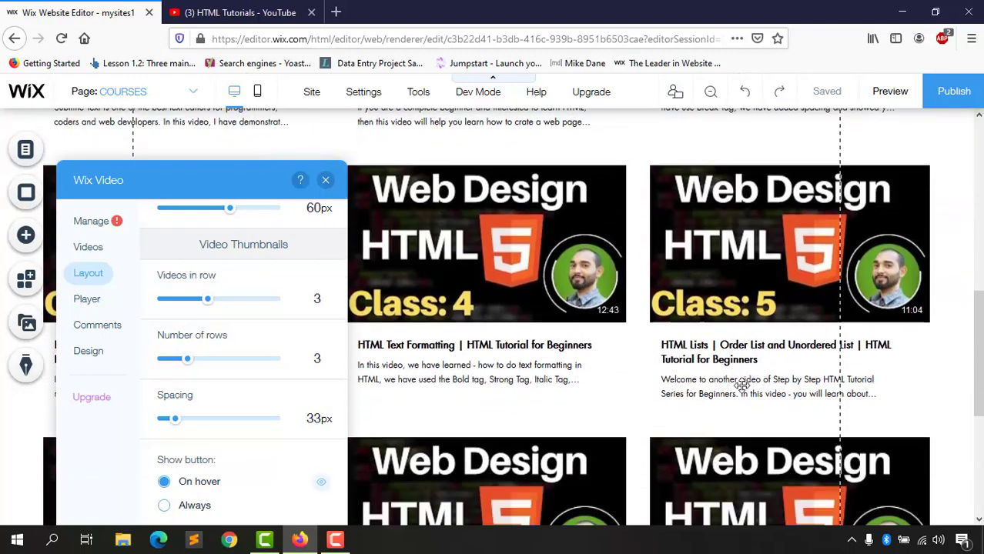
scroll(693, 377, "down", 2)
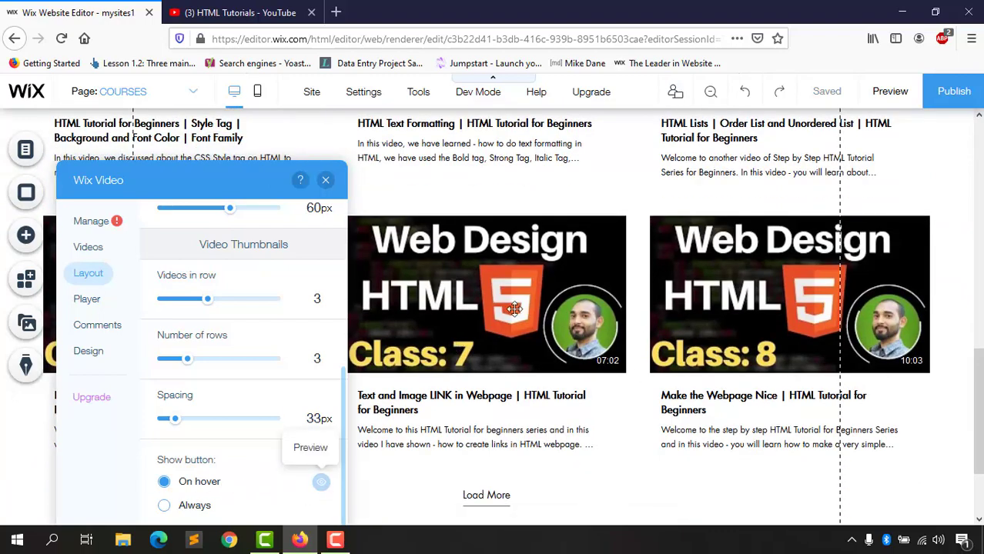
Step: Set play buttons to always show and widen the gallery's side margins to 100px
left_click(178, 510)
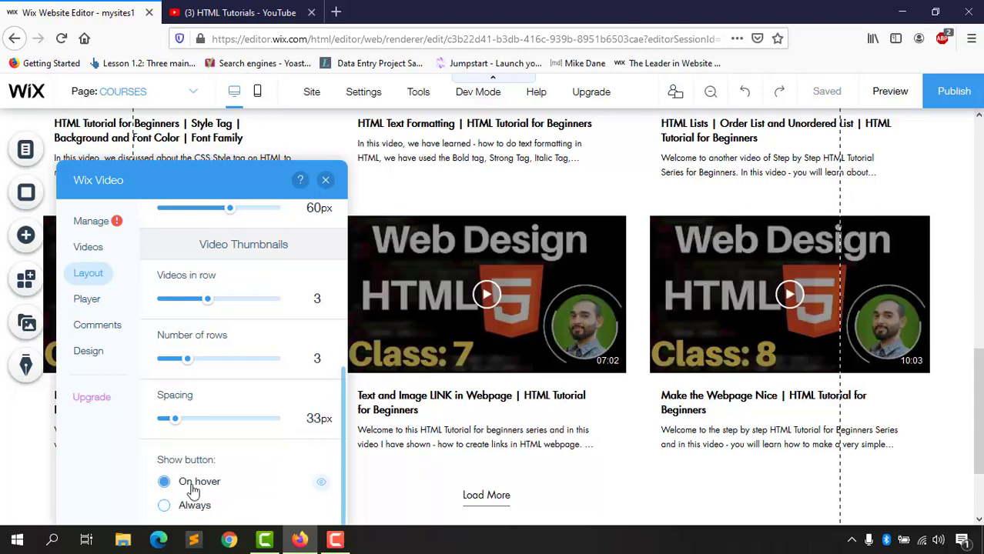
scroll(924, 308, "up", 3)
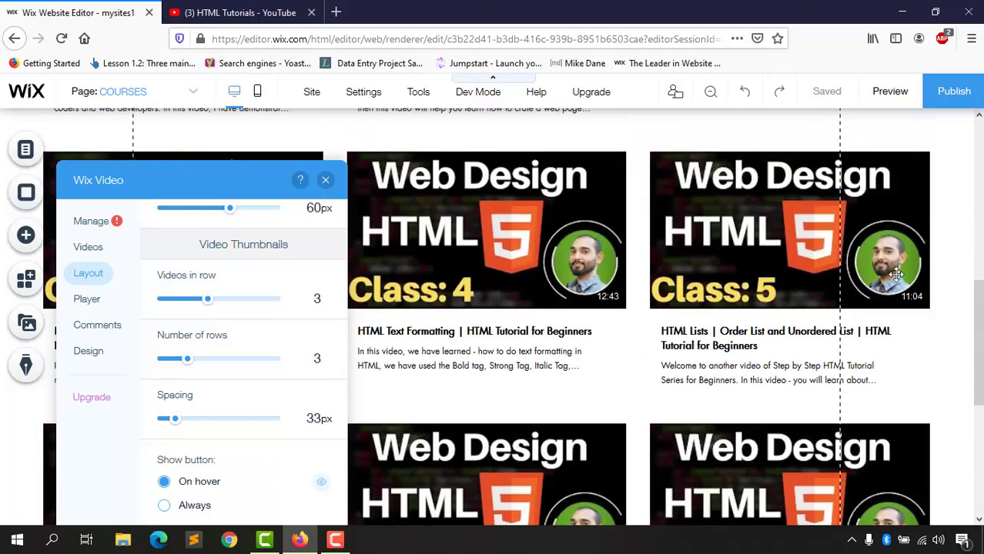
scroll(895, 275, "up", 1)
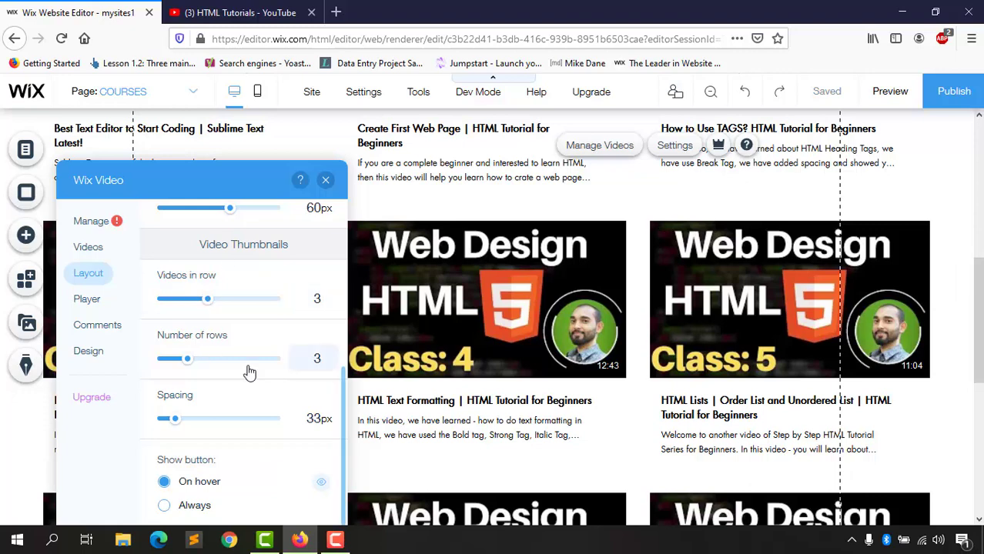
scroll(262, 430, "up", 4)
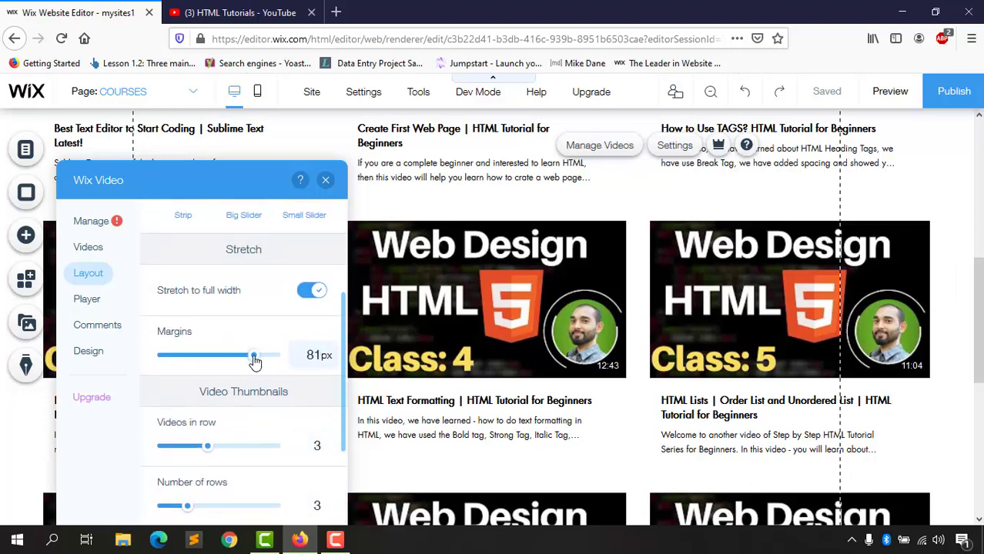
left_click_drag(265, 362, 282, 364)
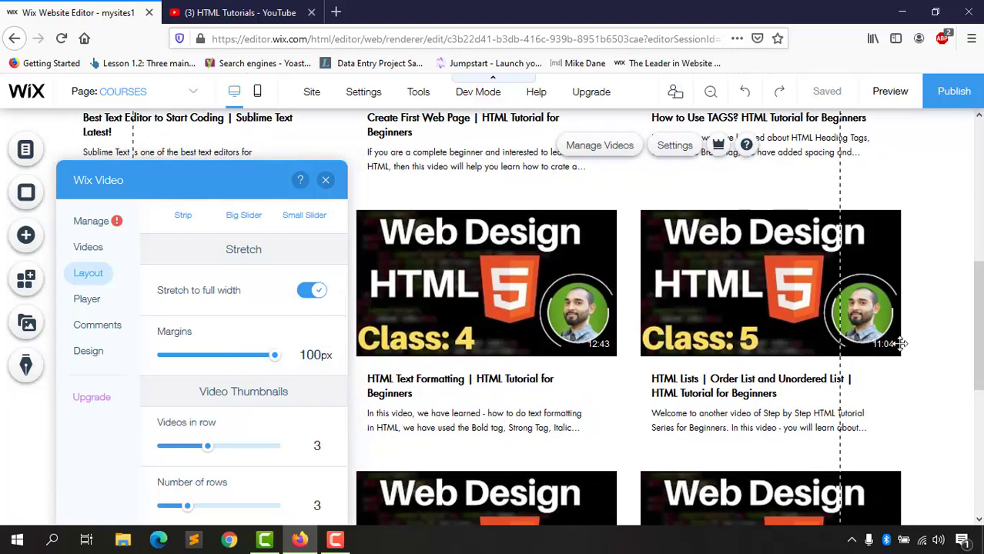
scroll(901, 351, "up", 5)
scroll(643, 319, "up", 3)
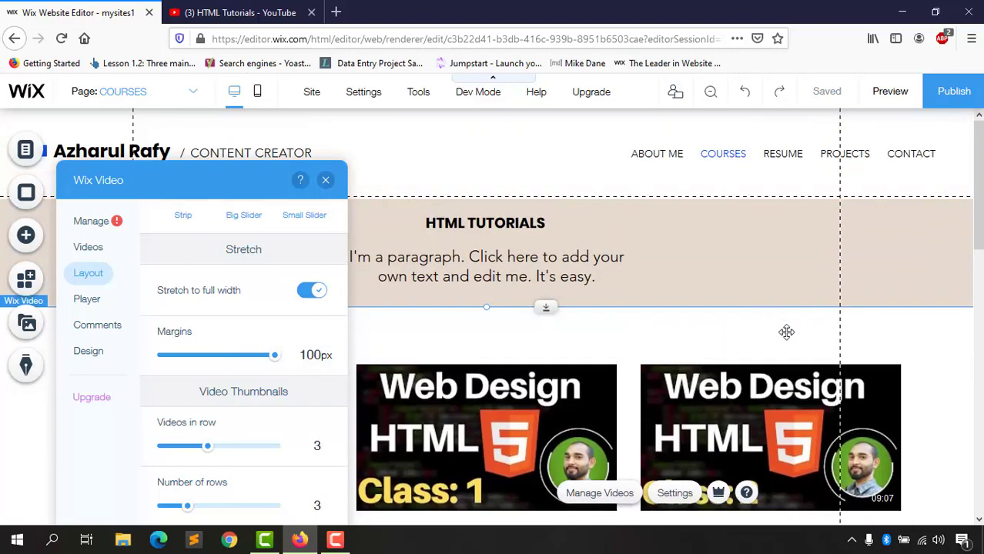
scroll(303, 402, "down", 3)
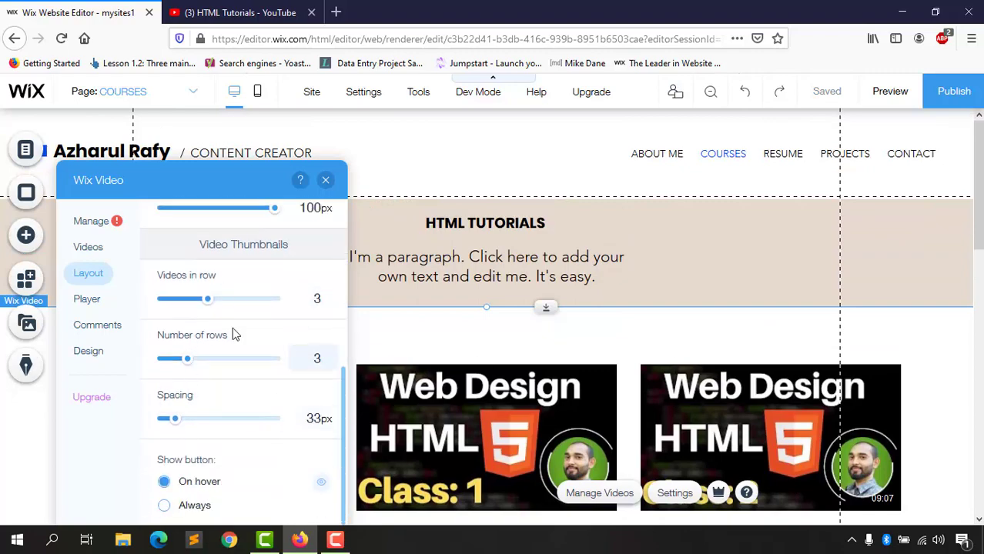
Step: Close the video settings panel and review the grid on the COURSES page
left_click(327, 179)
scroll(539, 400, "down", 10)
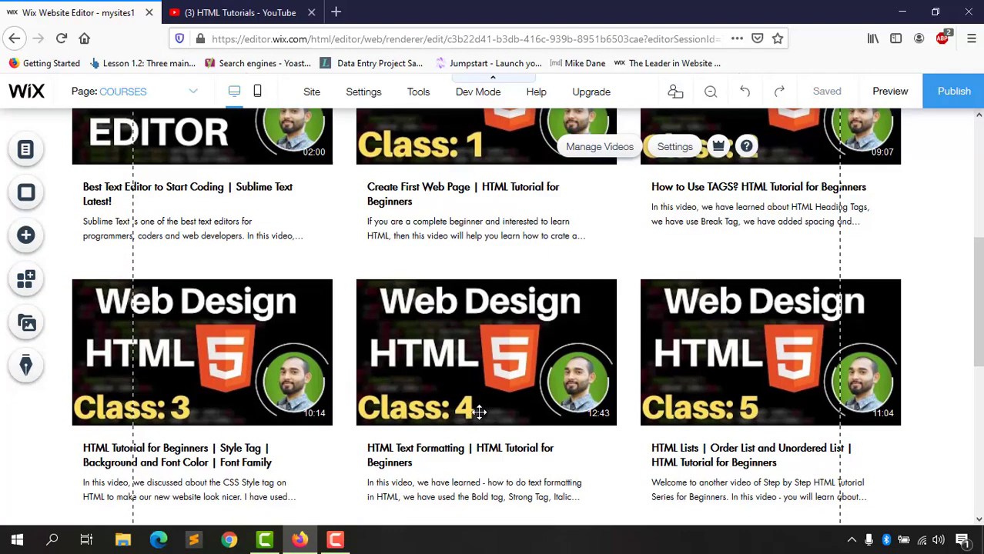
scroll(458, 425, "down", 1)
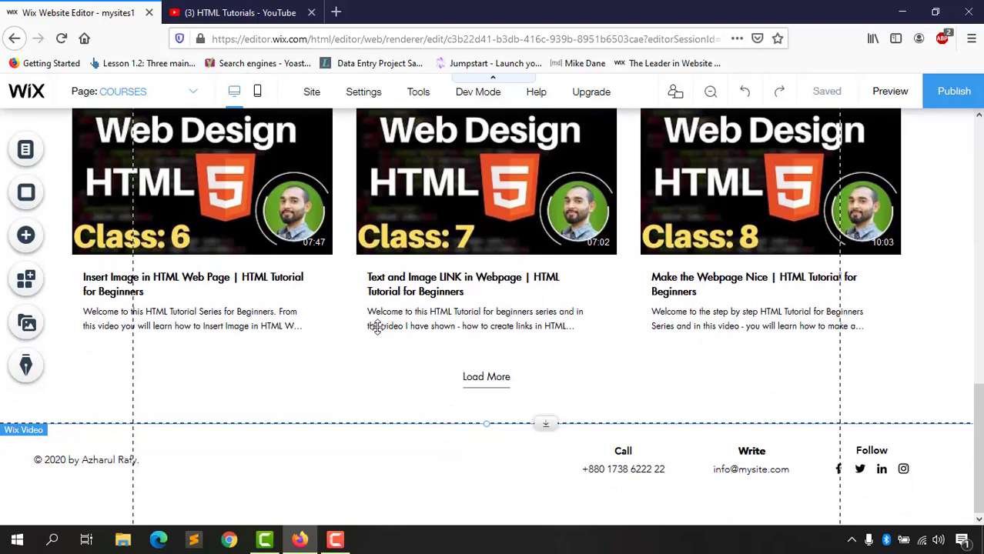
left_click(32, 245)
mouse_move(90, 201)
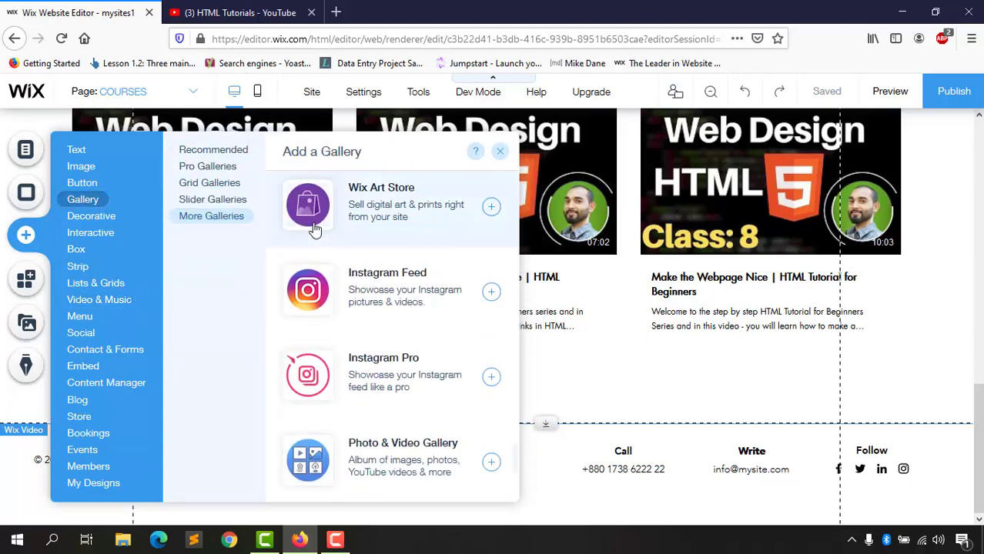
scroll(314, 229, "up", 1)
scroll(255, 229, "up", 3)
scroll(391, 314, "up", 5)
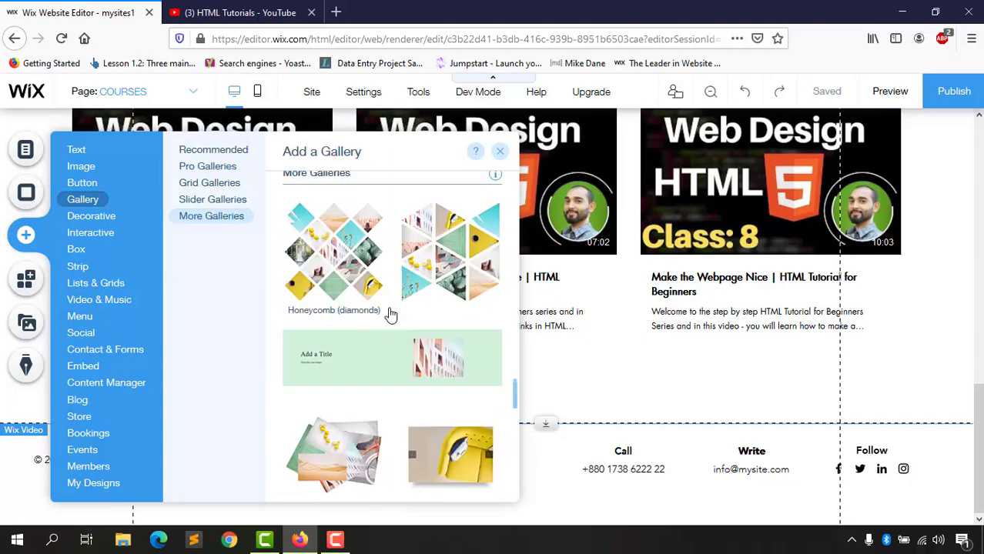
scroll(400, 408, "down", 3)
scroll(401, 385, "down", 1)
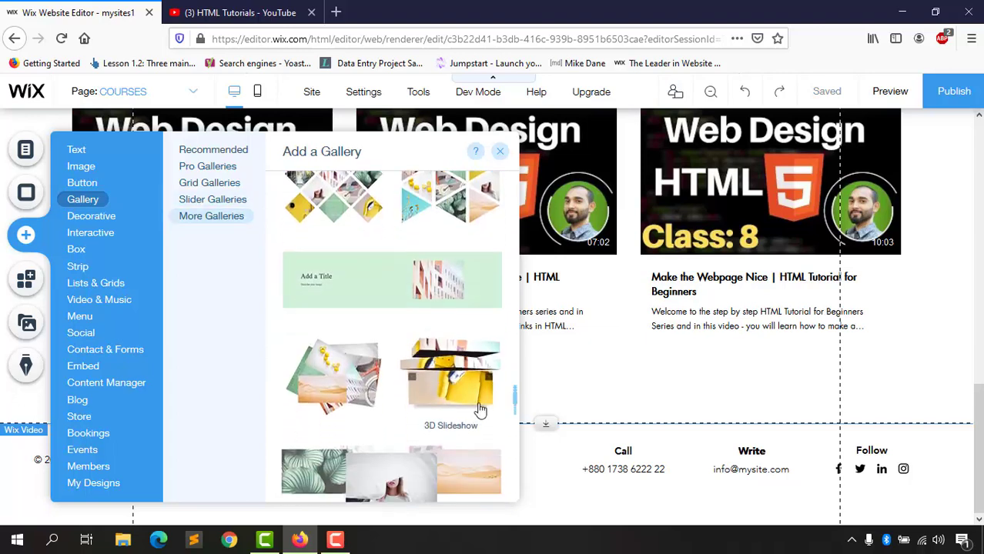
left_click(444, 379)
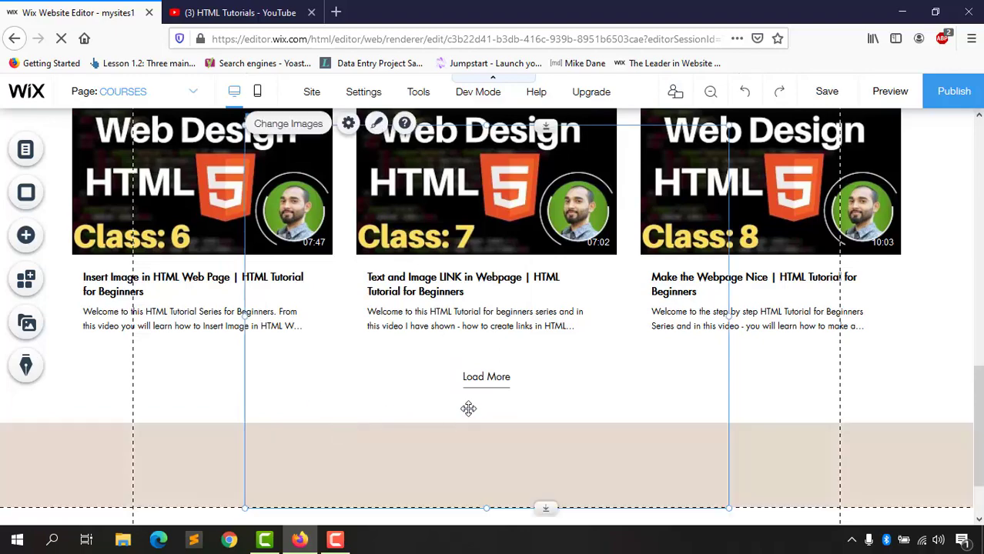
scroll(445, 375, "up", 2)
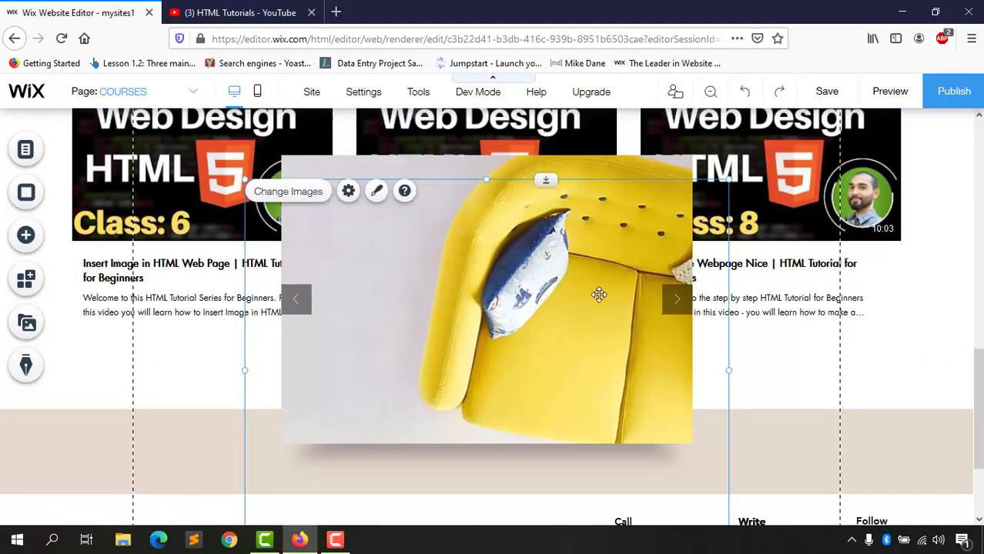
left_click_drag(457, 418, 486, 334)
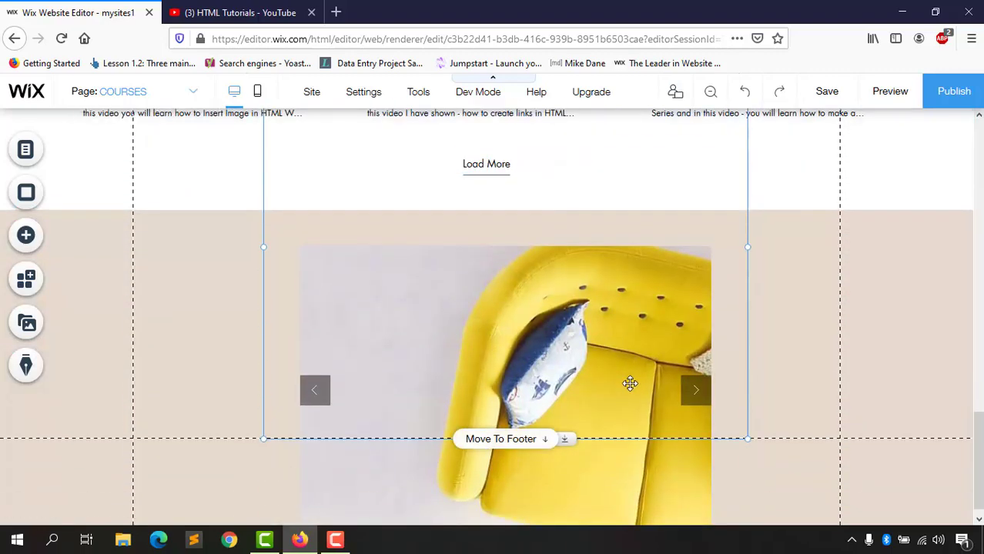
scroll(628, 384, "down", 2)
scroll(640, 375, "up", 5)
scroll(566, 350, "down", 3)
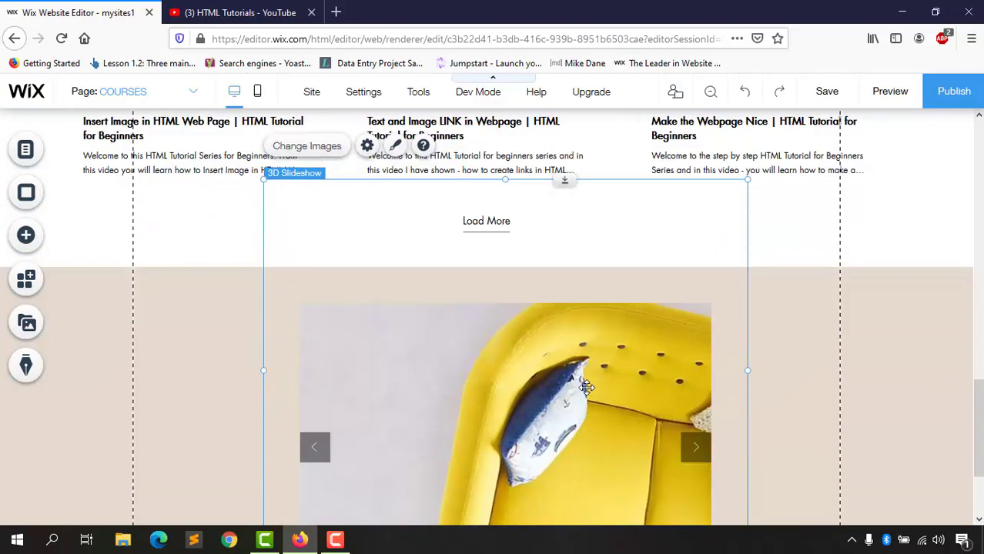
key("Delete")
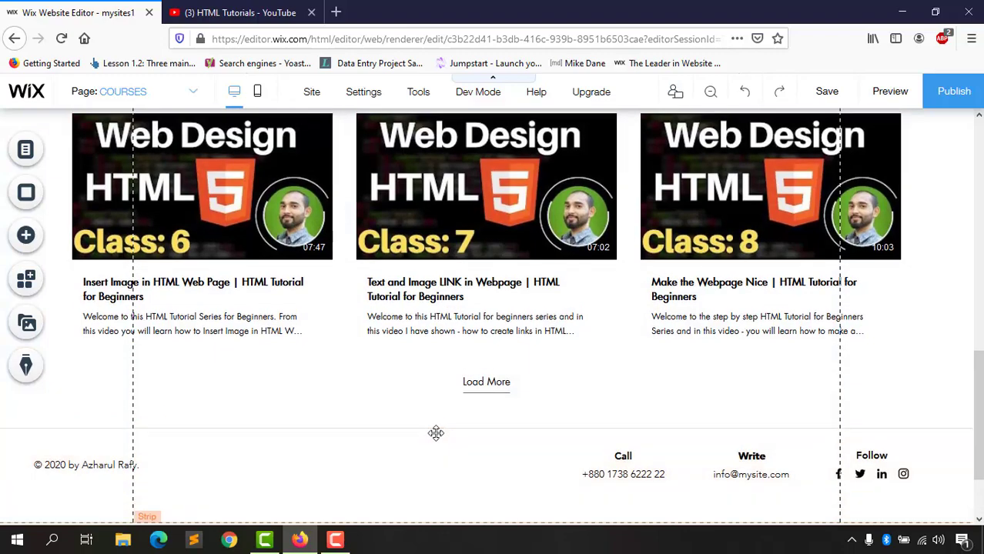
scroll(442, 424, "up", 10)
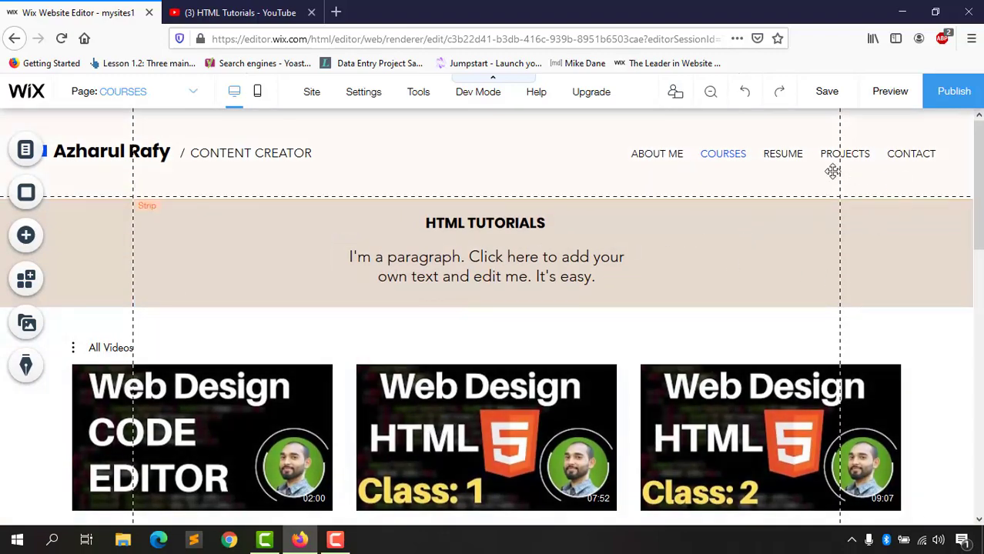
Step: Preview the site and scroll through the COURSES page
left_click(894, 92)
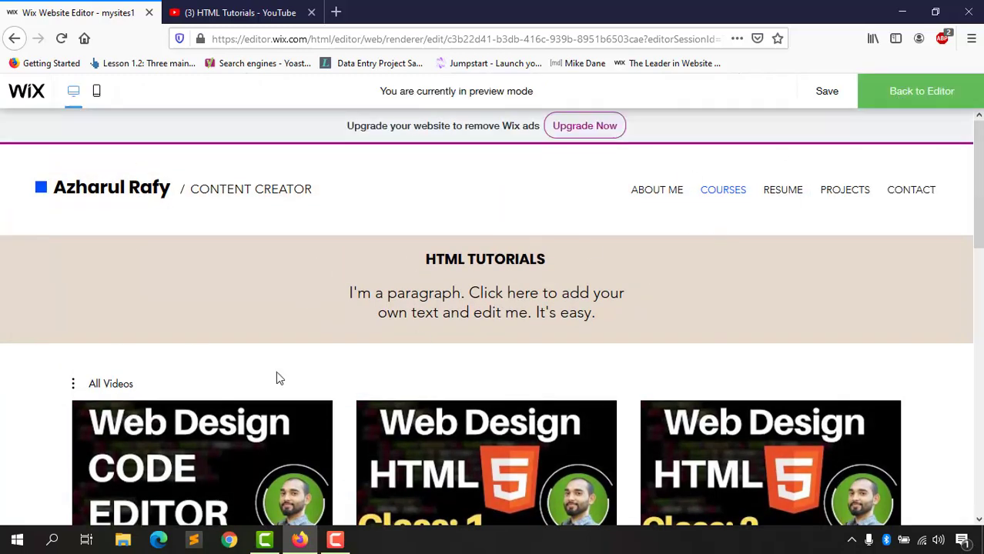
scroll(280, 379, "down", 10)
scroll(708, 223, "up", 10)
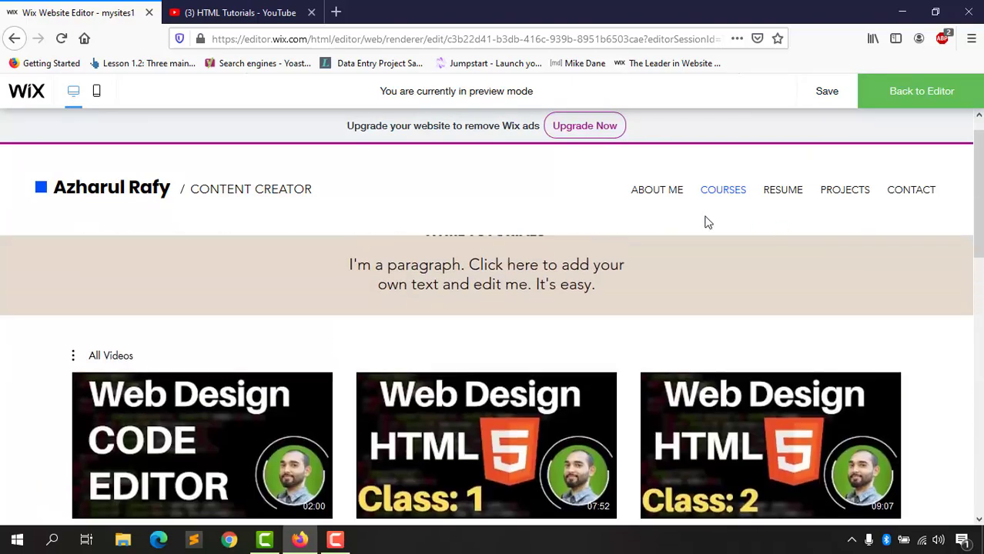
scroll(708, 223, "up", 1)
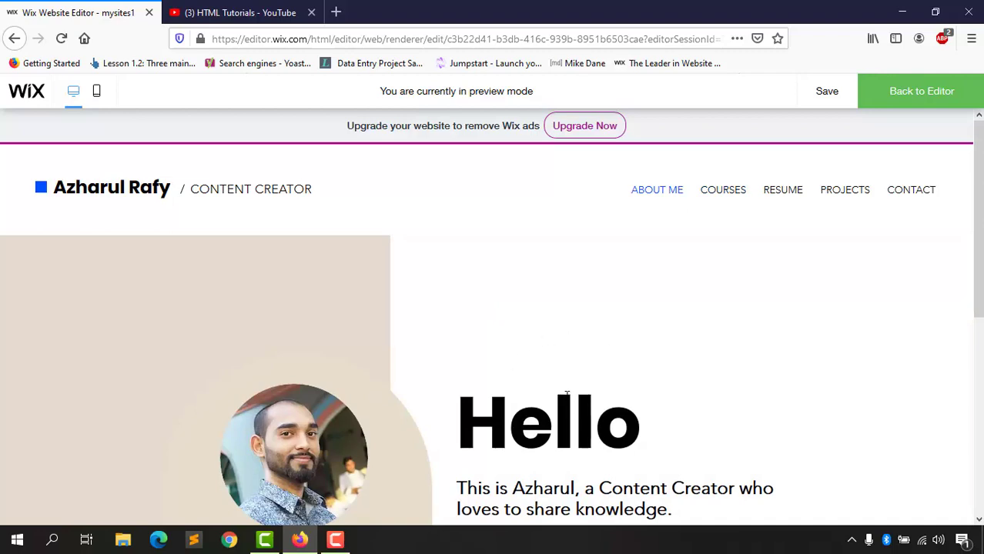
scroll(566, 395, "down", 5)
scroll(623, 388, "up", 5)
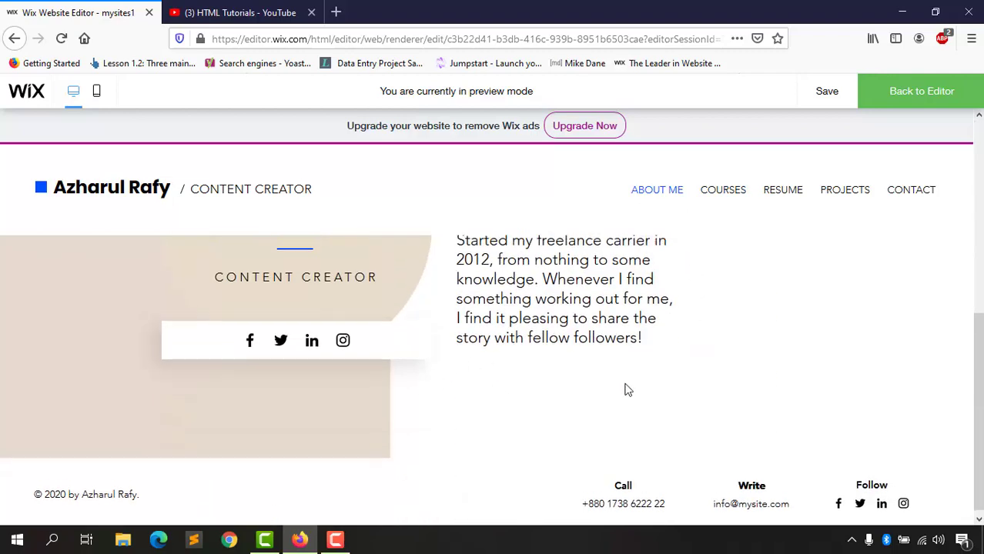
Step: Go to the RESUME page in the preview and save the site
left_click(789, 193)
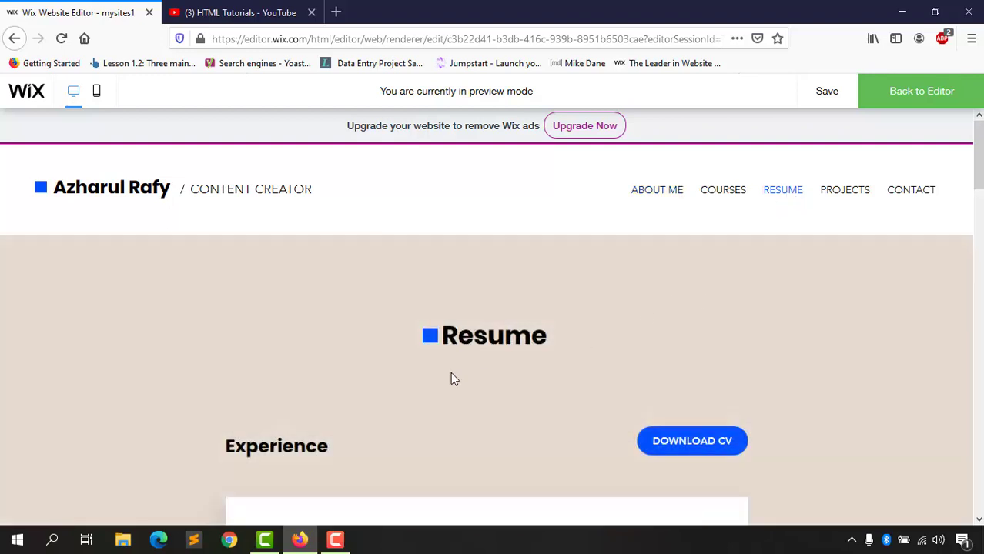
scroll(548, 414, "down", 5)
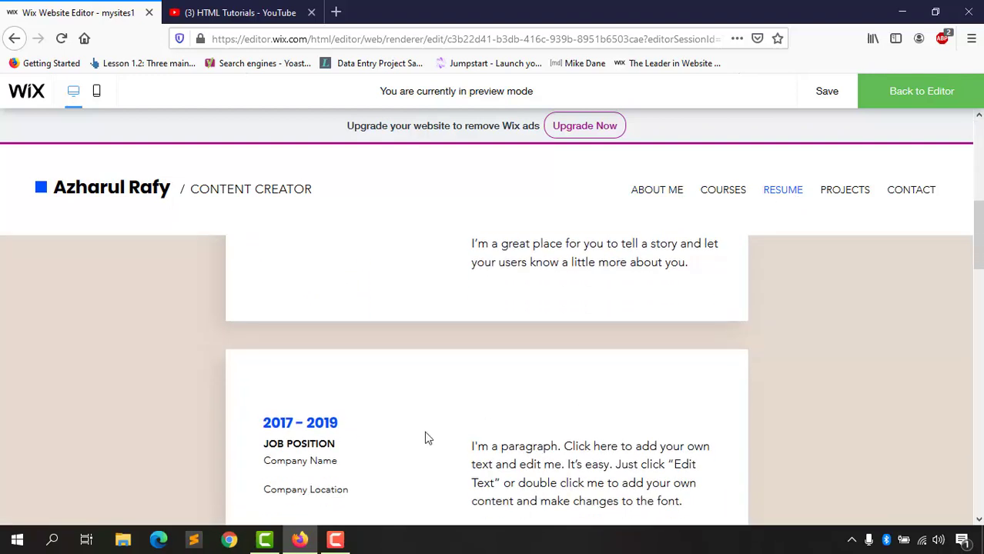
scroll(549, 436, "up", 3)
scroll(606, 434, "up", 2)
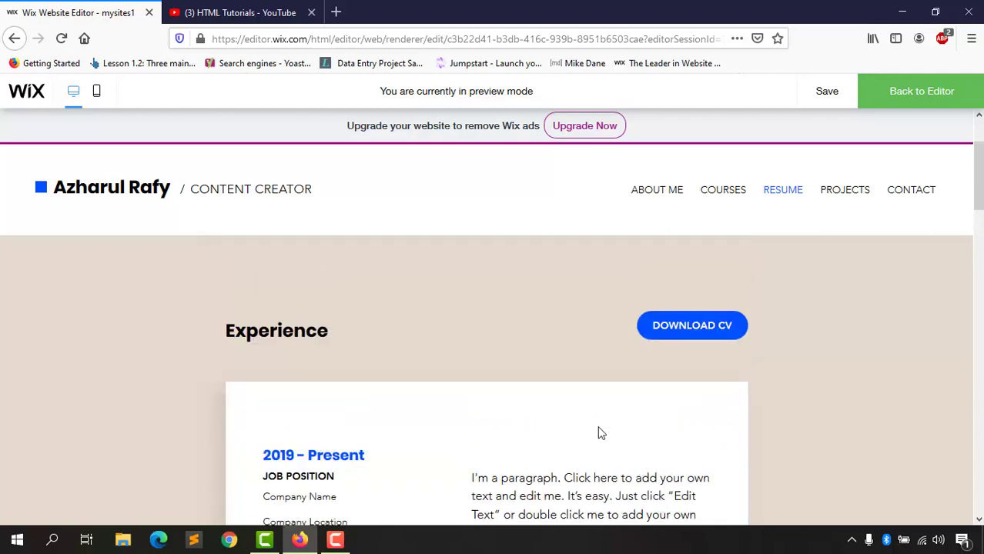
left_click(901, 101)
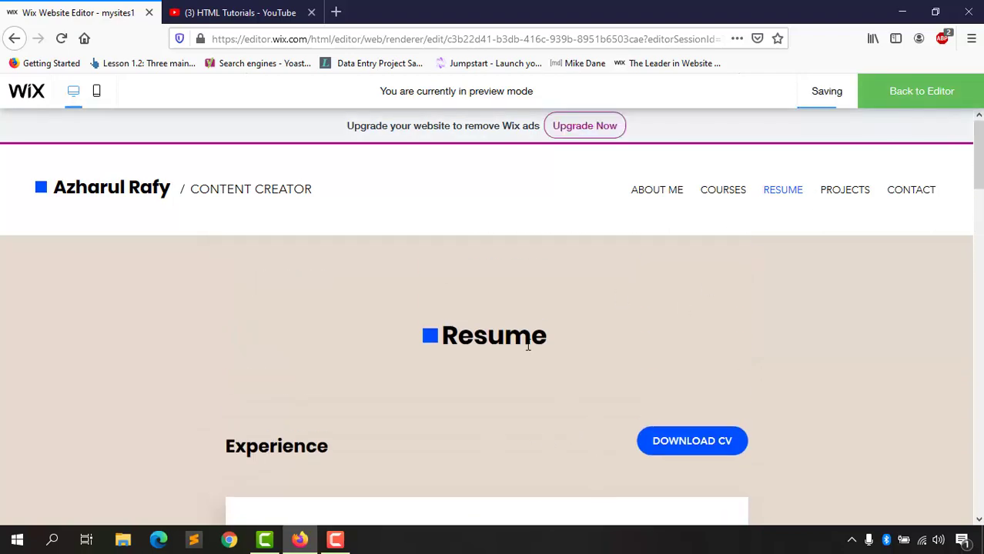
Step: Back in the editor, give the Resume title a Bounce-In animation
left_click(918, 93)
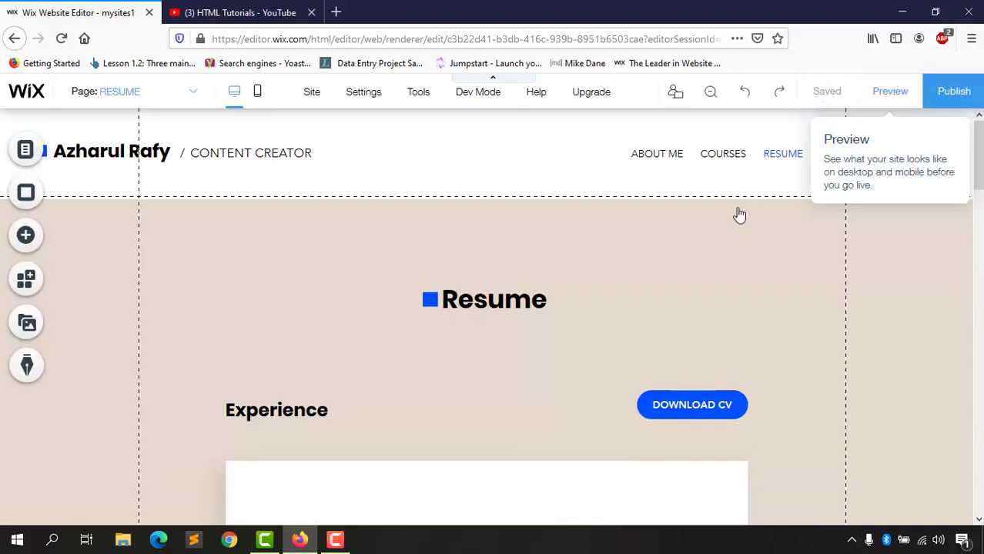
left_click(466, 307)
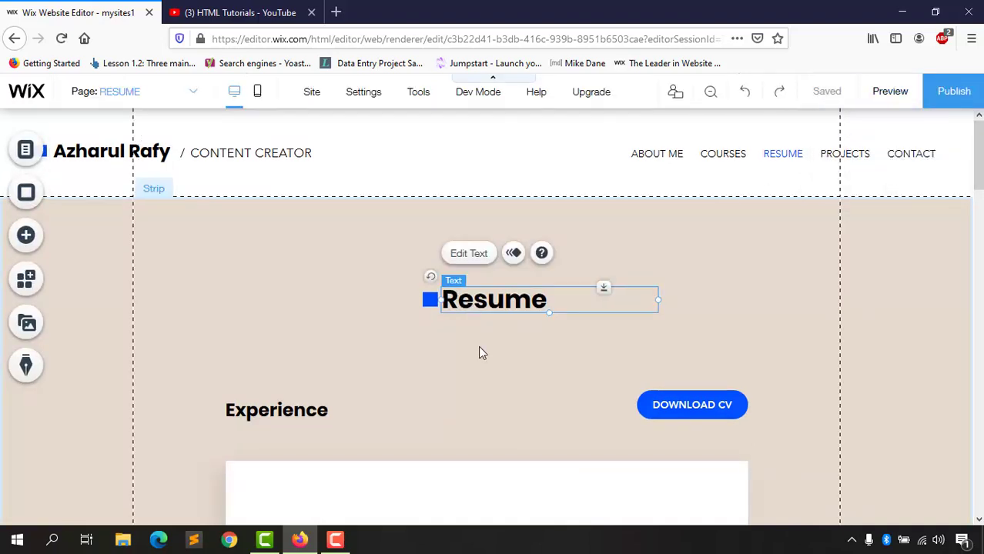
left_click(481, 332)
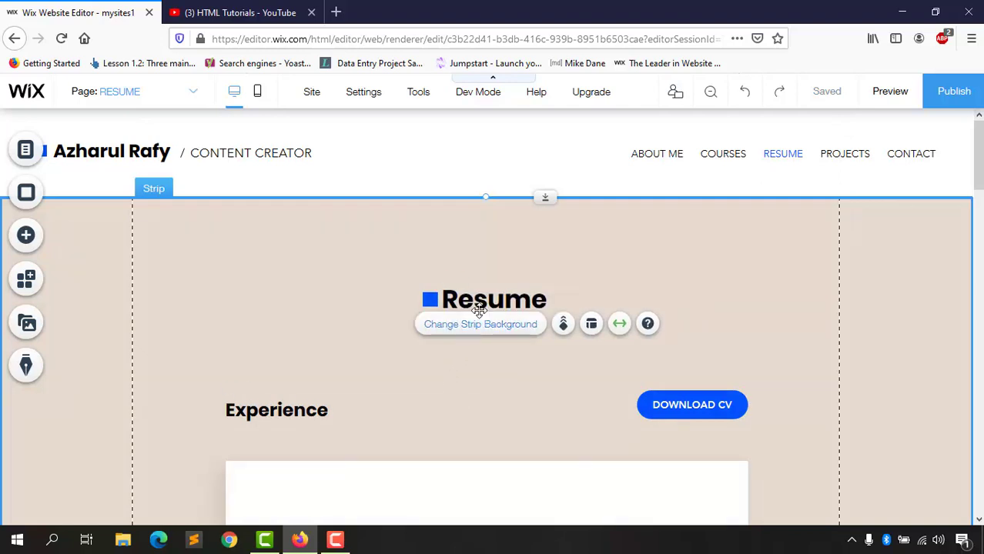
left_click(488, 298)
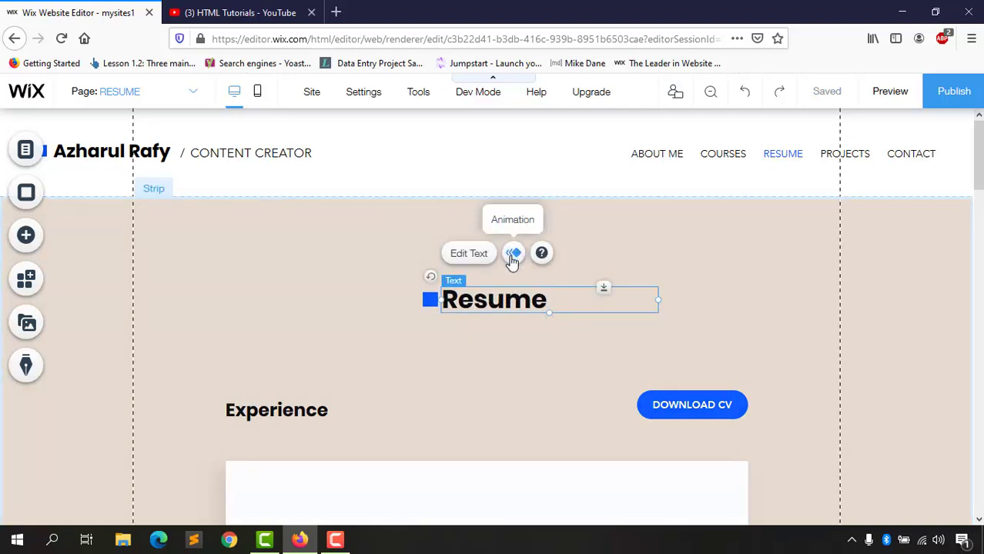
left_click(514, 258)
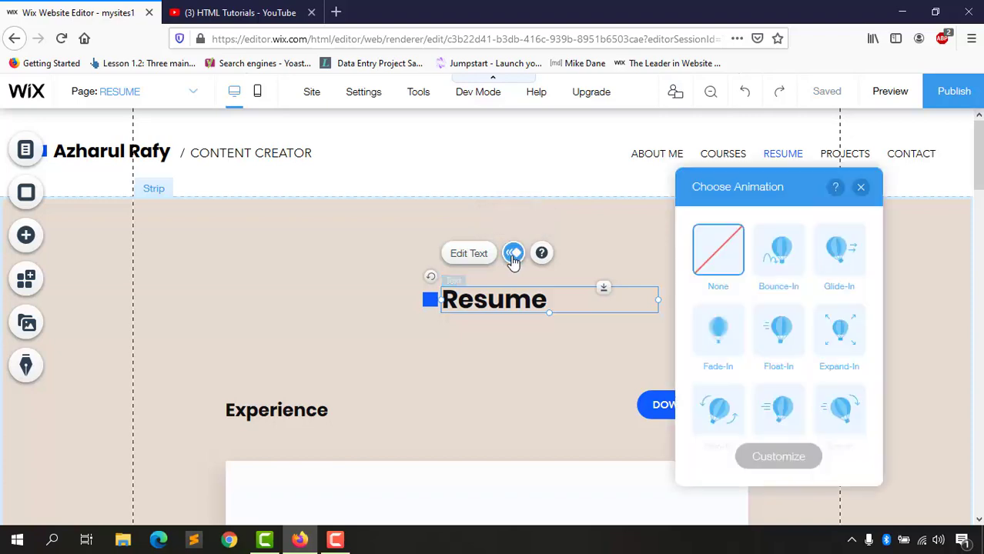
left_click(784, 258)
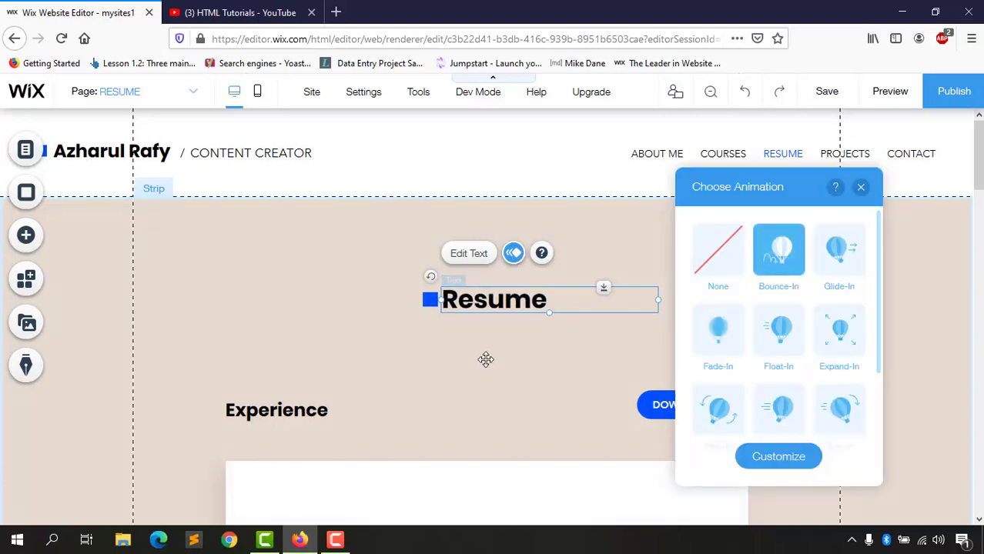
left_click(472, 371)
Step: Apply Glide-In animations to the Experience and Education headings
scroll(296, 402, "down", 3)
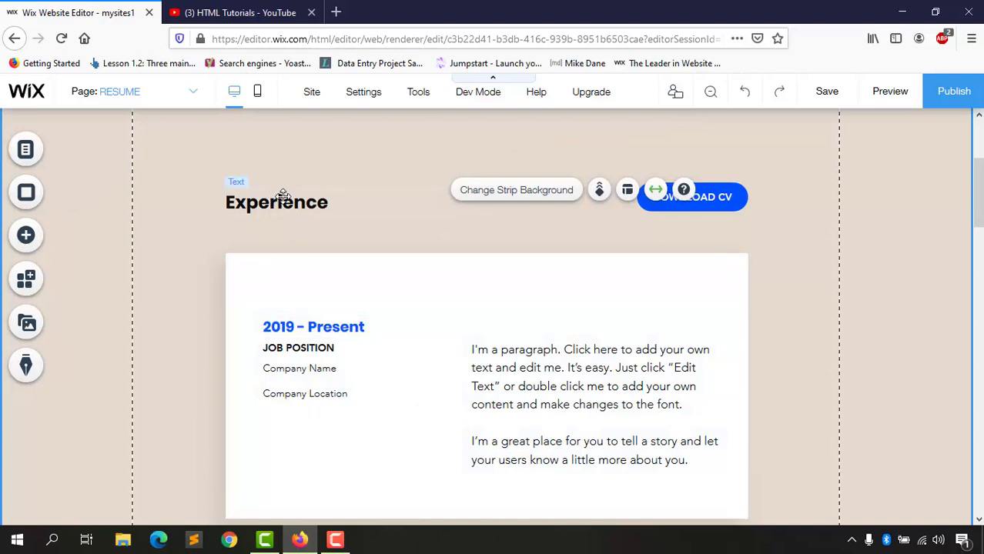
left_click(282, 198)
left_click(296, 155)
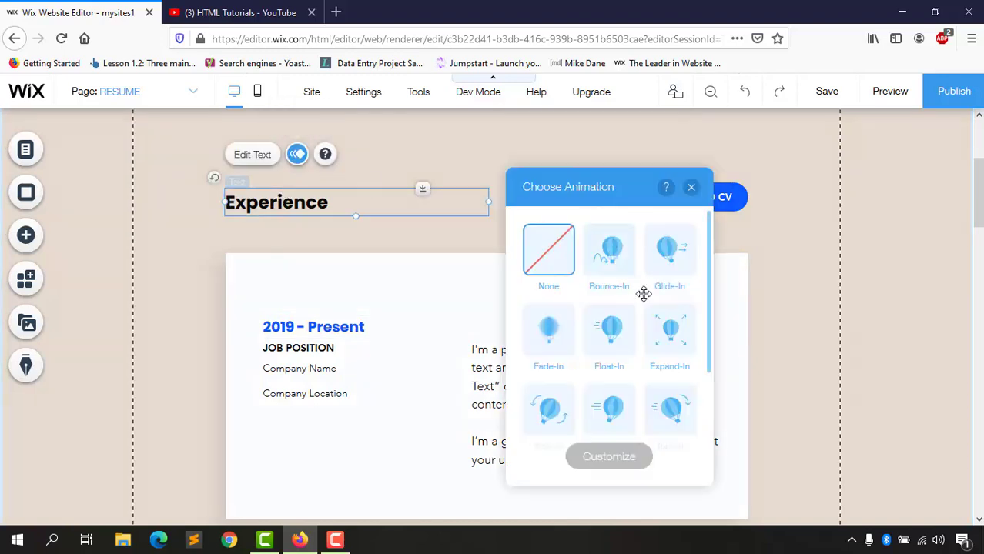
left_click(676, 274)
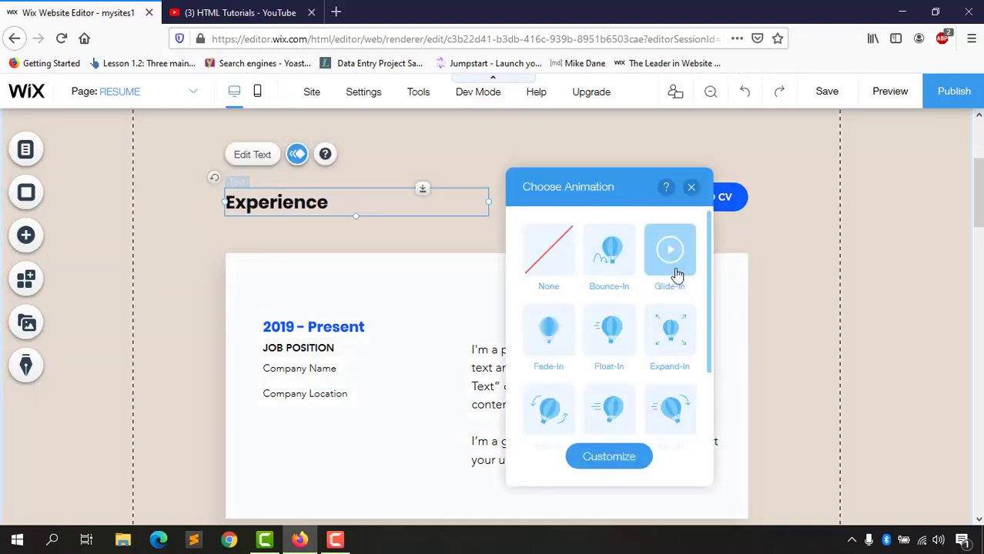
scroll(242, 400, "down", 5)
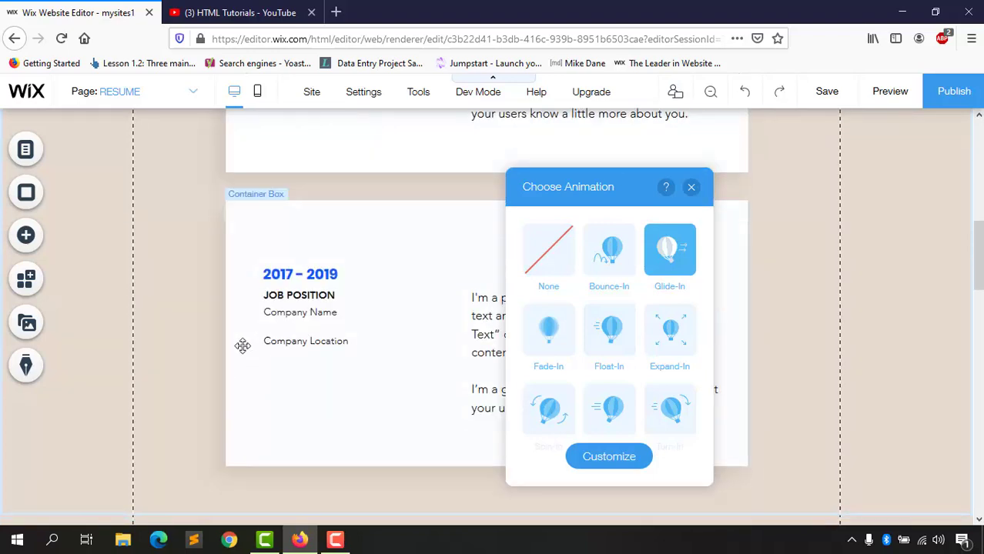
scroll(242, 346, "down", 4)
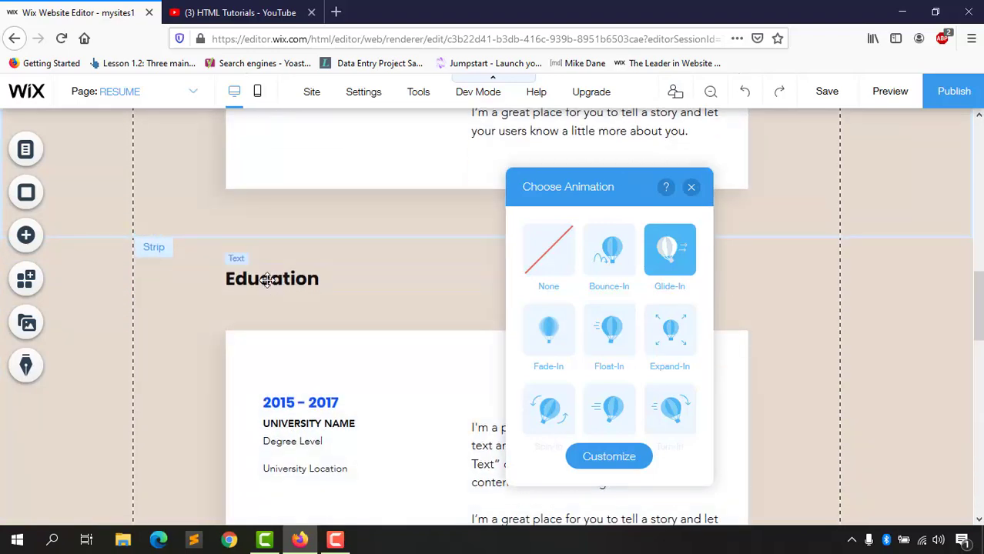
left_click(267, 279)
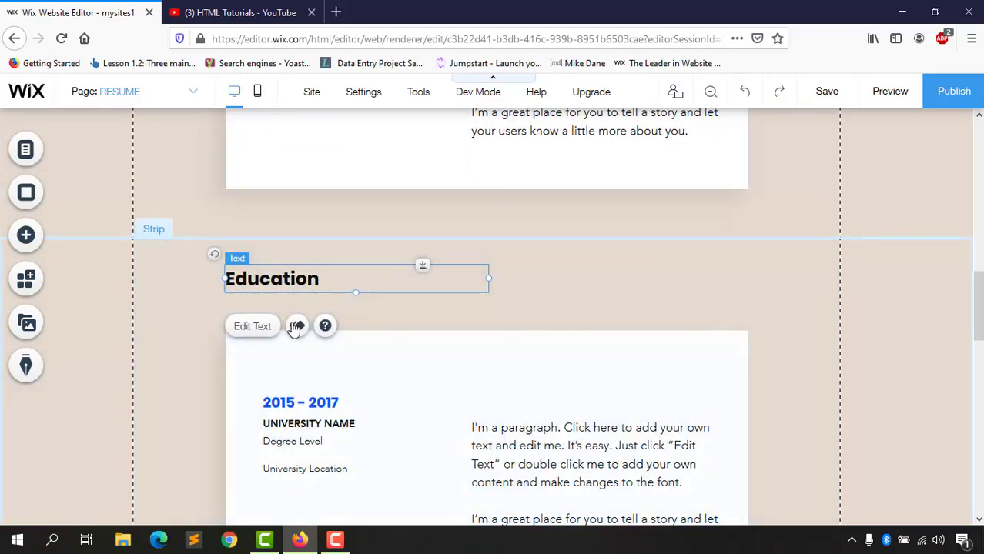
left_click(296, 326)
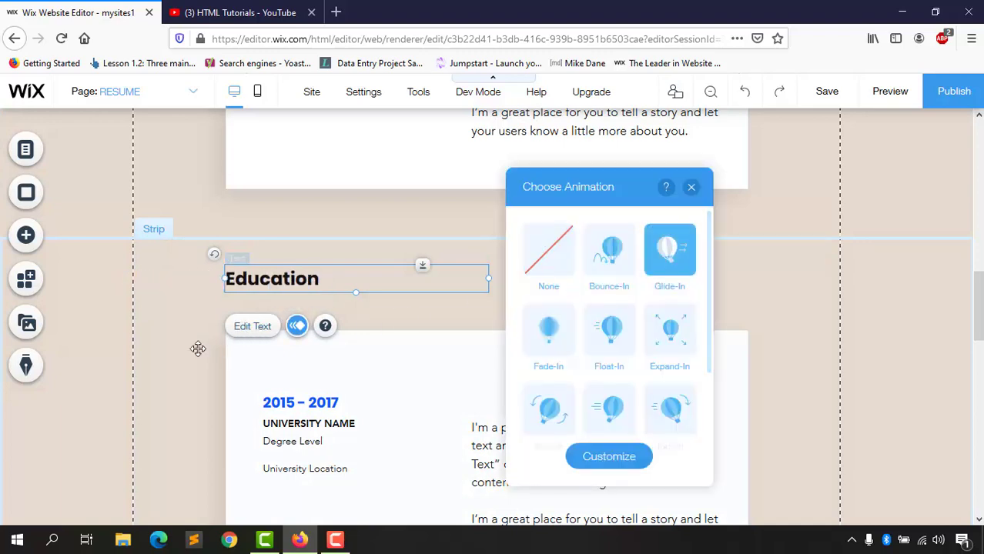
Step: Apply Glide-In animations to the Professional skillset and Languages headings
scroll(198, 349, "down", 10)
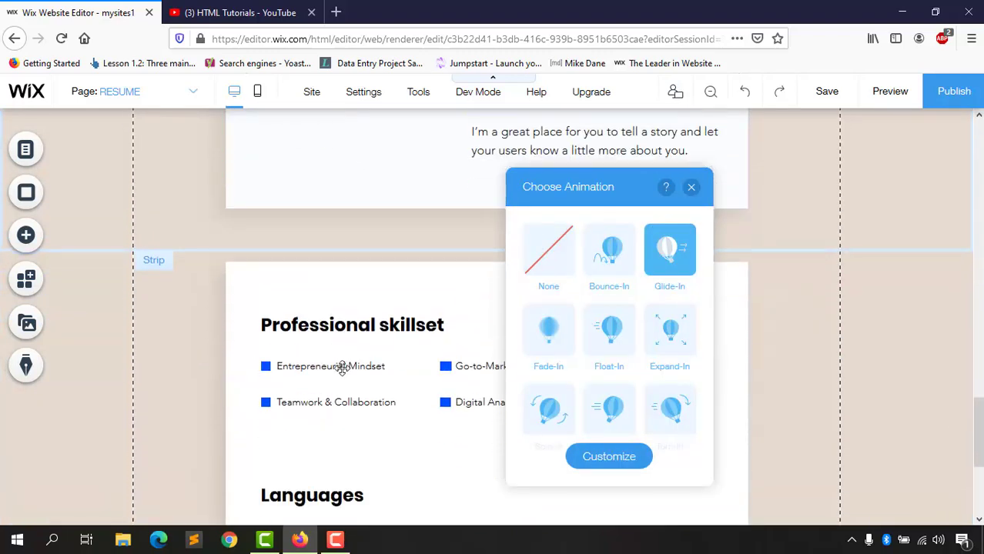
left_click(327, 323)
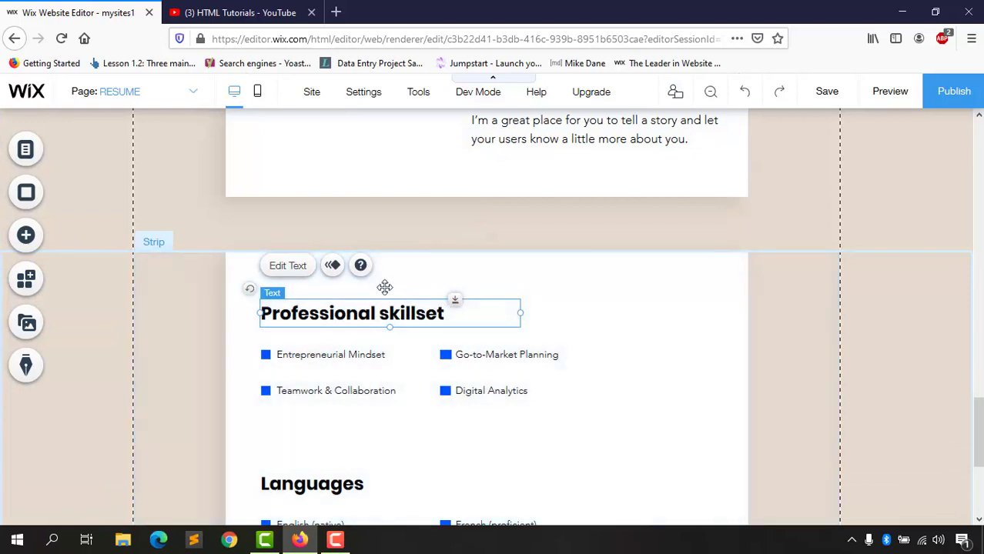
left_click(332, 266)
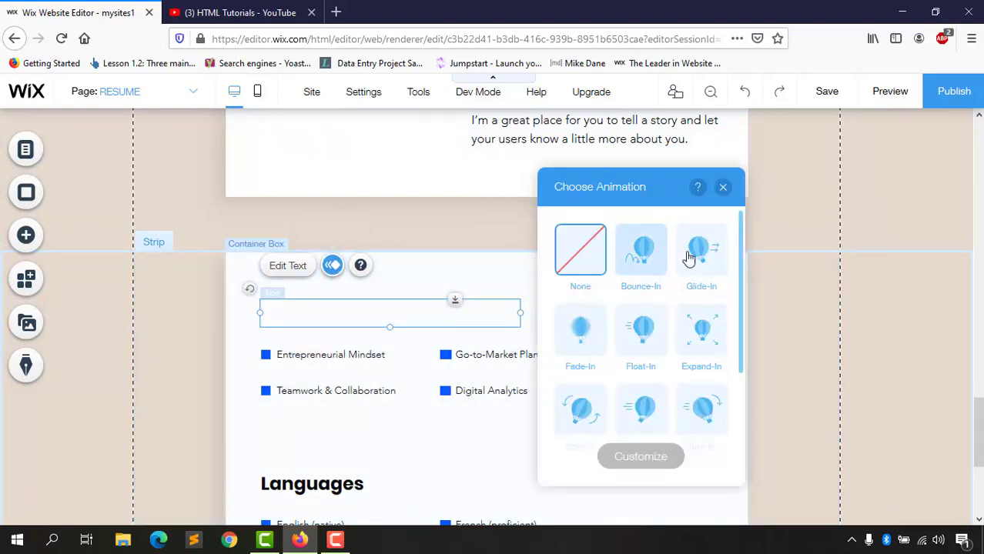
left_click(710, 261)
scroll(222, 409, "down", 3)
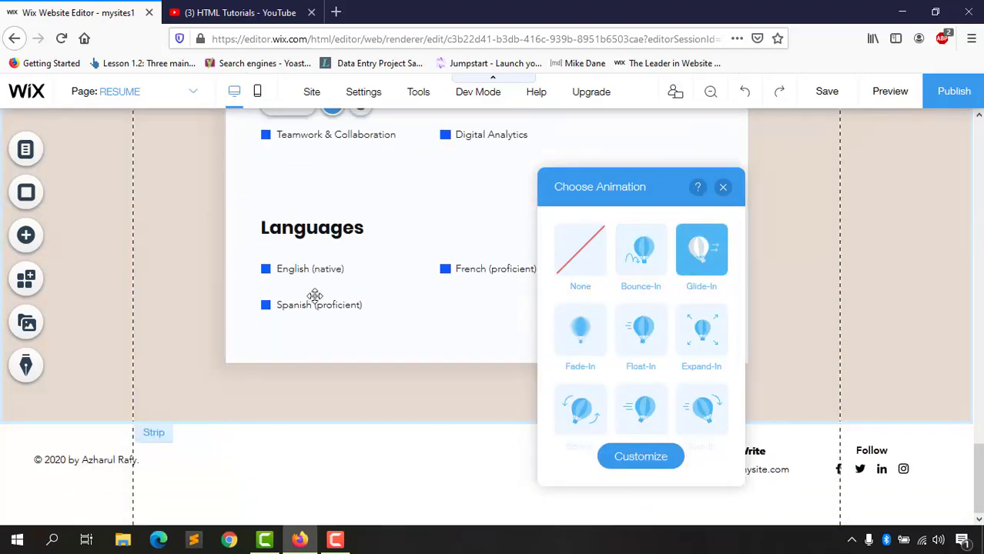
left_click(316, 229)
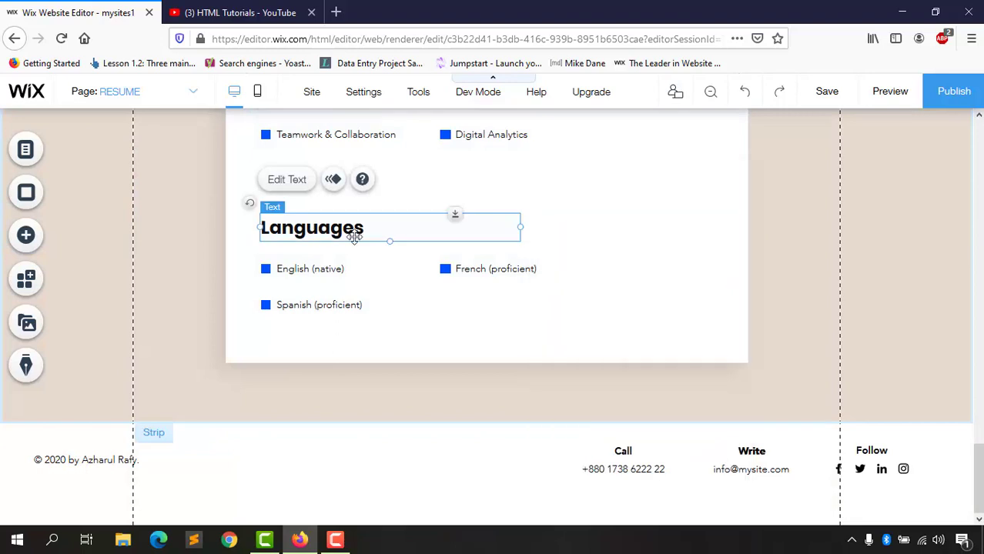
left_click(332, 184)
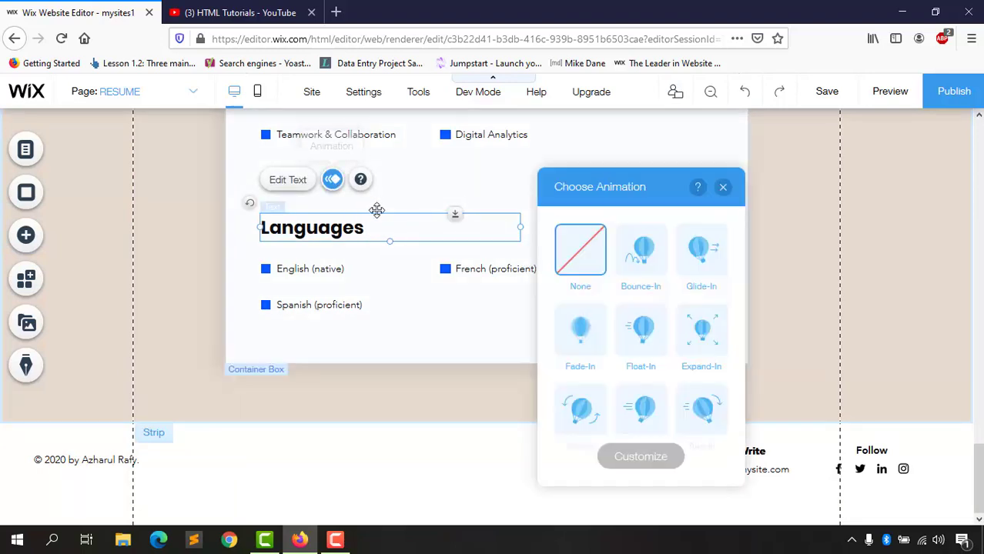
left_click(703, 266)
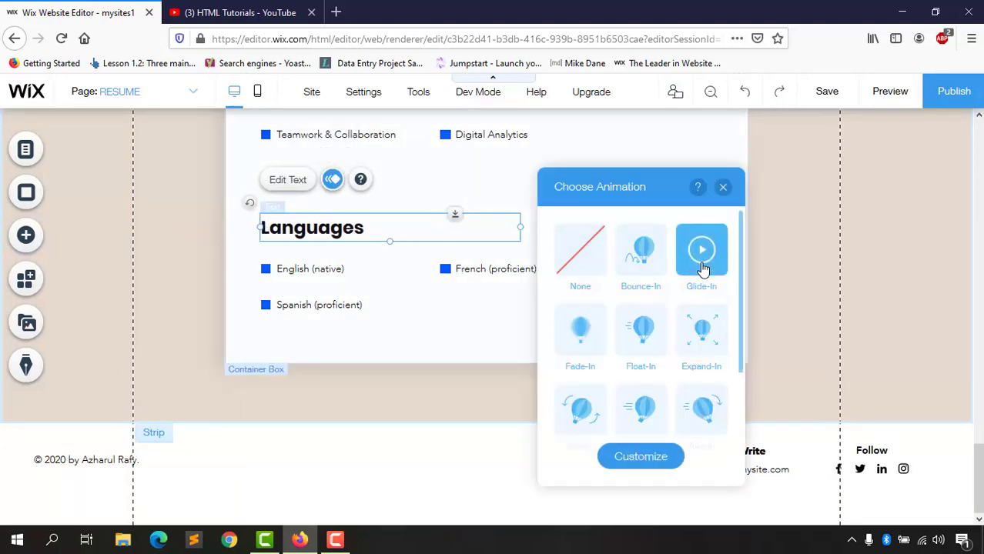
Step: Save the site and close the animation choices
left_click(826, 93)
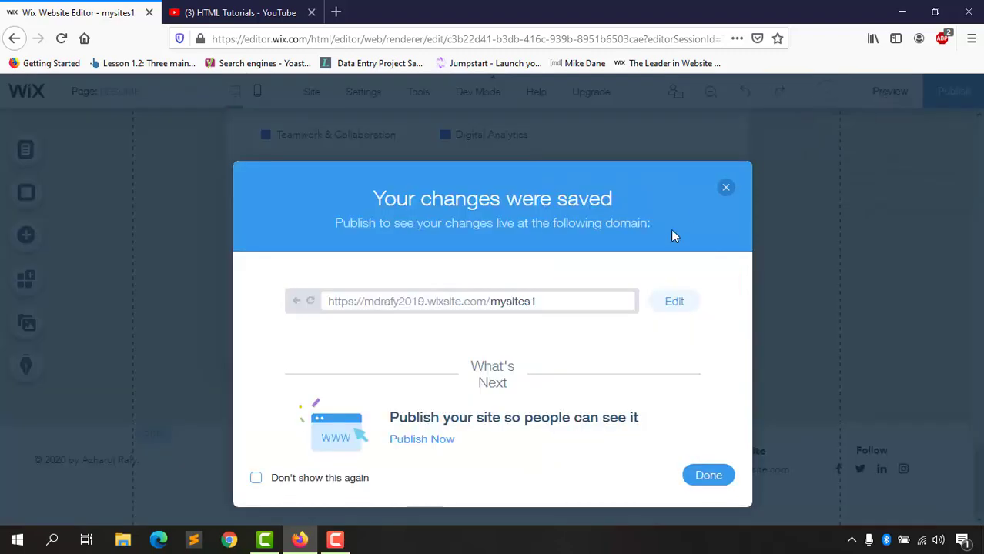
left_click(708, 477)
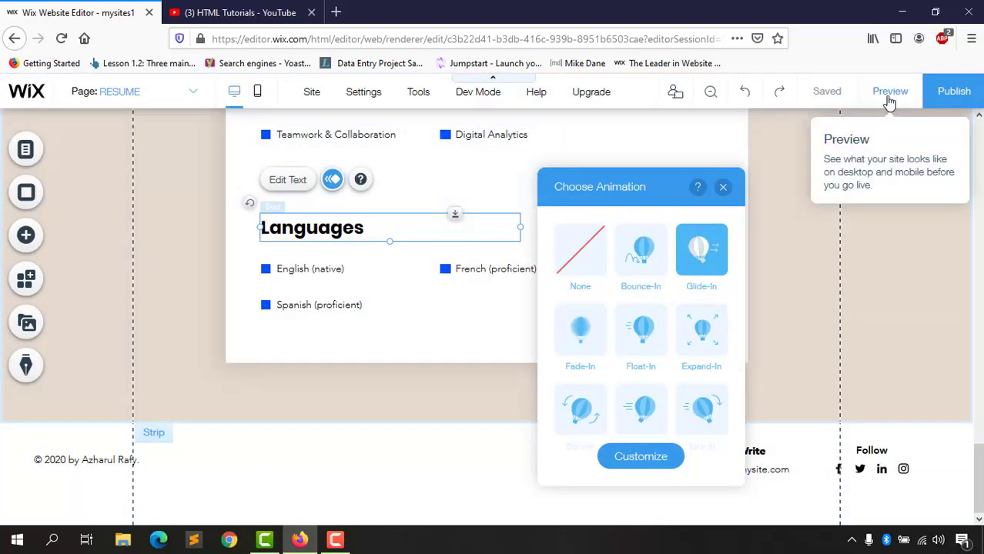
left_click(723, 187)
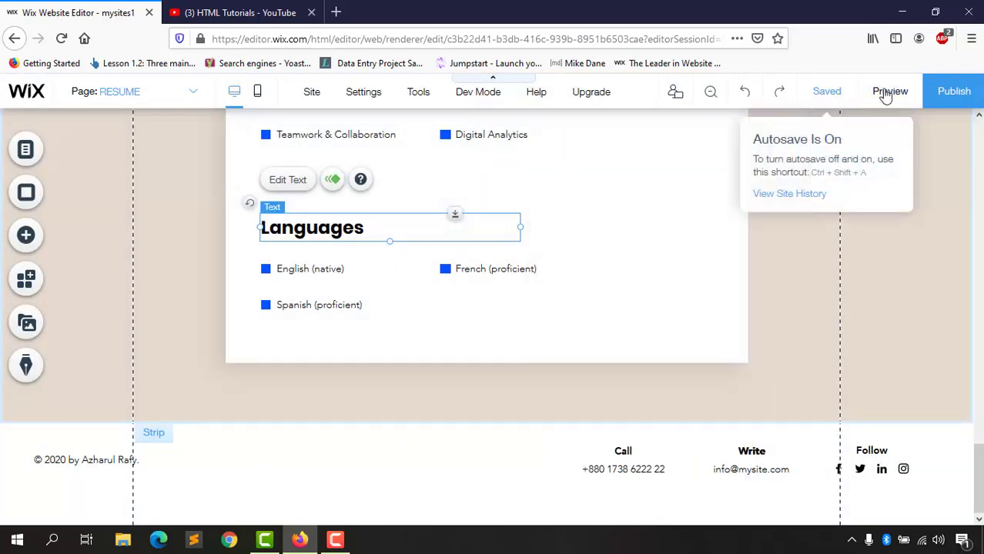
Step: Preview the RESUME page's heading animations, then return to the editor
left_click(890, 92)
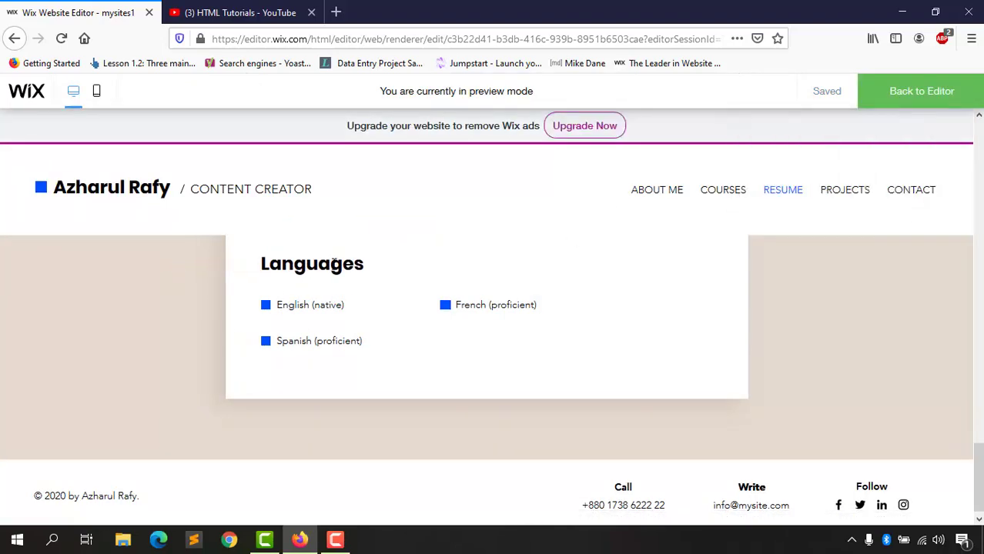
scroll(239, 346, "down", 2)
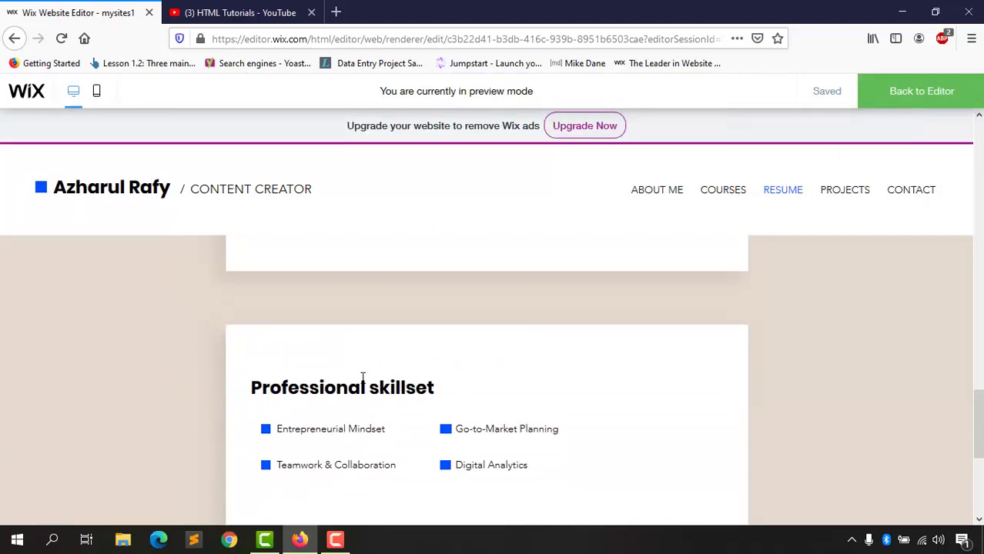
scroll(265, 412, "up", 10)
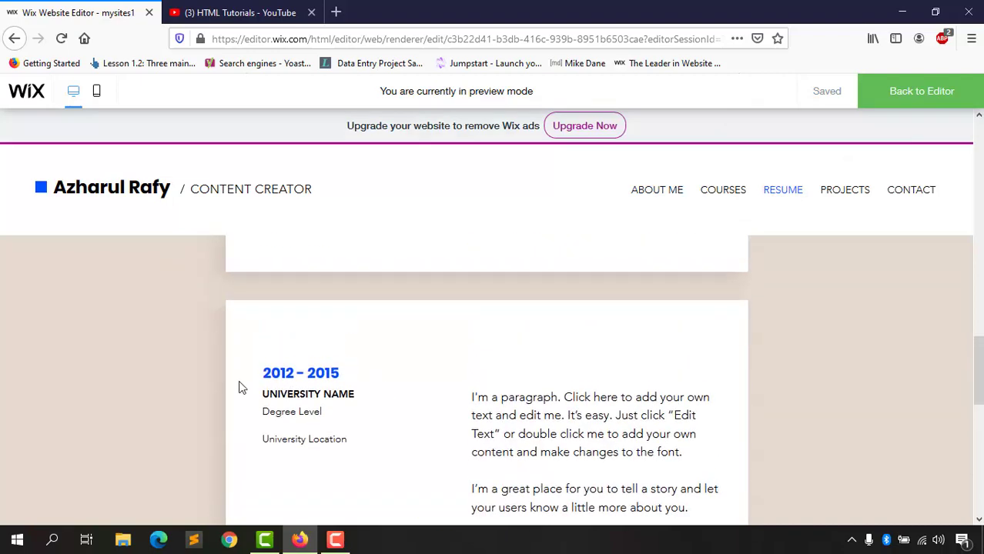
scroll(254, 386, "down", 2)
scroll(285, 397, "up", 5)
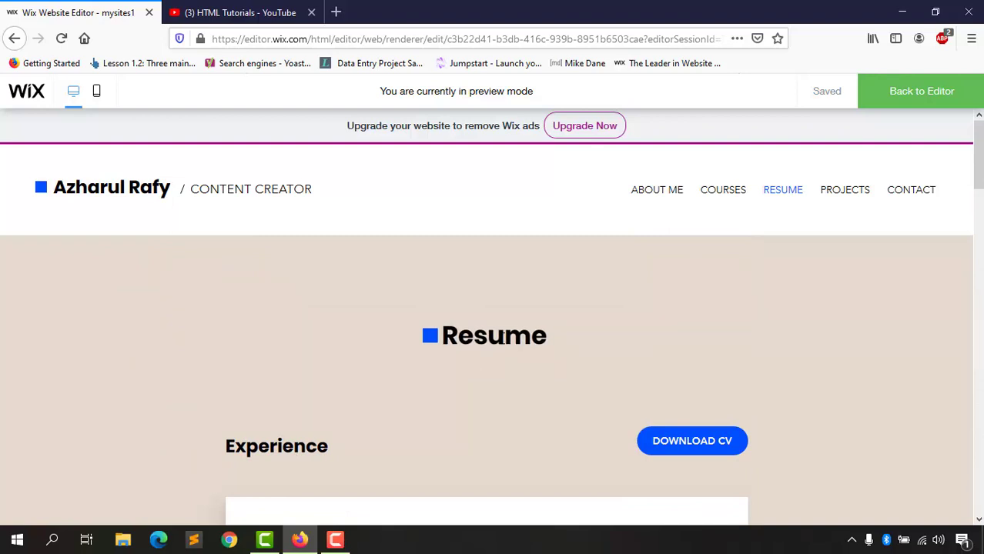
scroll(323, 454, "down", 1)
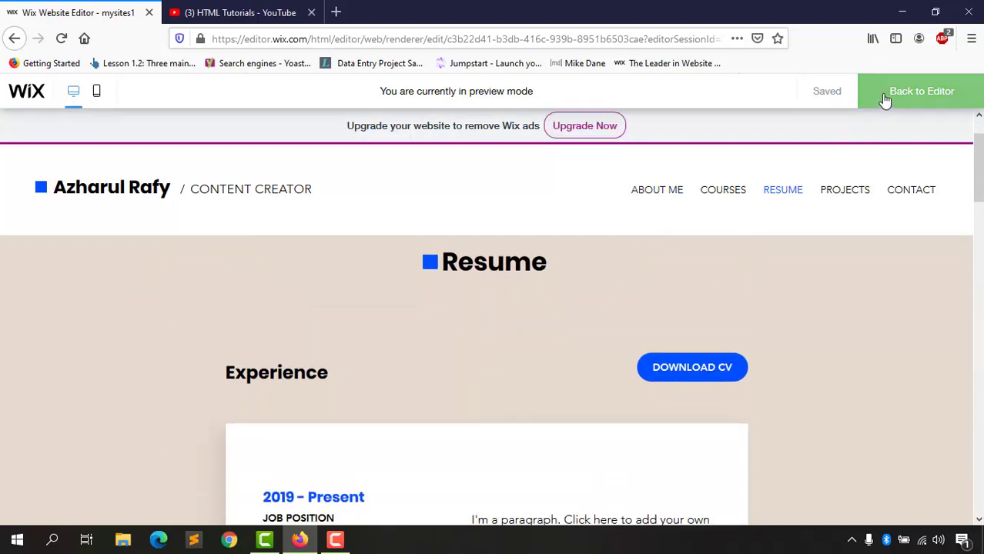
left_click(949, 103)
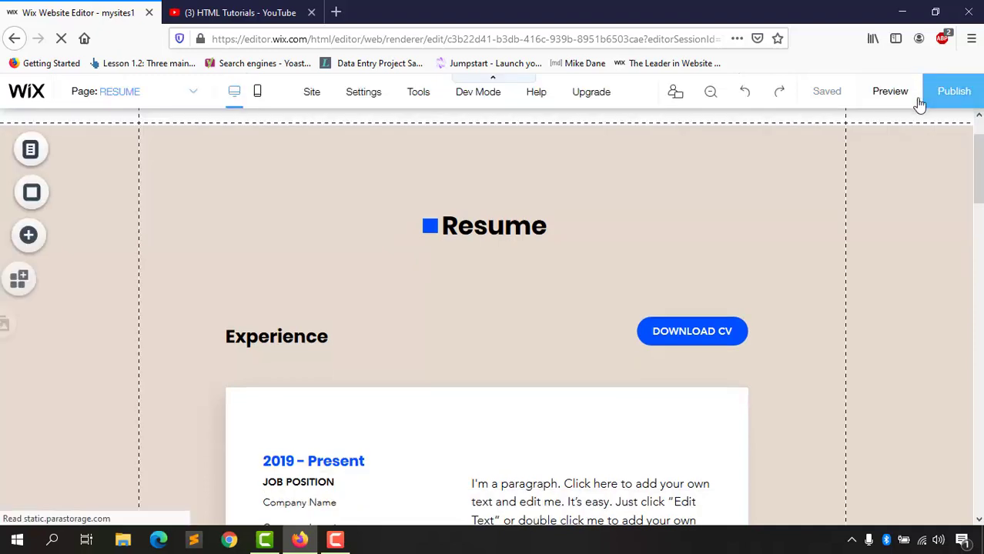
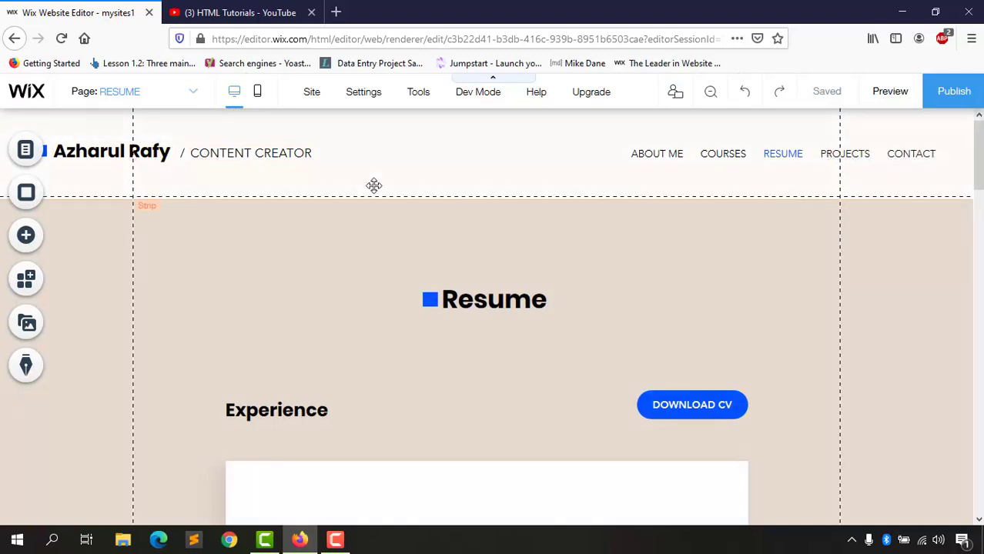
Step: Select the square beside the Resume heading and open its custom fill design settings
scroll(404, 371, "down", 3)
scroll(414, 334, "up", 3)
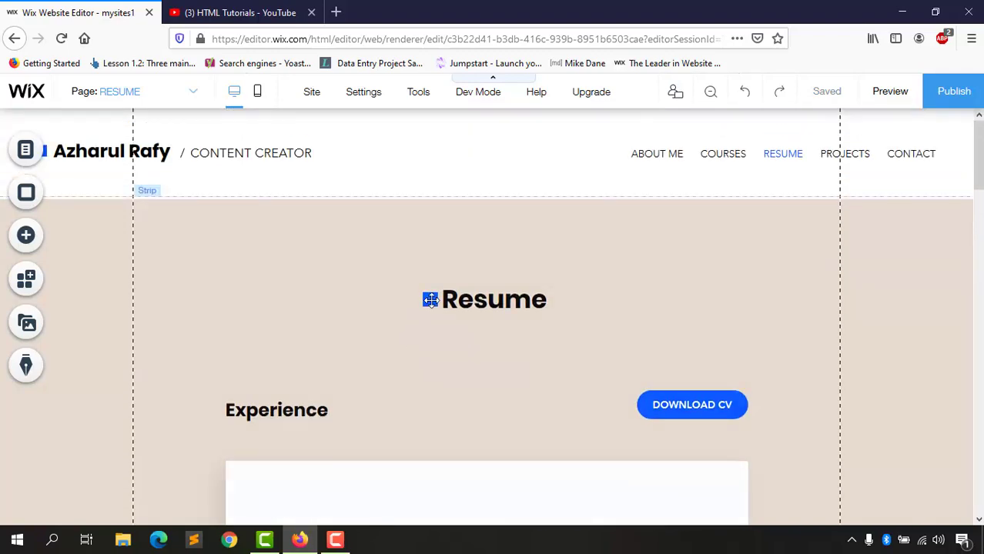
left_click(429, 301)
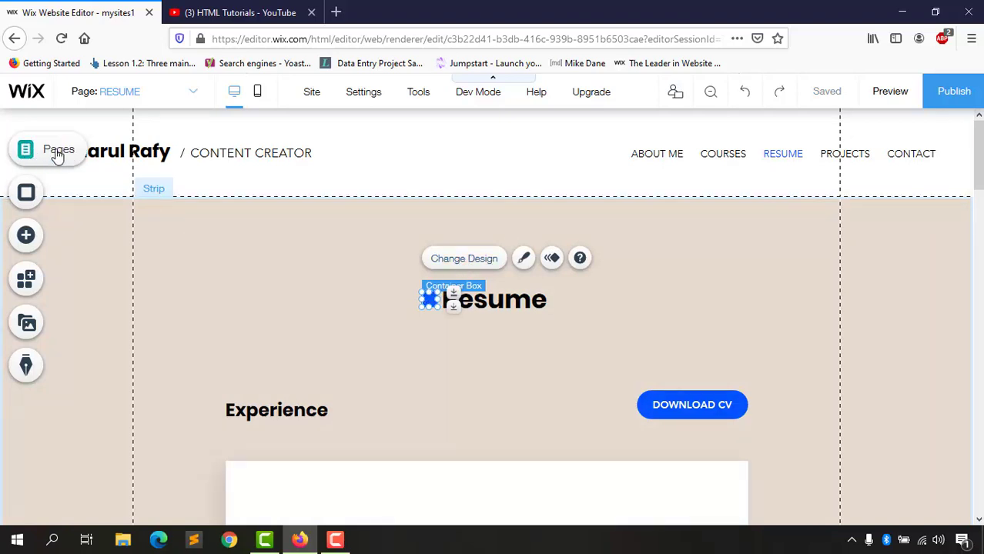
scroll(73, 147, "down", 2)
scroll(67, 171, "up", 2)
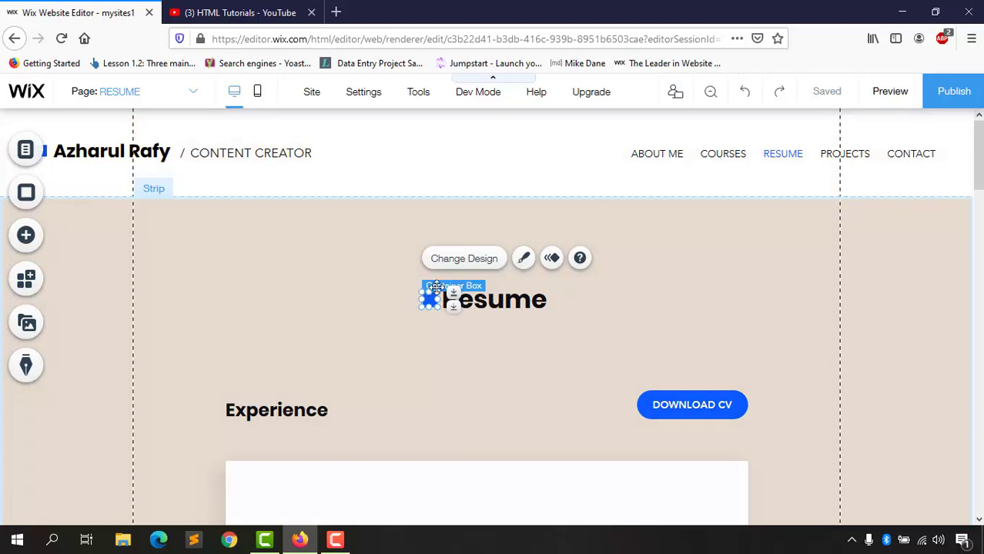
left_click(455, 262)
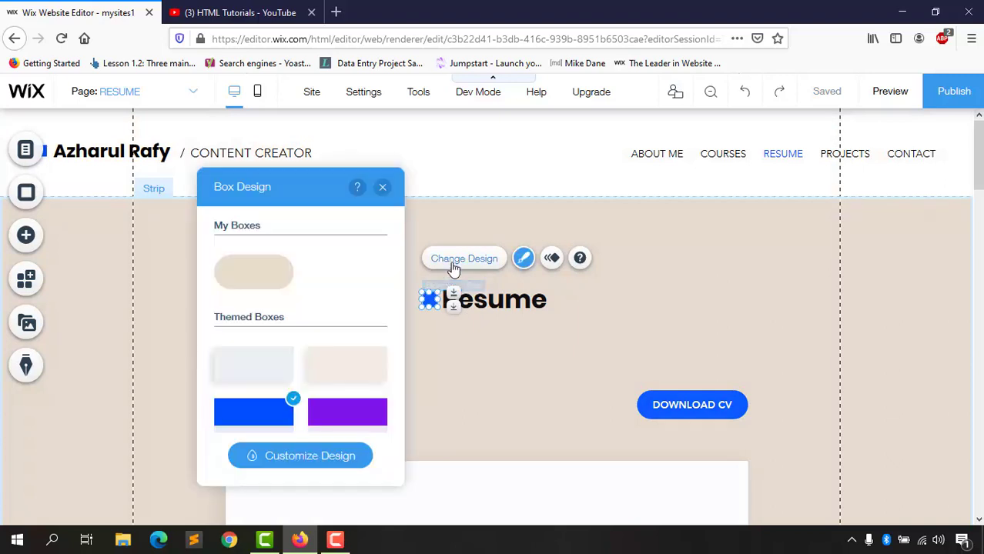
scroll(282, 395, "down", 3)
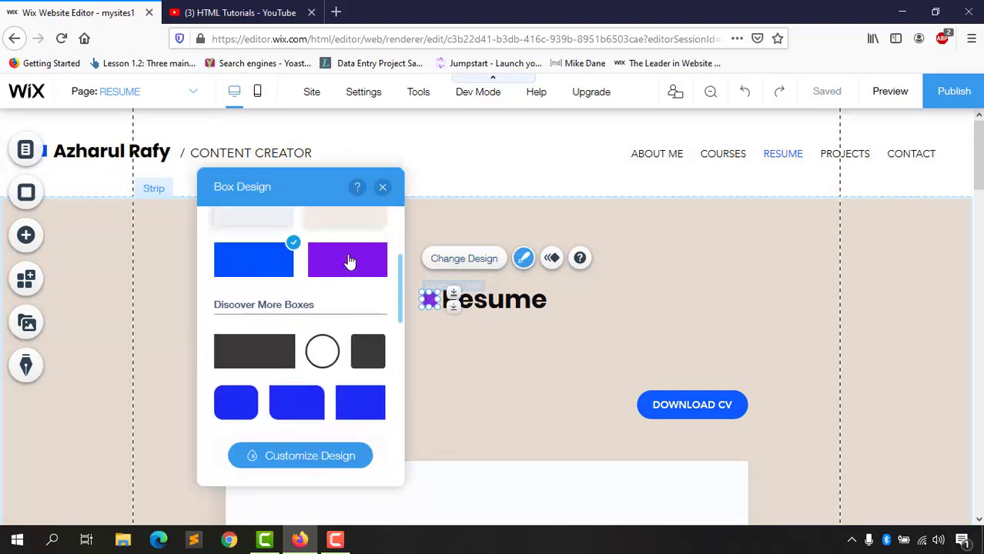
scroll(329, 336, "down", 3)
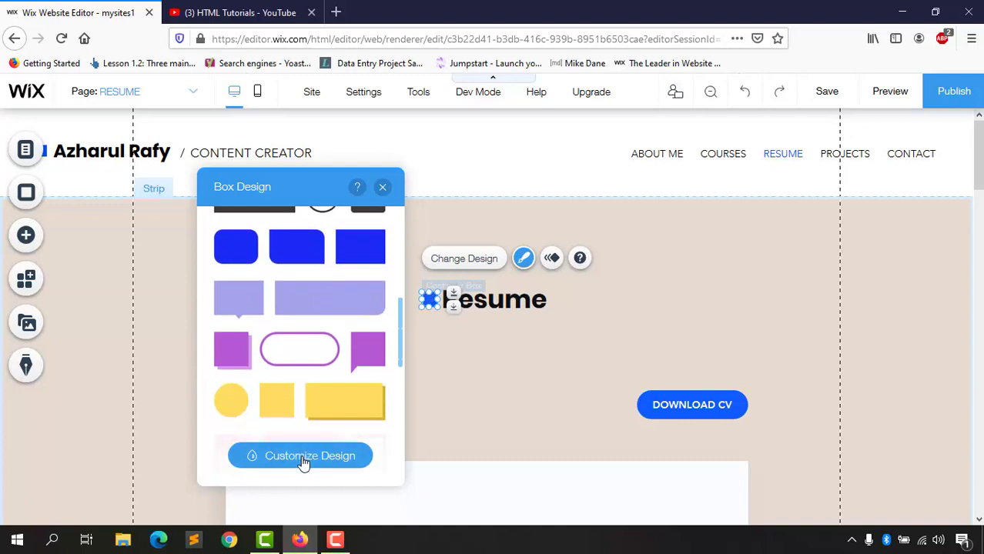
left_click(301, 456)
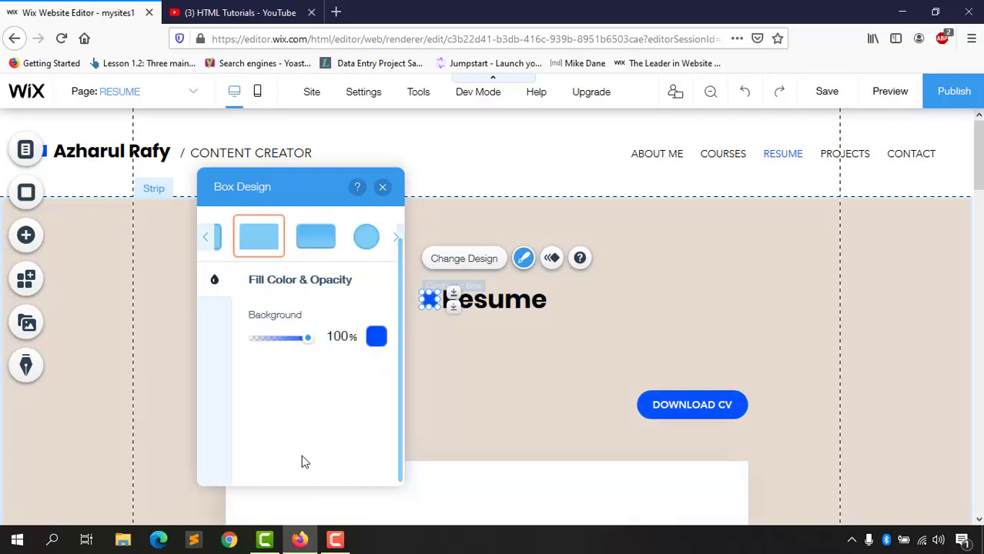
Step: Set the square's fill color to black at 66% opacity
left_click(307, 340)
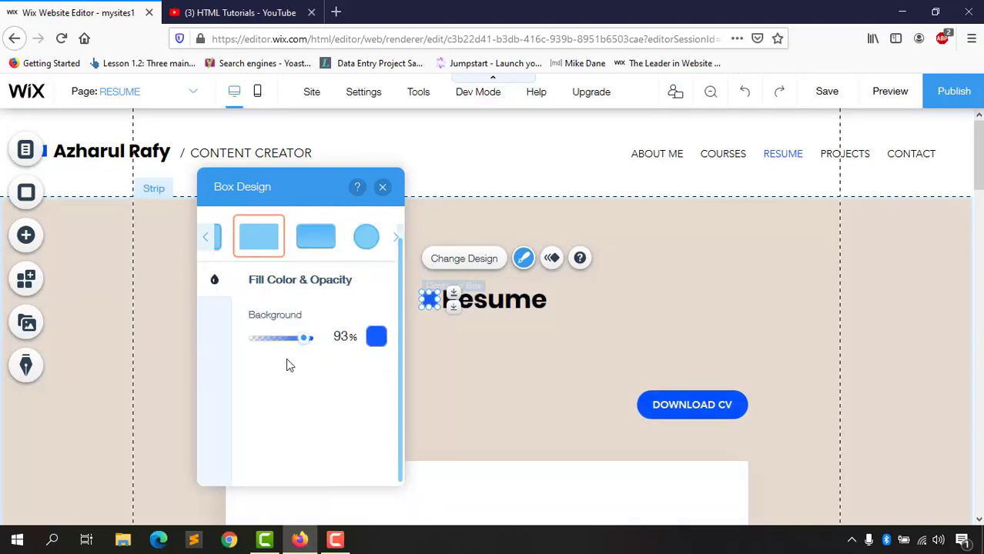
left_click(376, 337)
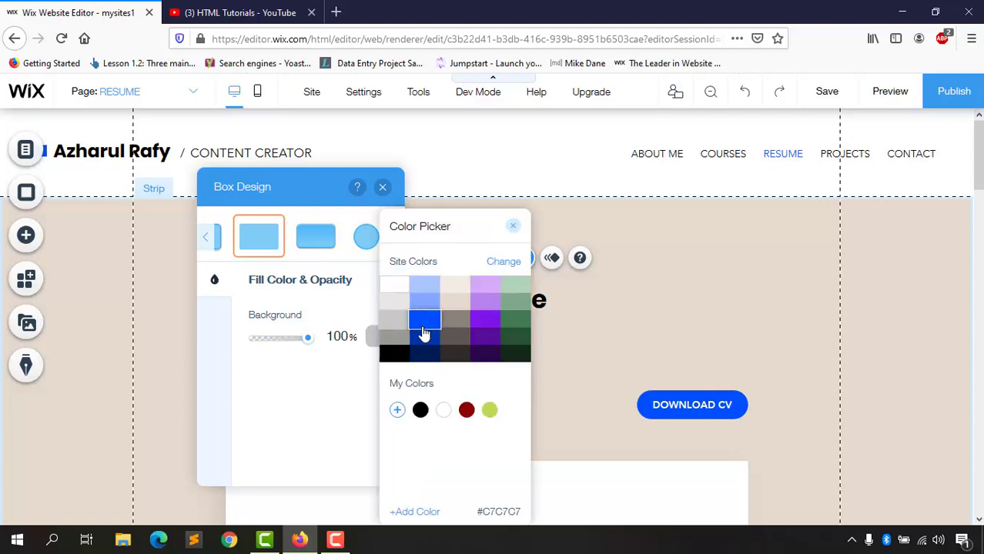
left_click(402, 356)
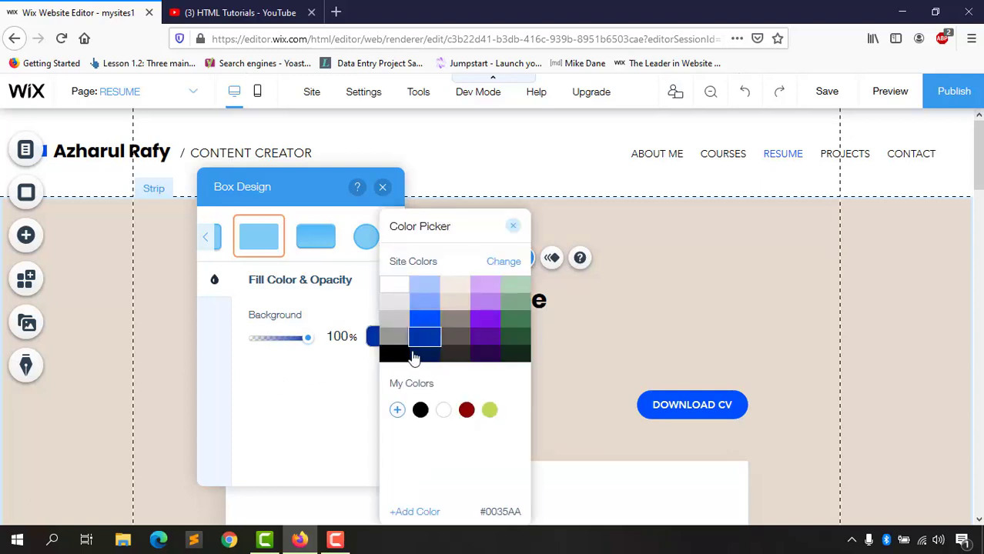
left_click(397, 358)
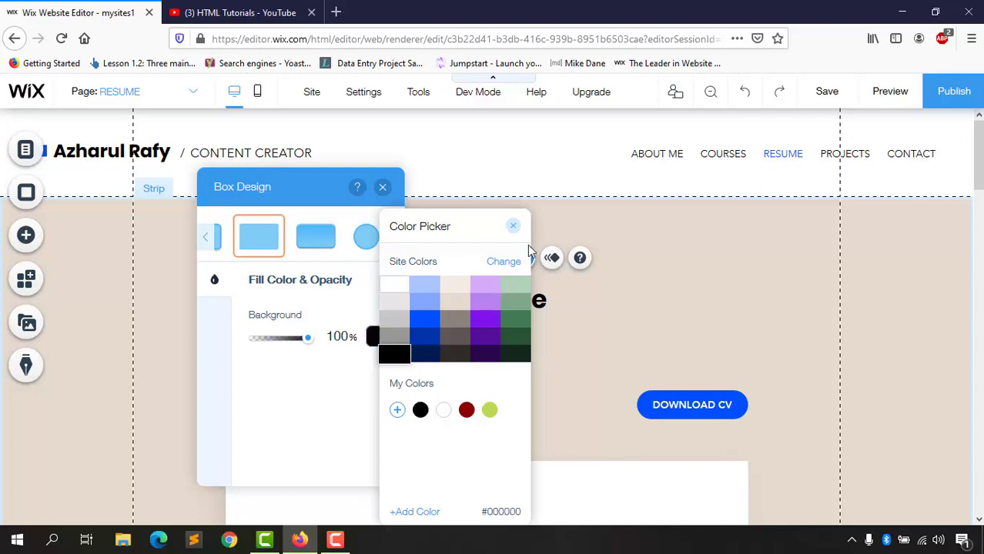
left_click(515, 228)
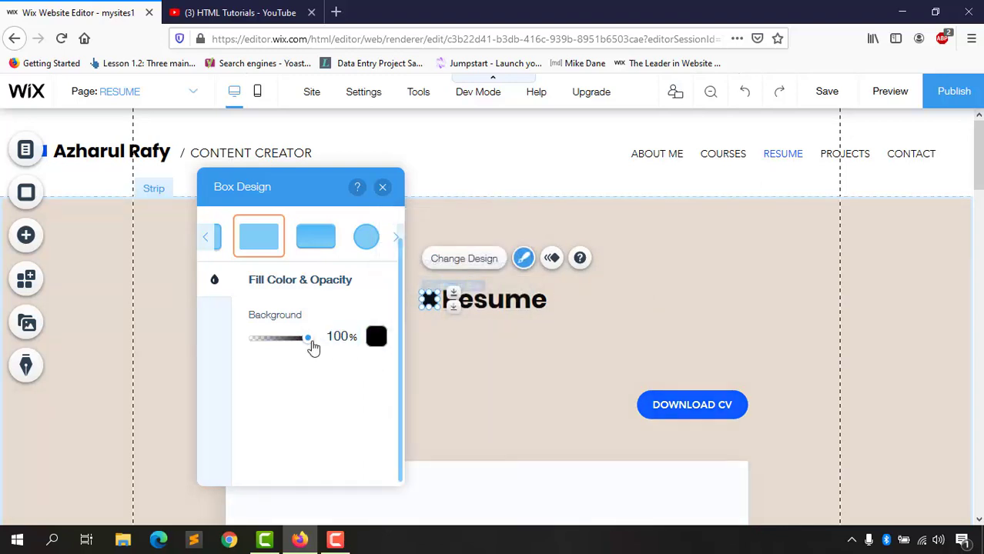
left_click(291, 342)
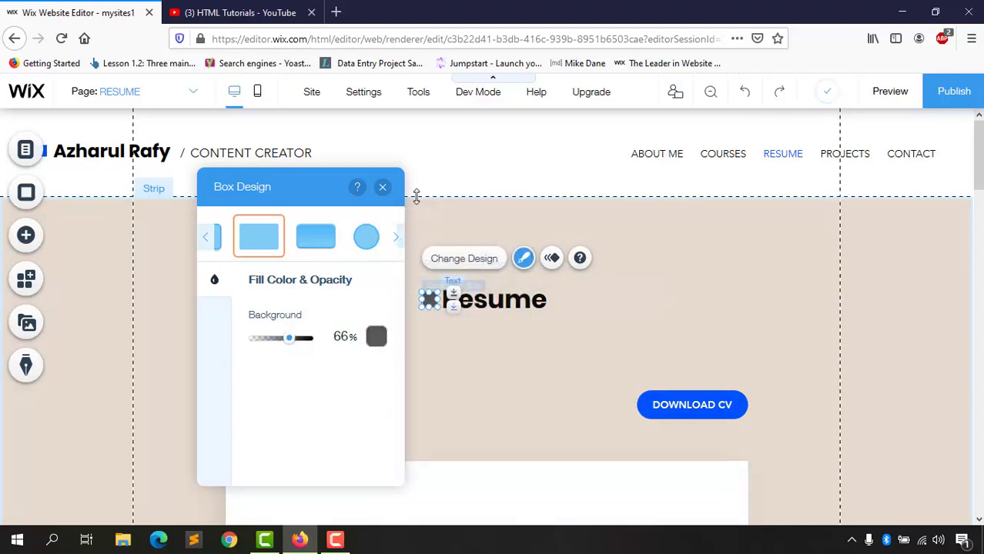
left_click(425, 321)
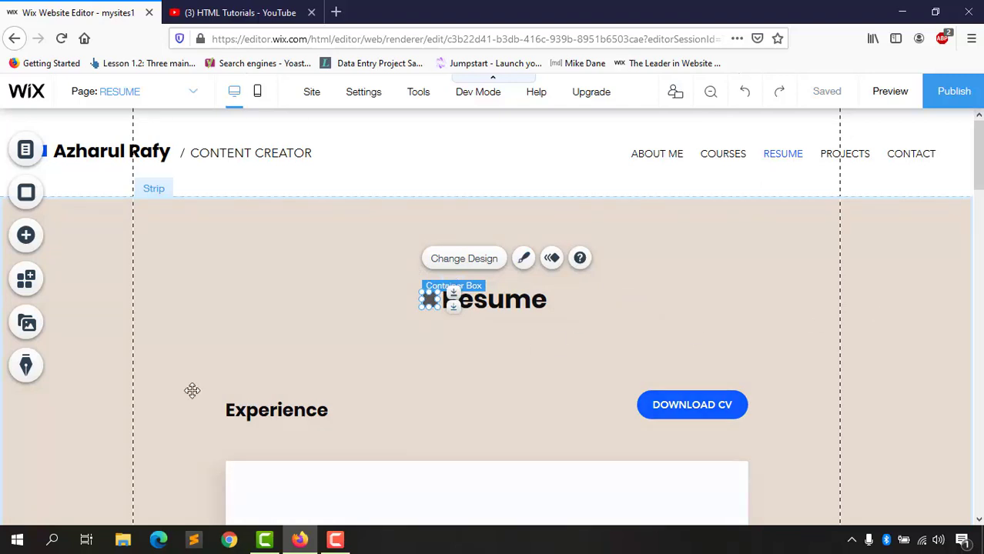
Step: Deselect the square and switch the editor to the mobile layout
scroll(376, 389, "down", 3)
scroll(635, 331, "up", 3)
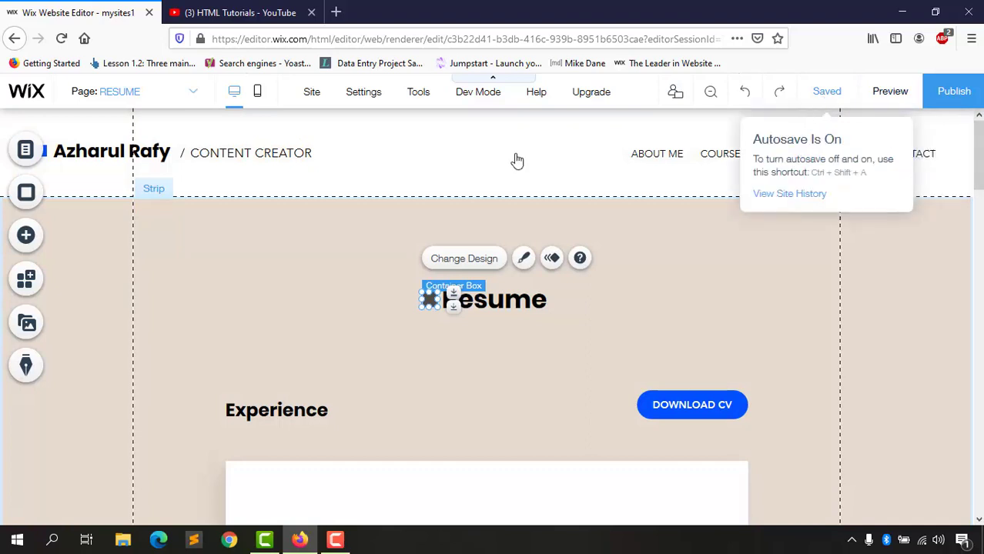
left_click(262, 103)
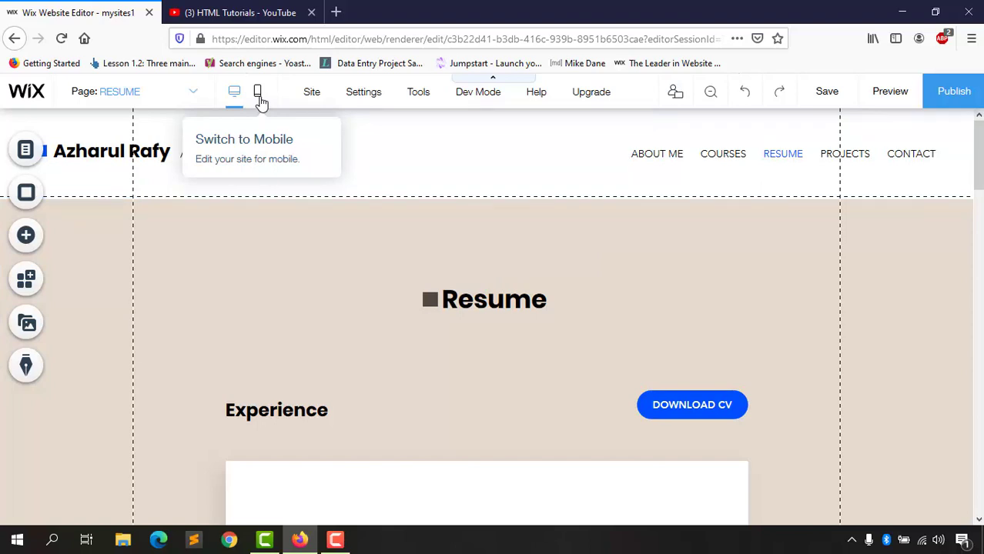
left_click(259, 94)
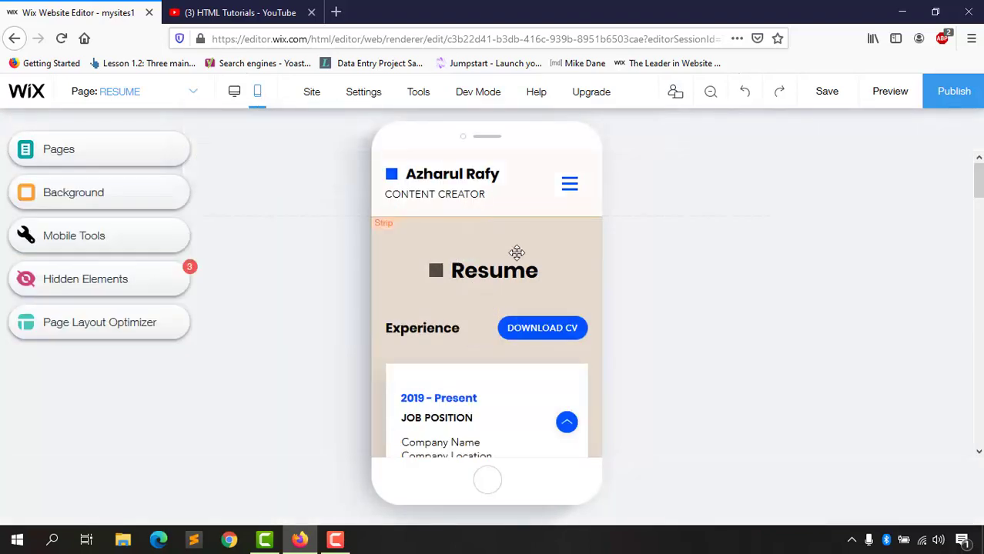
Step: Switch the mobile editor from the Resume page to the COURSES page
scroll(528, 310, "down", 3)
scroll(528, 310, "down", 5)
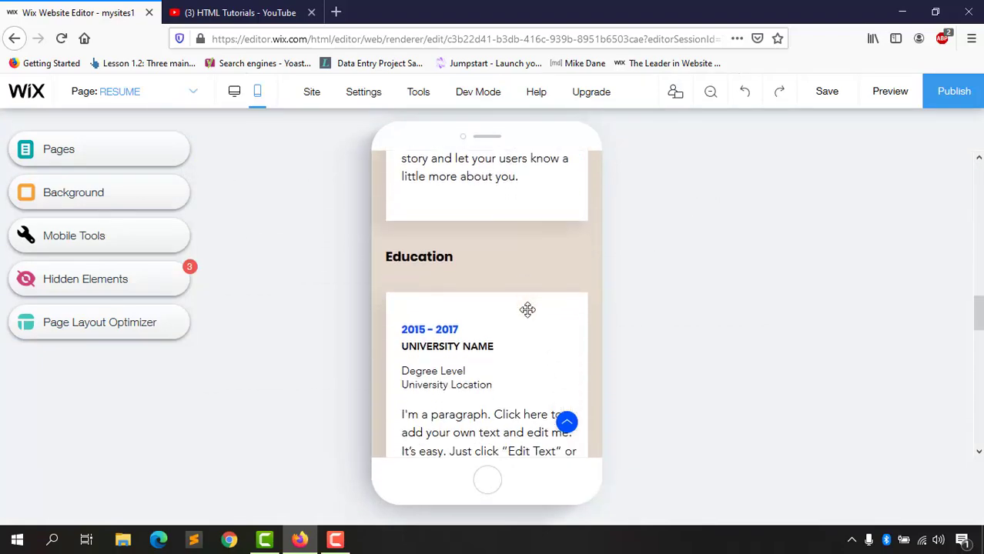
scroll(526, 309, "down", 3)
scroll(526, 307, "up", 8)
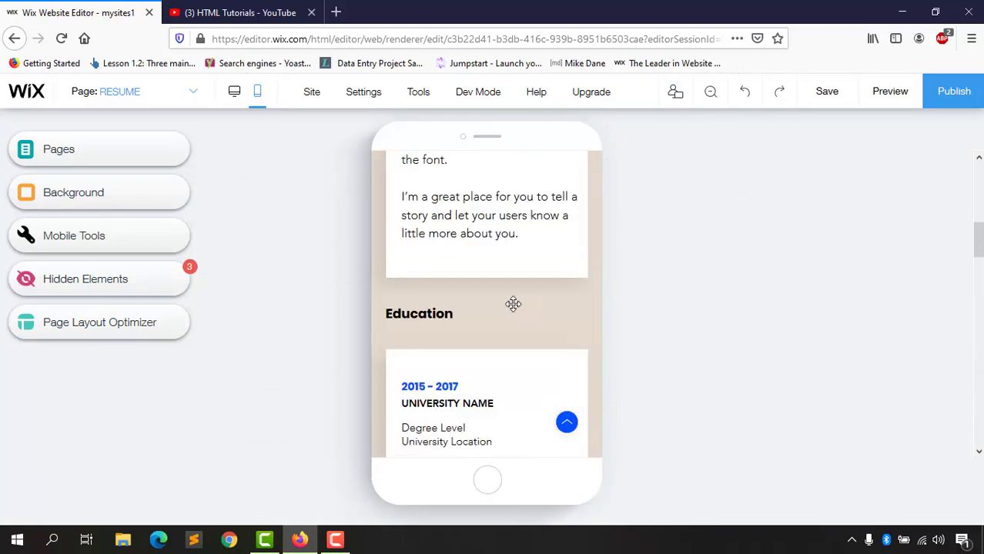
scroll(491, 228, "up", 4)
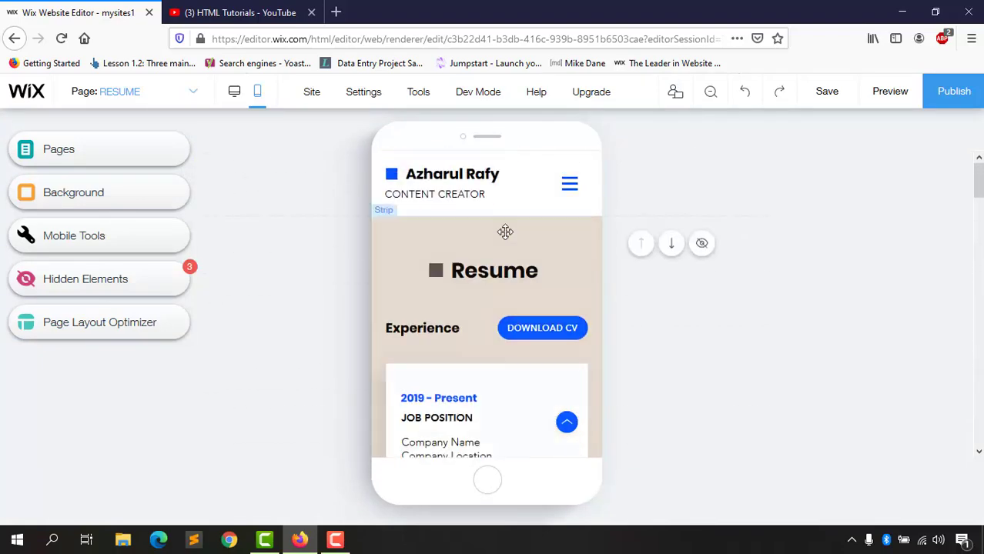
left_click(569, 188)
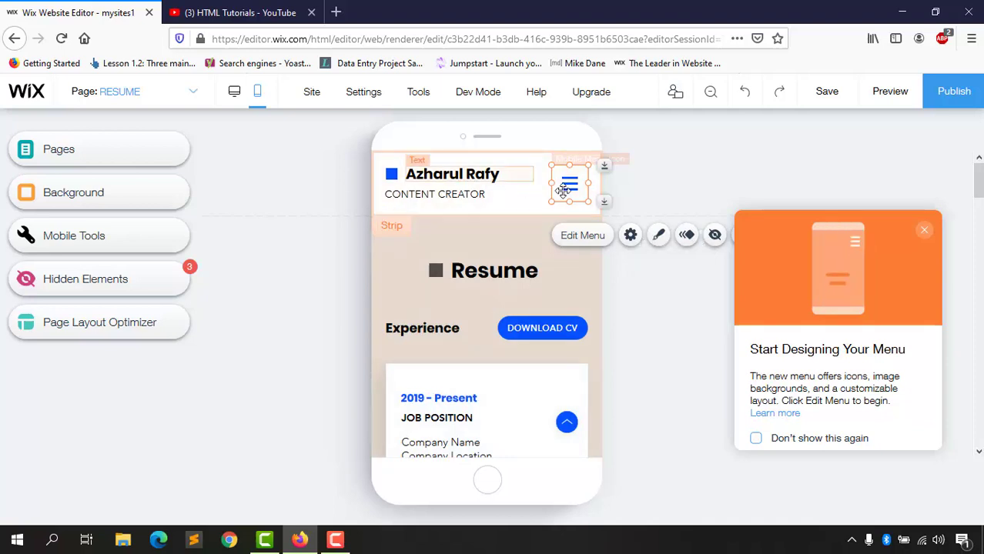
left_click(454, 174)
left_click(151, 96)
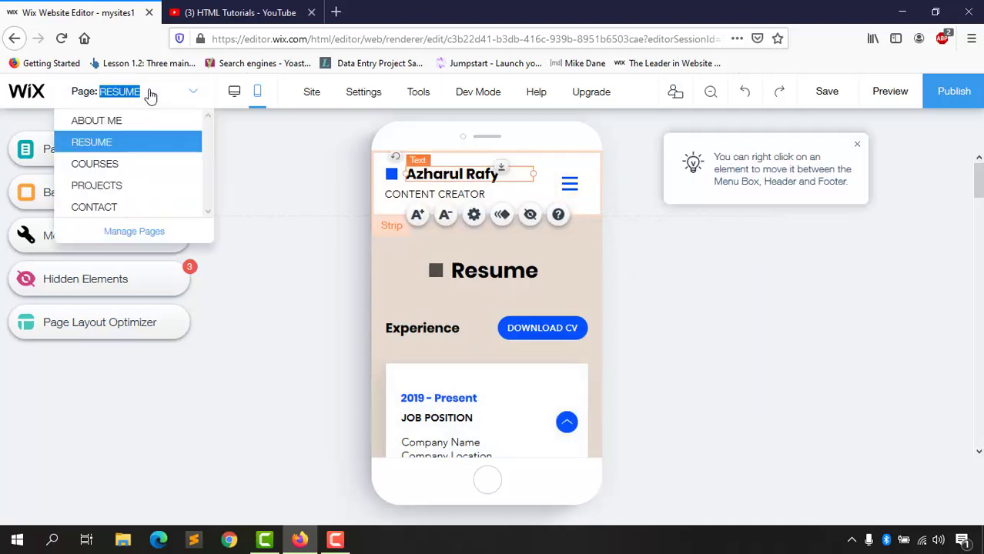
left_click(121, 165)
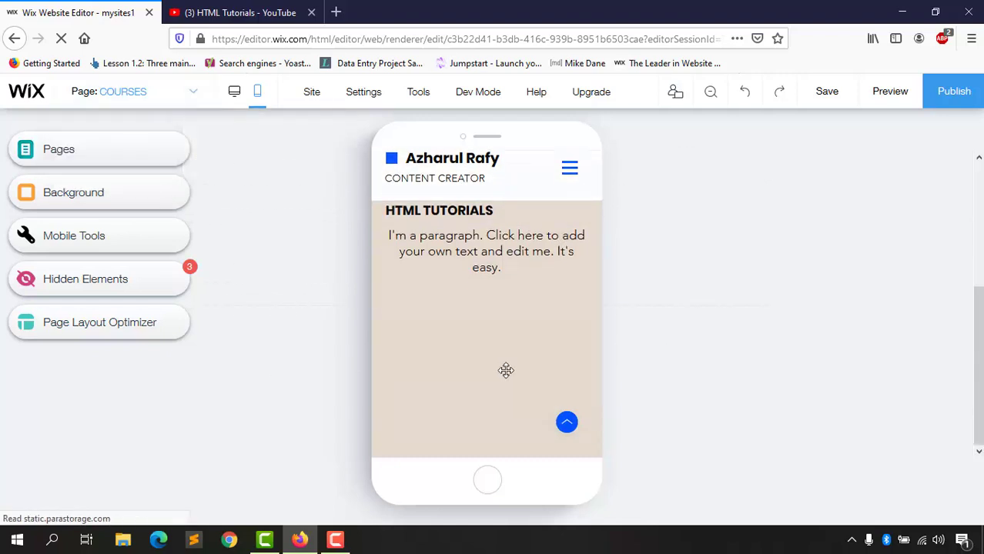
Step: Select the Courses page's Wix Video gallery and open its Settings
scroll(503, 366, "down", 3)
scroll(505, 362, "up", 5)
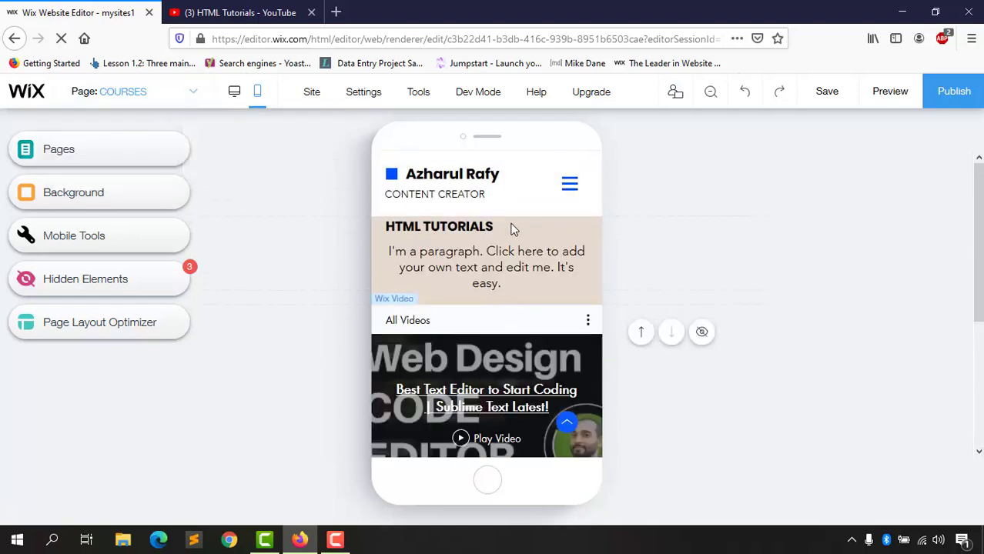
scroll(476, 401, "down", 5)
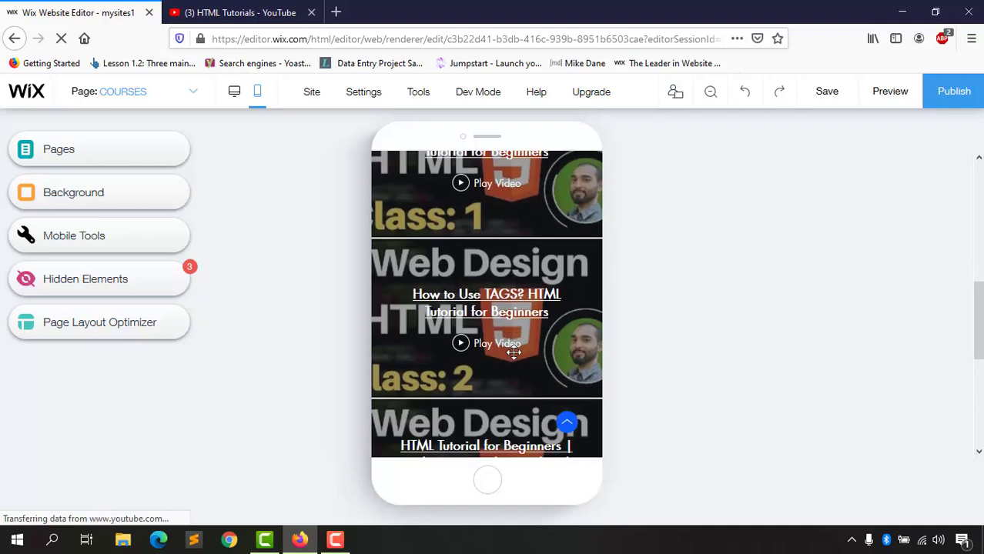
scroll(513, 351, "down", 4)
scroll(512, 347, "up", 10)
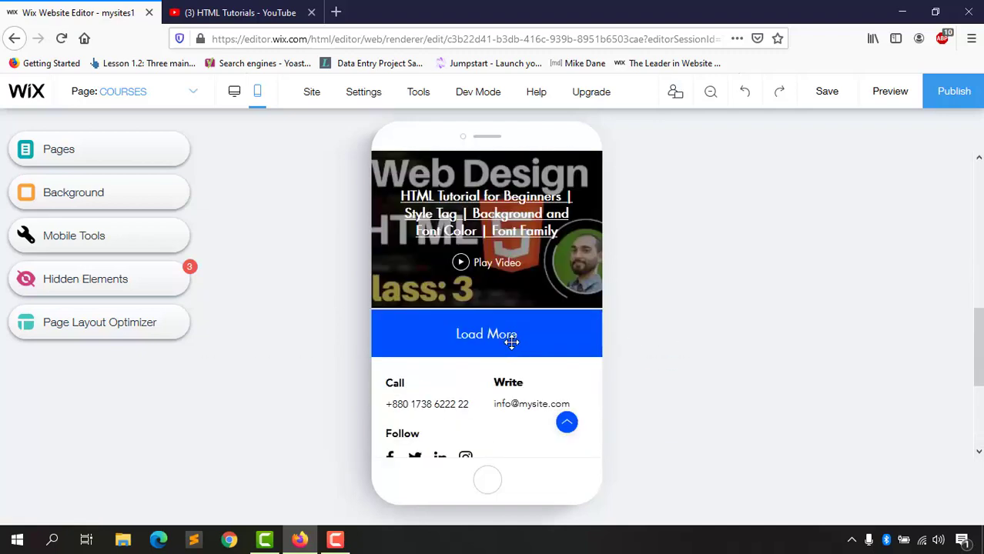
scroll(524, 252, "down", 6)
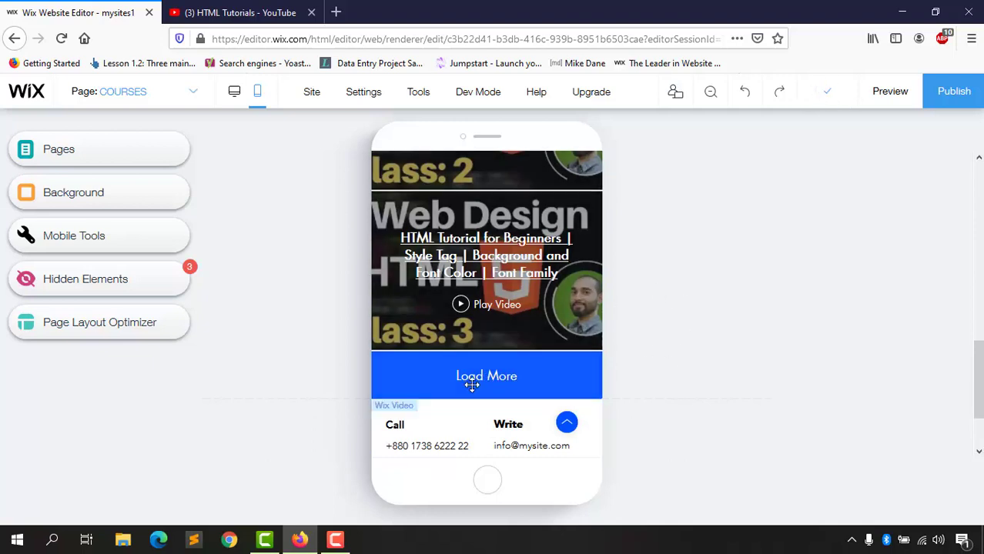
scroll(471, 376, "up", 3)
scroll(483, 359, "down", 3)
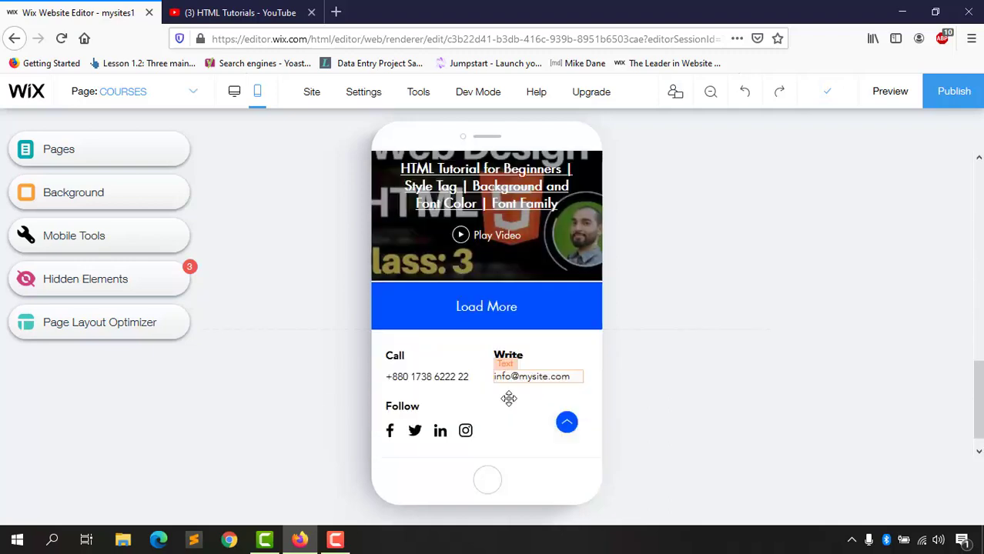
left_click(542, 305)
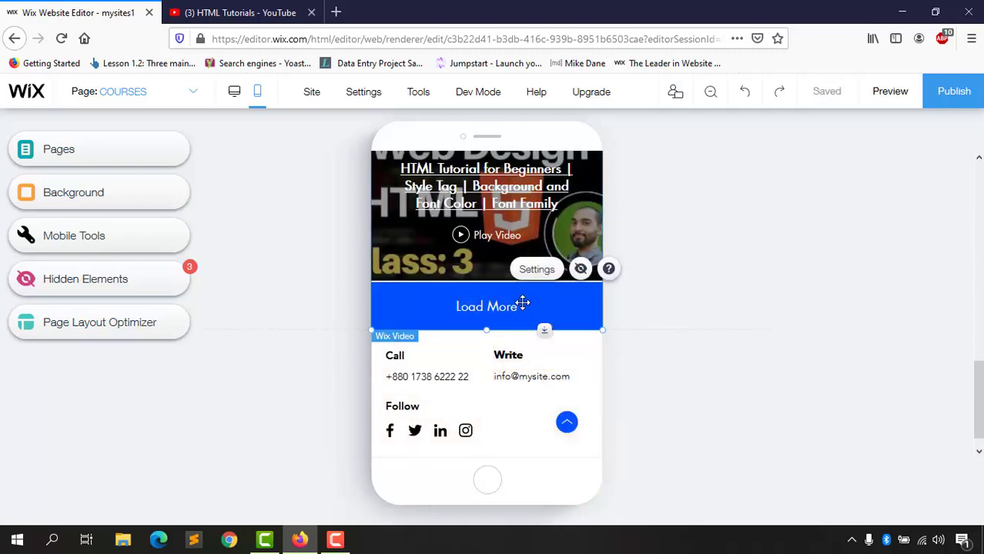
left_click(537, 270)
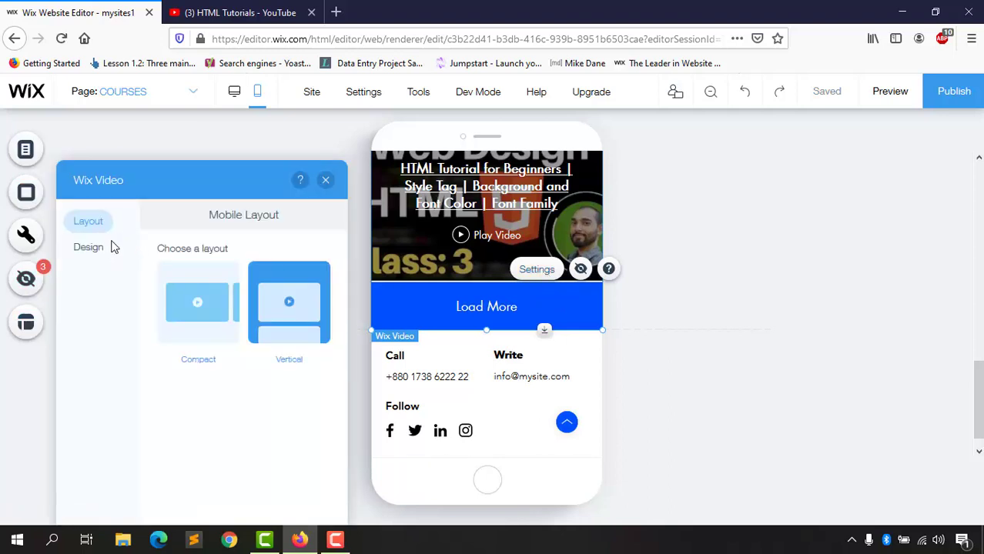
Step: Make the video gallery's Load More button black and its menu background beige #E6DACE
left_click(89, 247)
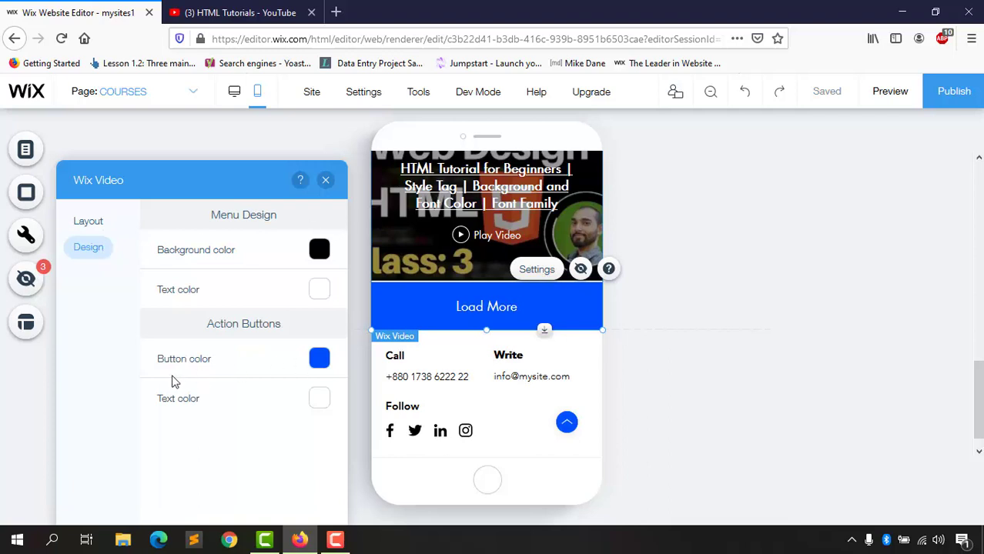
left_click(312, 360)
left_click(380, 410)
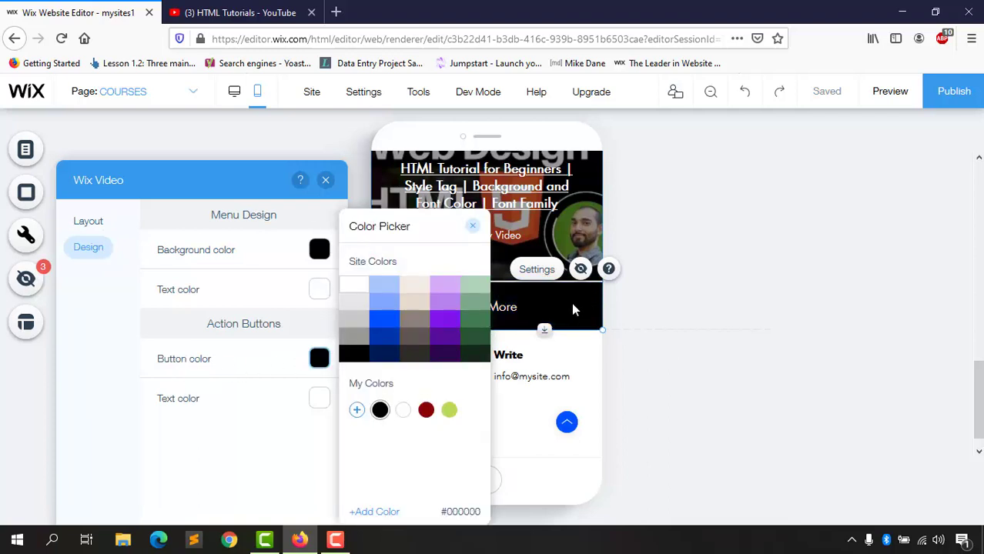
left_click(473, 225)
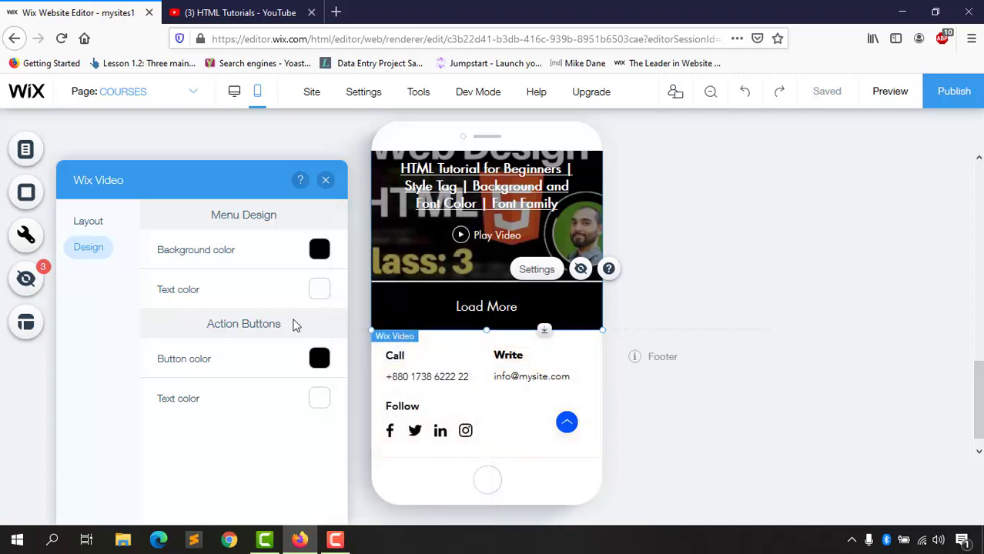
left_click(319, 251)
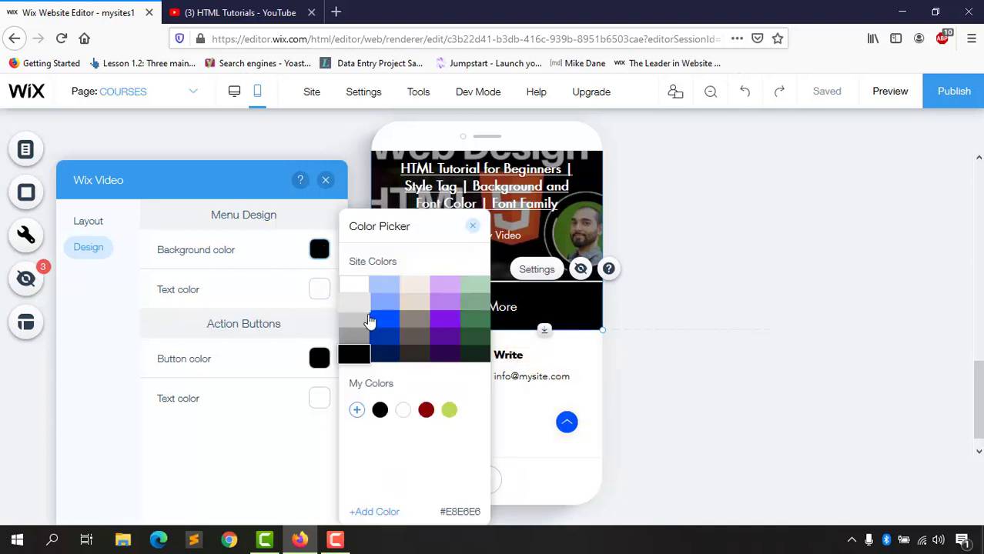
left_click(407, 308)
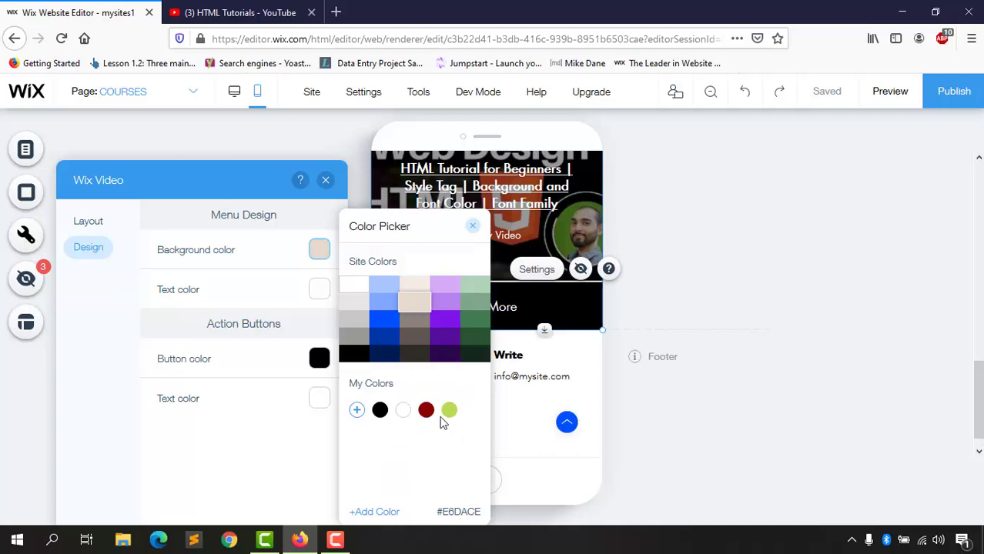
left_click(473, 229)
left_click(326, 180)
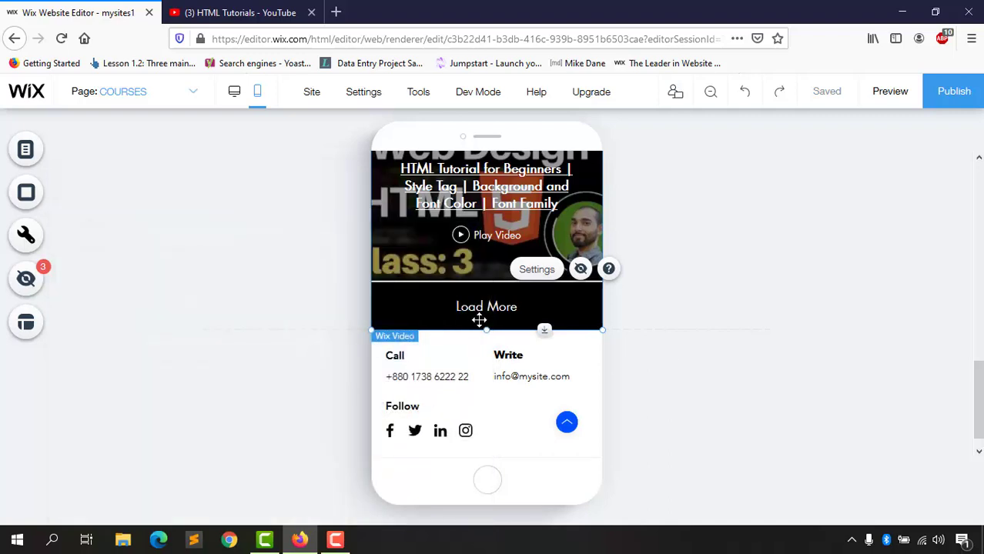
Step: Set the video gallery's menu text color to black
scroll(479, 320, "up", 5)
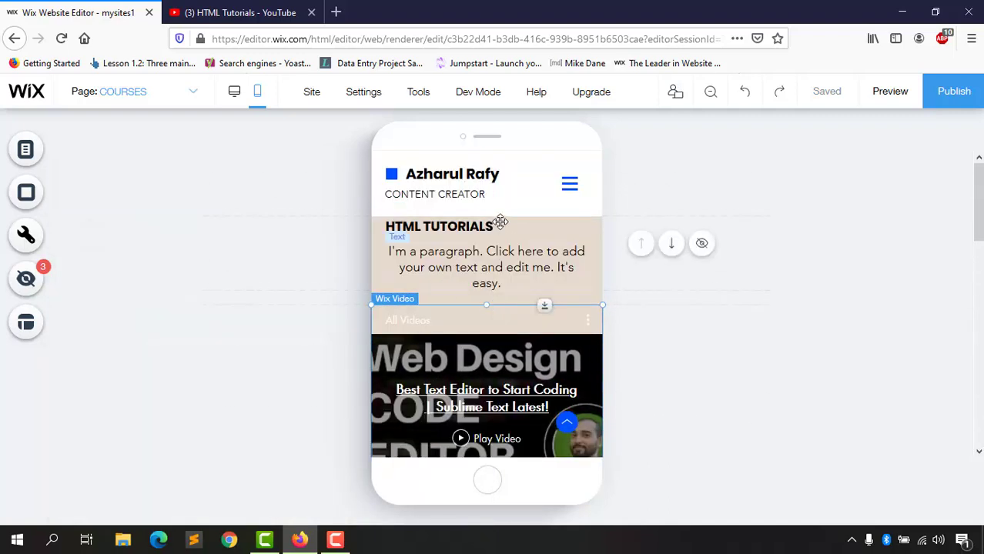
scroll(531, 358, "down", 2)
scroll(391, 321, "up", 2)
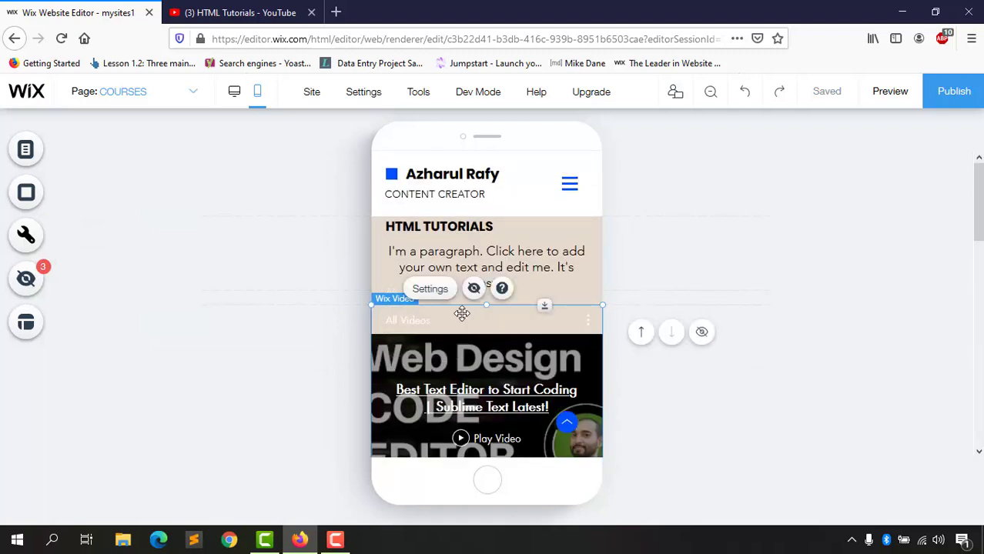
left_click(431, 290)
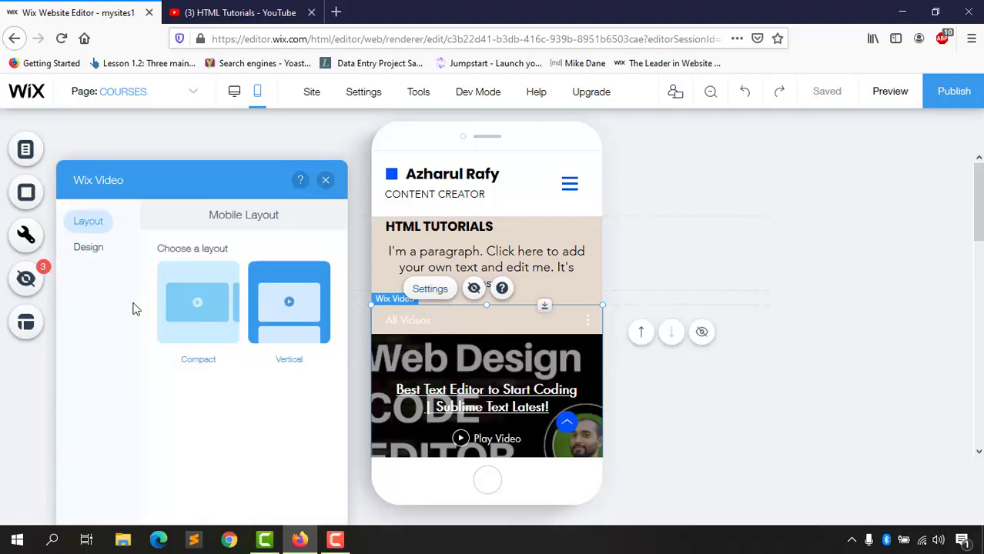
left_click(90, 253)
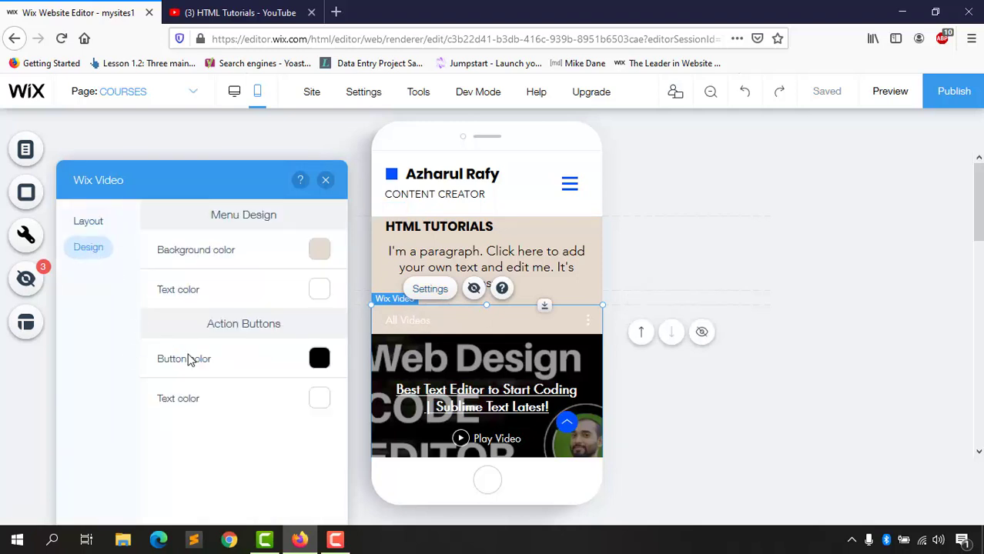
left_click(314, 298)
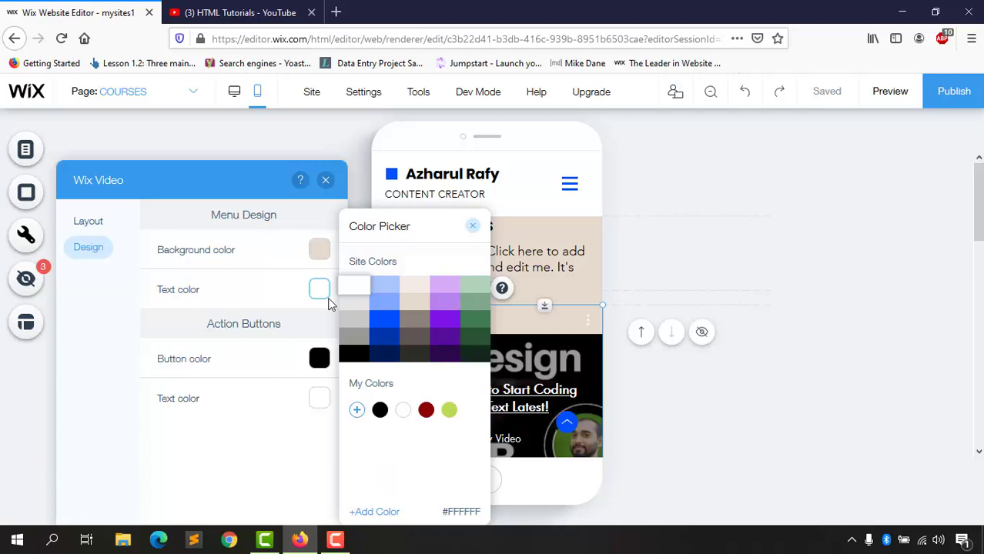
left_click(353, 356)
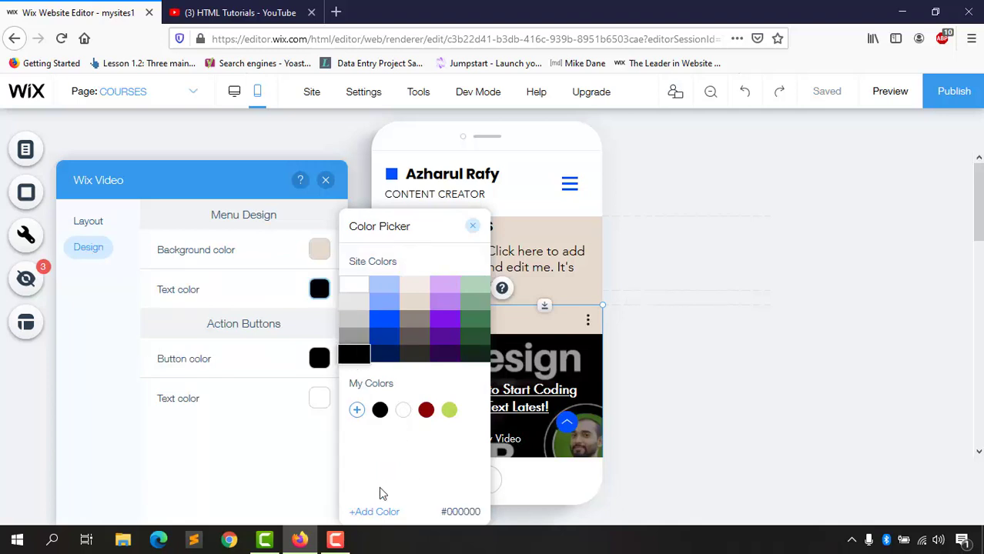
left_click(473, 227)
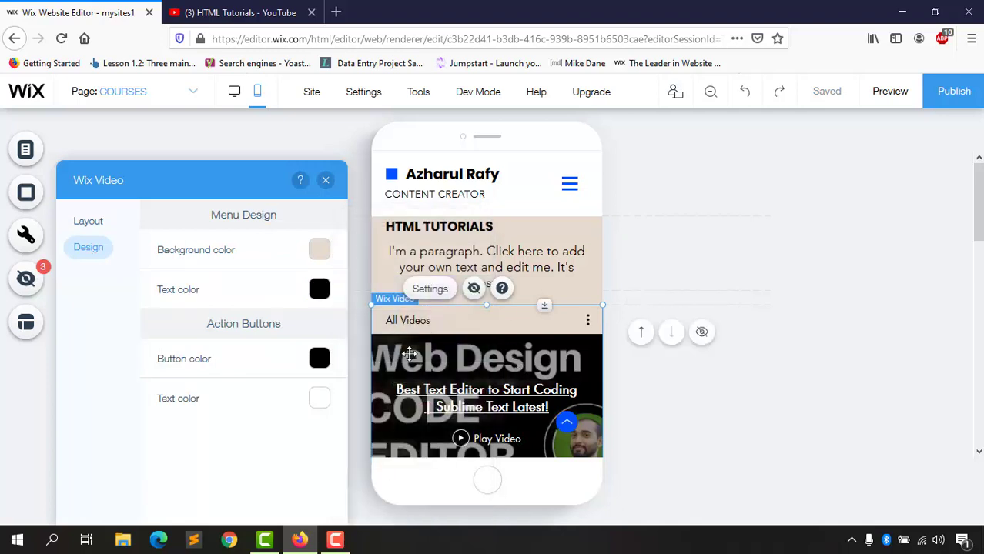
Step: Preview the site
scroll(422, 326, "down", 10)
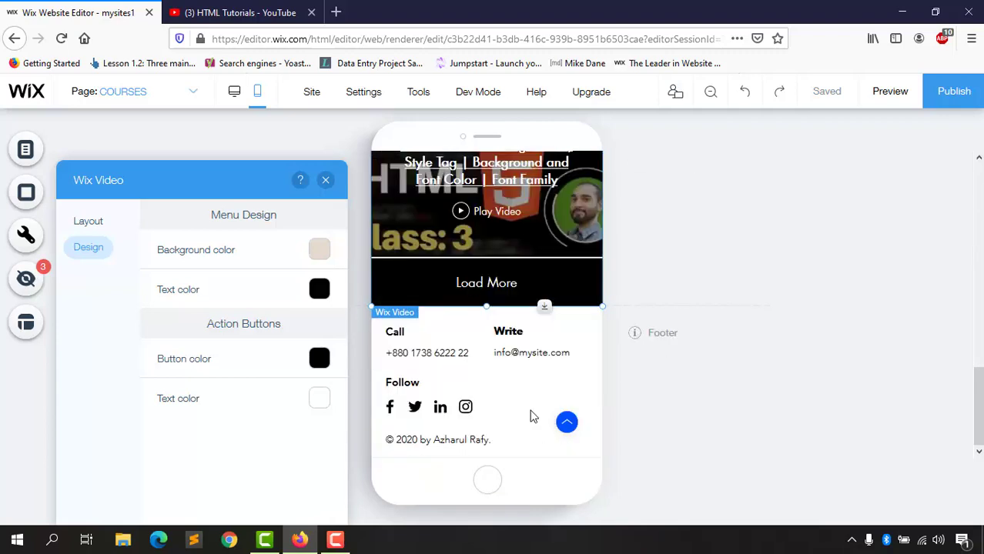
scroll(519, 375, "up", 10)
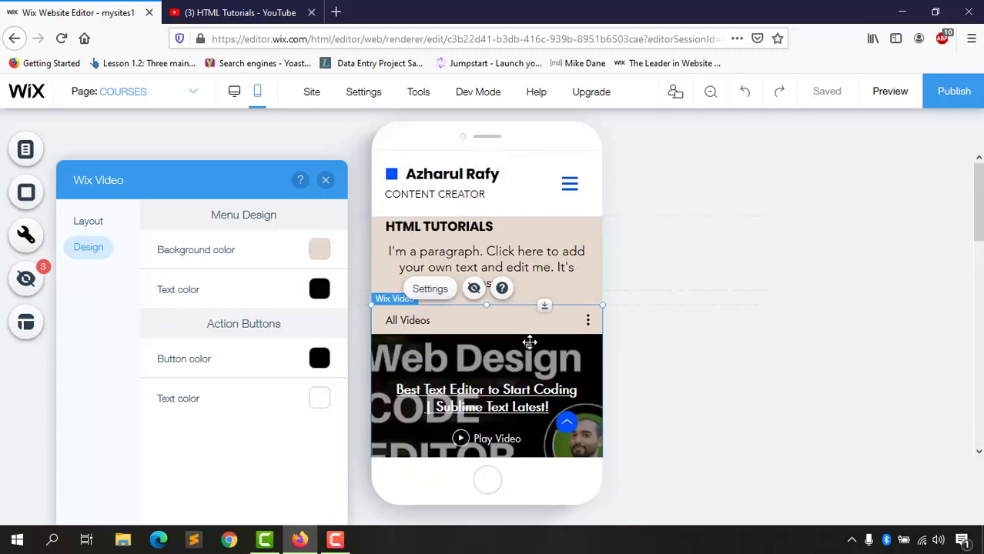
left_click(896, 99)
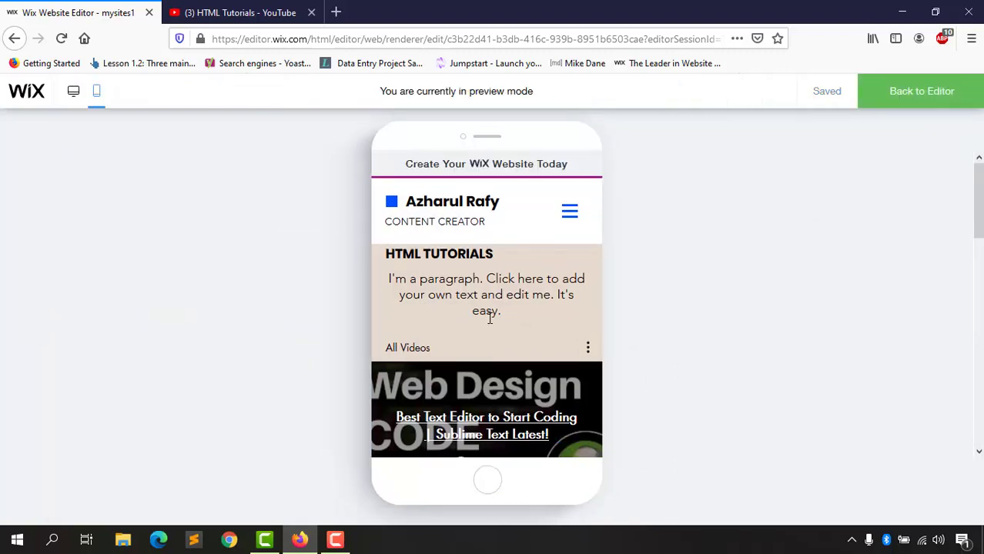
Step: In the mobile preview, go to ABOUT ME from the menu and scroll through the page
scroll(486, 324, "down", 5)
scroll(480, 332, "down", 5)
scroll(479, 332, "up", 8)
left_click(568, 214)
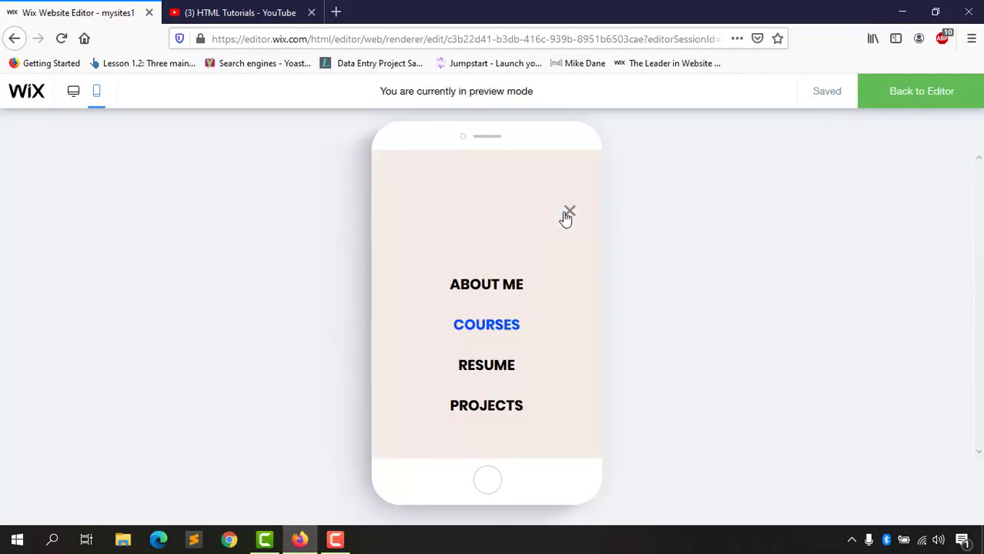
left_click(504, 299)
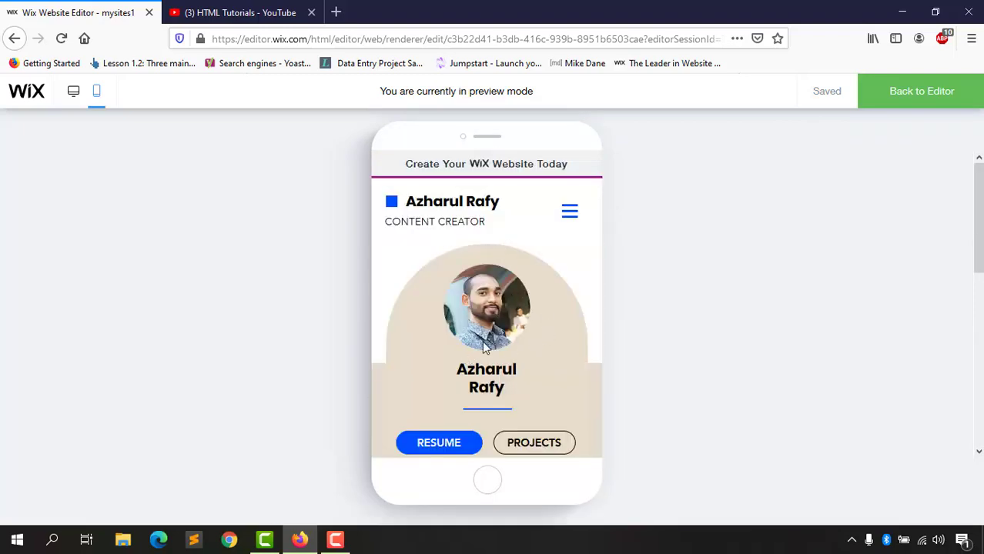
scroll(518, 372, "down", 2)
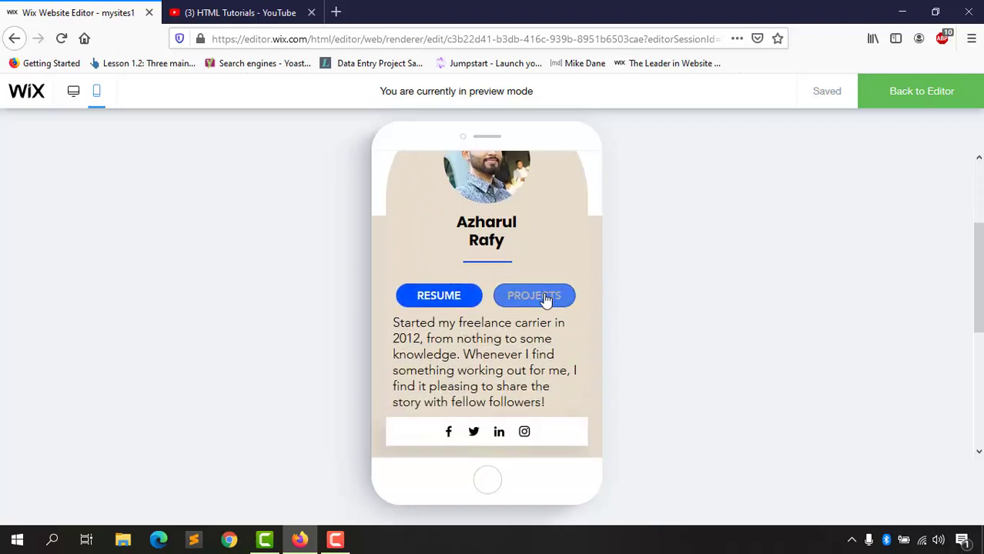
scroll(481, 385, "down", 4)
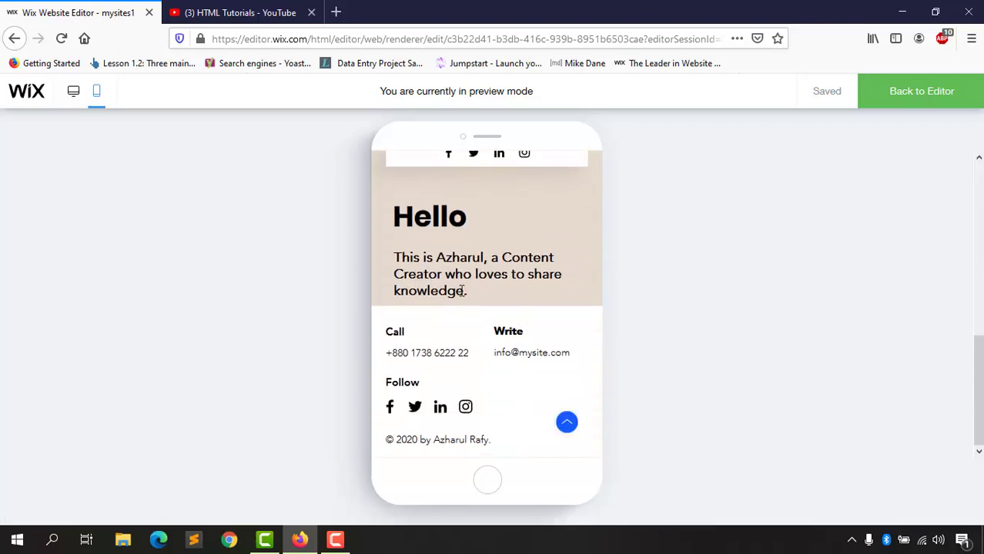
scroll(460, 369, "up", 2)
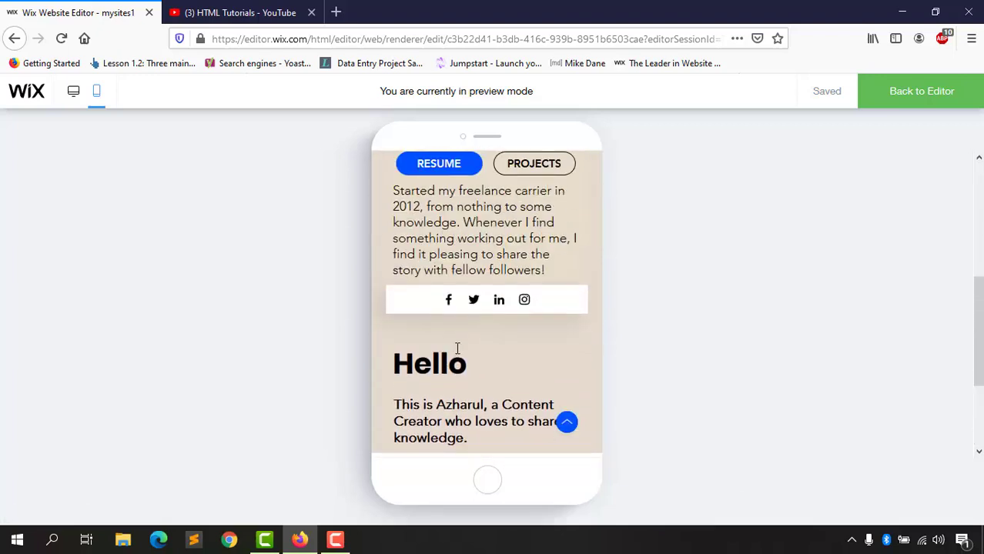
scroll(447, 369, "up", 1)
scroll(454, 339, "down", 2)
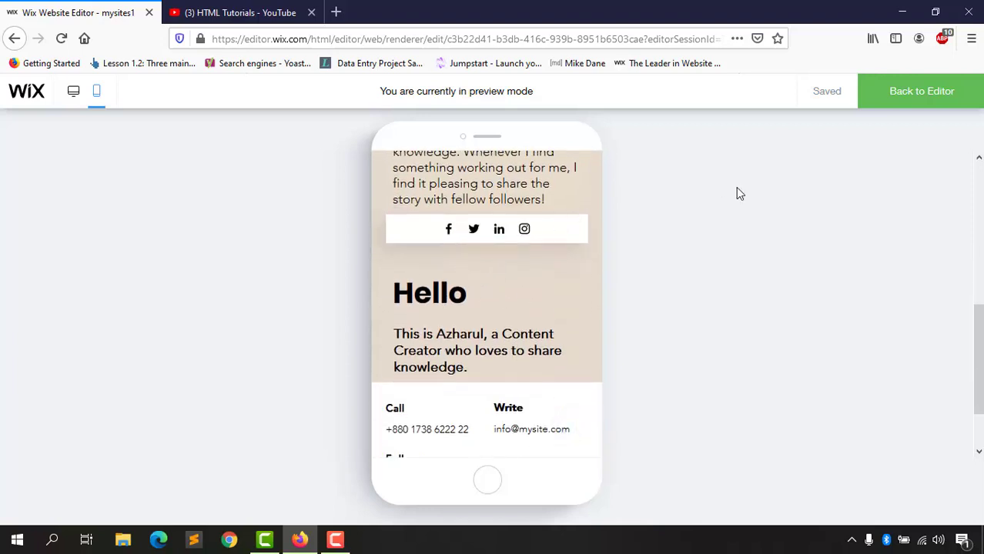
scroll(686, 295, "up", 1)
scroll(483, 322, "down", 1)
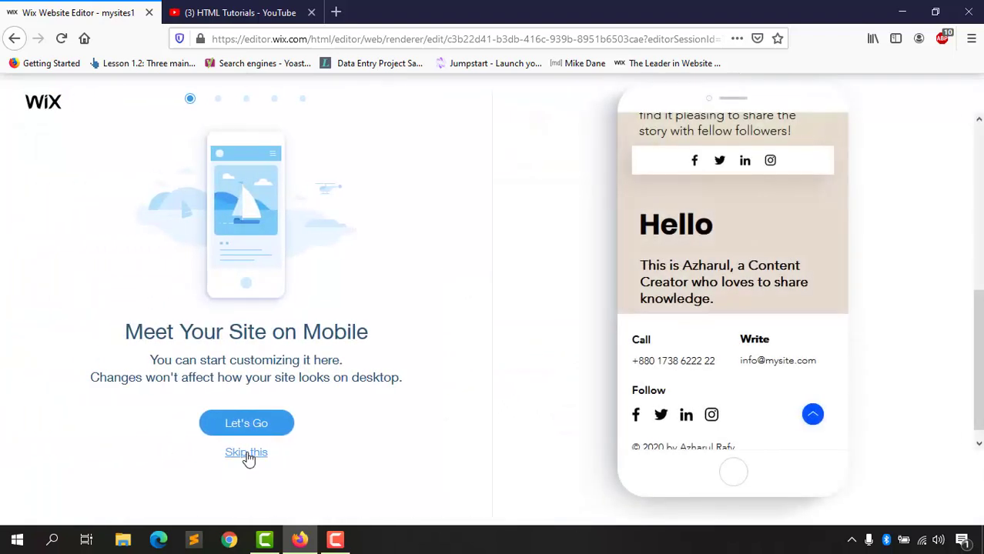
Step: Skip the mobile introduction, then move the Hello heading and intro text up slightly
left_click(246, 453)
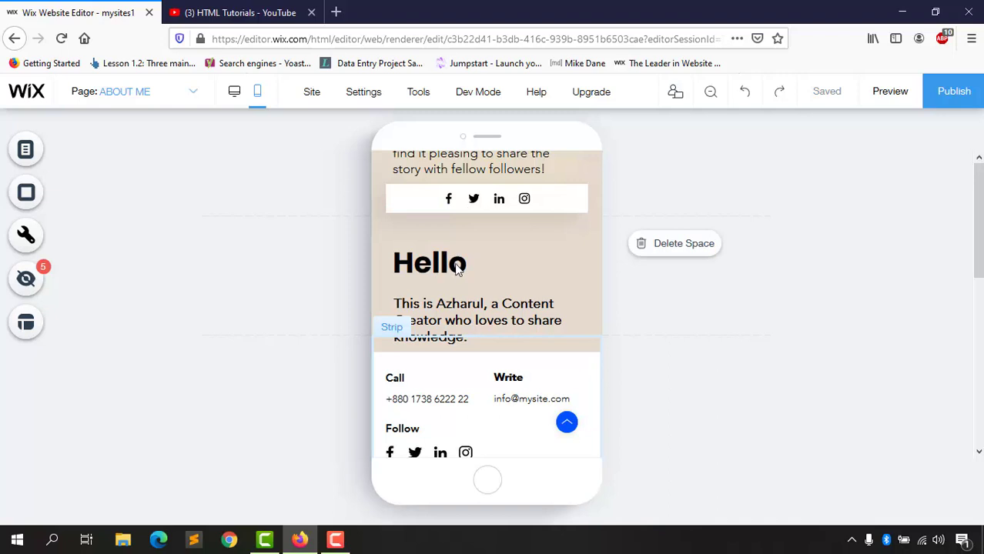
scroll(474, 319, "down", 1)
left_click(444, 221)
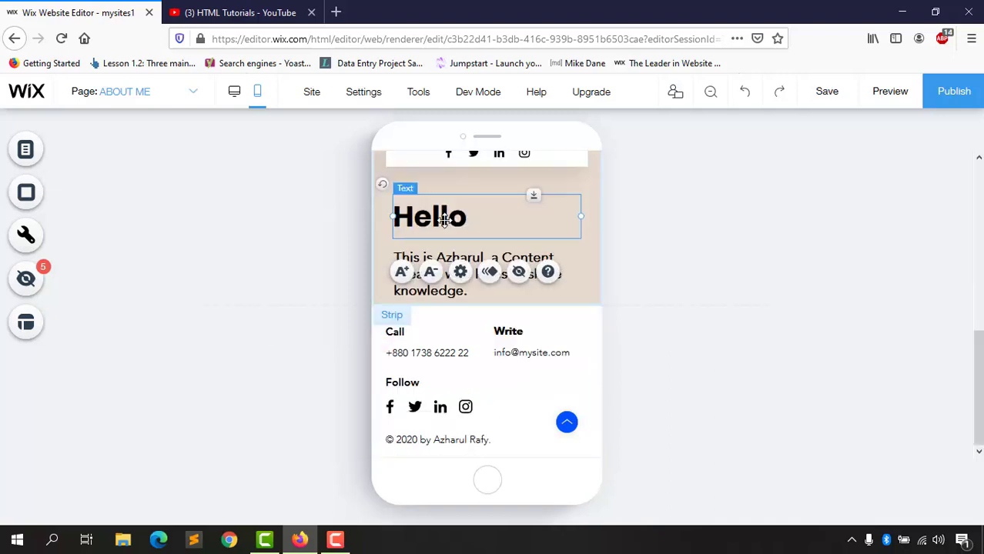
scroll(458, 313, "up", 1)
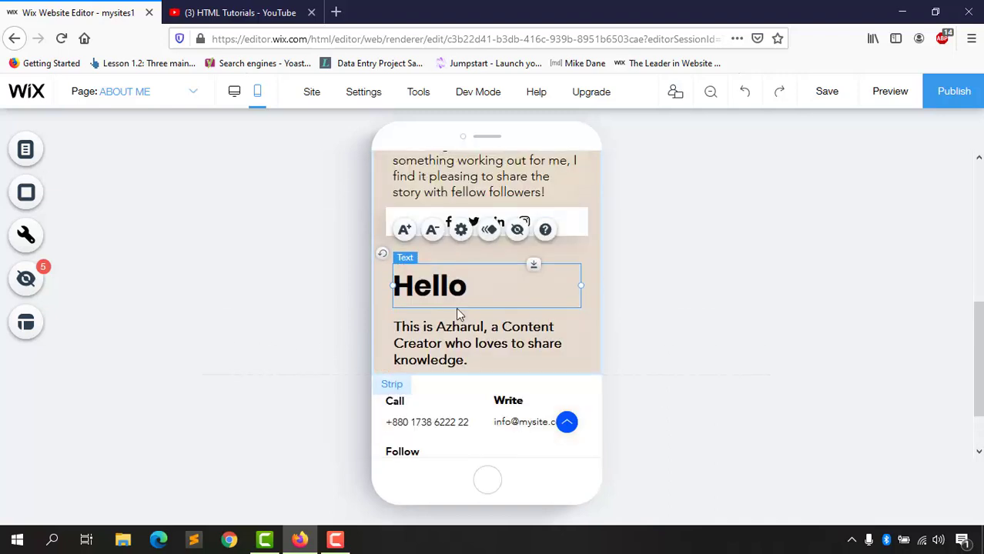
left_click_drag(455, 286, 450, 271)
left_click(425, 327)
left_click_drag(425, 328, 429, 317)
Step: Shift the freelance bio paragraph down slightly and lower the social icons box
scroll(529, 269, "up", 3)
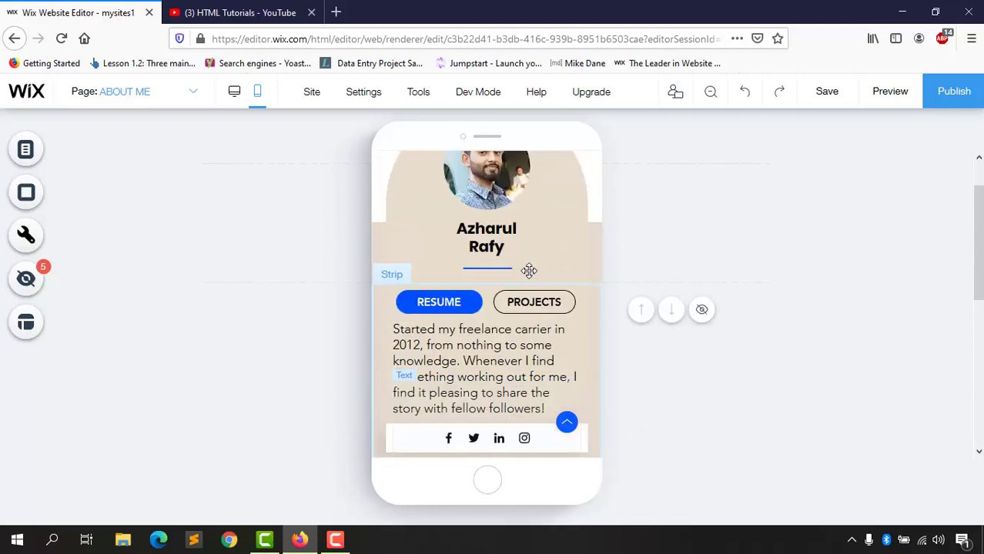
scroll(529, 269, "up", 1)
scroll(467, 339, "down", 3)
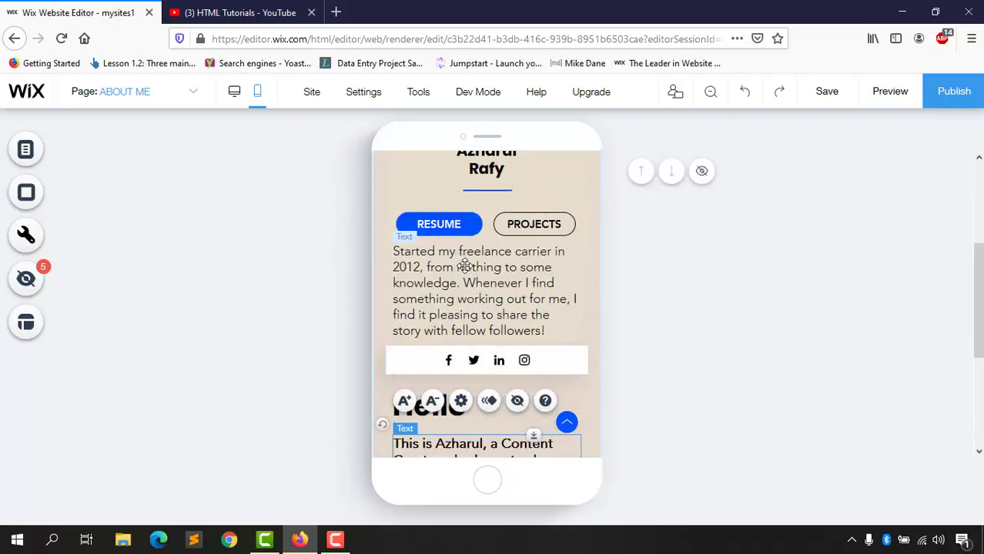
scroll(492, 297, "up", 1)
scroll(485, 300, "down", 1)
left_click_drag(483, 298, 485, 302)
left_click(413, 366)
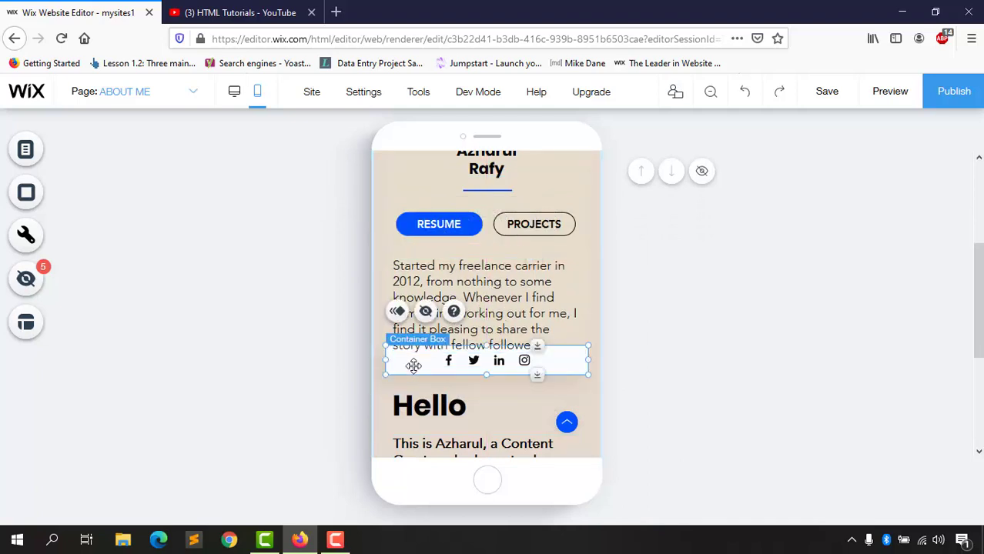
left_click_drag(415, 368, 411, 385)
left_click(696, 375)
Step: Move the Hello heading further down and reselect the social icons box
scroll(537, 344, "down", 1)
scroll(536, 345, "down", 2)
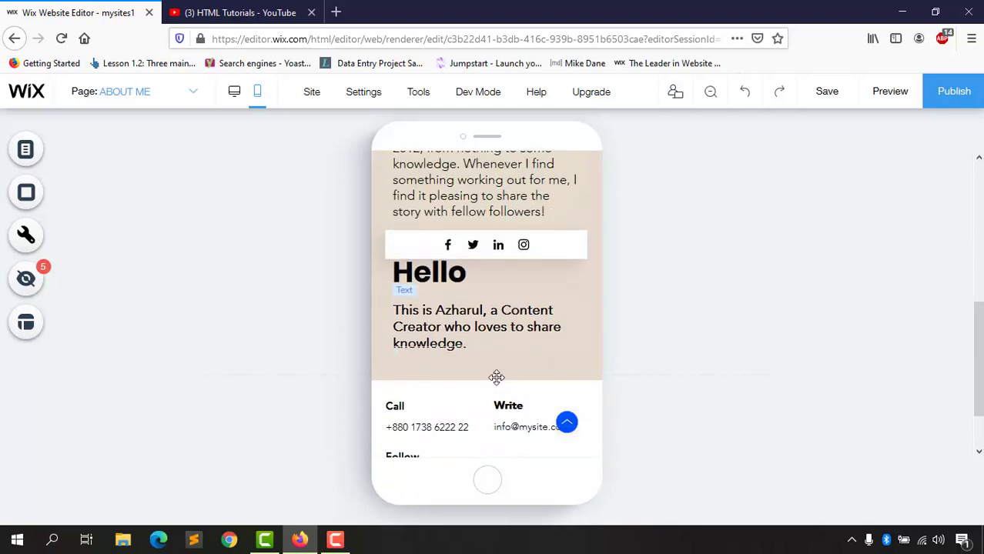
mouse_move(454, 323)
left_mouse_down()
mouse_move(452, 339)
mouse_move(452, 322)
left_mouse_up()
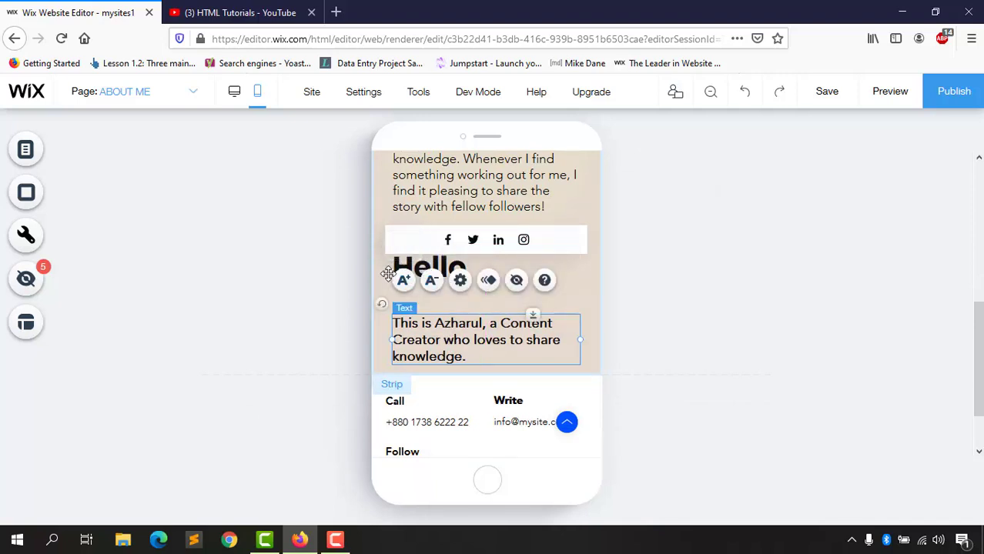
left_click(387, 274)
left_click_drag(406, 272, 410, 282)
scroll(524, 322, "up", 2)
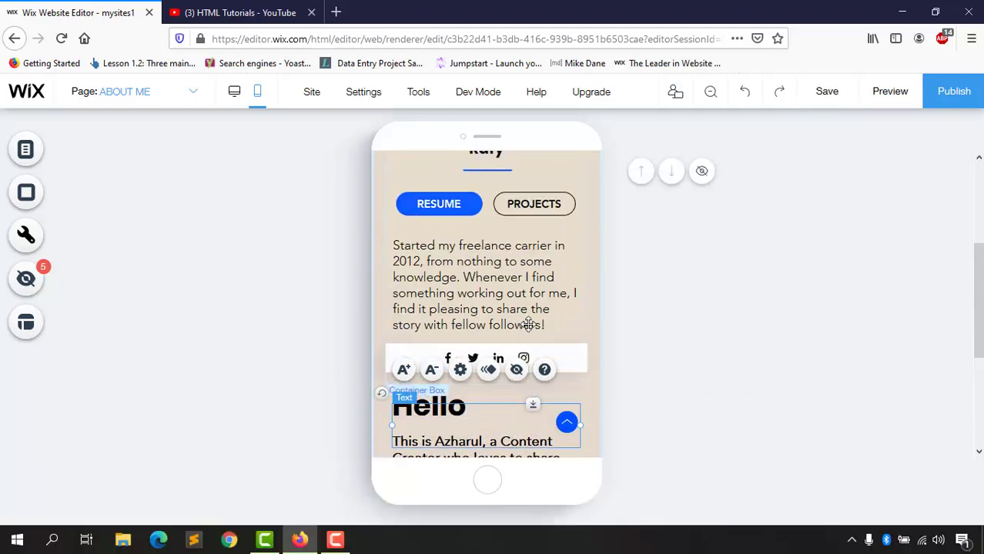
scroll(541, 314, "down", 1)
left_click(574, 309)
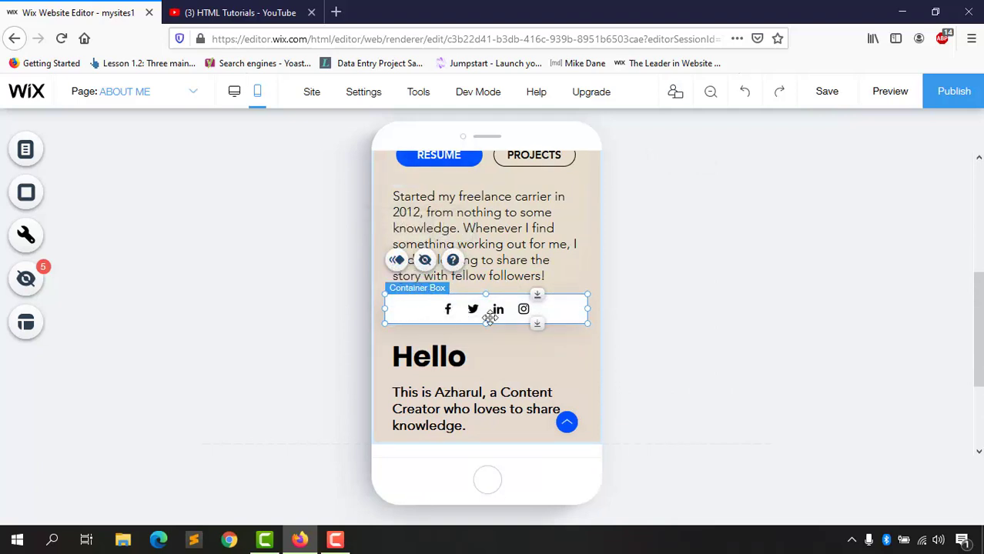
scroll(641, 367, "down", 3)
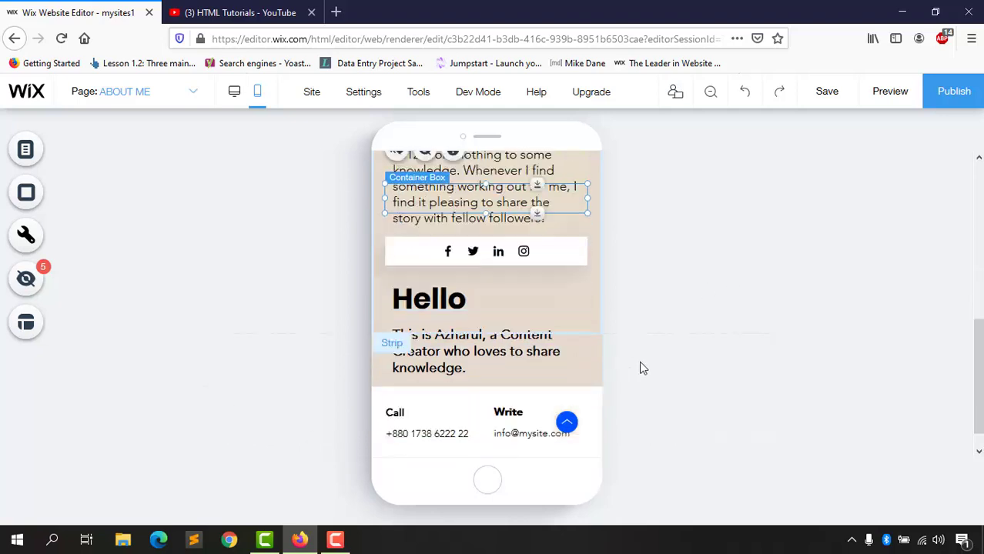
scroll(547, 379, "up", 5)
scroll(547, 379, "up", 1)
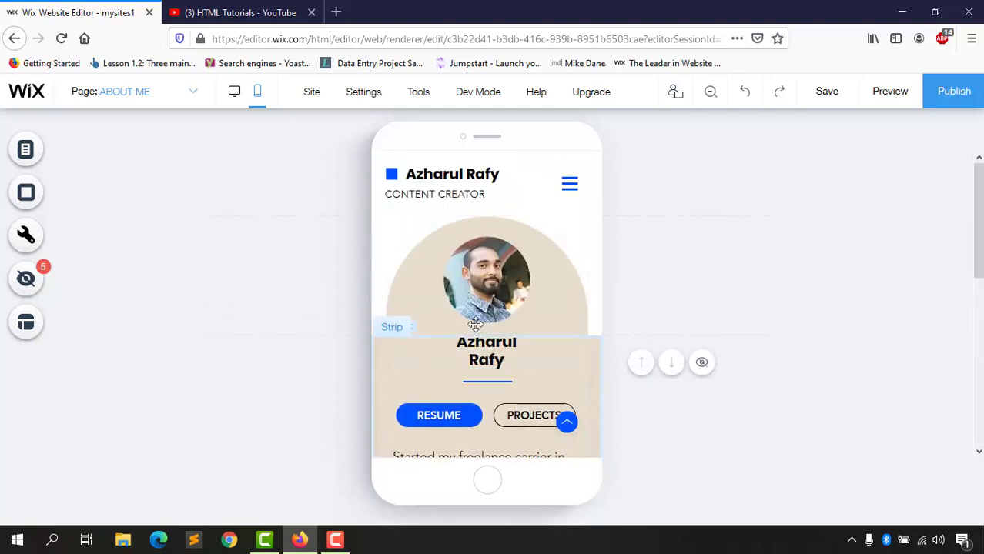
Step: Return to the desktop editor and open the site Settings menu
left_click(235, 102)
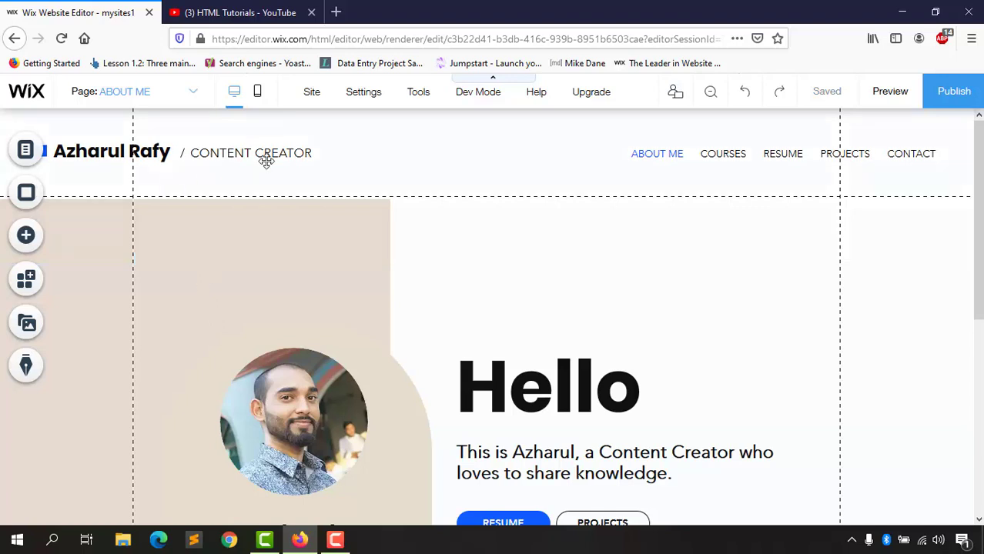
left_click(365, 93)
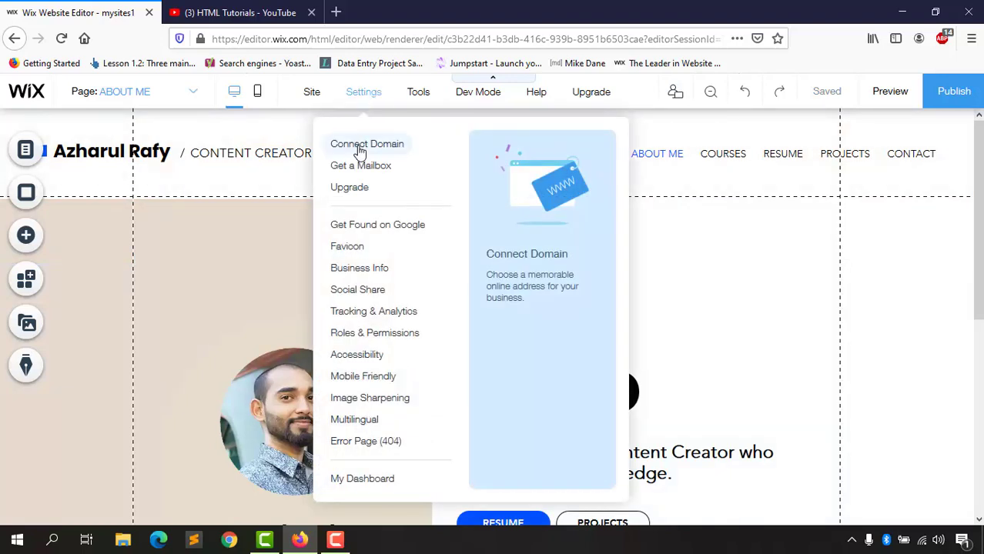